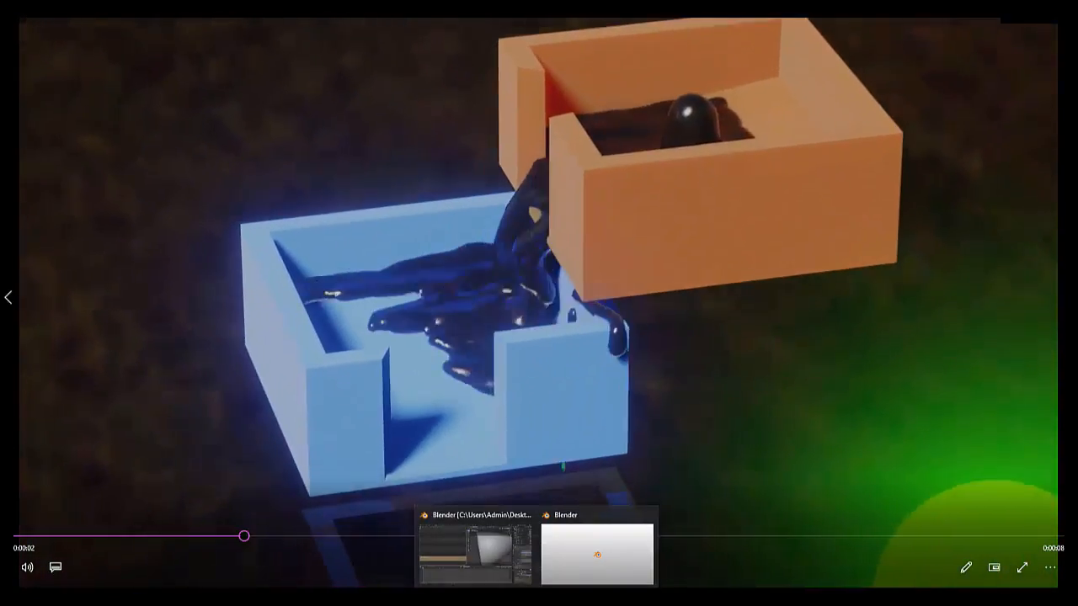
Switch to Blender and start a new file with the default cube scene
click(477, 557)
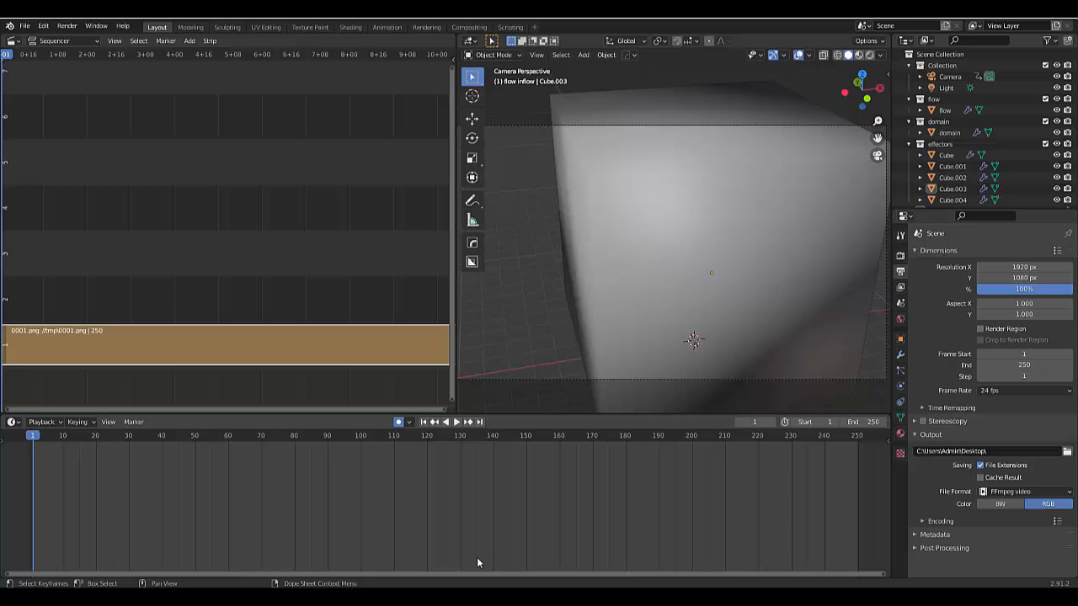
click(25, 26)
mouse_move(39, 38)
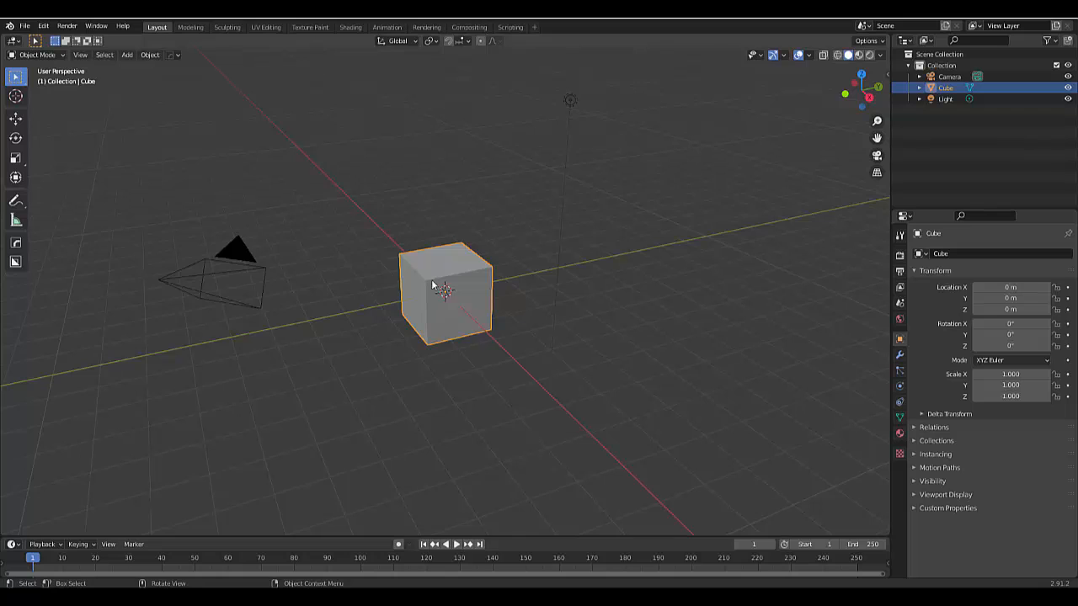
In Edit Mode, move the default cube's mesh up 1 m along the Z axis
scroll(432, 286, up, 2)
key(Tab)
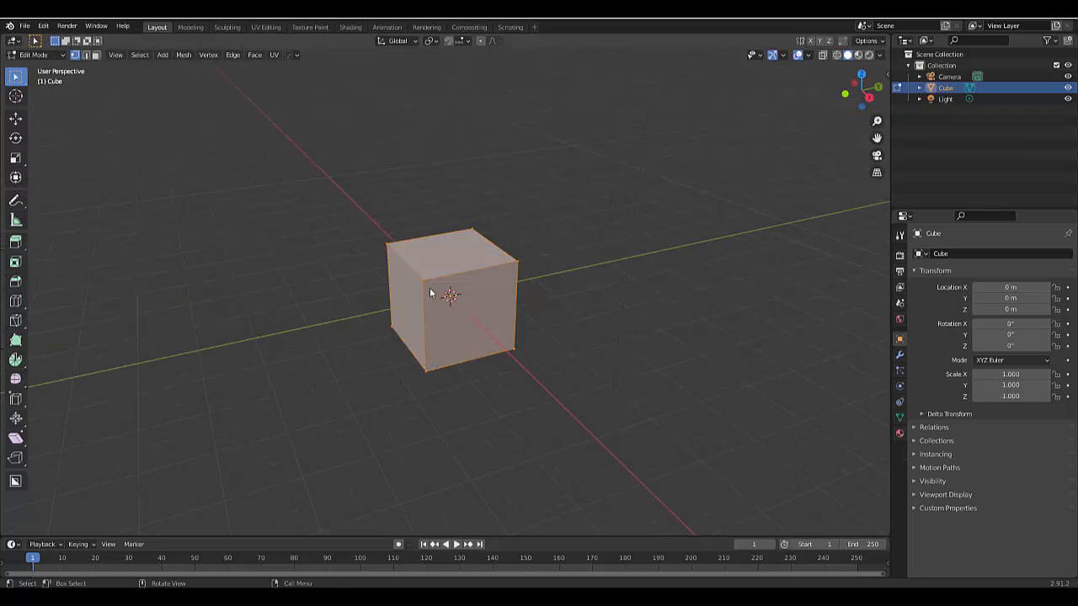
key(g)
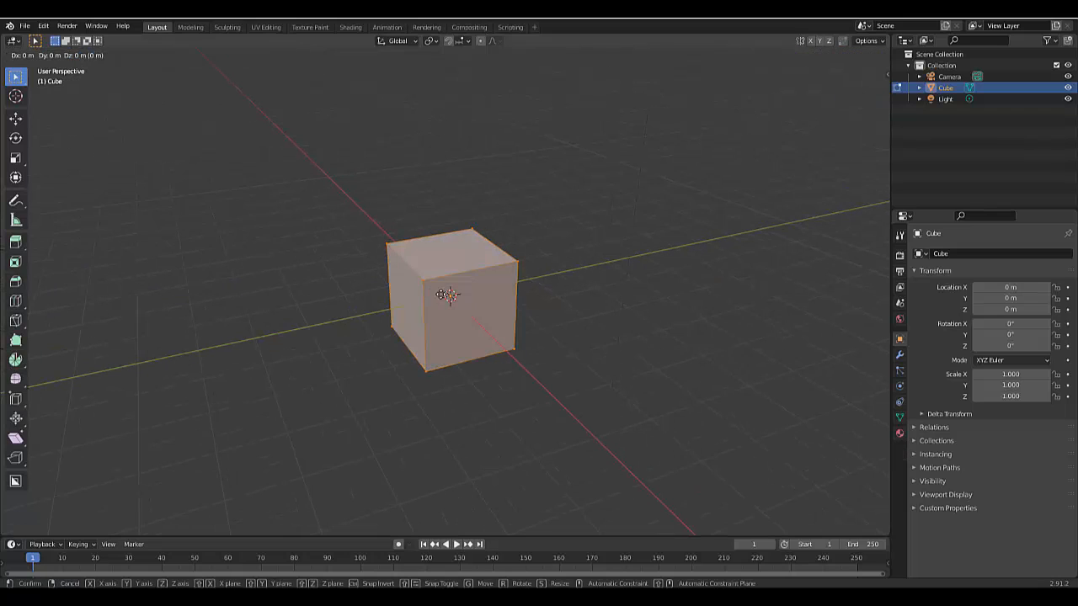
key(z)
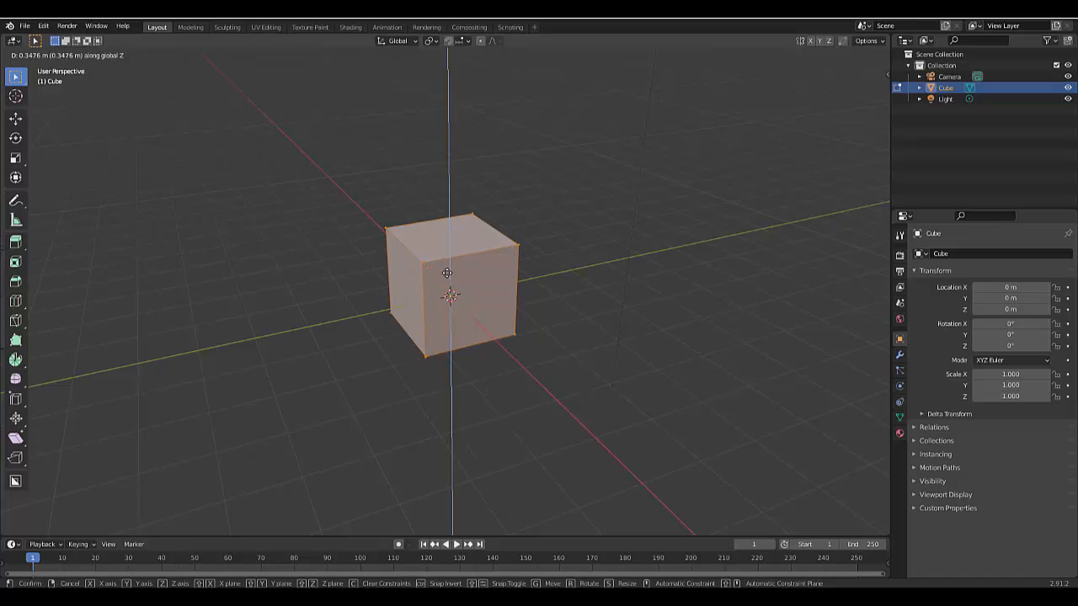
text(1)
key(Return)
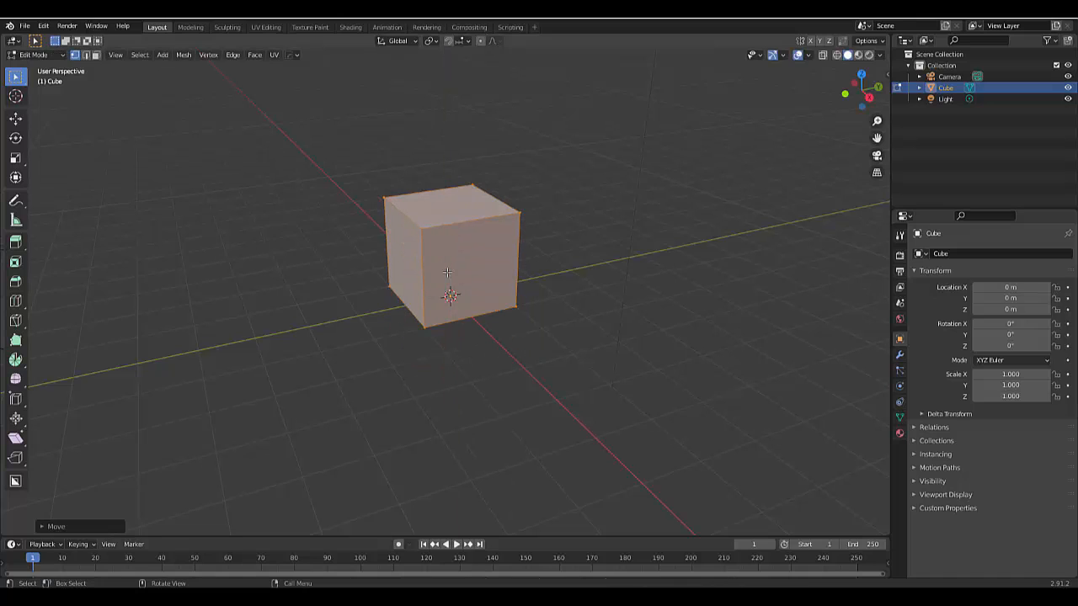
Return to Object Mode and scale the cube uniformly by a factor of 5
key(Tab)
text(s)
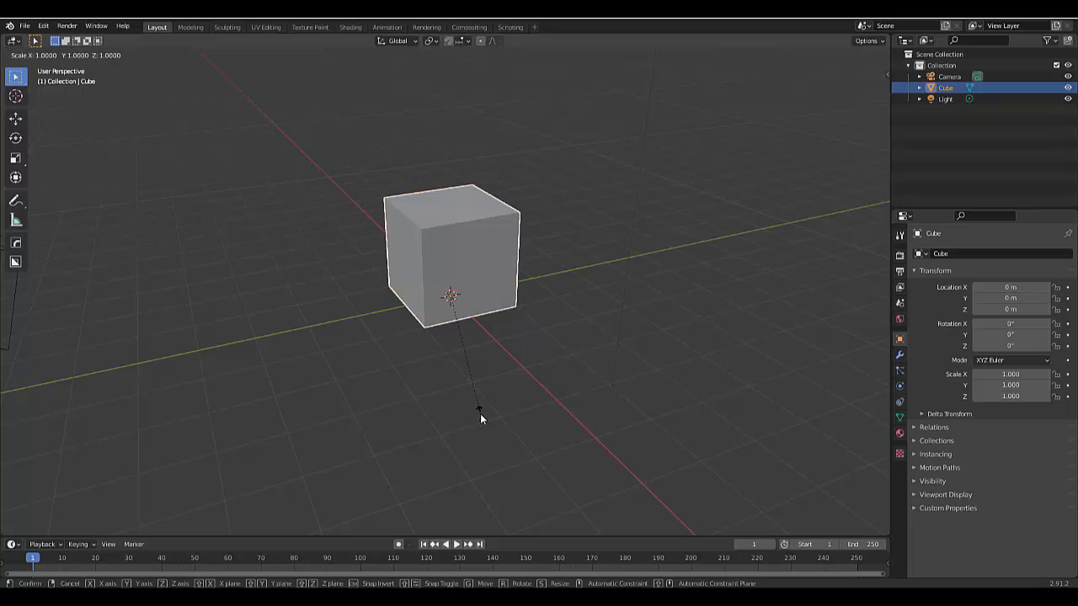
text(5)
key(Return)
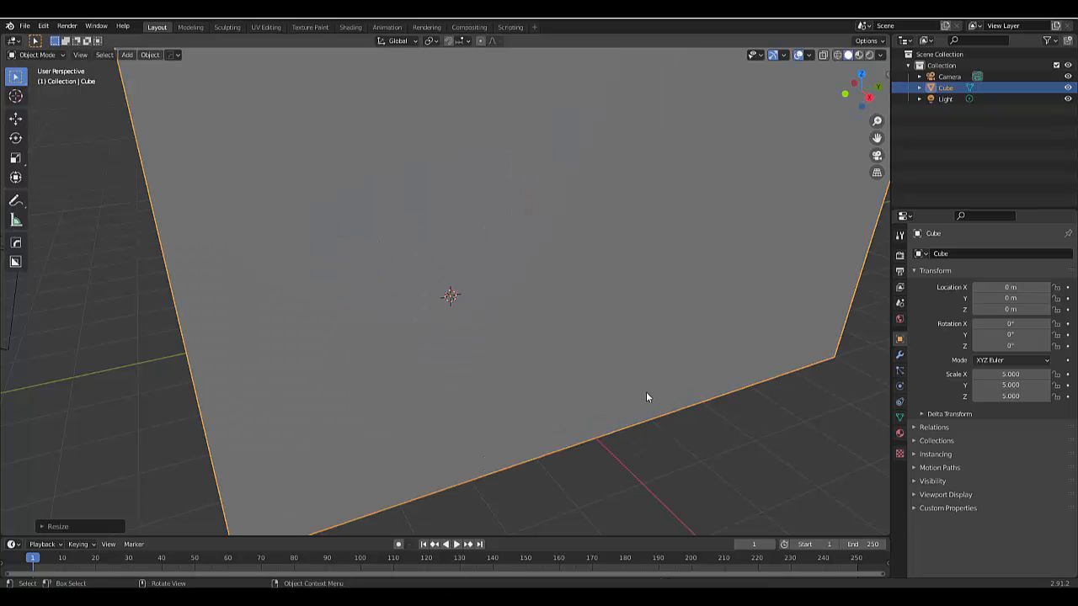
Show the scene in front orthographic view with wireframe shading
scroll(646, 397, down, 8)
key(KP_1)
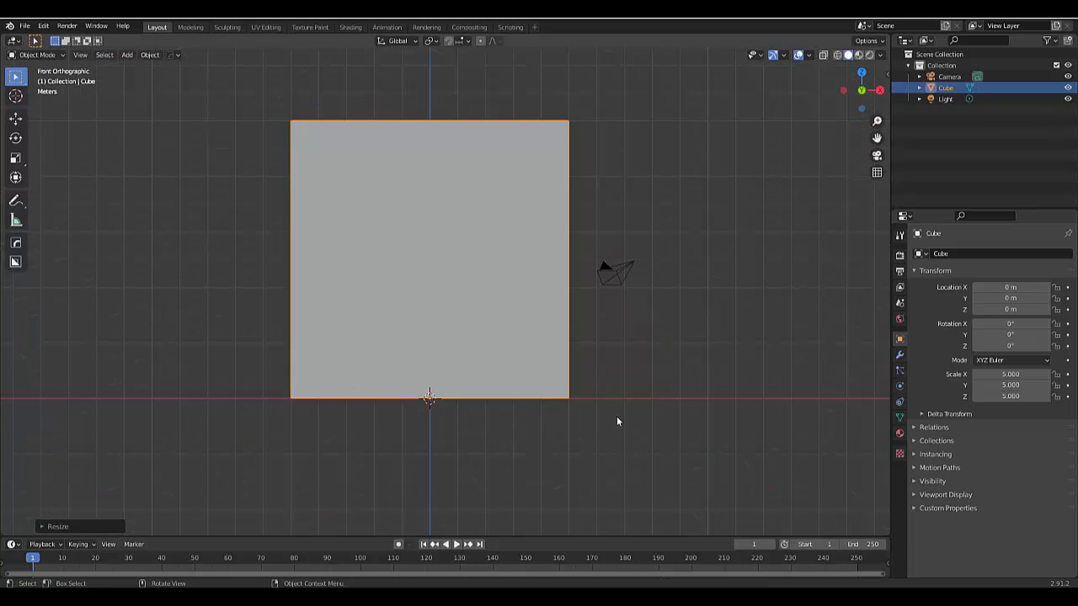
scroll(623, 413, up, 2)
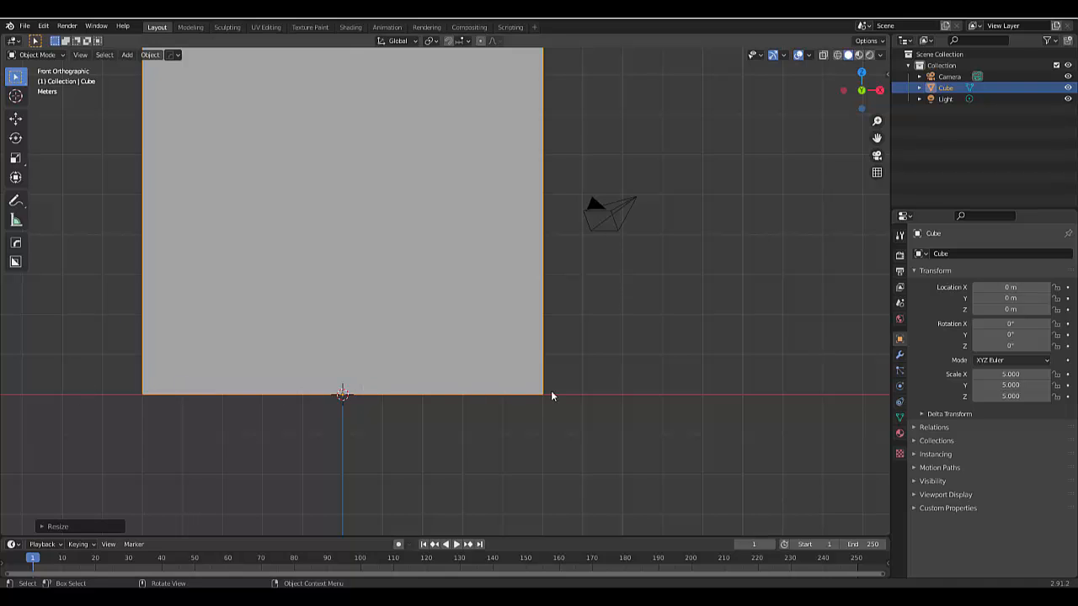
scroll(543, 395, down, 2)
scroll(440, 411, up, 2)
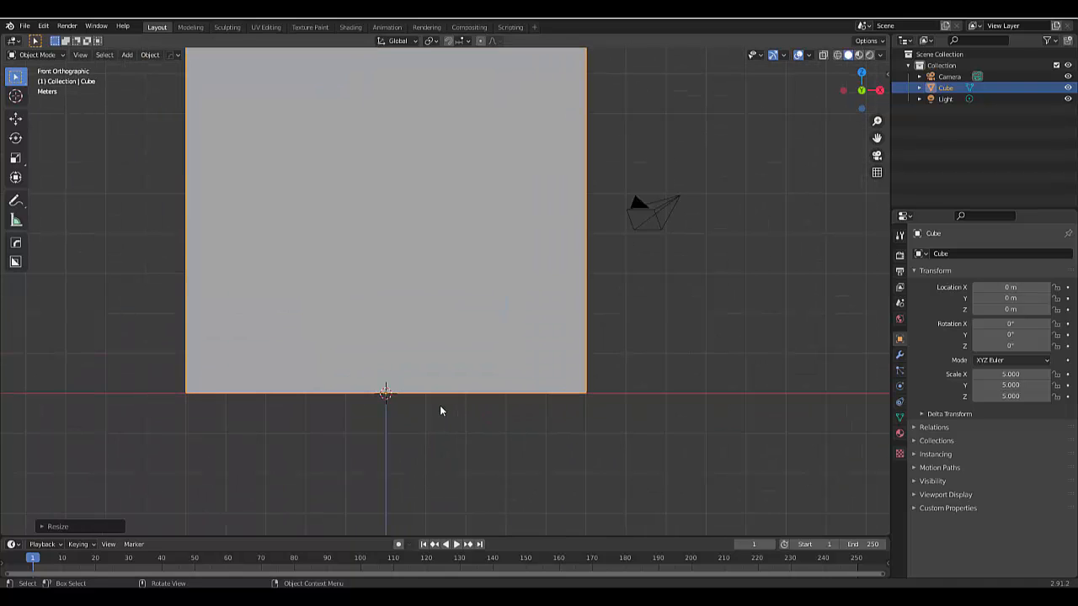
click(837, 55)
scroll(584, 378, down, 3)
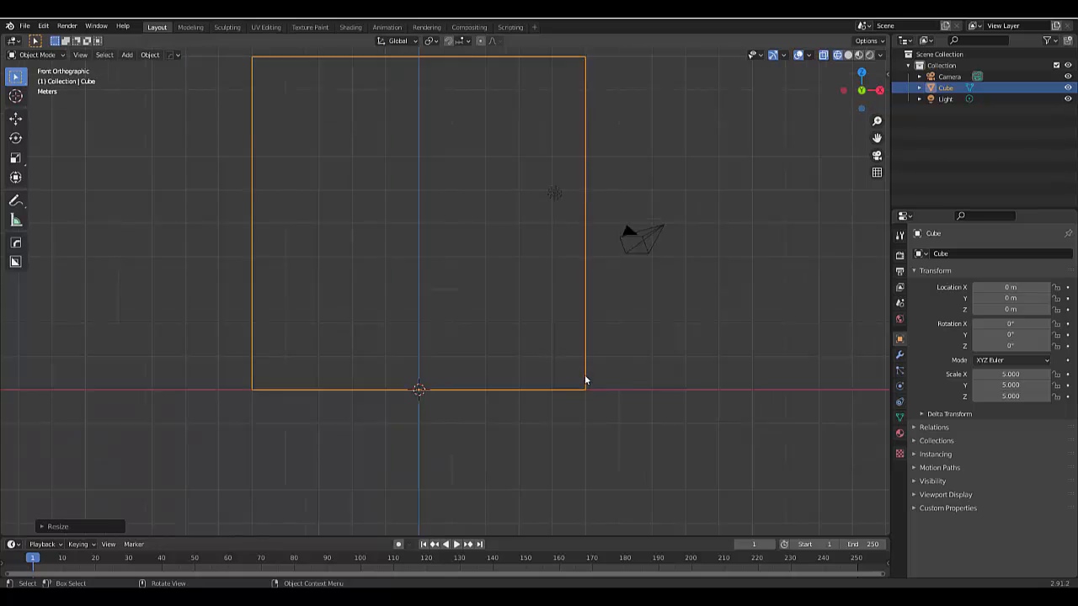
Create a new collection named Domain and move the cube into it
right_click(962, 135)
click(962, 129)
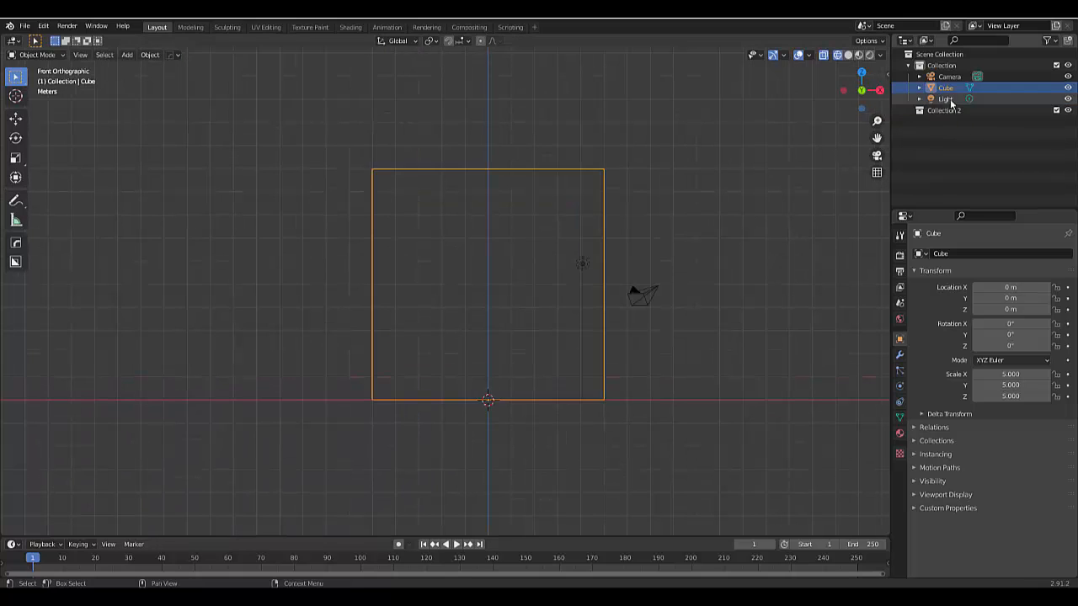
double_click(948, 110)
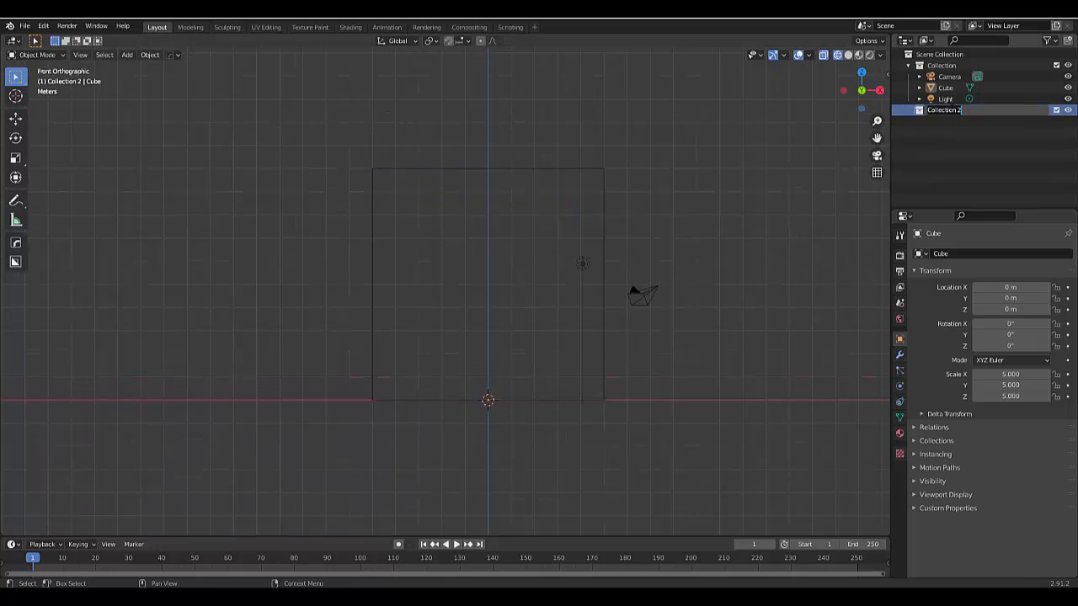
text(Domain)
key(Return)
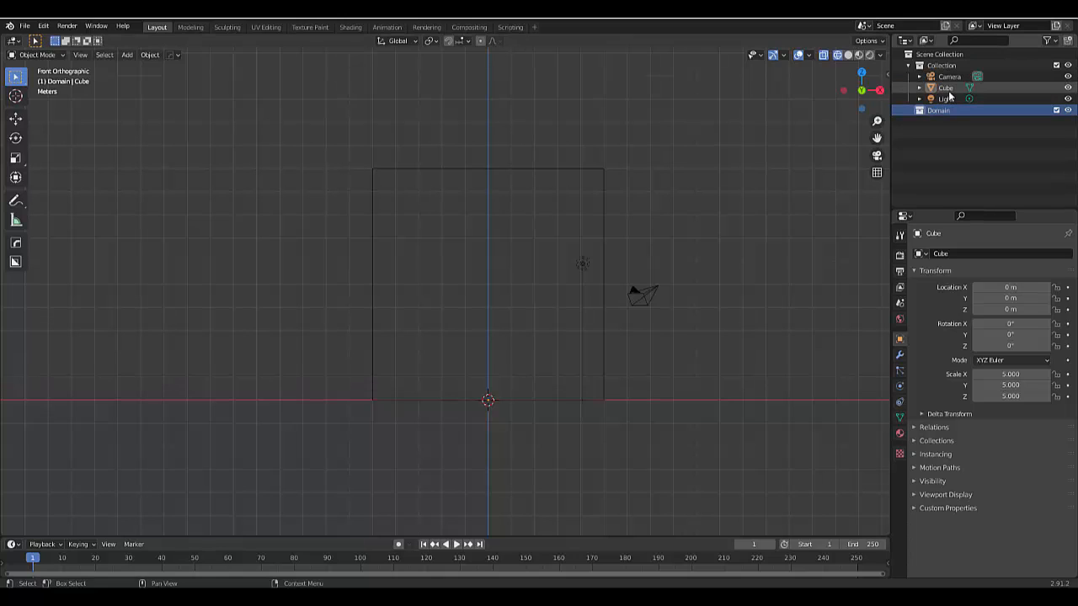
drag(949, 94, 946, 117)
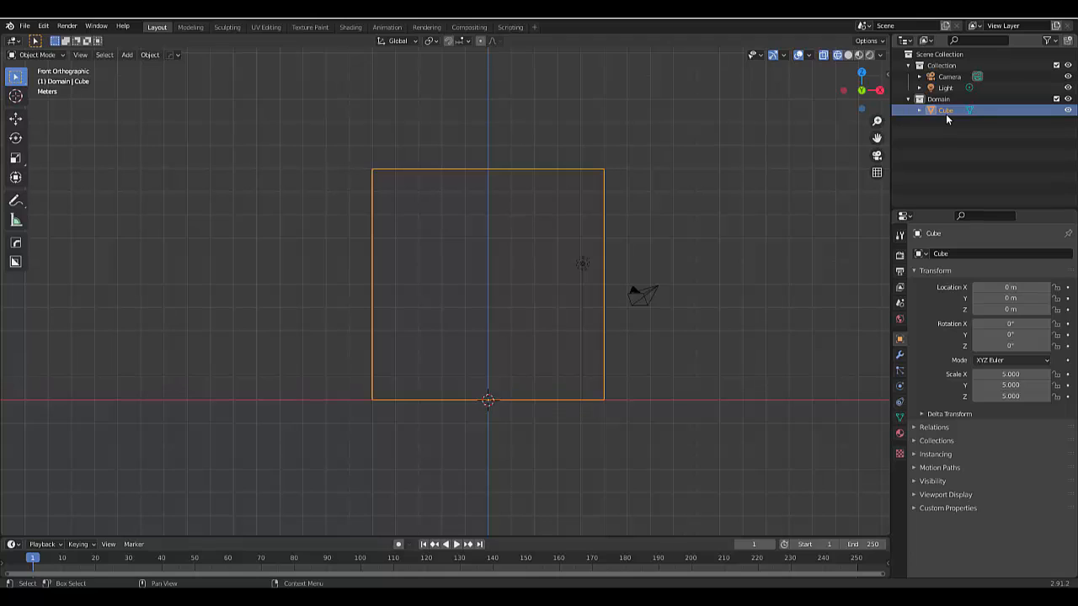
Rename the cube object as Domain
double_click(947, 115)
text(Domain)
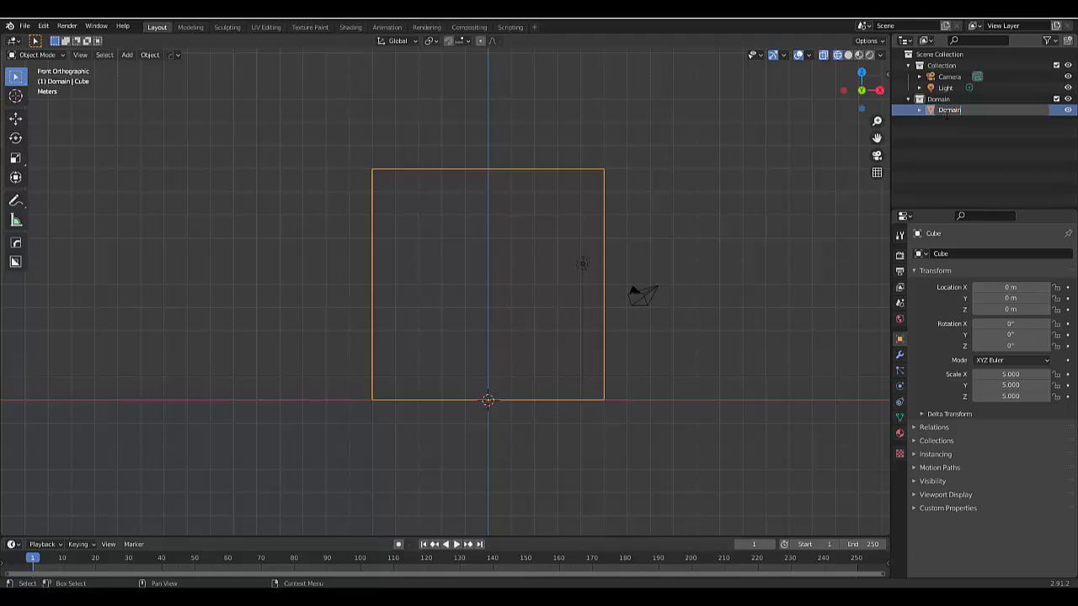
key(Return)
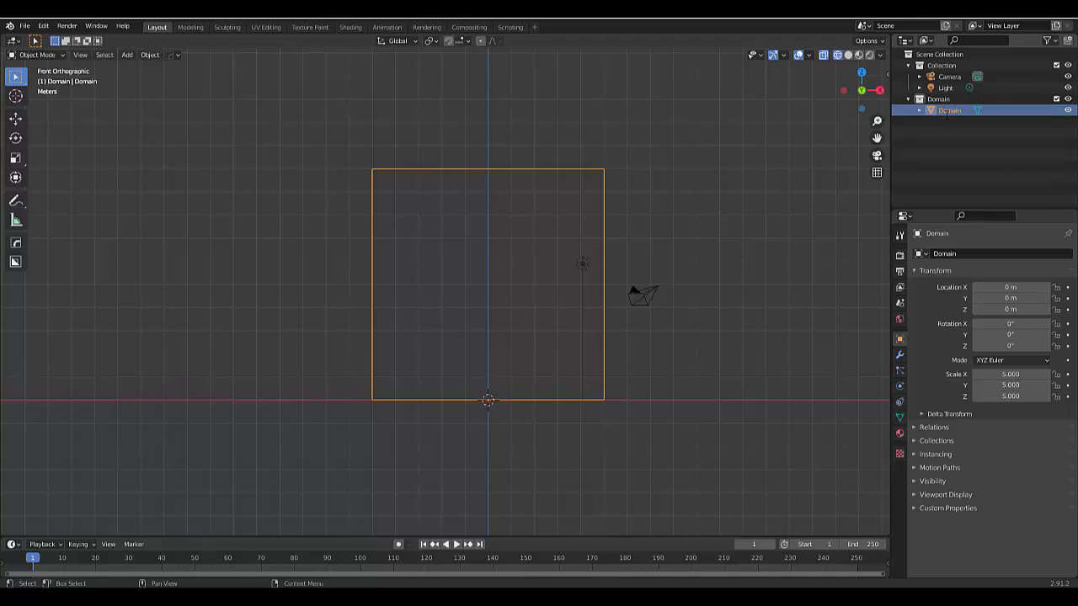
Create another new collection named Flow, separate from the Domain collection
right_click(950, 149)
click(951, 146)
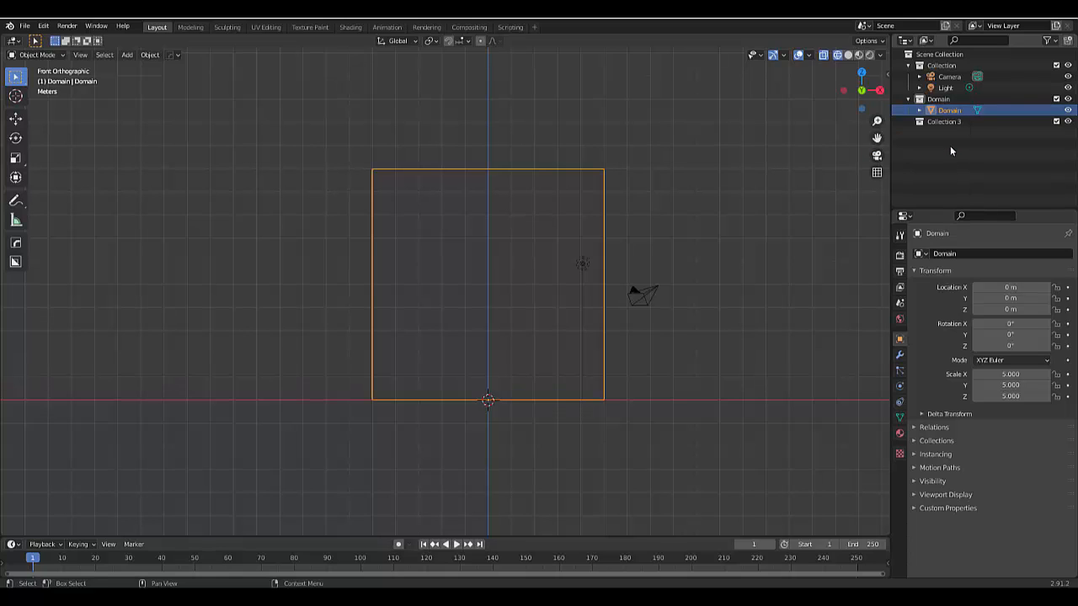
double_click(949, 123)
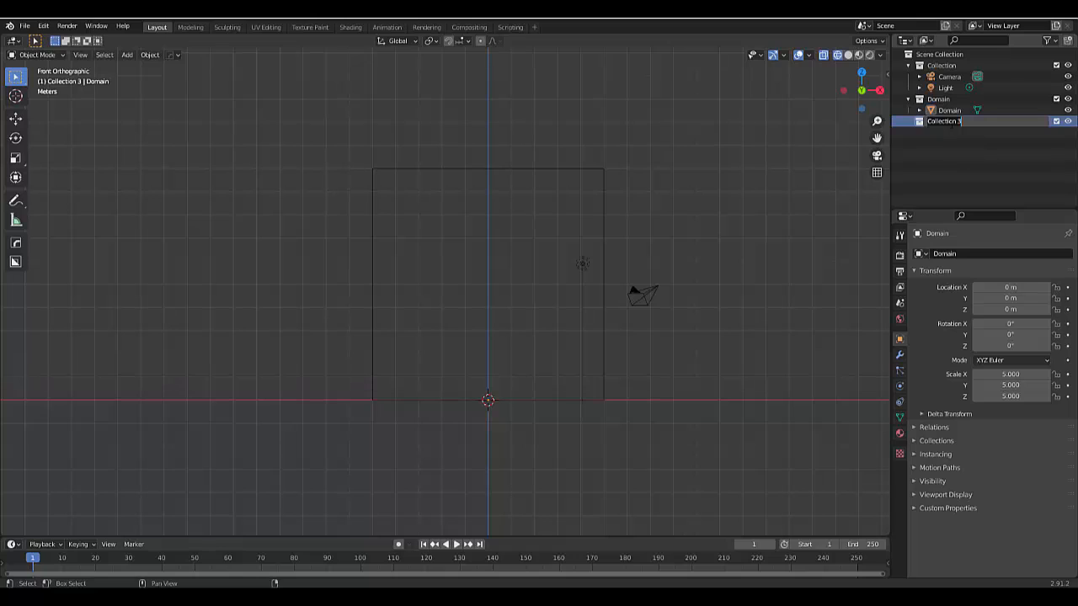
text(Flow)
key(Return)
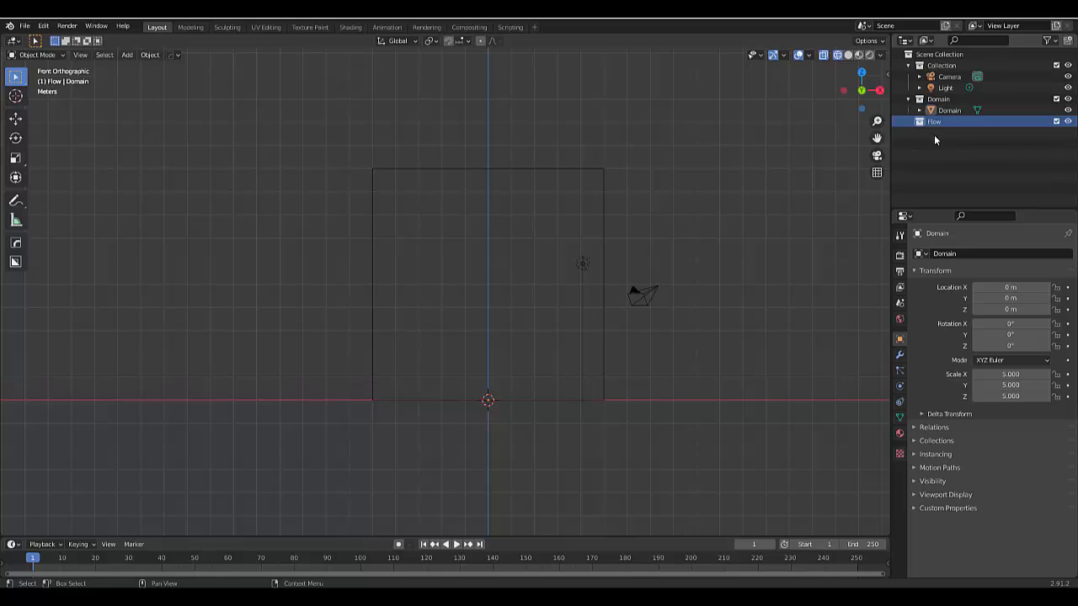
click(973, 144)
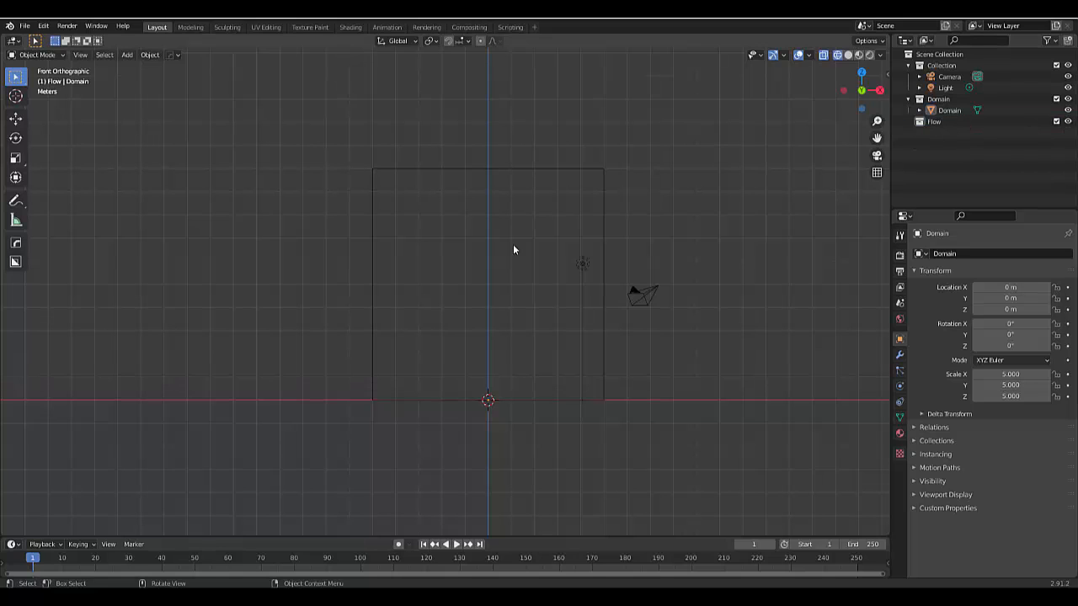
Duplicate the Domain cube, keeping the copy at the original's location
scroll(384, 396, up, 1)
click(373, 311)
scroll(373, 311, down, 4)
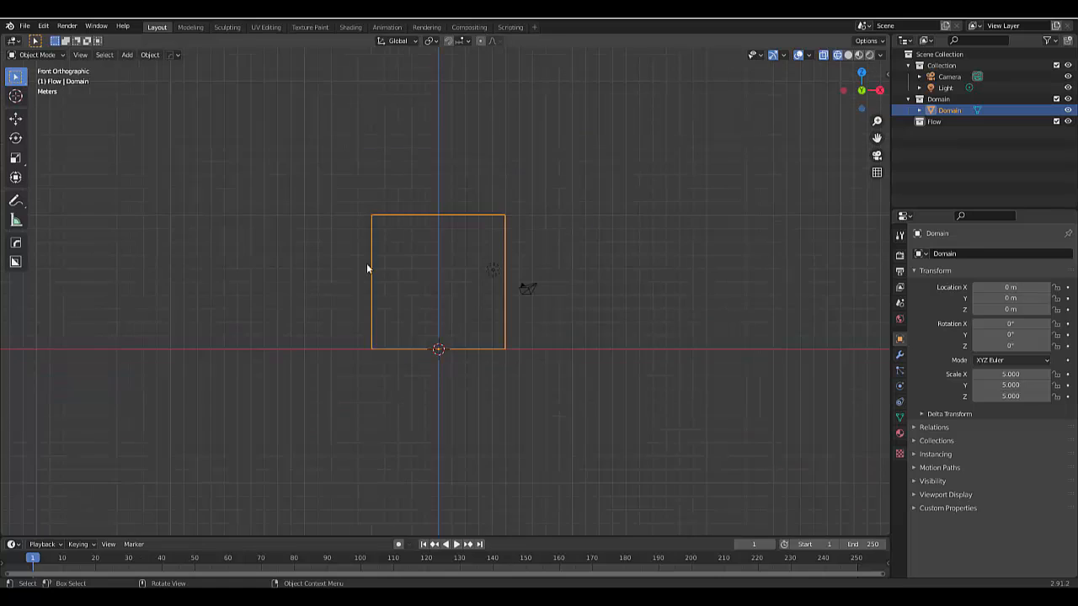
scroll(368, 267, up, 2)
key(shift+d)
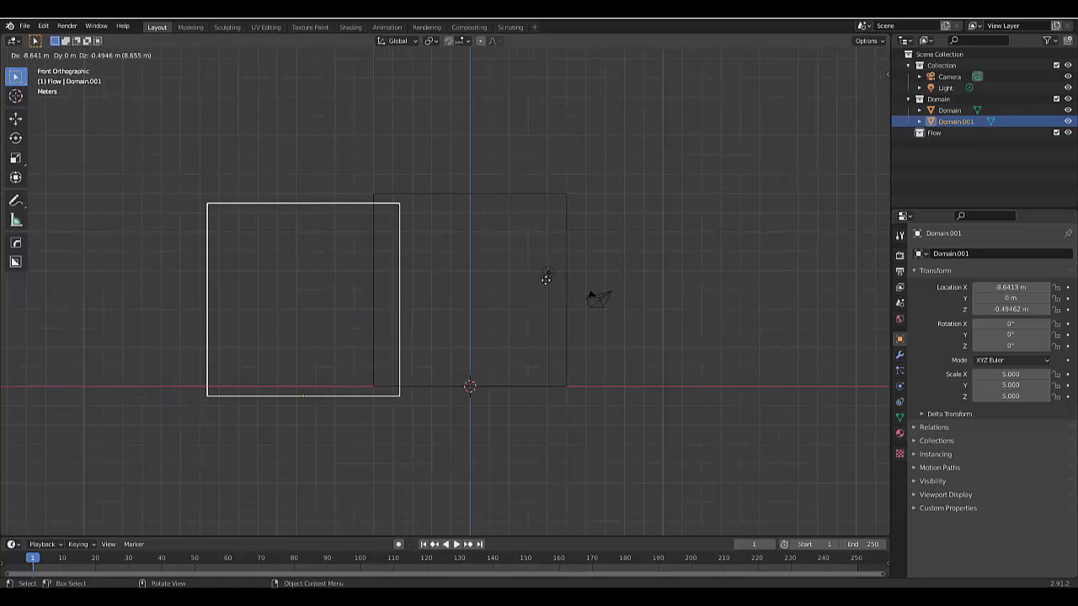
right_click(672, 274)
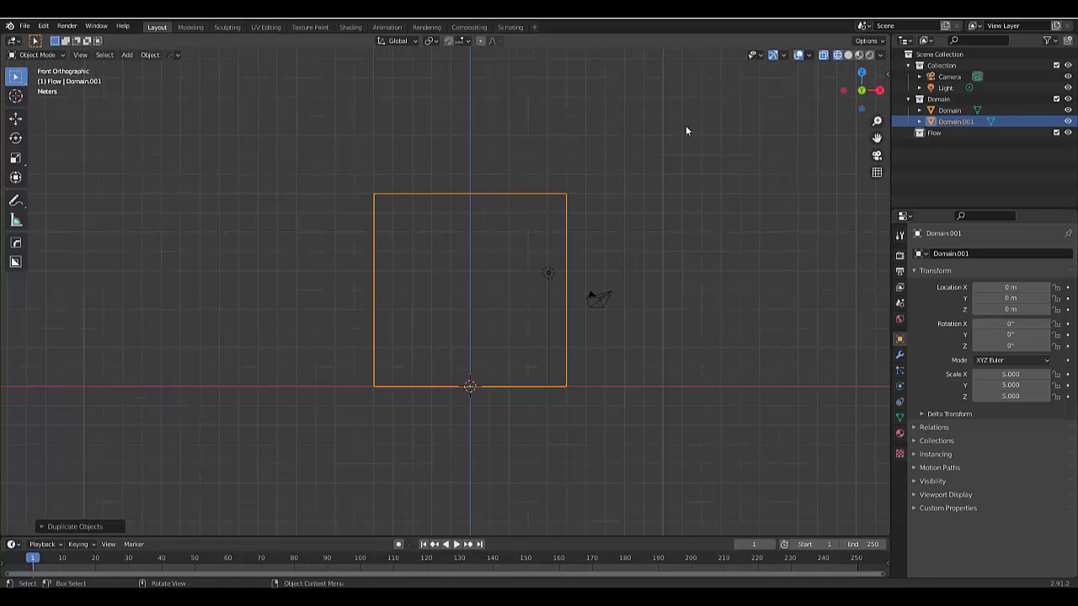
Flatten the duplicated cube along Z to a Z scale of about 0.52
key(s)
key(z)
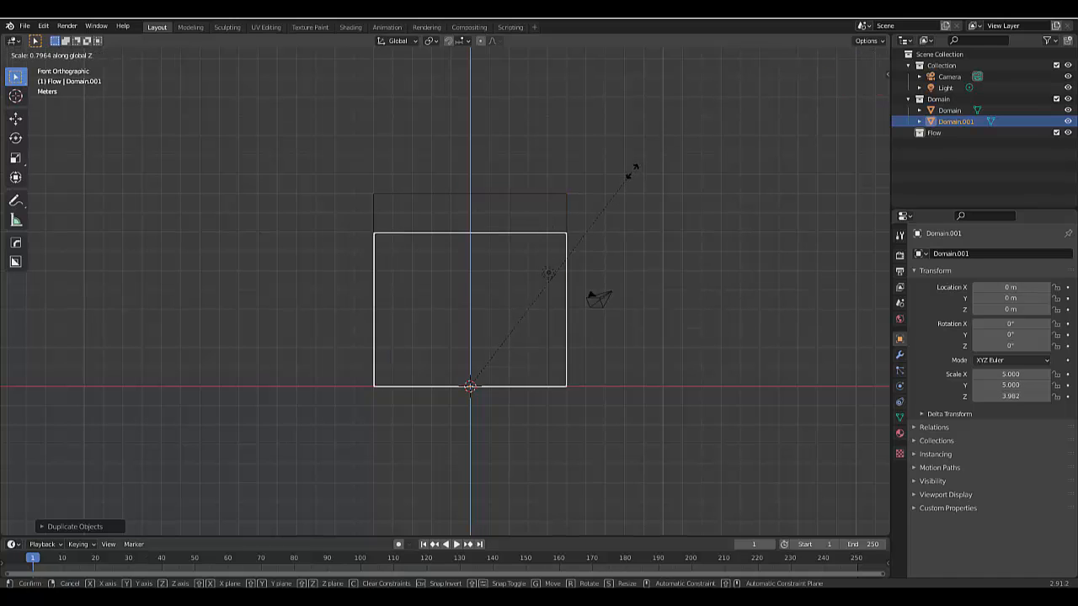
click(460, 352)
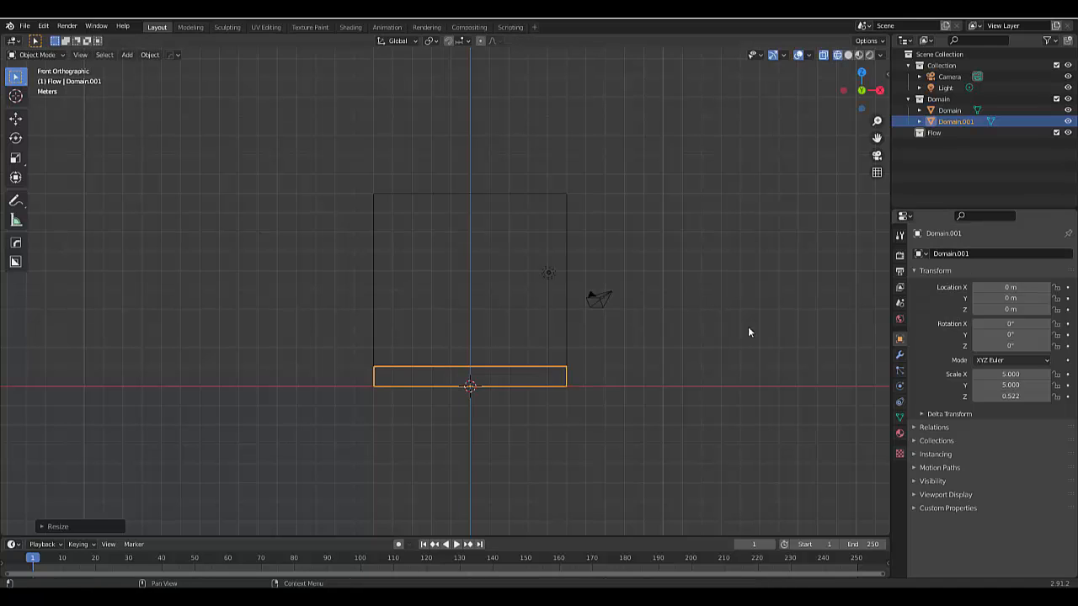
Add Fluid physics to the flattened box with type Flow and flow type Liquid
click(900, 387)
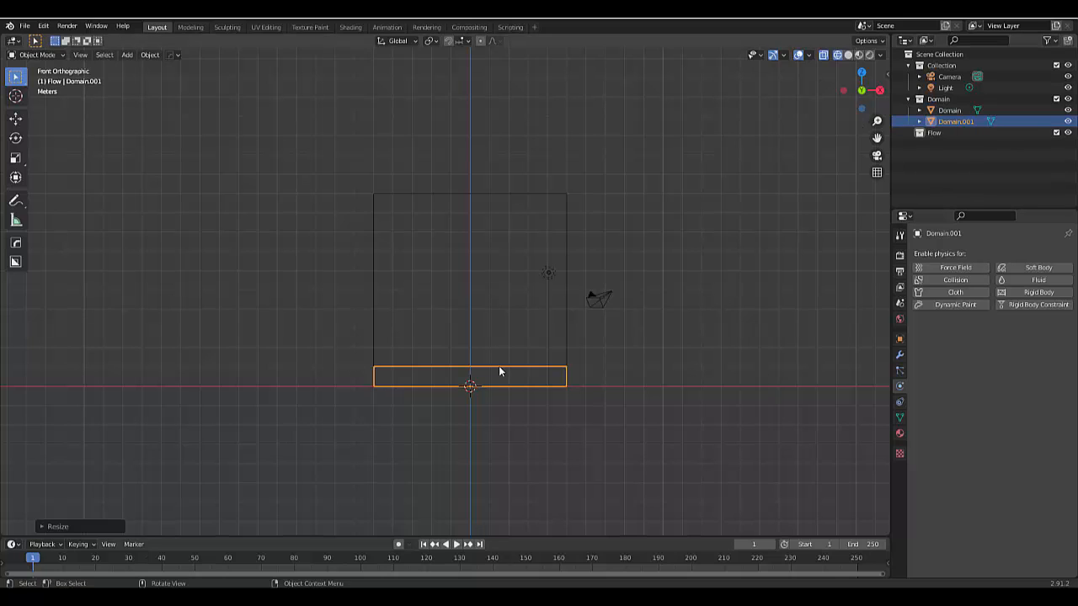
click(1029, 281)
click(1001, 337)
click(991, 376)
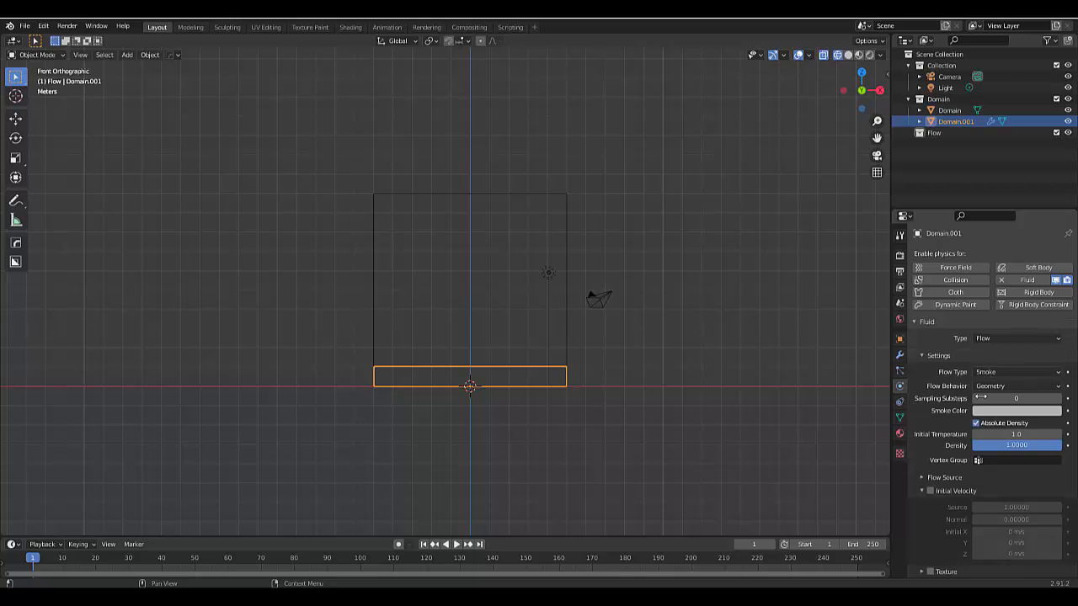
click(990, 374)
click(992, 422)
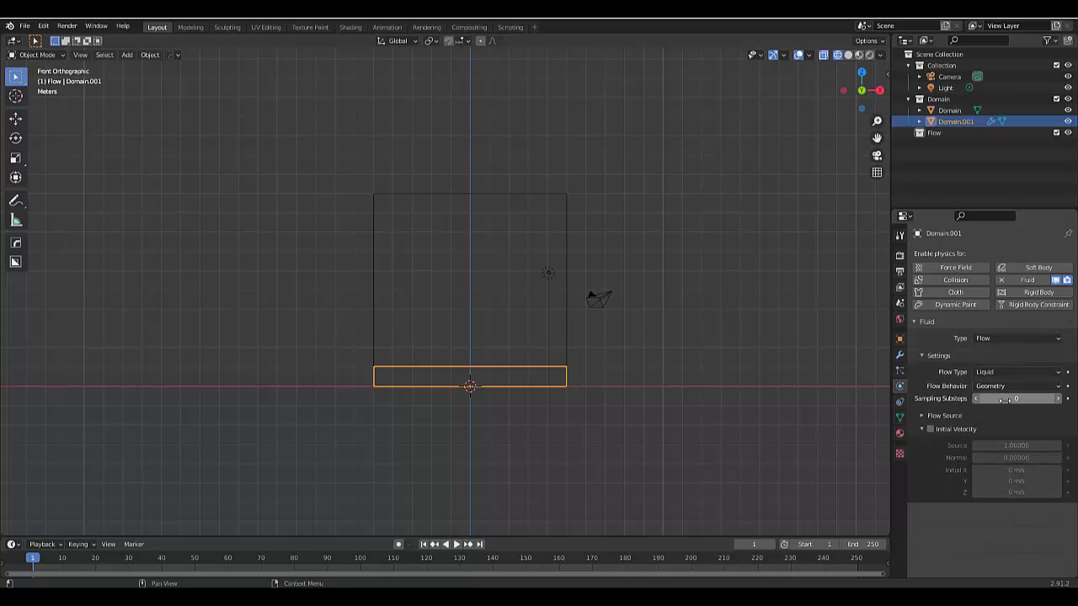
Set the flow object's sampling substeps to 5
click(1023, 398)
text(5)
key(Return)
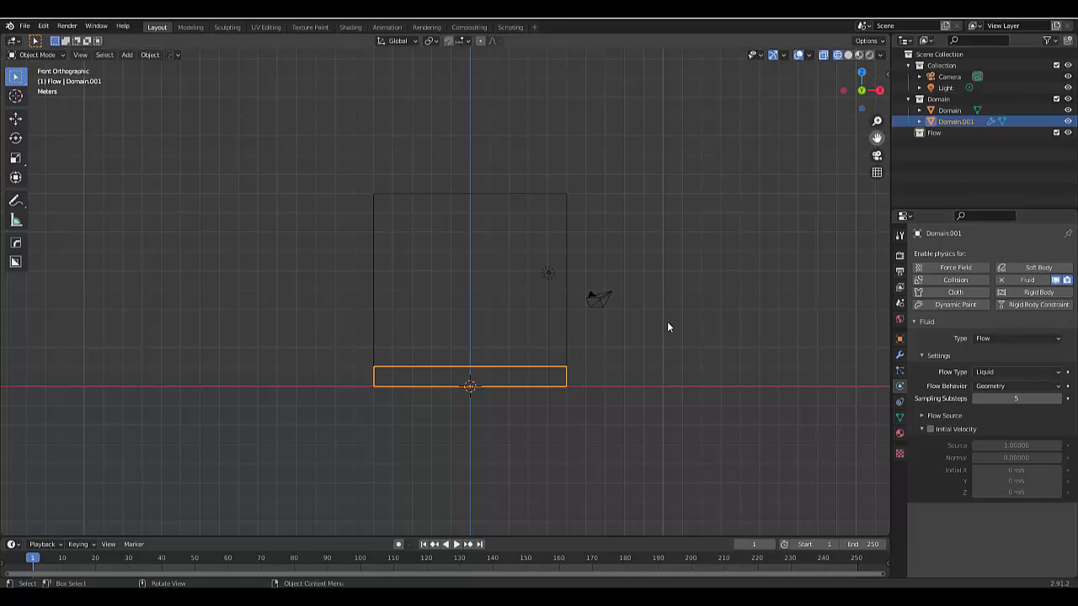
scroll(566, 408, up, 9)
scroll(512, 354, up, 3)
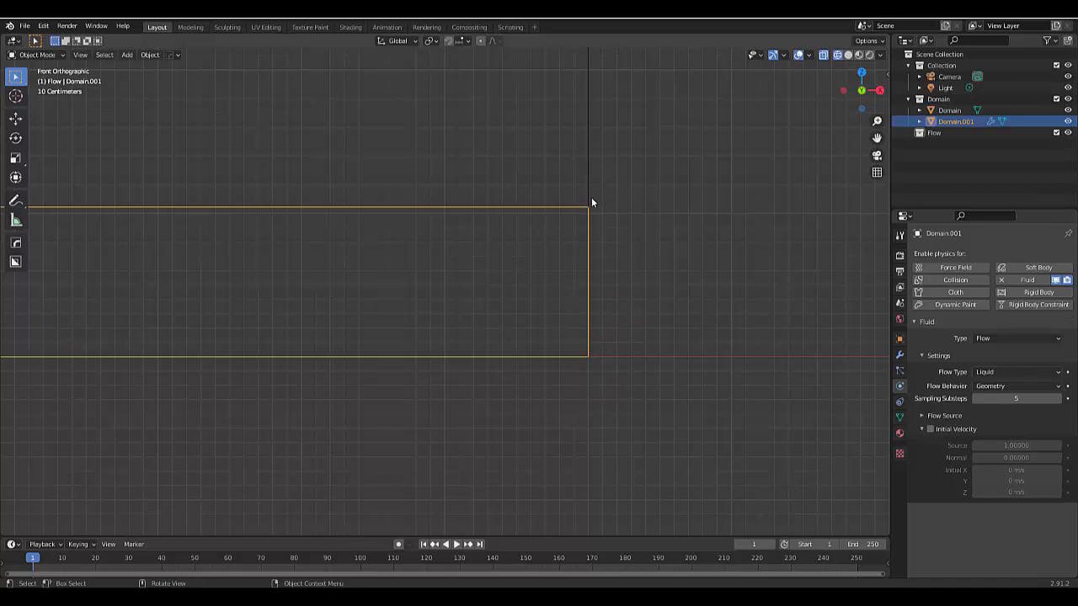
scroll(591, 202, up, 4)
scroll(592, 202, up, 2)
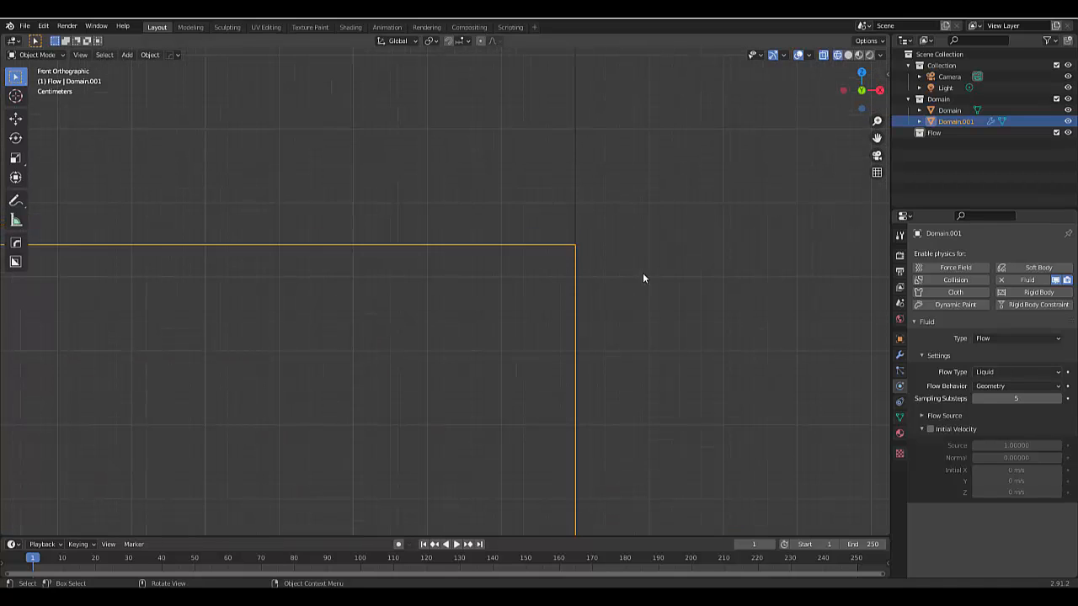
key(s)
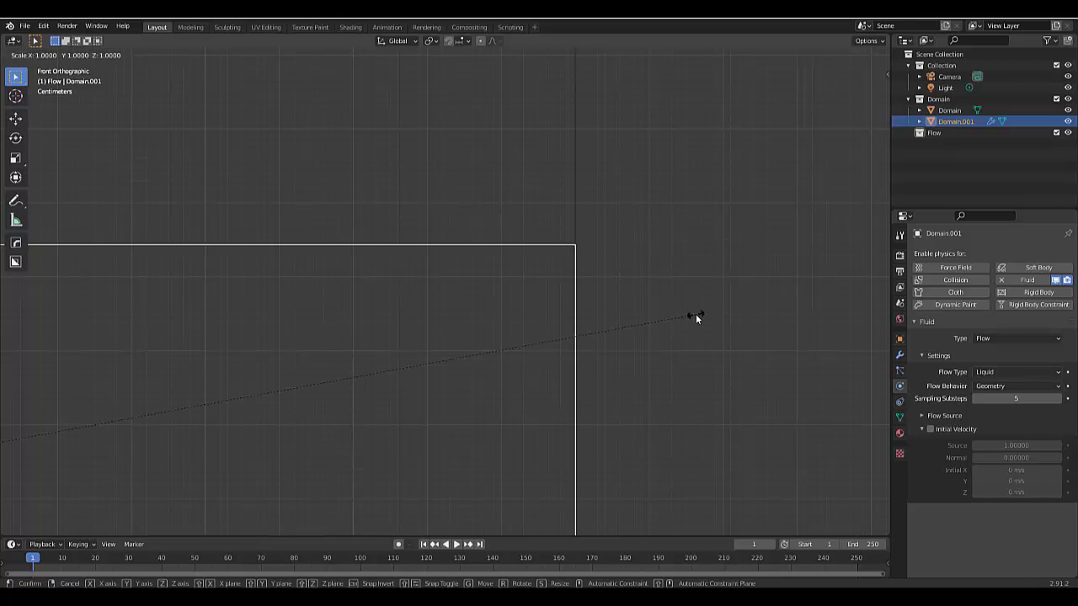
key(x)
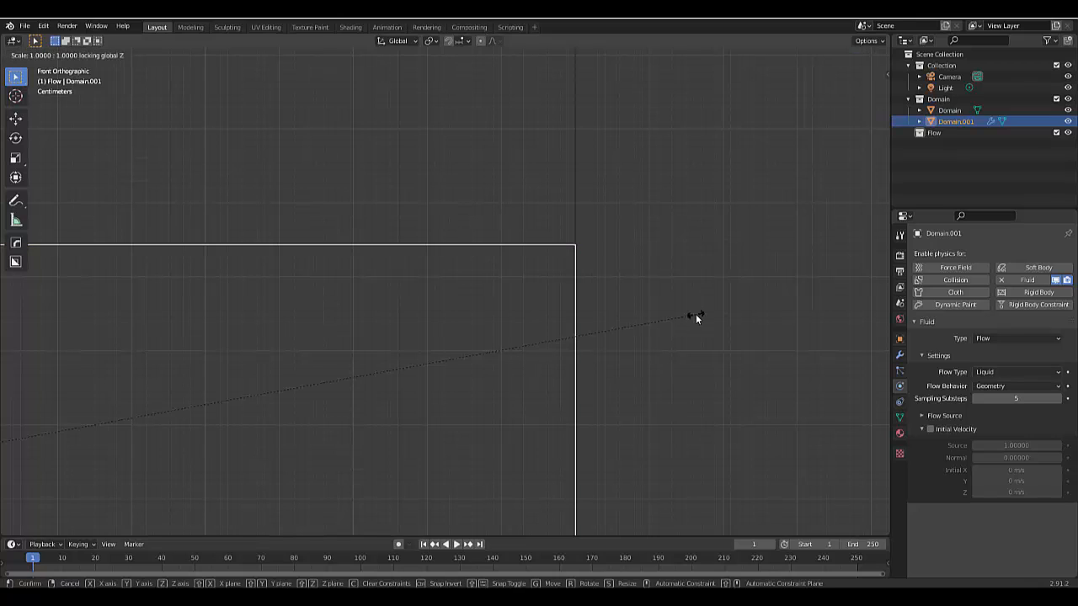
right_click(681, 318)
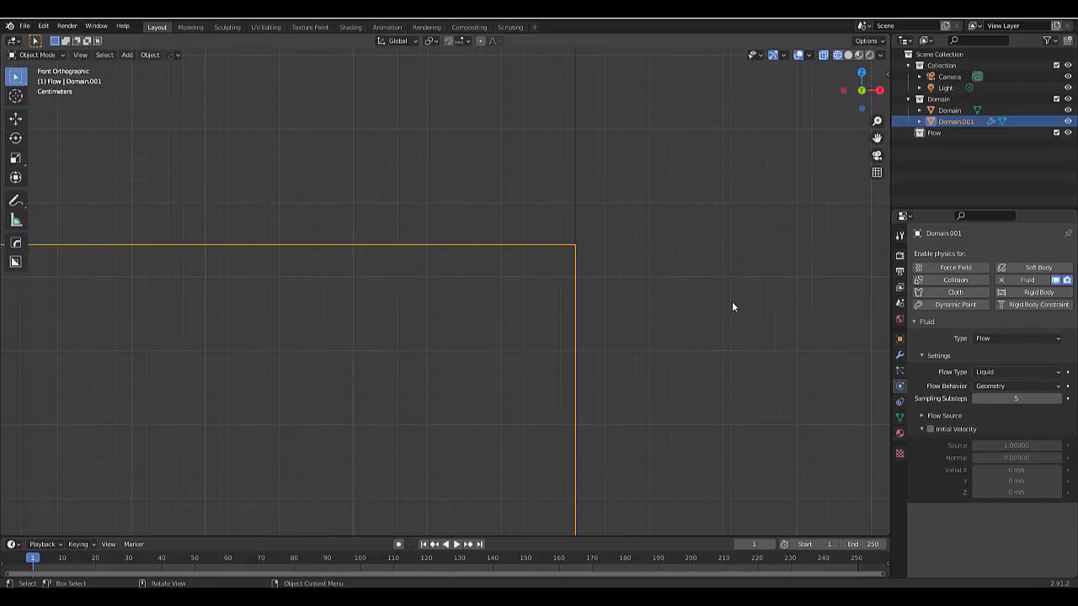
Enable the Screencast Keys display in the 3D viewport
key(n)
click(883, 181)
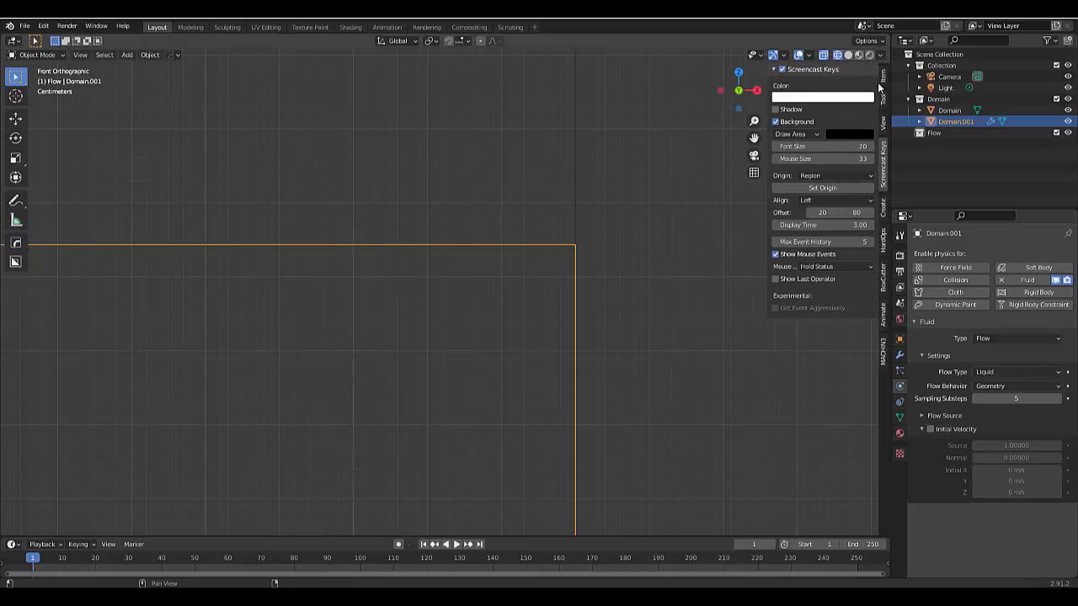
click(884, 83)
key(n)
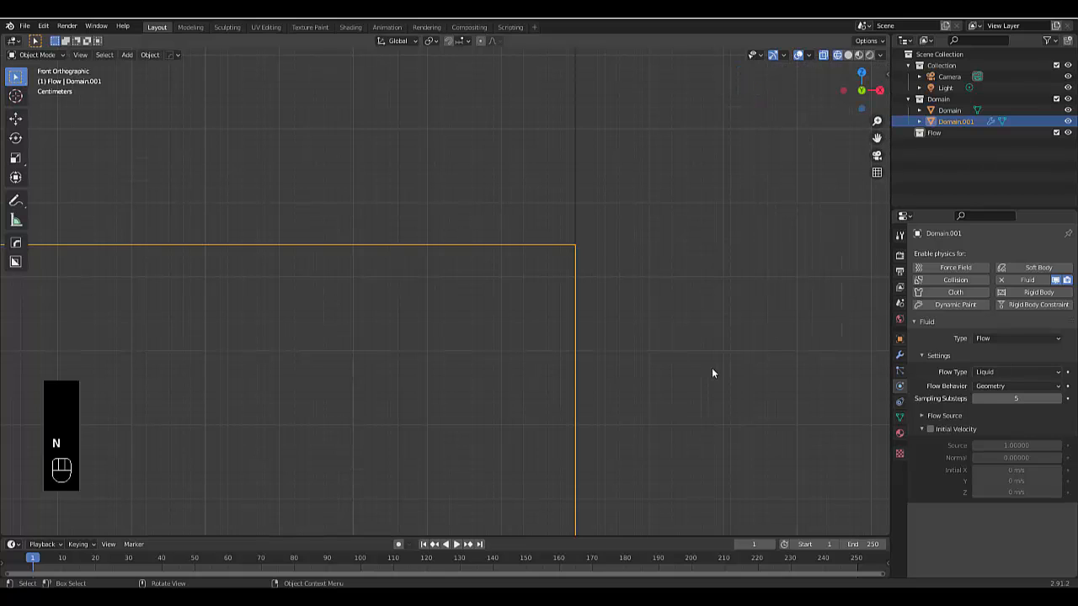
Shrink the flow box slightly in X and Y with Z locked, so its sides sit just inside the domain walls
key(s)
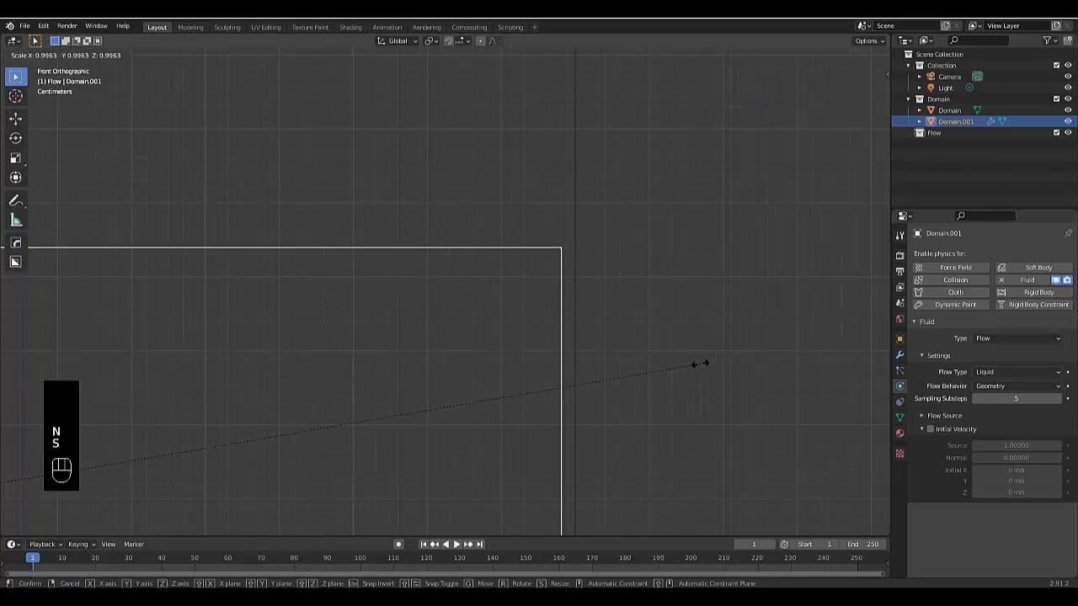
key(shift+z)
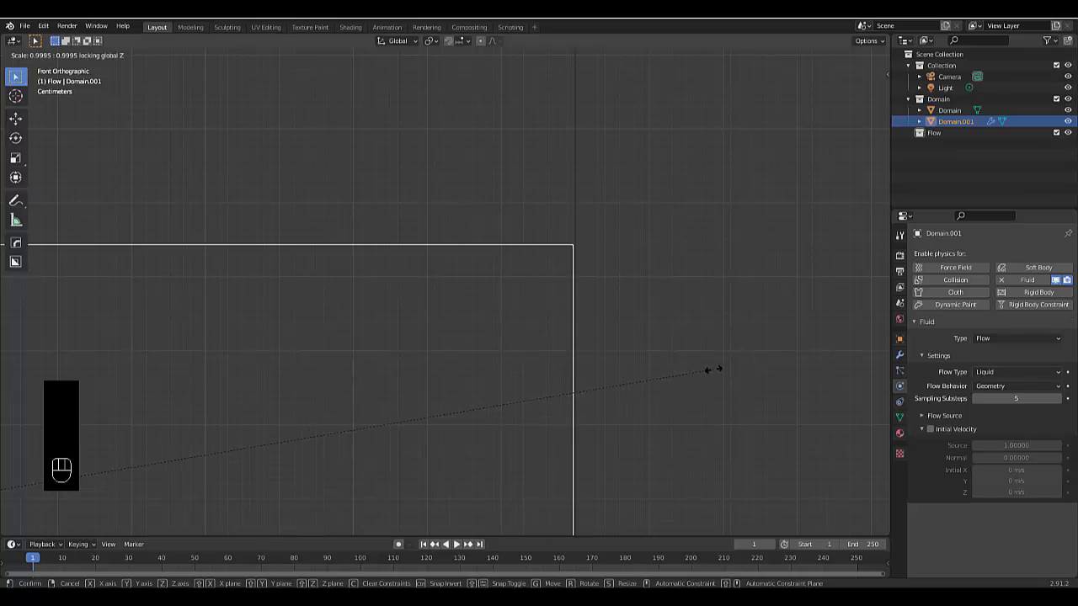
click(710, 380)
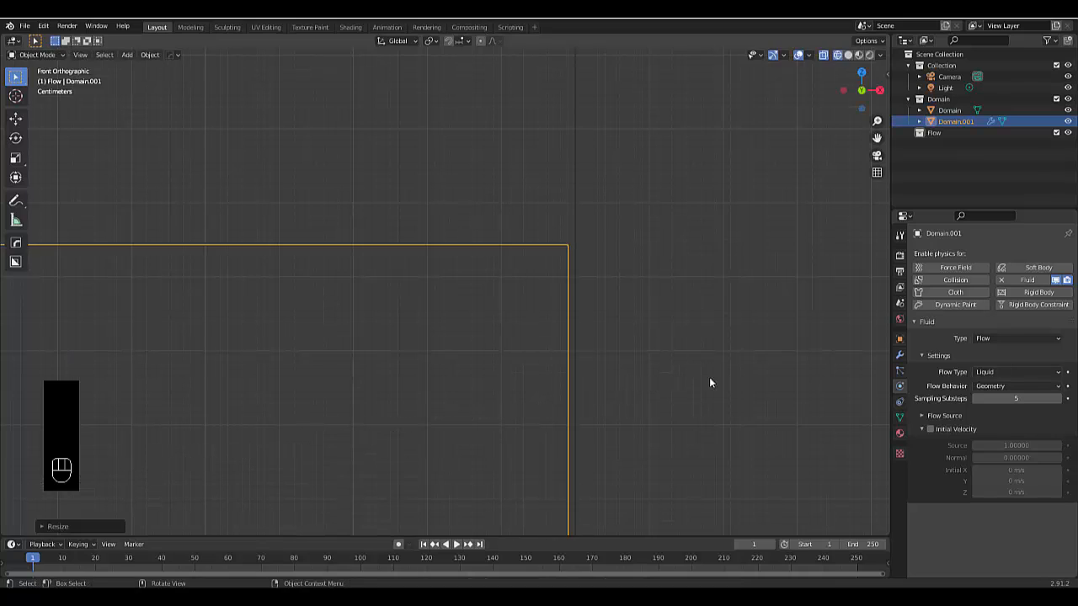
scroll(622, 329, up, 4)
scroll(551, 297, down, 14)
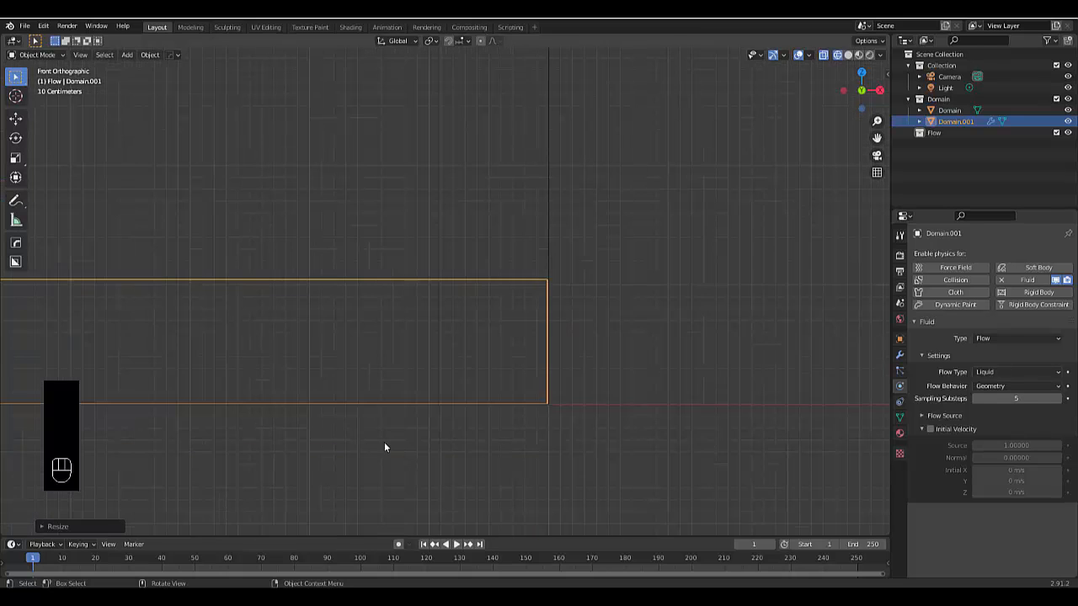
Raise the flow box slightly along Z so its underside sits just above the domain's floor
scroll(313, 320, up, 5)
key(g)
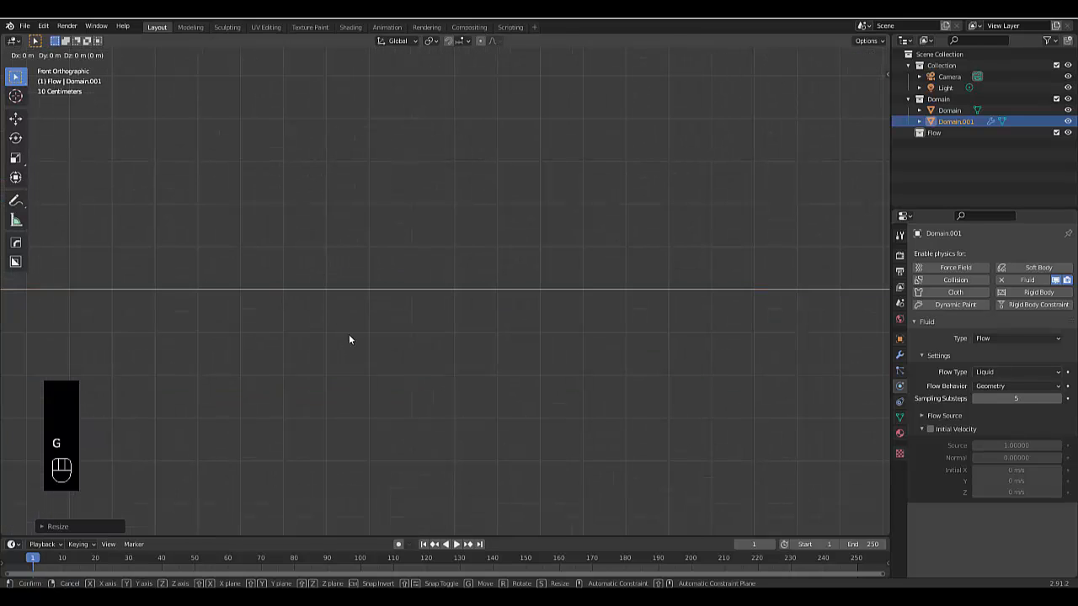
key(z)
click(382, 286)
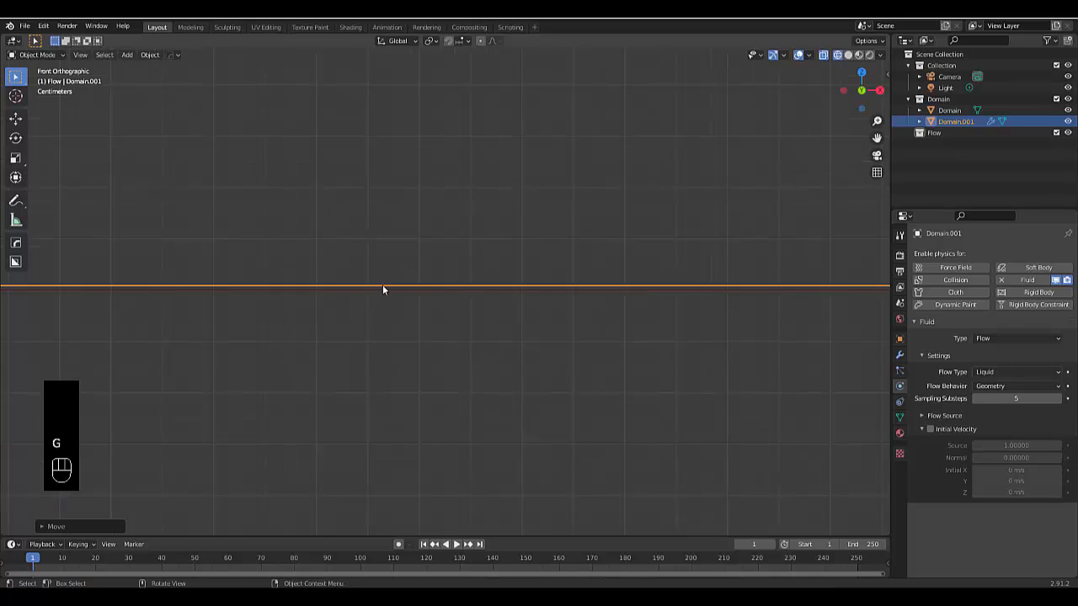
scroll(374, 294, up, 2)
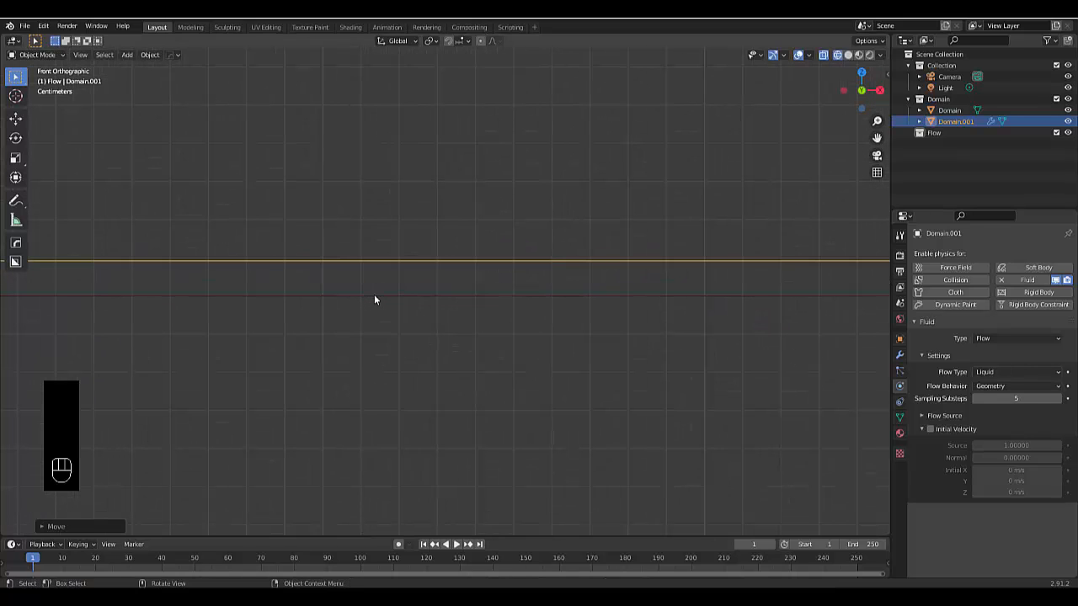
click(375, 296)
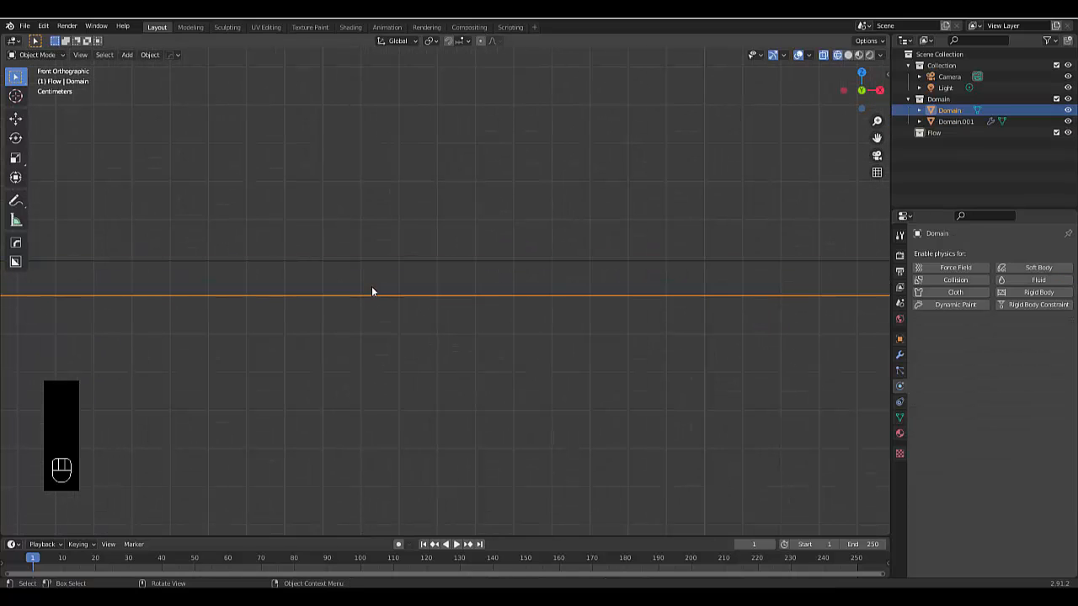
click(352, 262)
scroll(369, 346, down, 5)
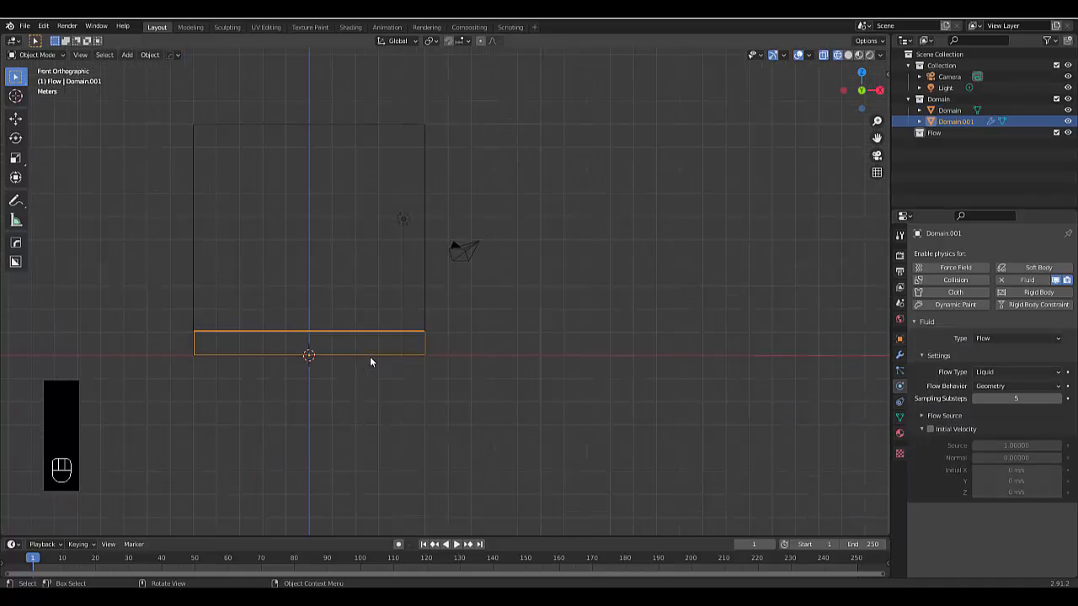
scroll(503, 362, down, 3)
scroll(360, 326, up, 5)
Put the flow box into the Flow collection and rename it Base flow
click(334, 376)
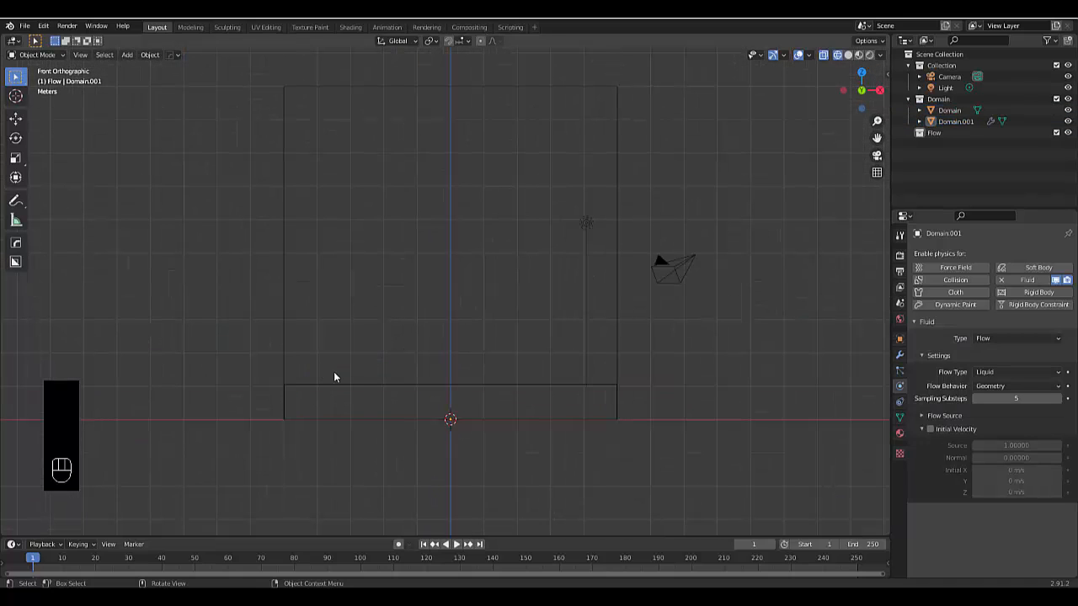
click(359, 386)
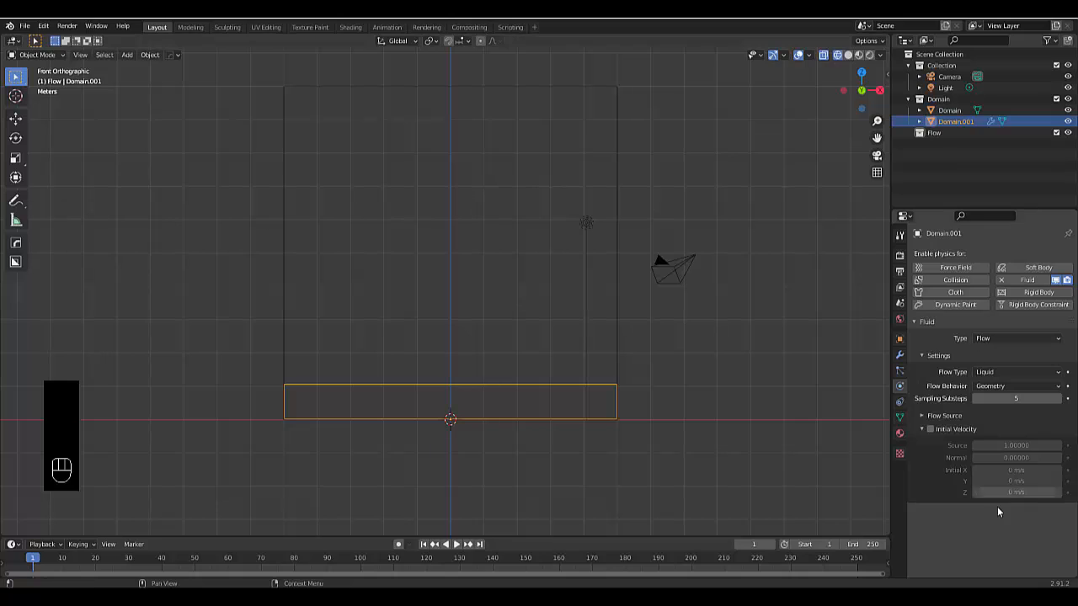
drag(943, 121, 948, 133)
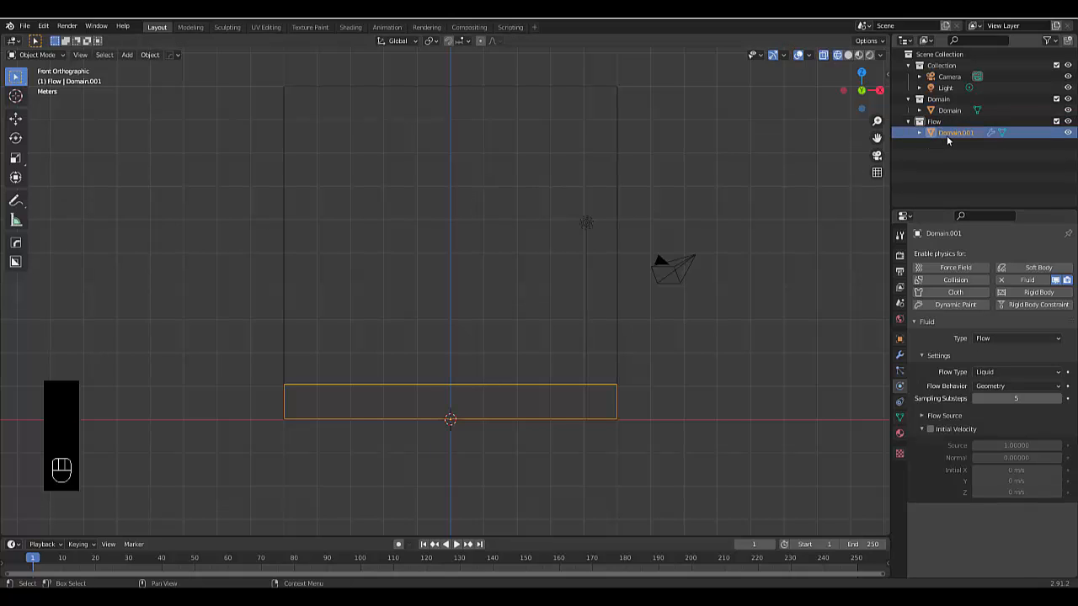
double_click(952, 132)
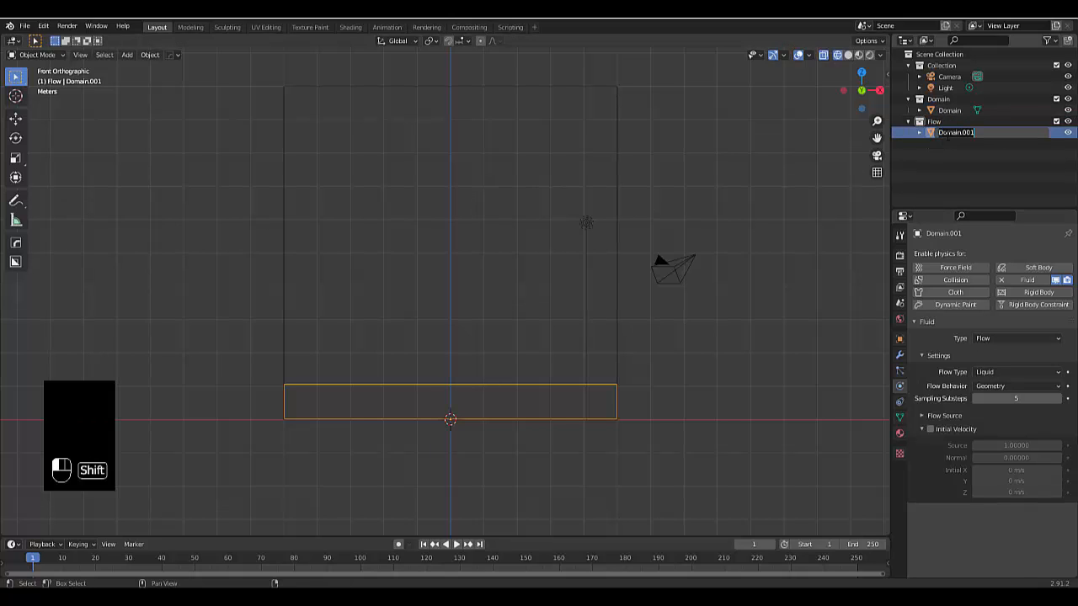
text(Base flow)
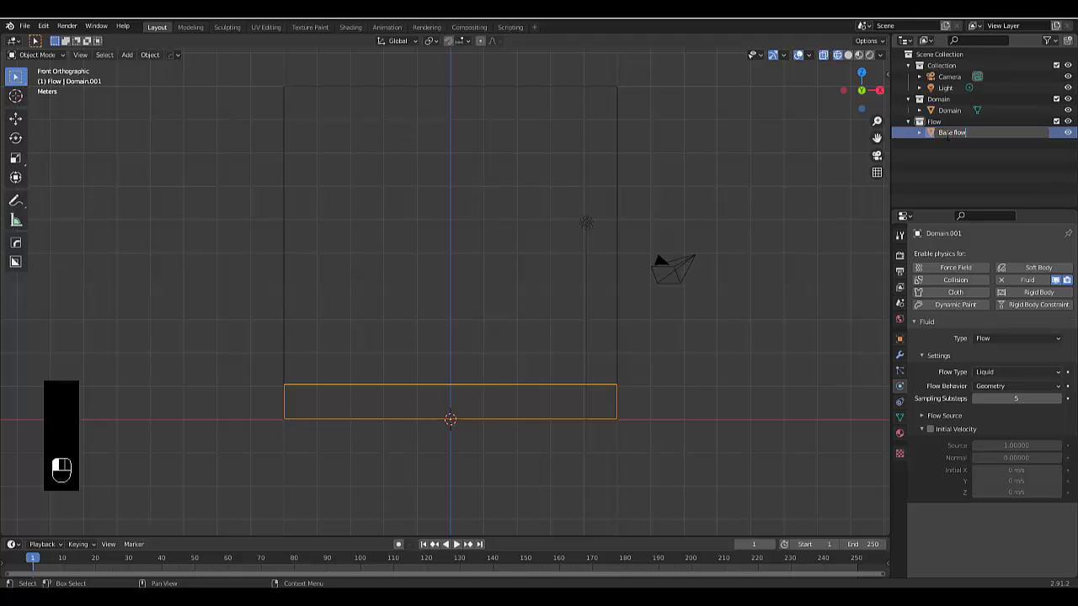
key(Return)
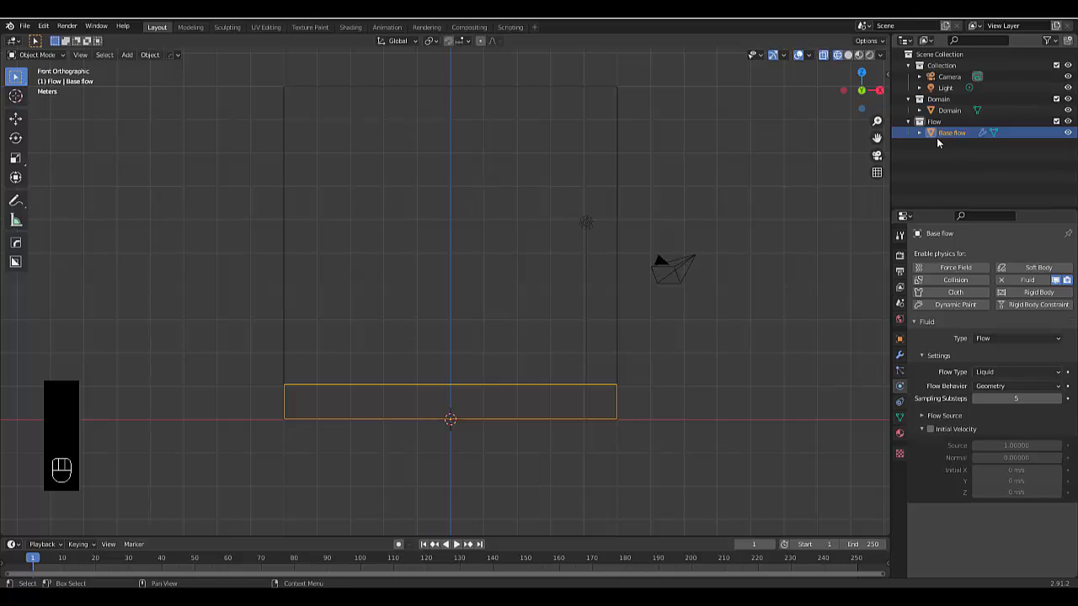
Add Fluid physics to the Domain cube with type Domain and domain type Liquid
click(957, 112)
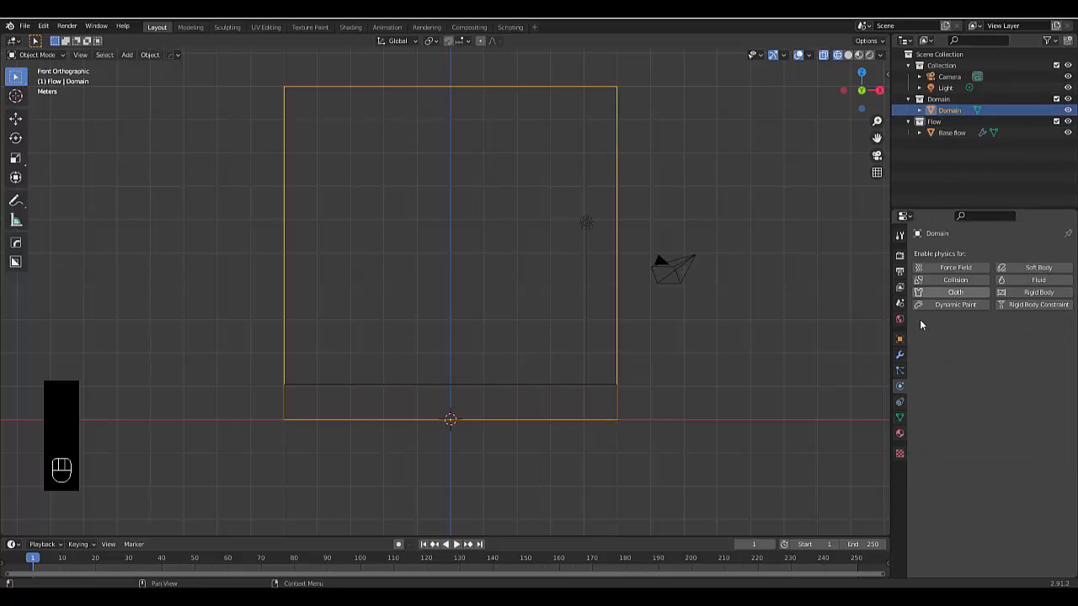
click(1034, 280)
click(1007, 339)
click(1007, 363)
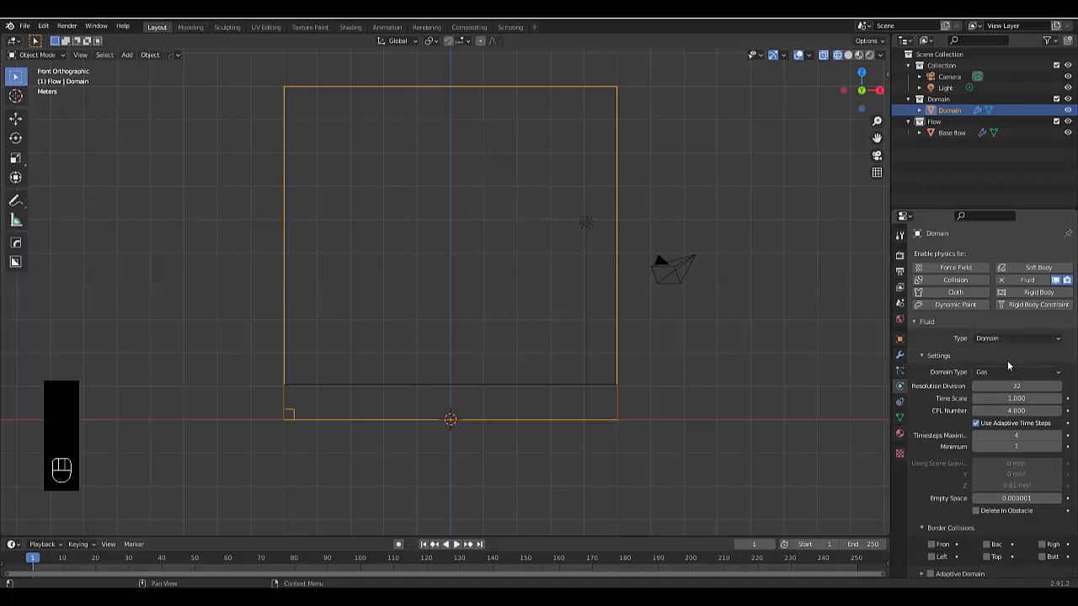
click(1007, 371)
click(1002, 397)
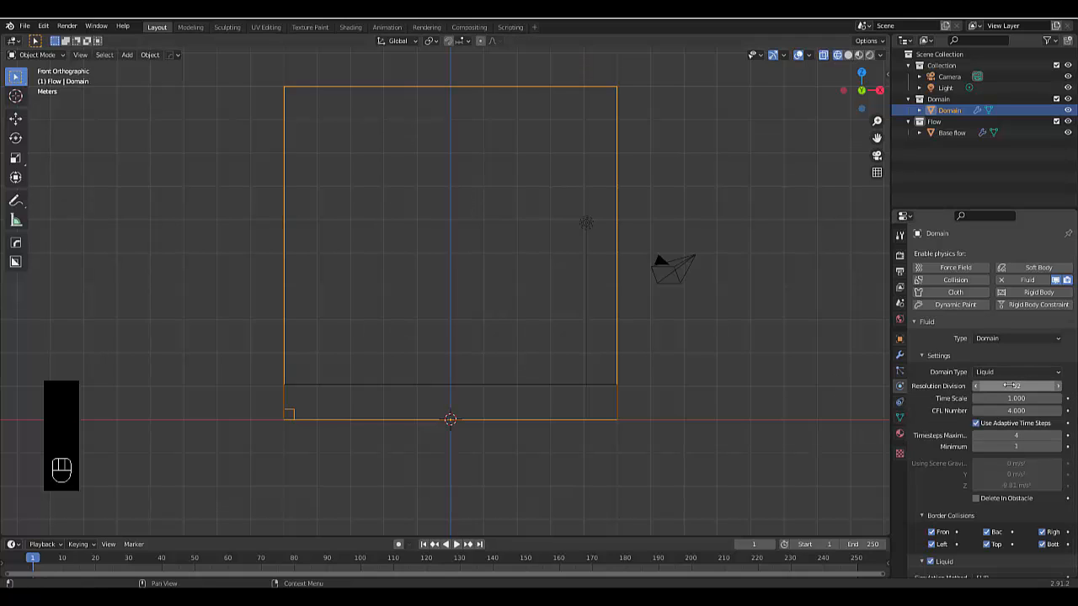
Set the liquid domain's resolution divisions to 150 and its time scale to 0.5
click(1005, 385)
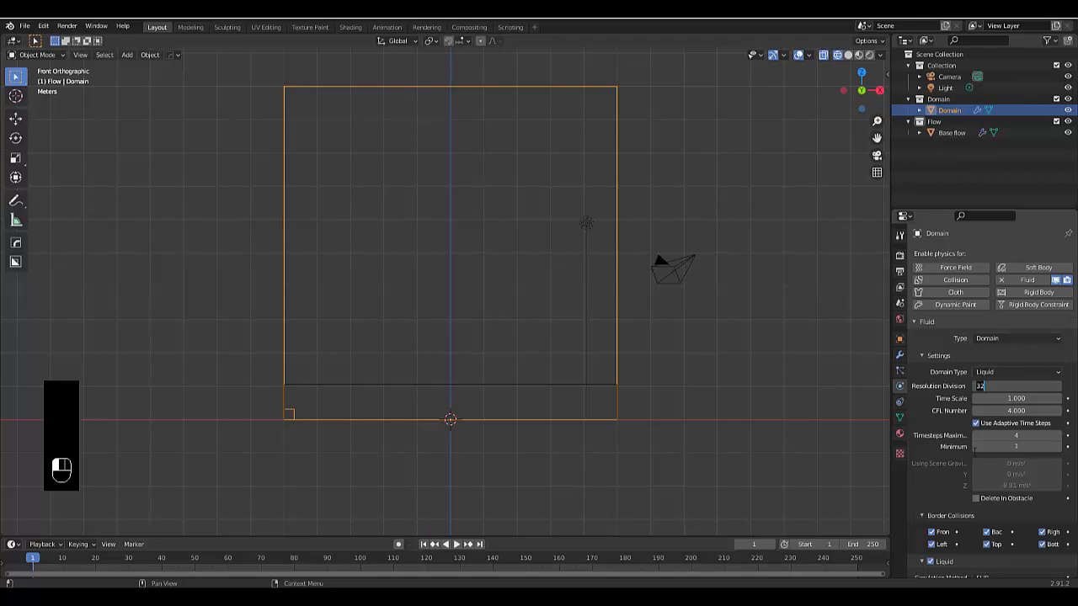
text(150)
key(Return)
scroll(969, 390, down, 1)
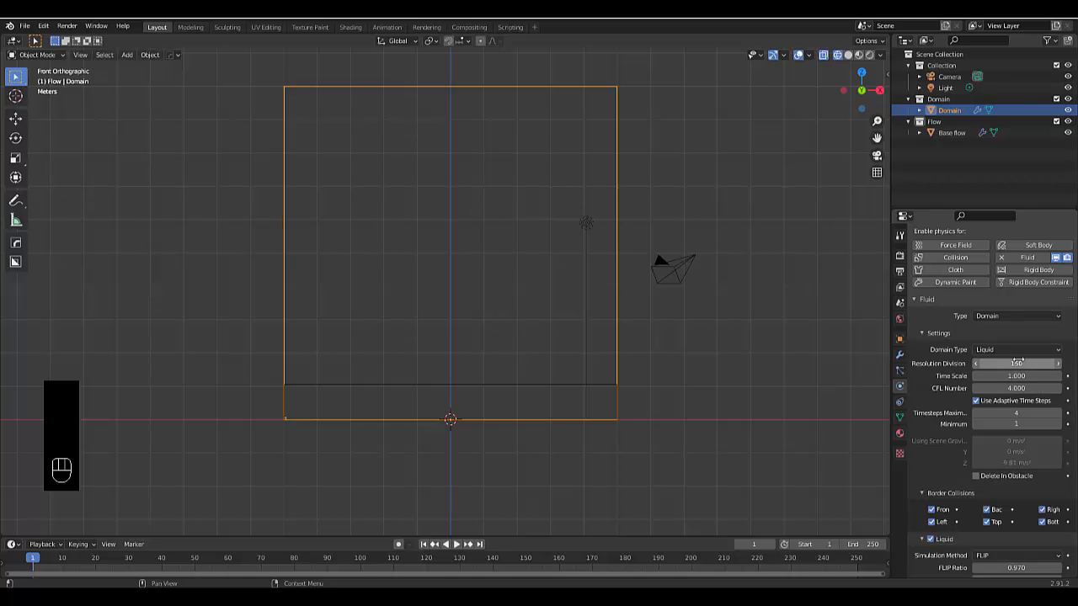
scroll(1017, 362, down, 1)
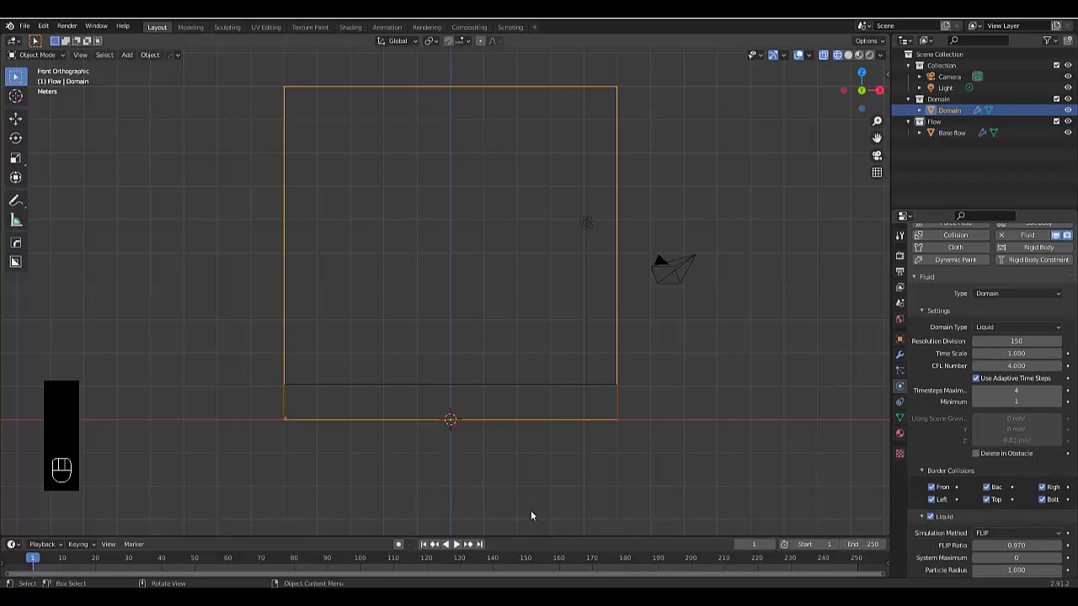
click(1011, 354)
text(0.5)
key(Return)
Set the domain's adaptive timesteps to a maximum of 10 and a minimum of 5
click(1011, 391)
text(10)
click(1011, 402)
click(1011, 402)
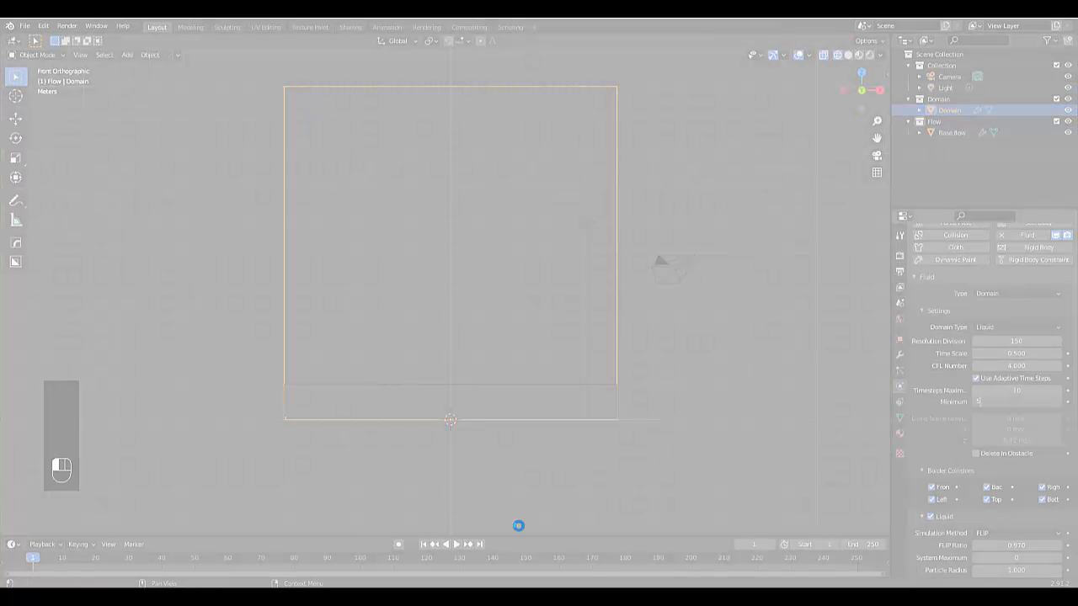
click(421, 597)
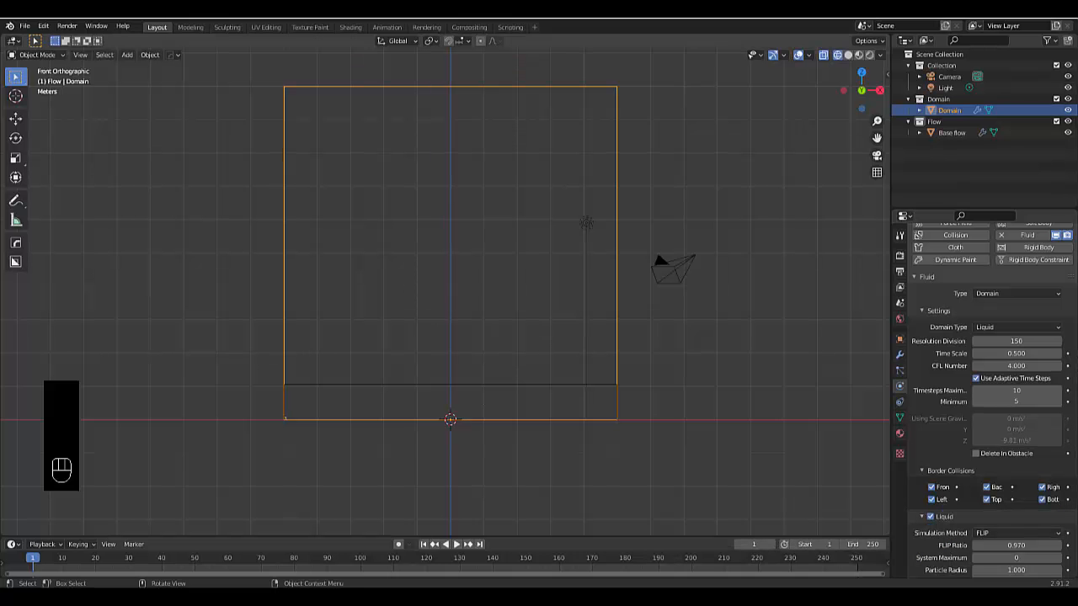
Enable Mesh generation for the liquid domain
scroll(993, 424, down, 7)
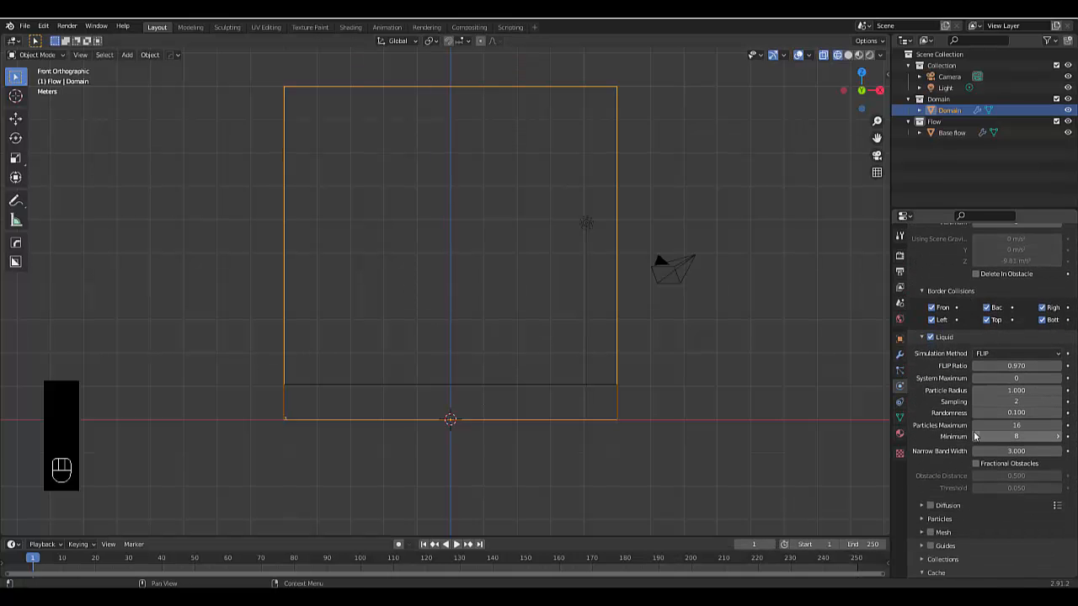
scroll(975, 435, down, 2)
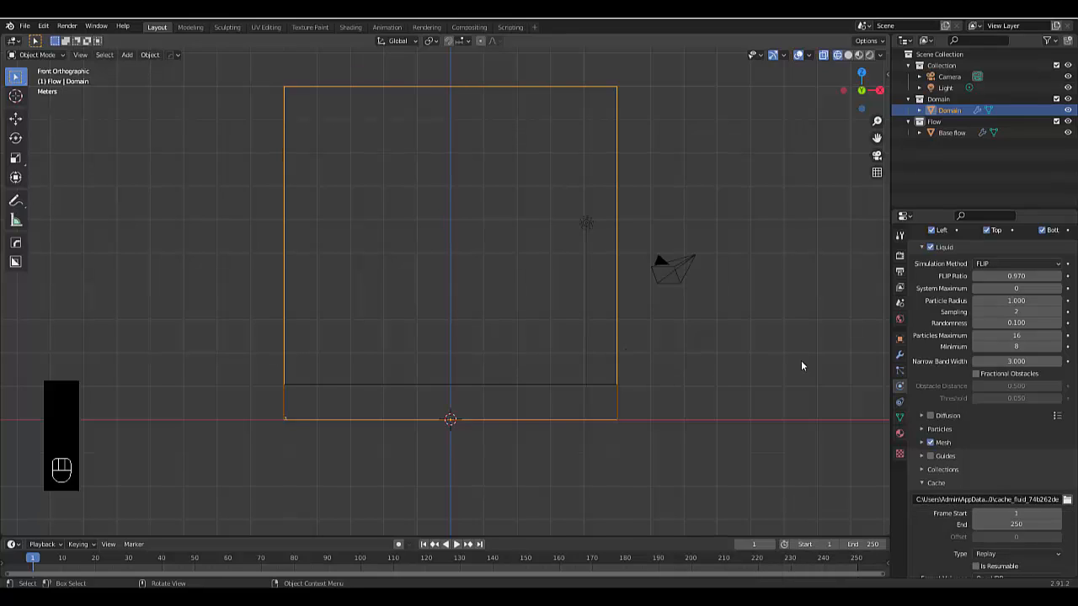
Set the liquid domain's cache type to All and make its bake resumable
scroll(946, 474, down, 1)
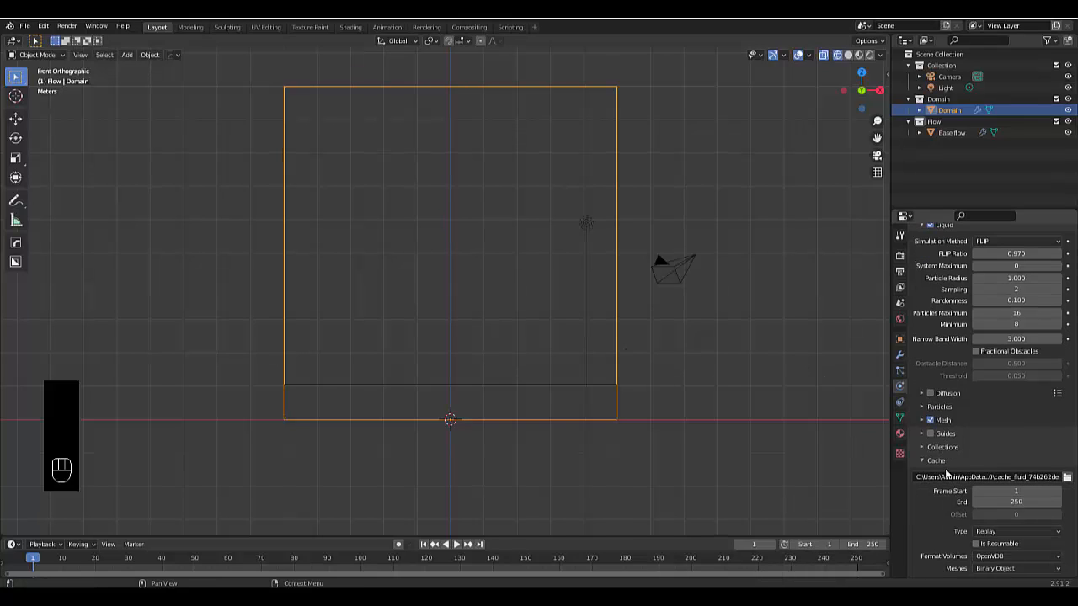
scroll(941, 468, down, 1)
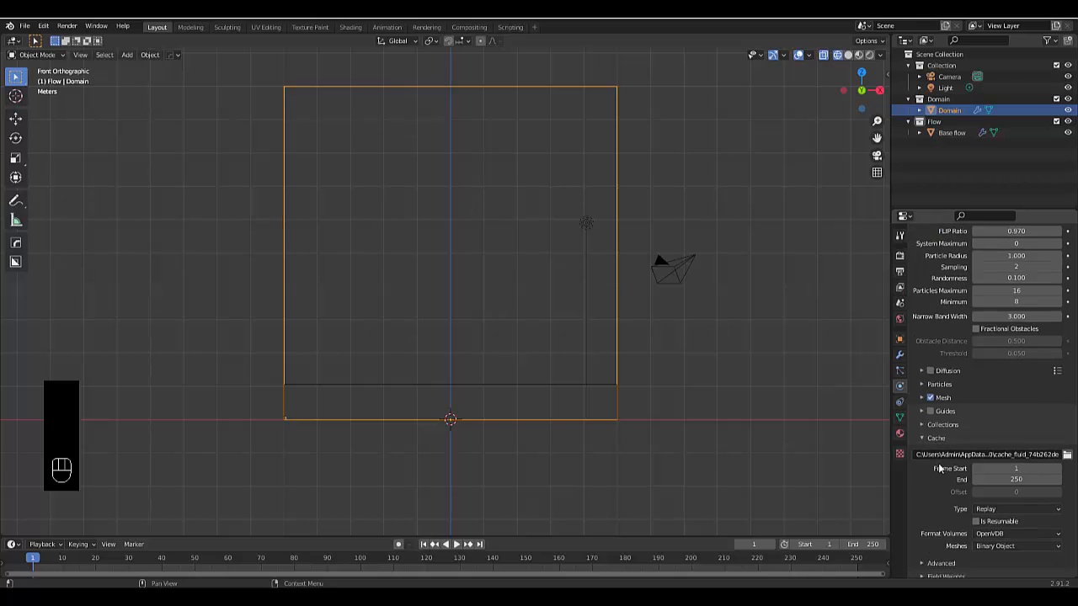
click(992, 512)
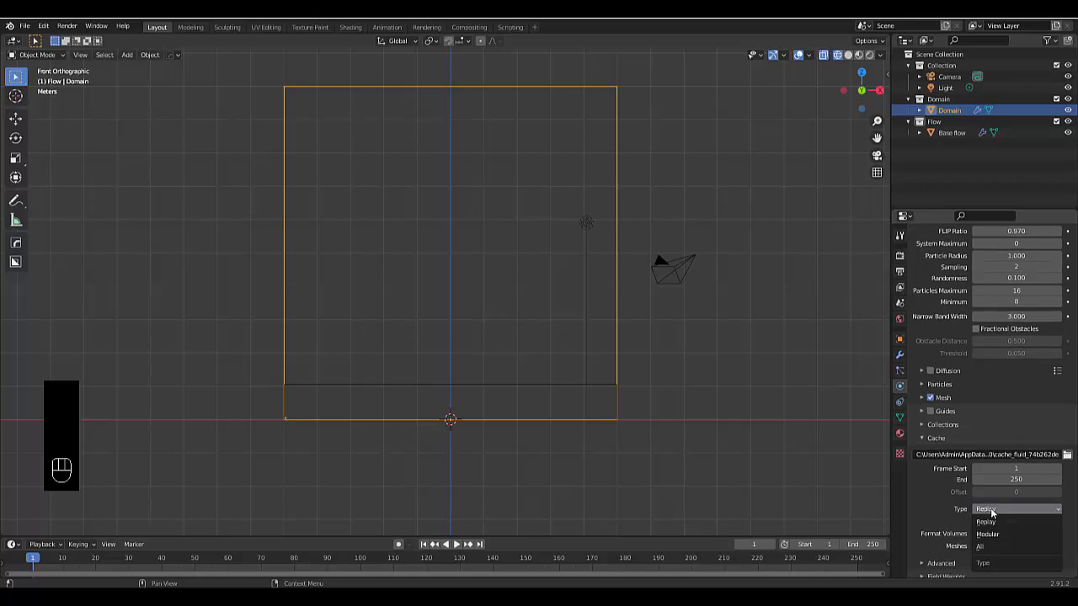
click(979, 545)
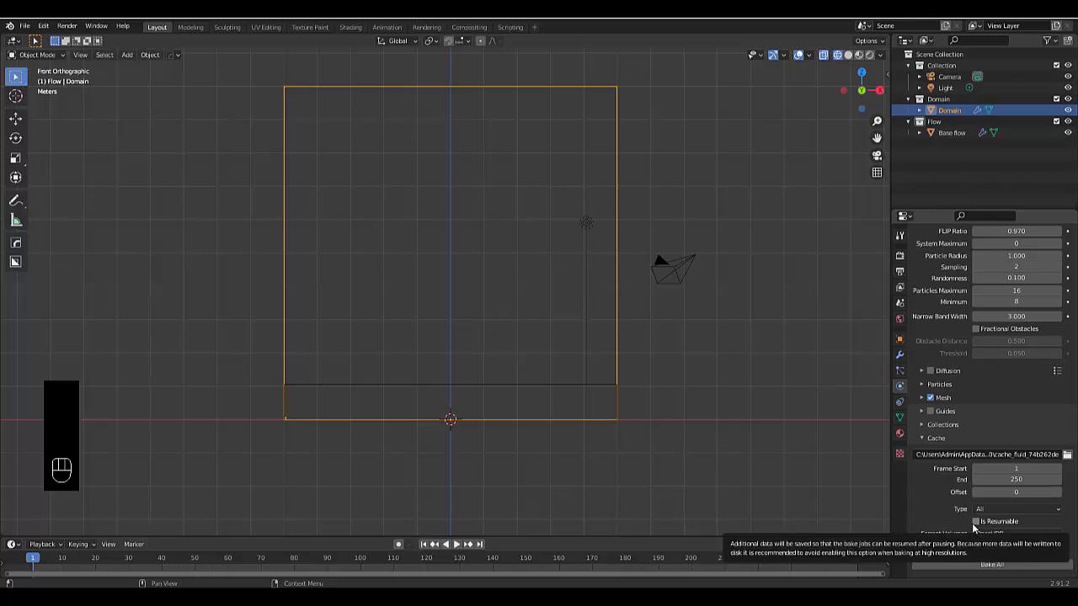
click(976, 523)
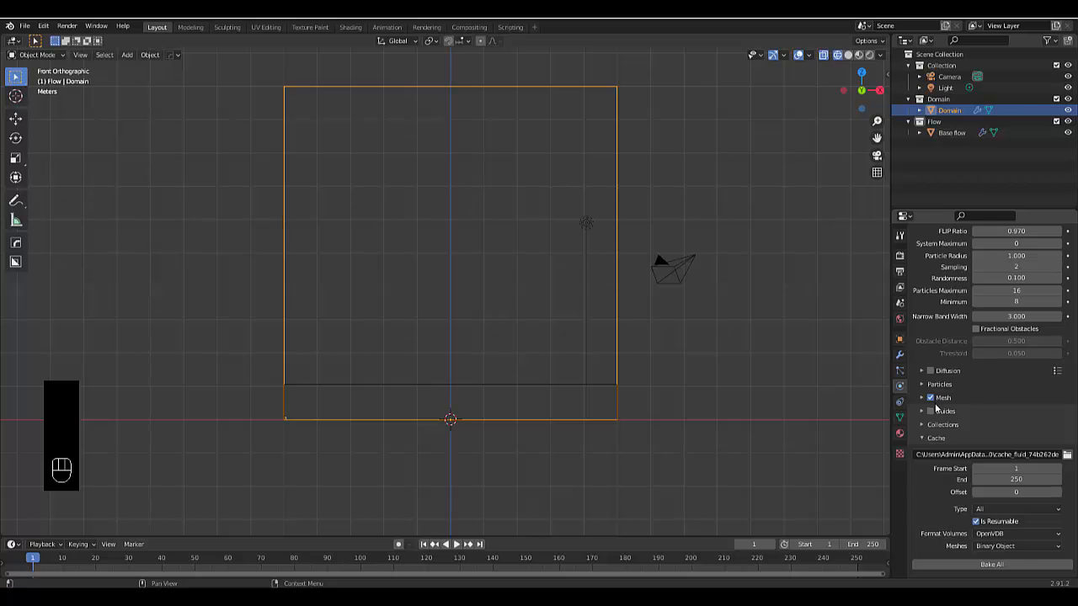
scroll(954, 442, up, 15)
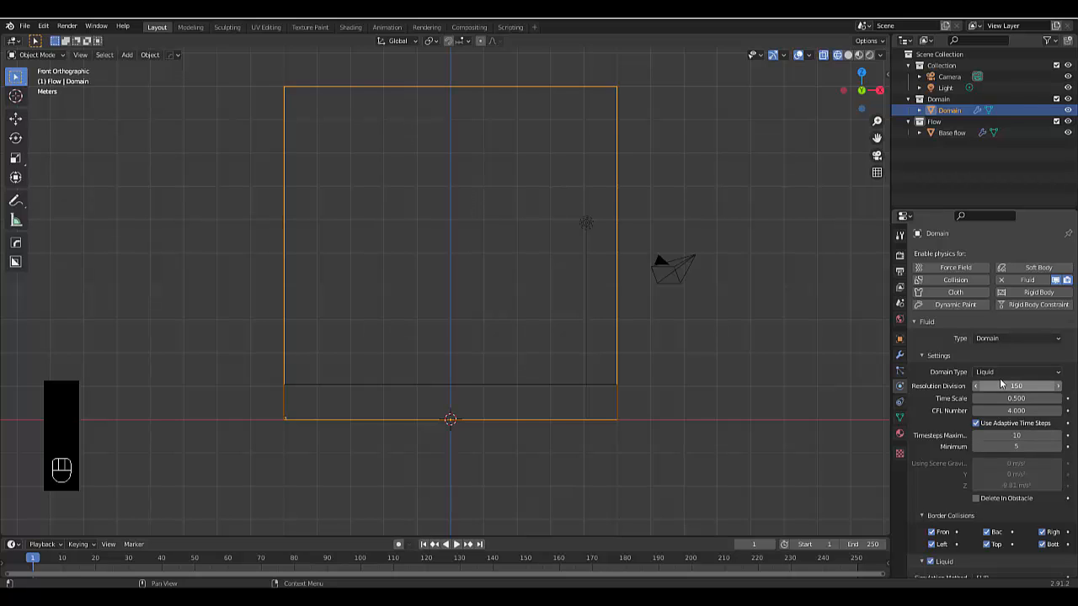
Deselect the domain and create a new scene collection named Effector
scroll(317, 487, down, 4)
click(565, 441)
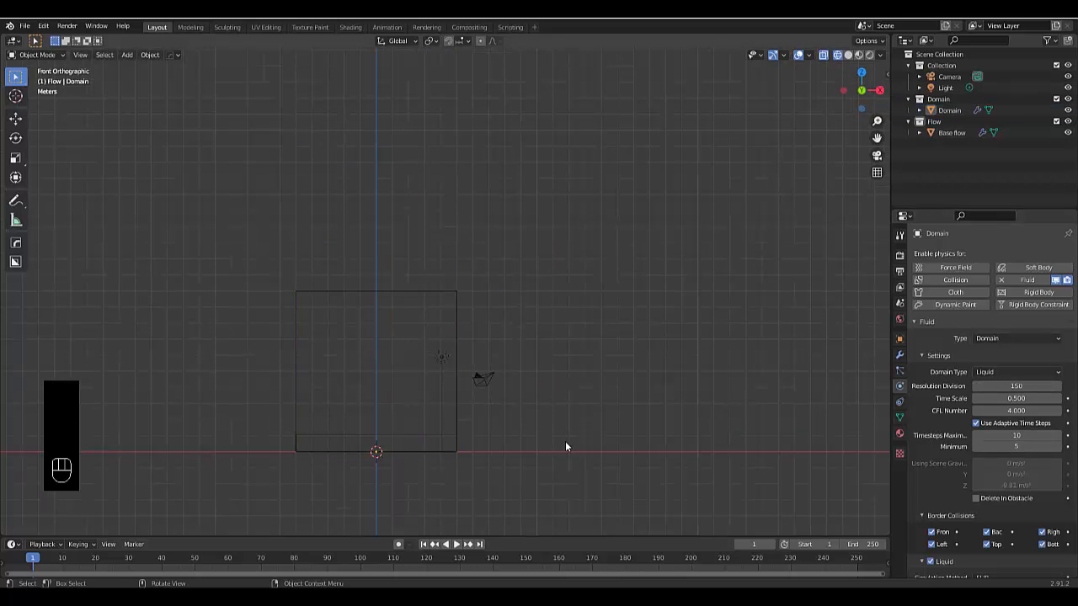
right_click(942, 156)
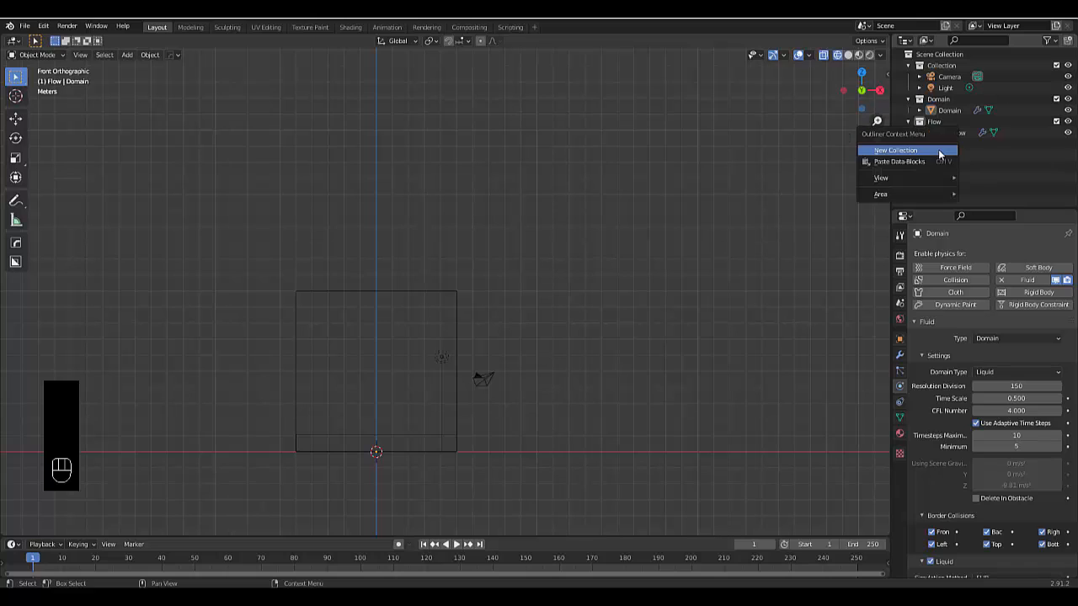
click(944, 153)
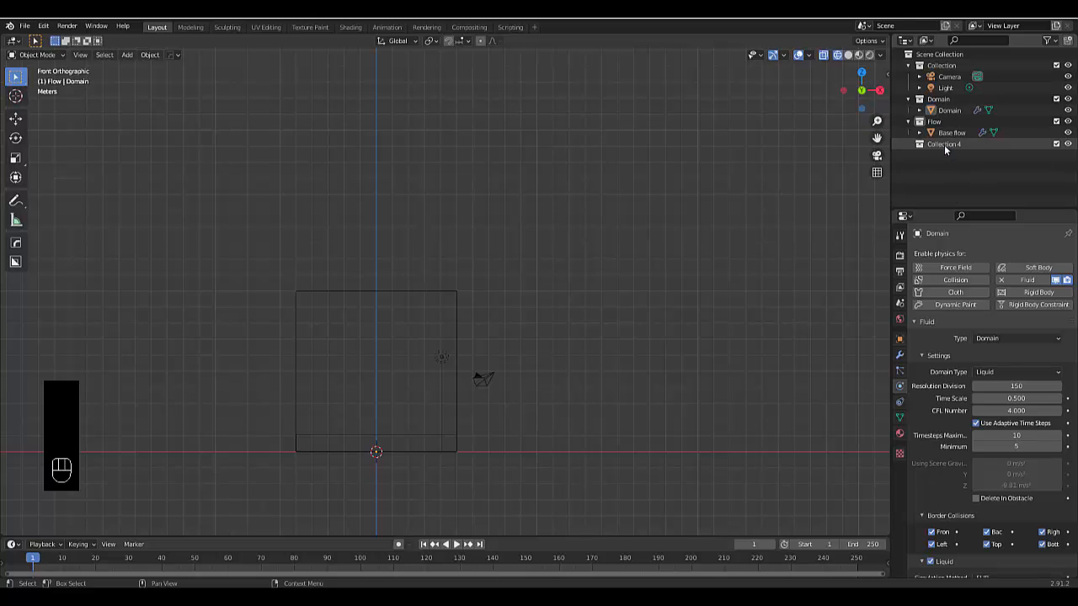
double_click(944, 144)
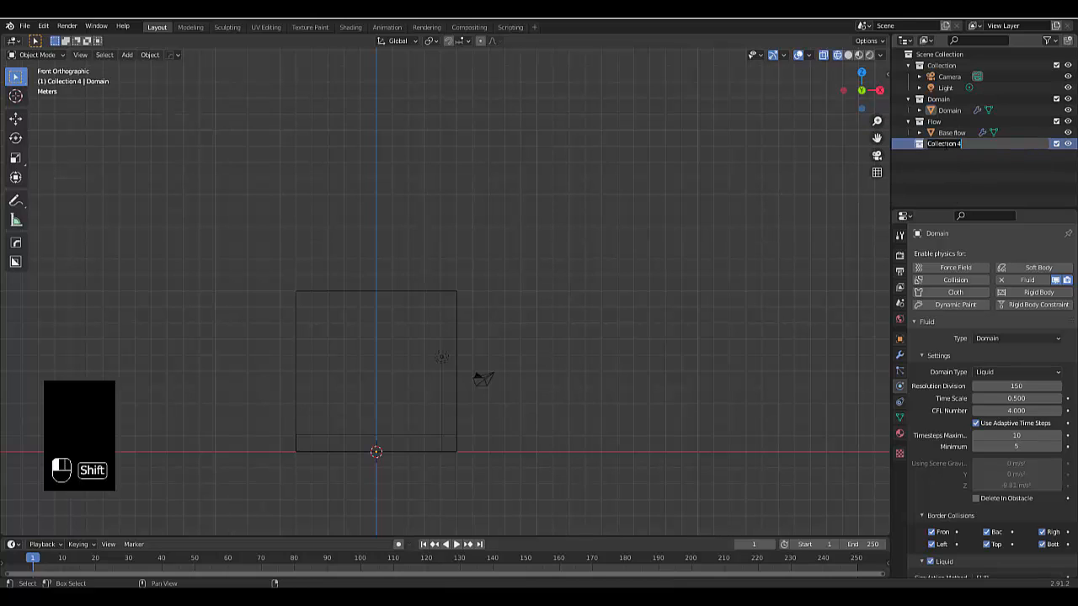
text(Effector)
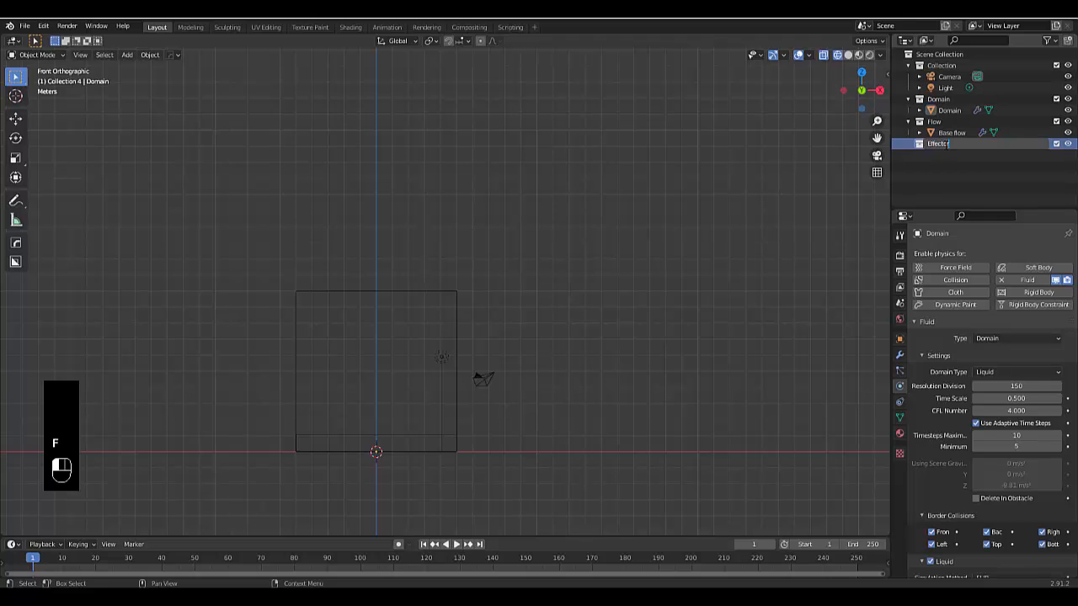
key(Return)
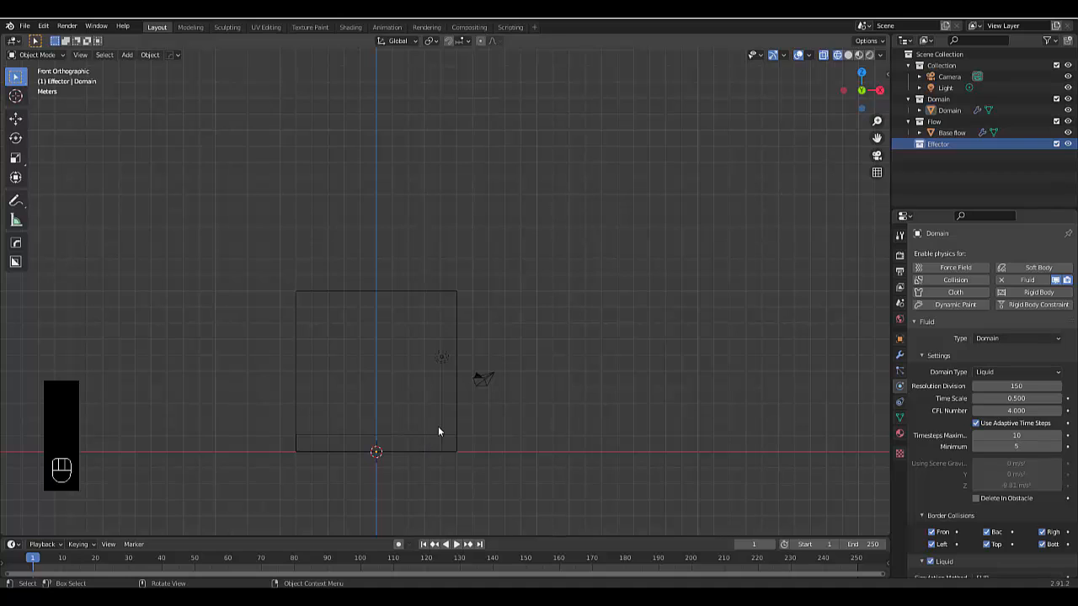
Add a cube to the Effector collection and move it in the negative X direction until it stands clear of the domain
scroll(442, 433, down, 1)
scroll(520, 433, down, 3)
scroll(353, 404, up, 5)
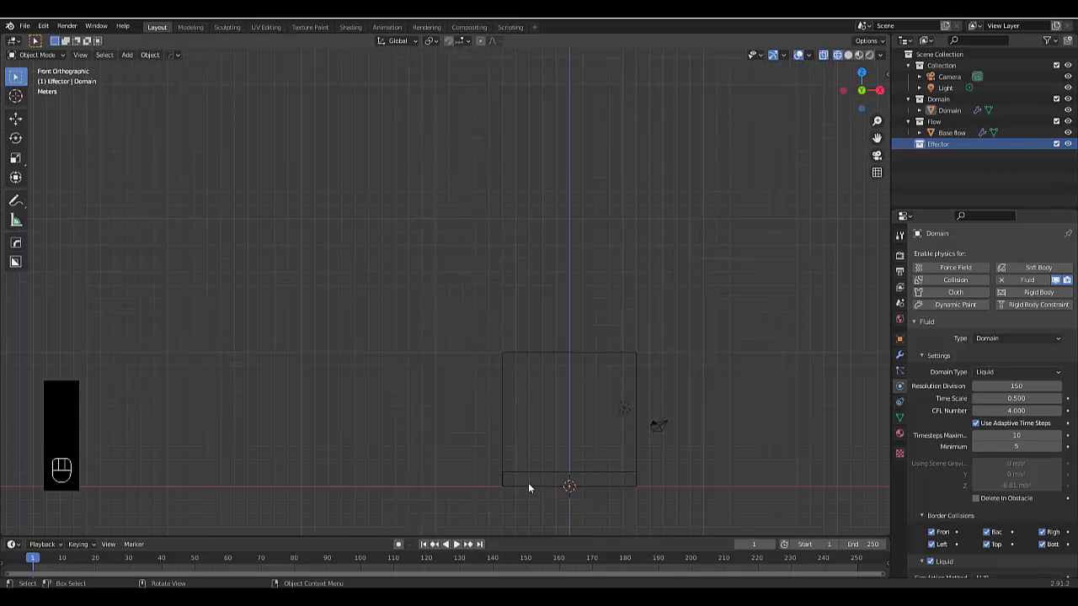
scroll(364, 393, down, 4)
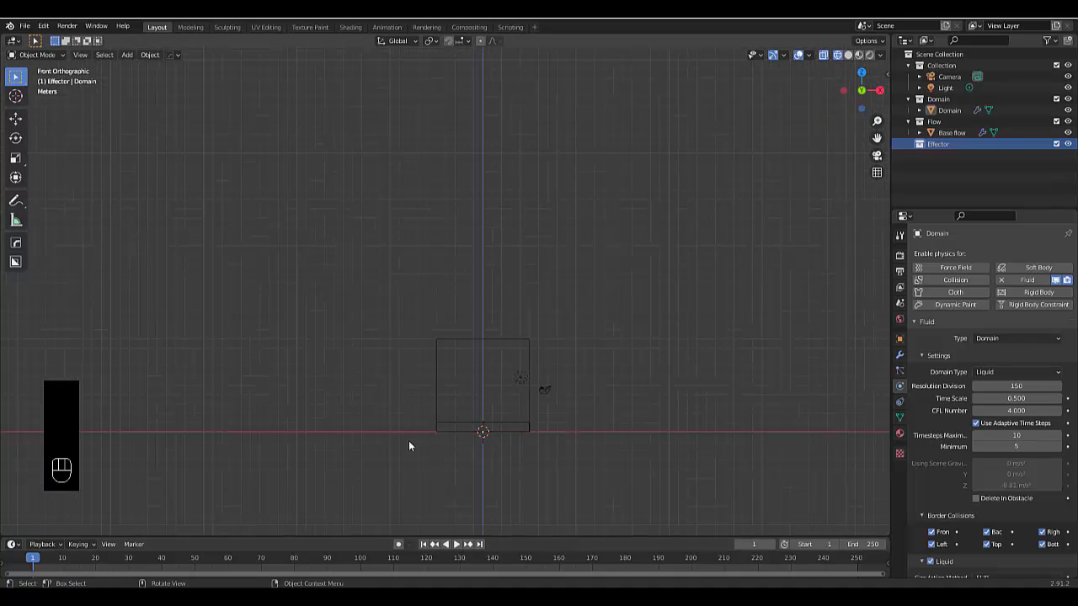
scroll(411, 444, up, 3)
key(shift+a)
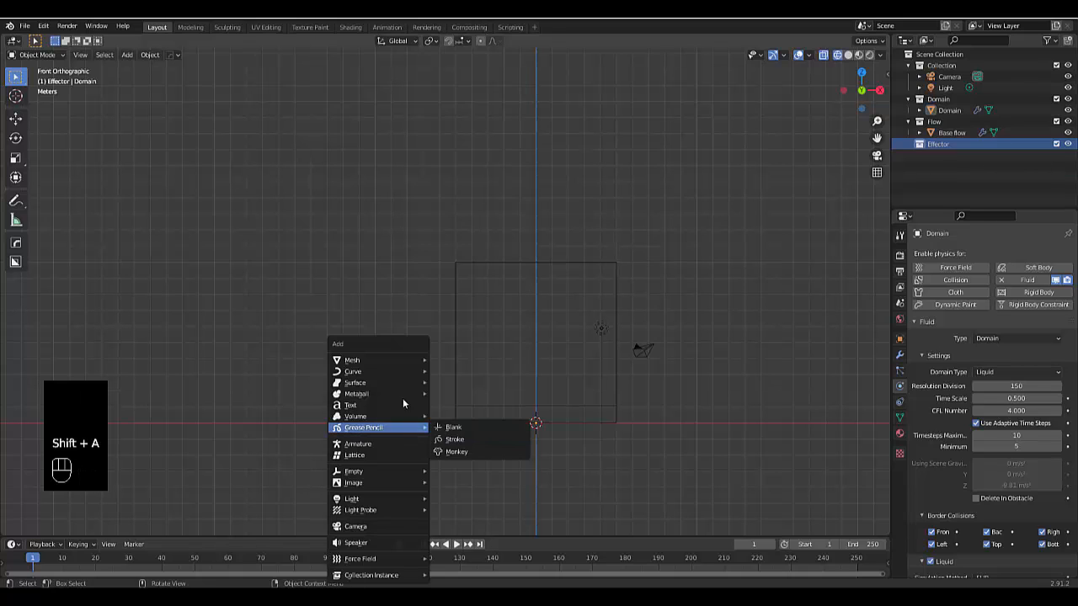
mouse_move(384, 360)
click(456, 110)
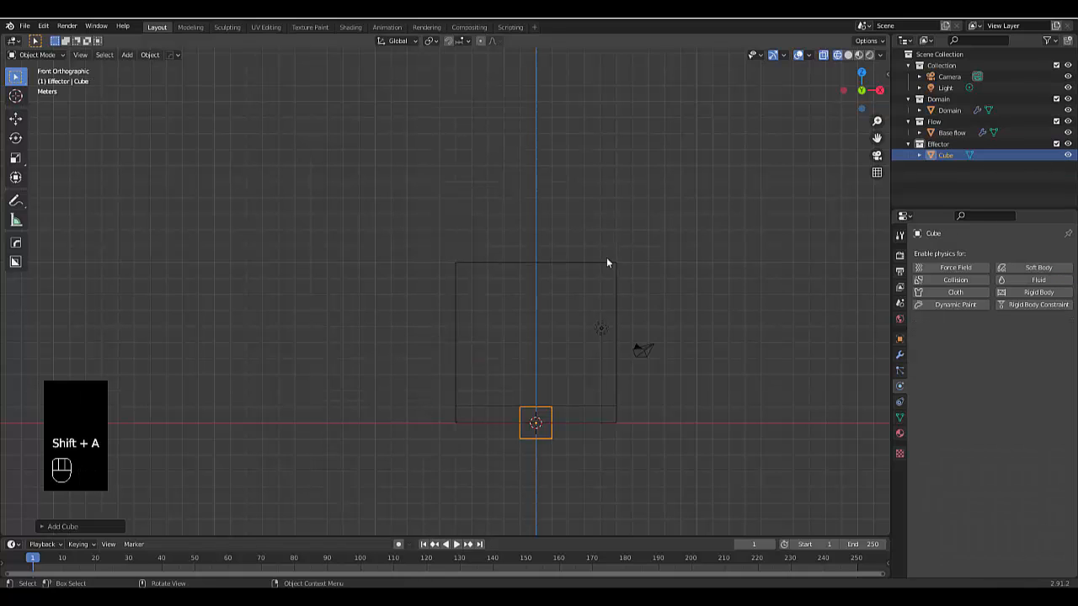
key(g)
key(x)
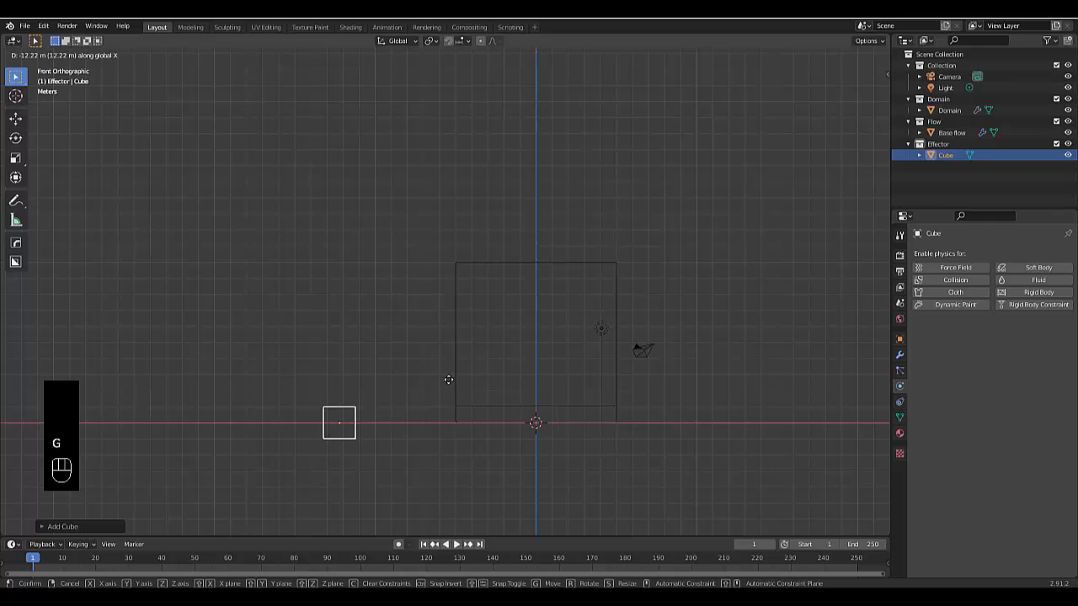
click(539, 364)
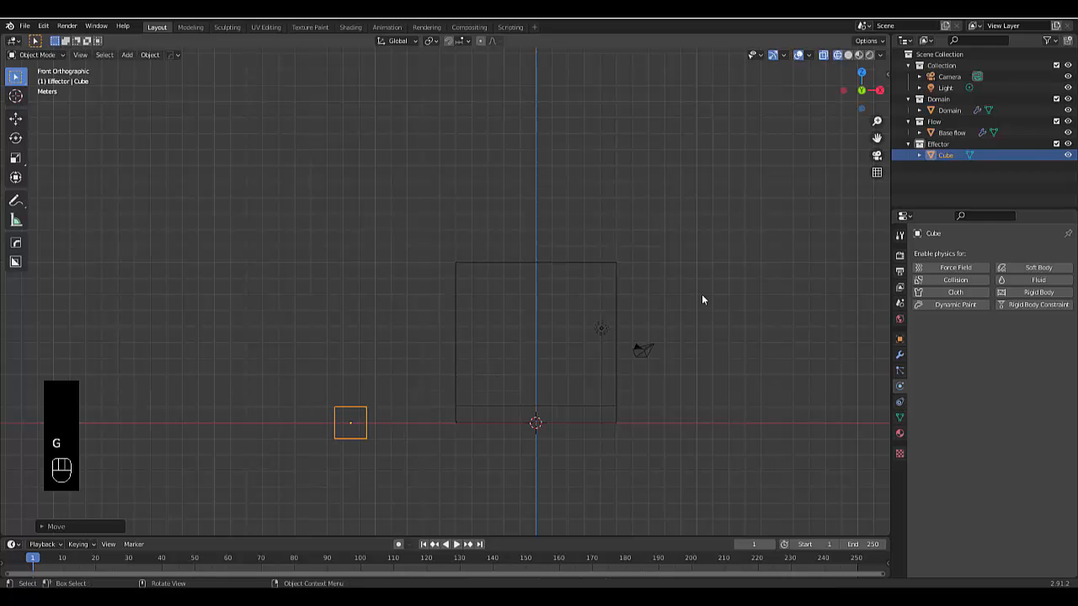
Switch the viewport to solid shading
click(848, 55)
scroll(441, 362, up, 4)
middle_drag(261, 501, 431, 412)
click(431, 412)
scroll(403, 362, up, 5)
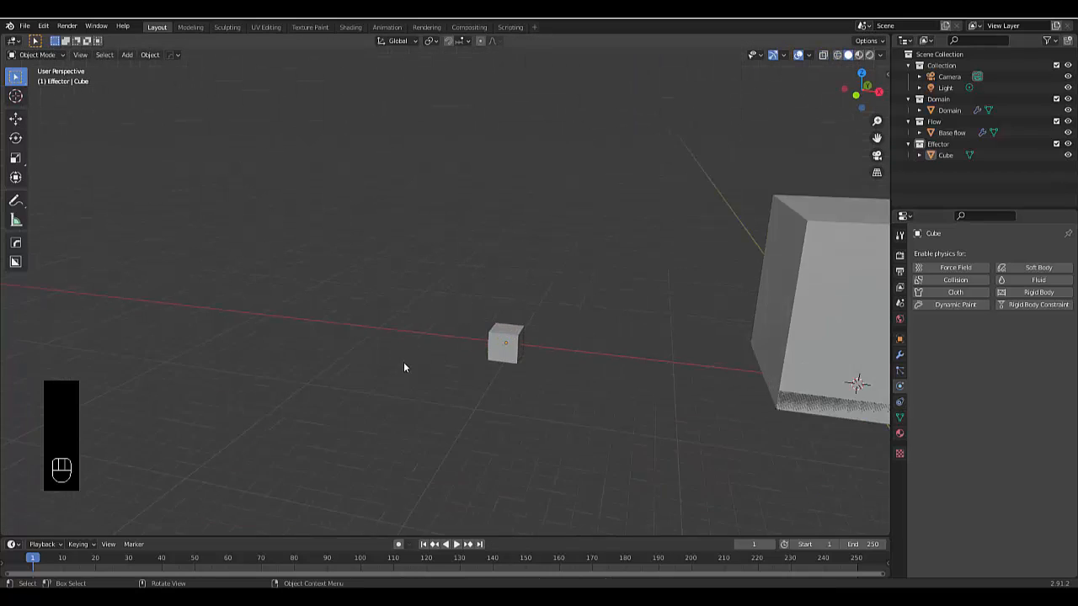
Move the Effector cube's mesh up 1 m along Z in Edit Mode so that its origin sits at its base
key(KP_1)
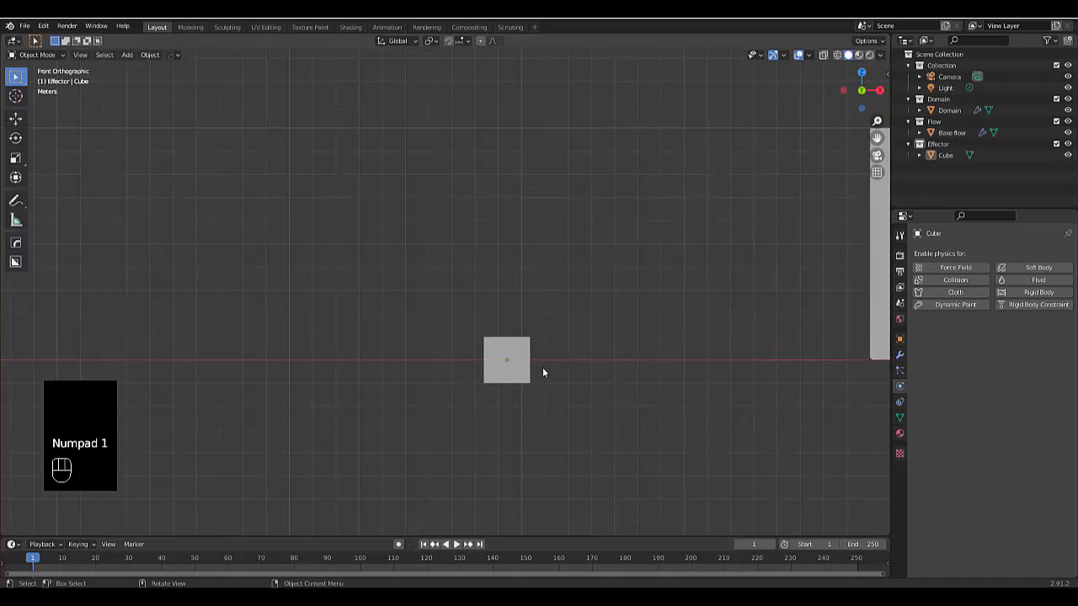
click(514, 362)
scroll(524, 361, up, 2)
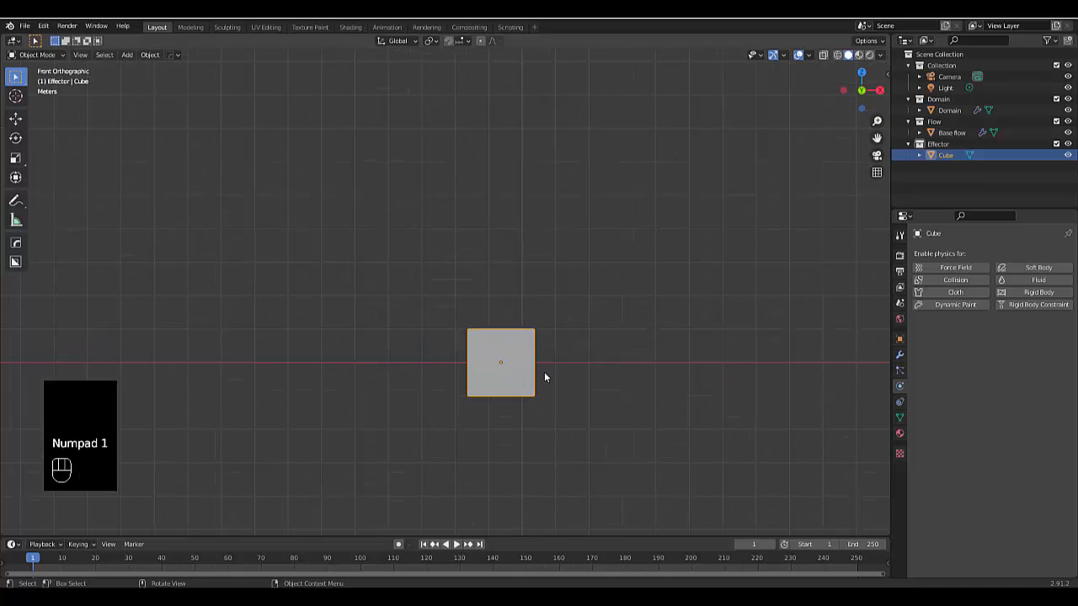
key(g)
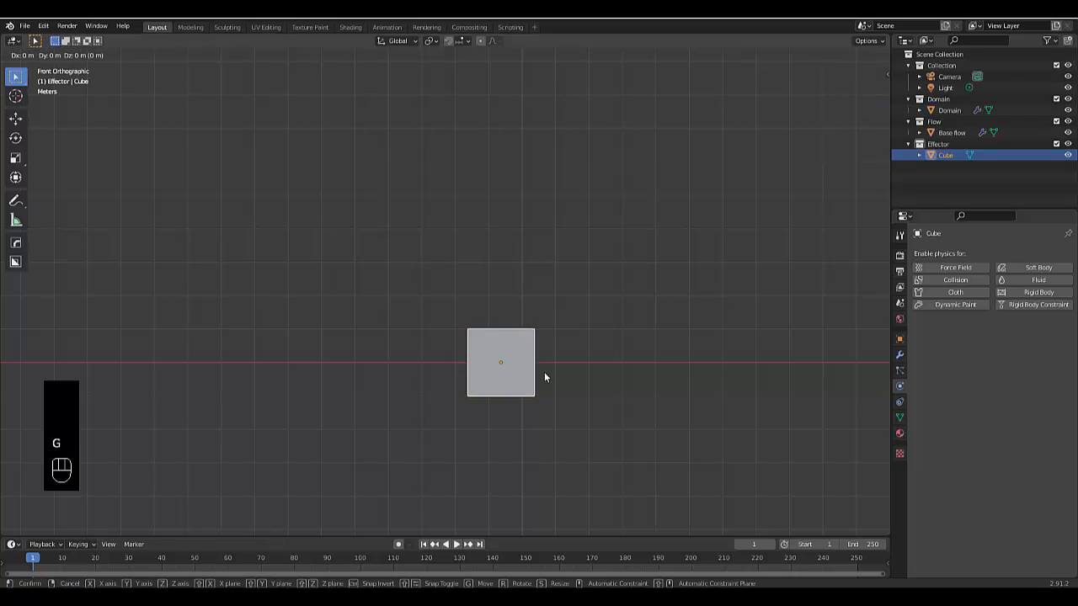
key(Tab)
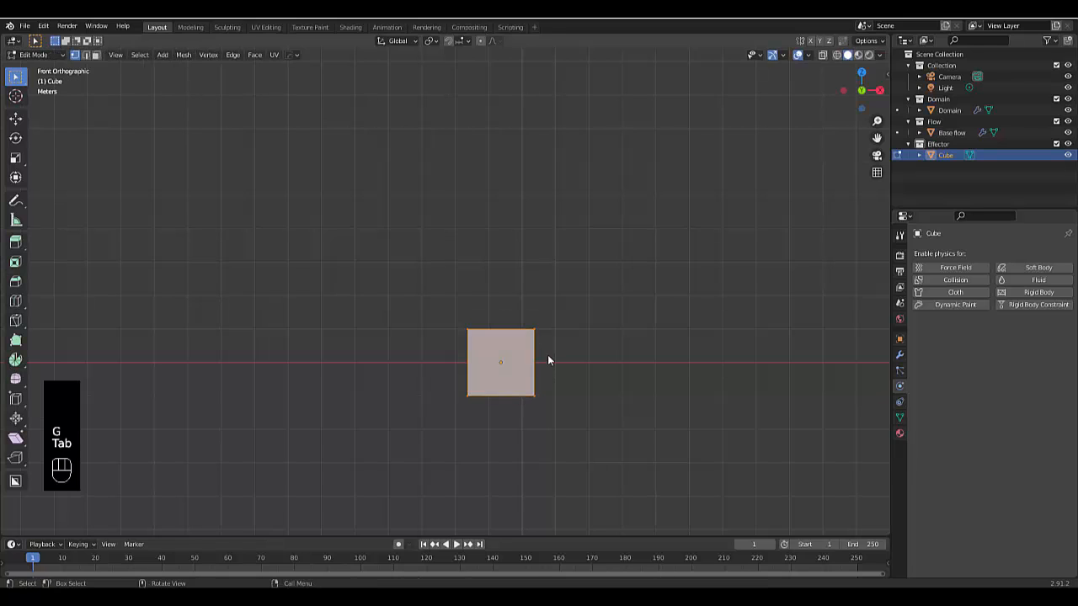
key(g)
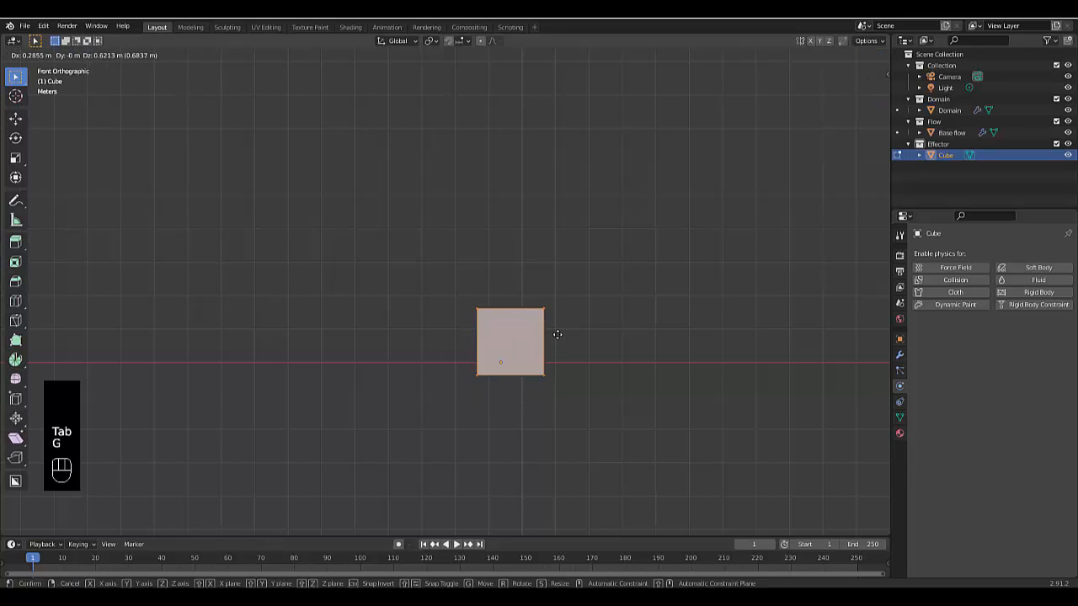
text(z)
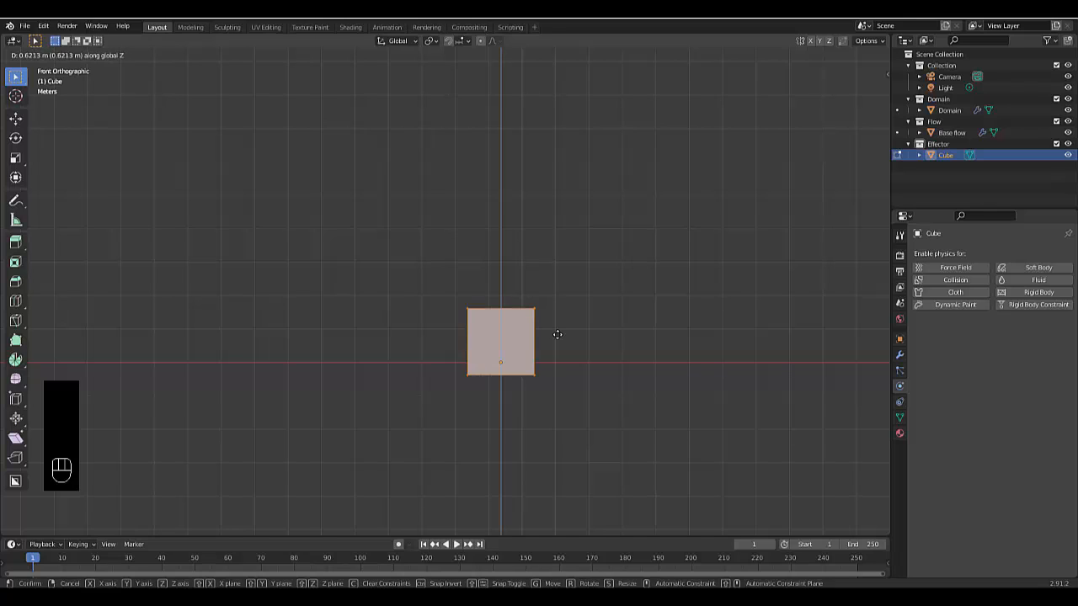
text(1)
key(Return)
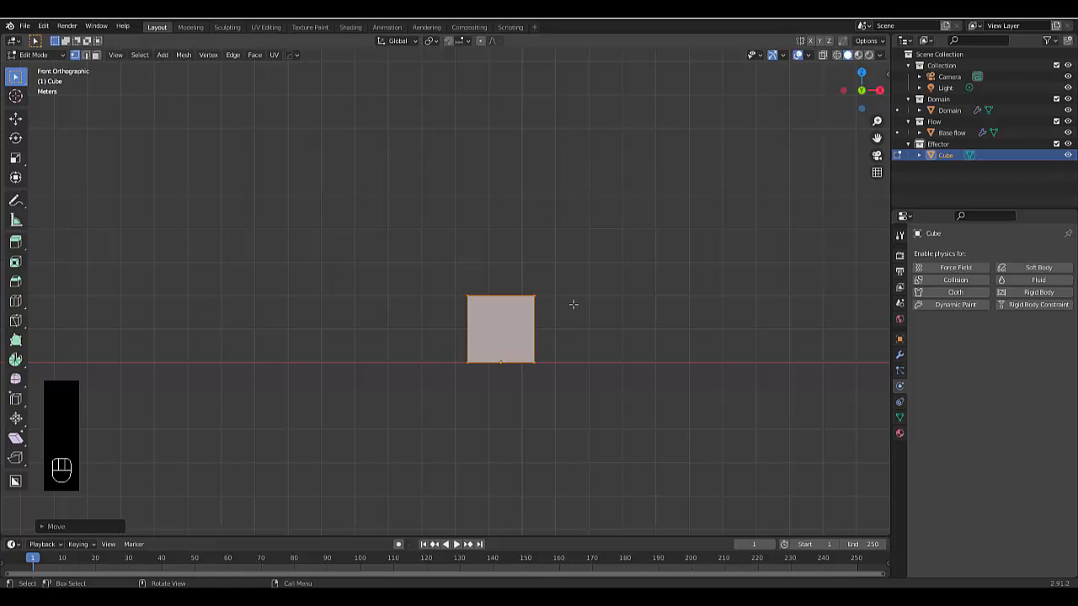
key(Tab)
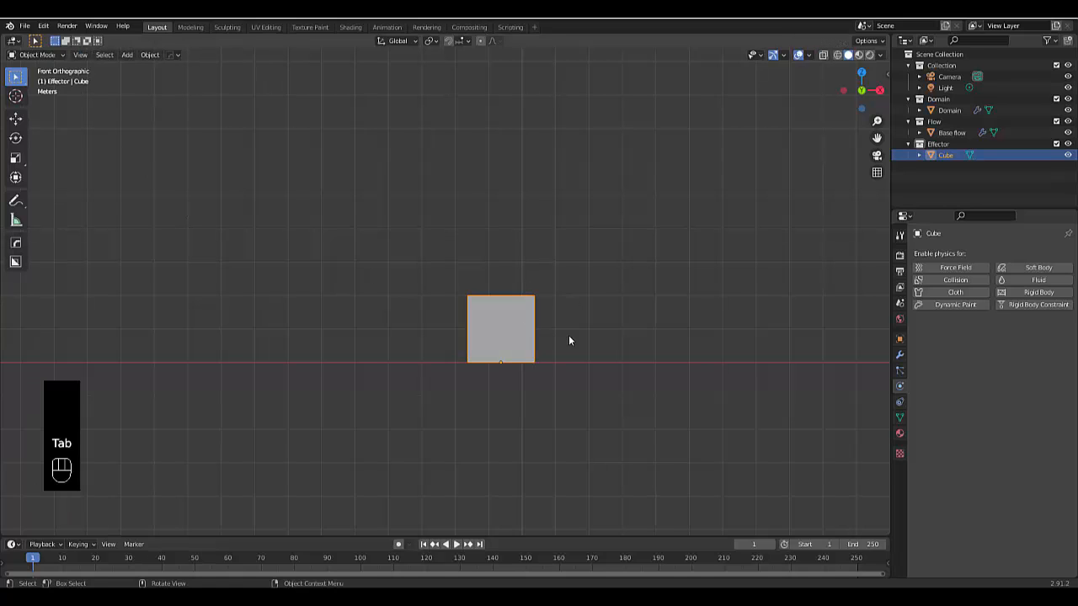
Scale the Effector cube uniformly by 2 in Object Mode
text(s2)
key(Return)
scroll(579, 404, down, 5)
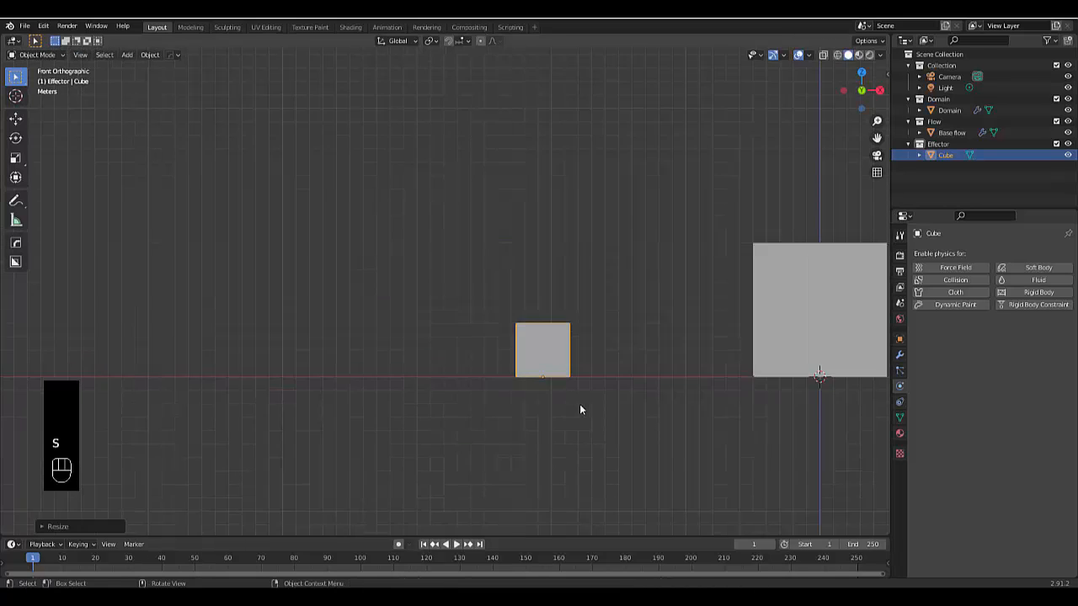
Select only the top face of the Effector cube in Edit Mode using face selection
scroll(485, 322, up, 5)
mouse_move(524, 342)
middle_down()
mouse_move(510, 342)
mouse_move(595, 352)
mouse_move(512, 340)
middle_up()
key(Tab)
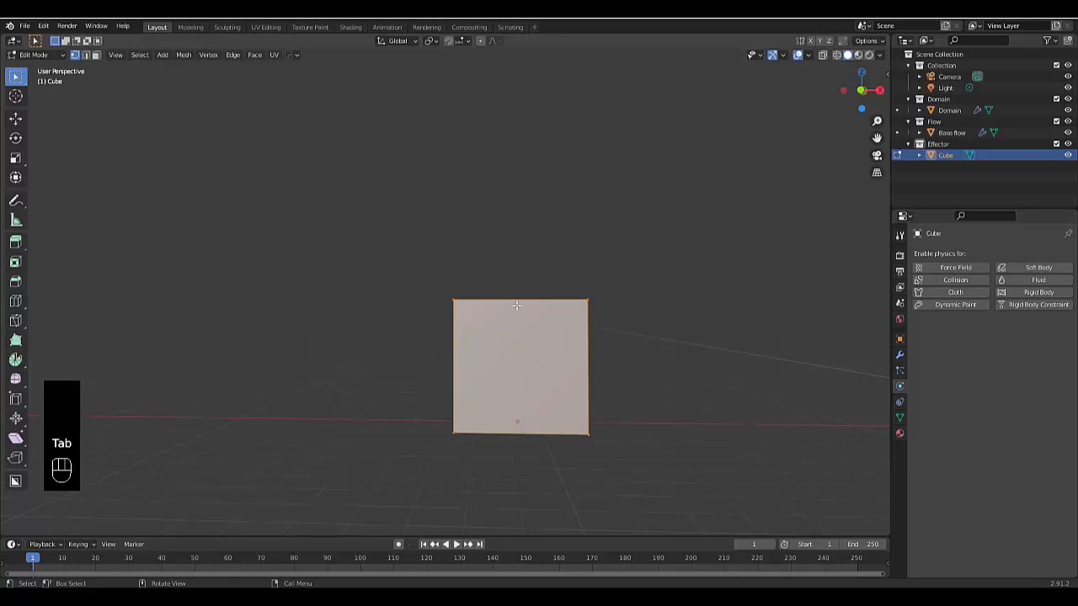
key(3)
middle_drag(346, 222, 474, 341)
click(513, 258)
click(511, 279)
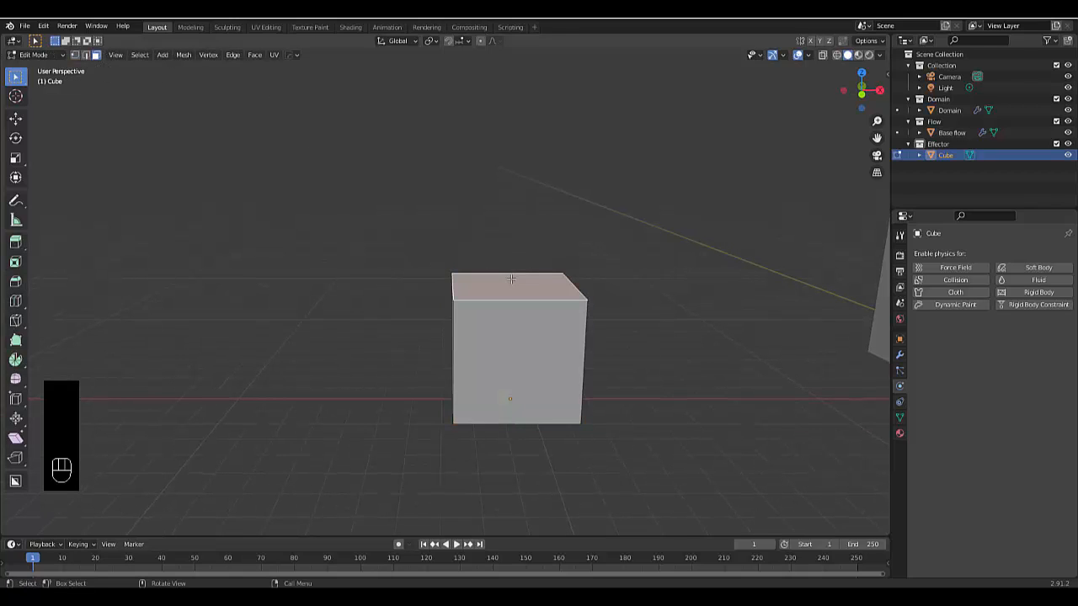
key(KP_1)
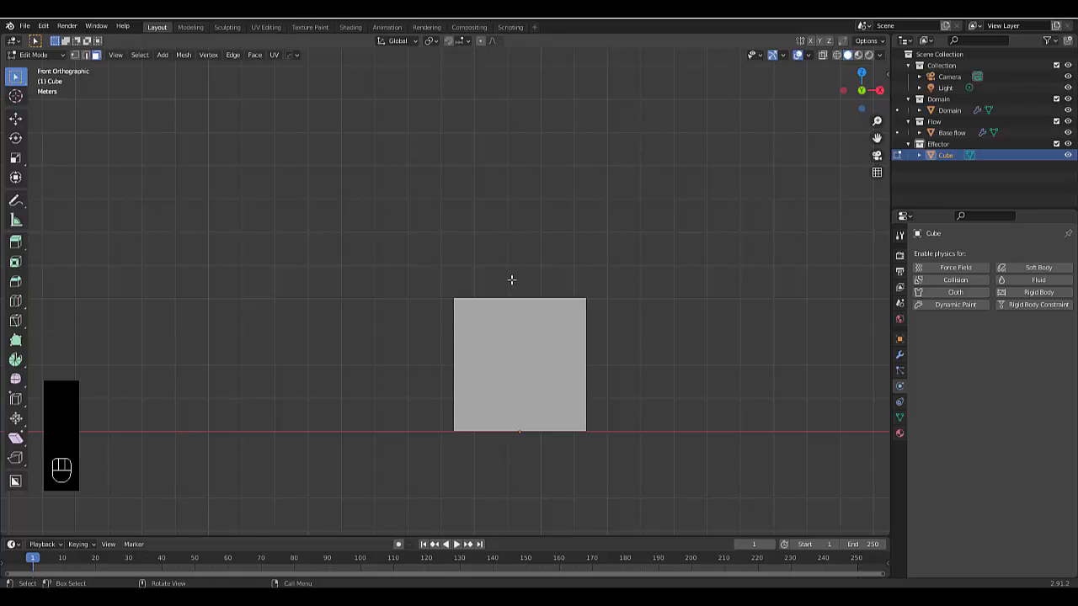
key(g)
key(z)
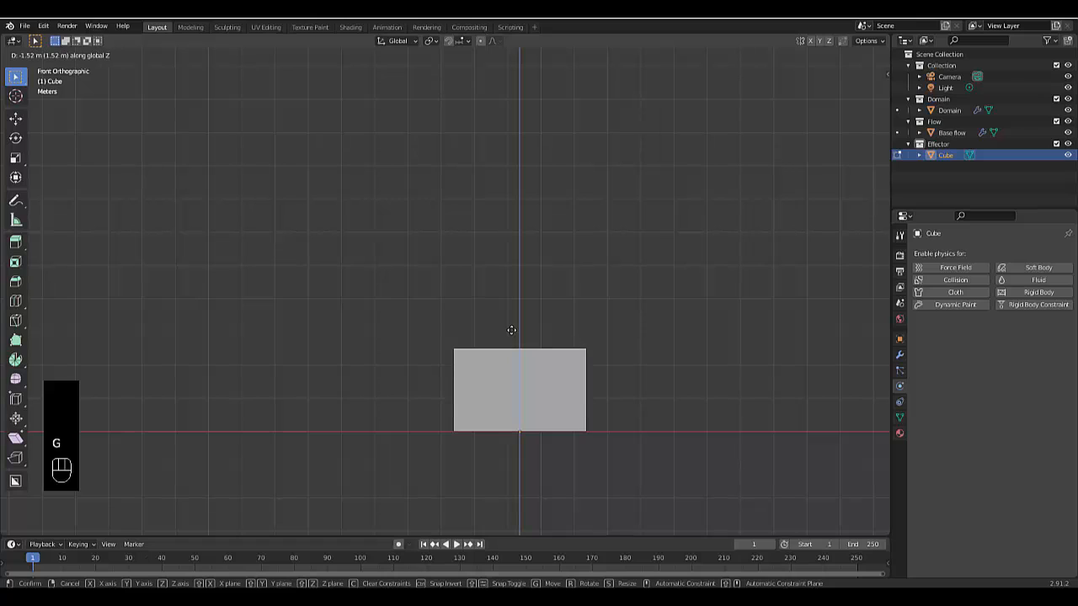
text(-0.5)
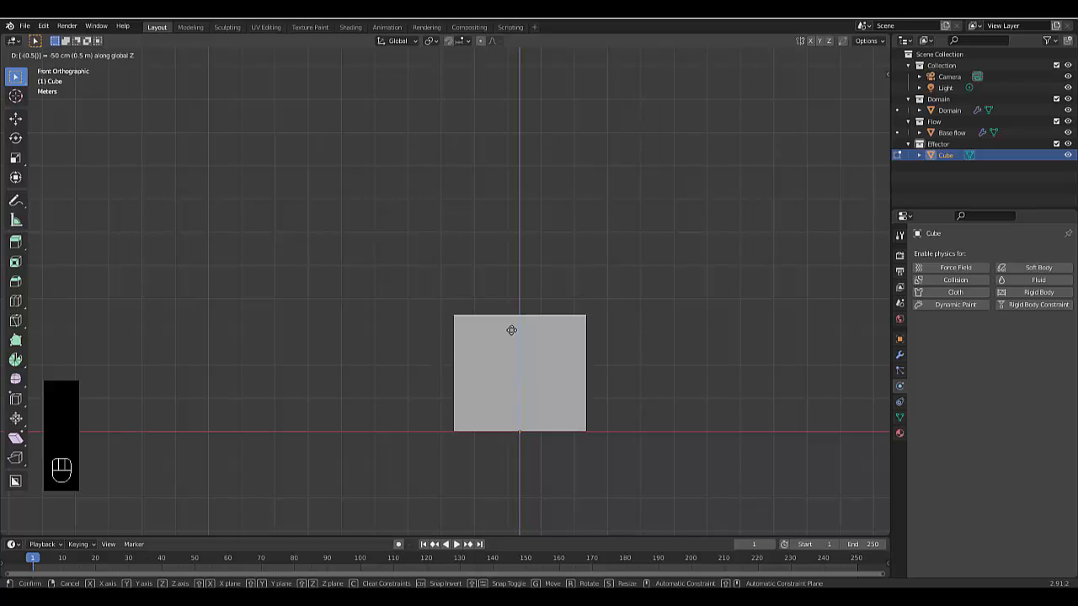
key(BackSpace)
key(BackSpace)
key(BackSpace)
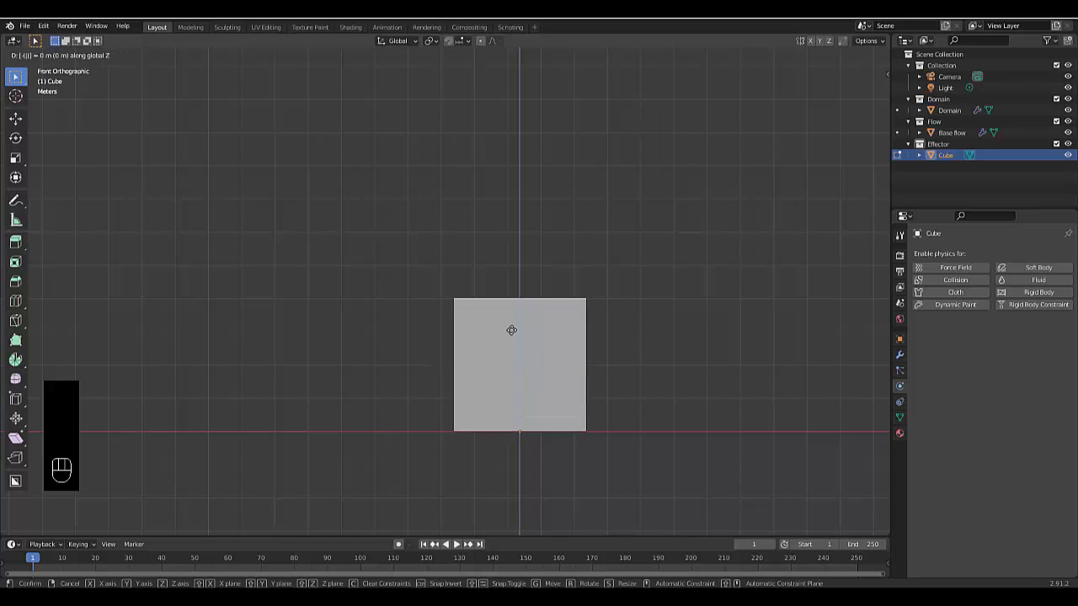
key(g)
right_click(638, 312)
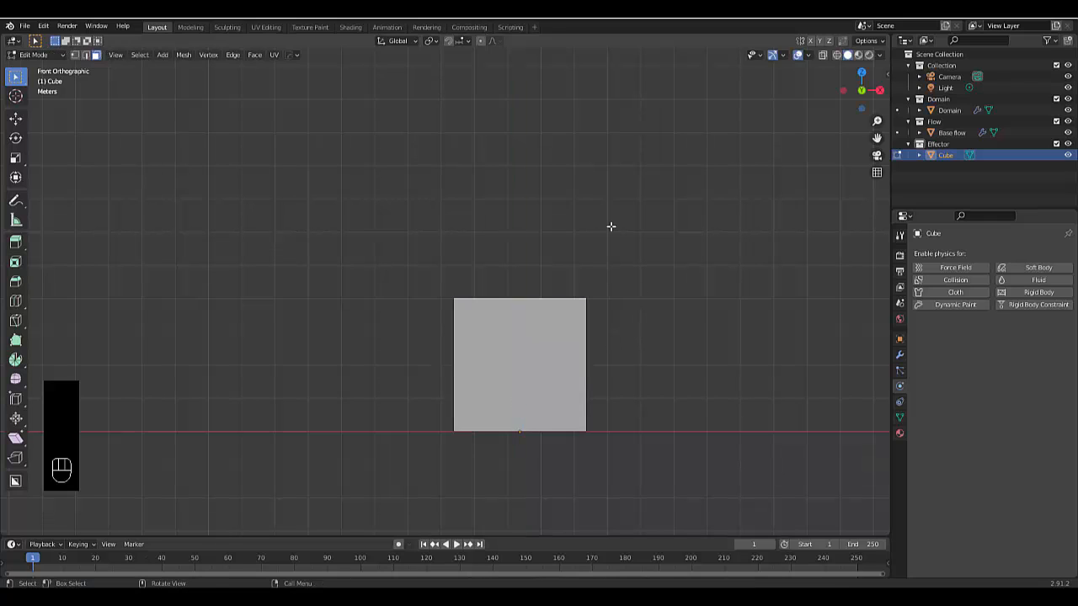
Lower the Effector cube's top face about 1.98 m along Z and inset it by about 0.24 m
key(g)
key(z)
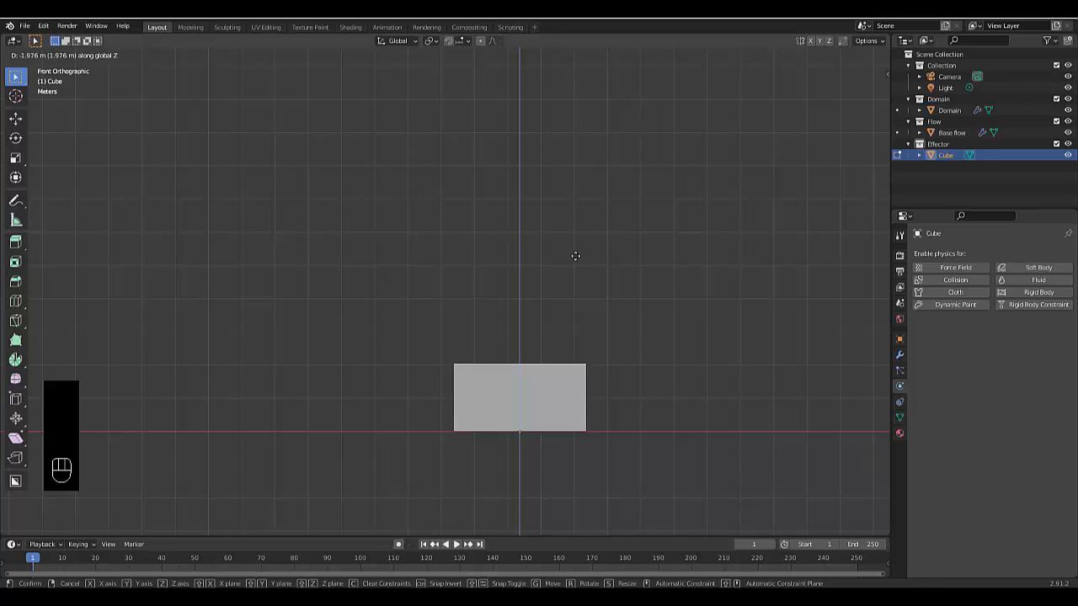
click(575, 255)
middle_drag(493, 328, 564, 357)
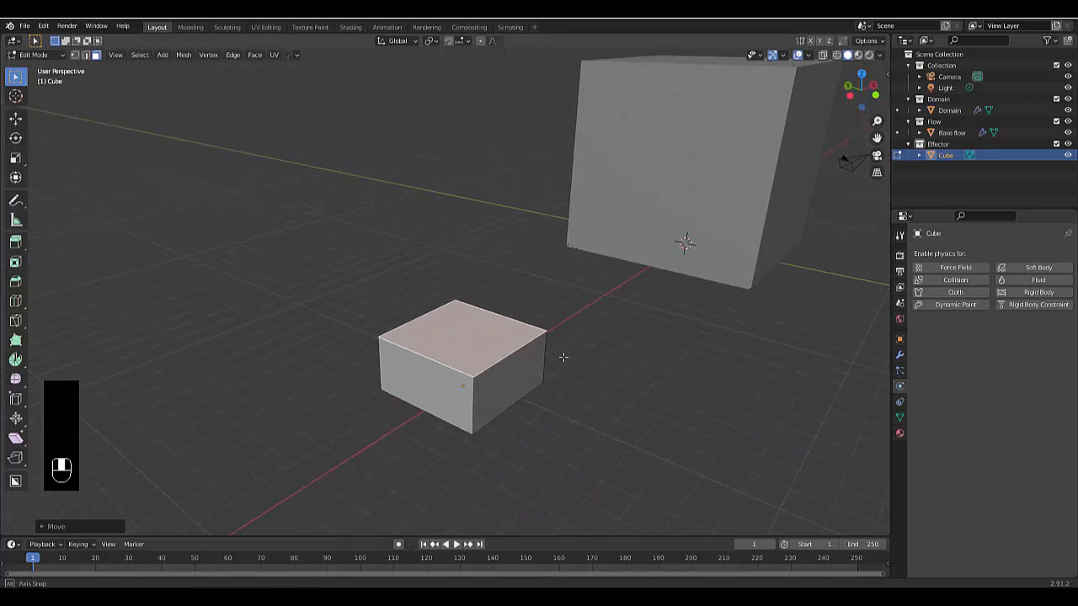
key(i)
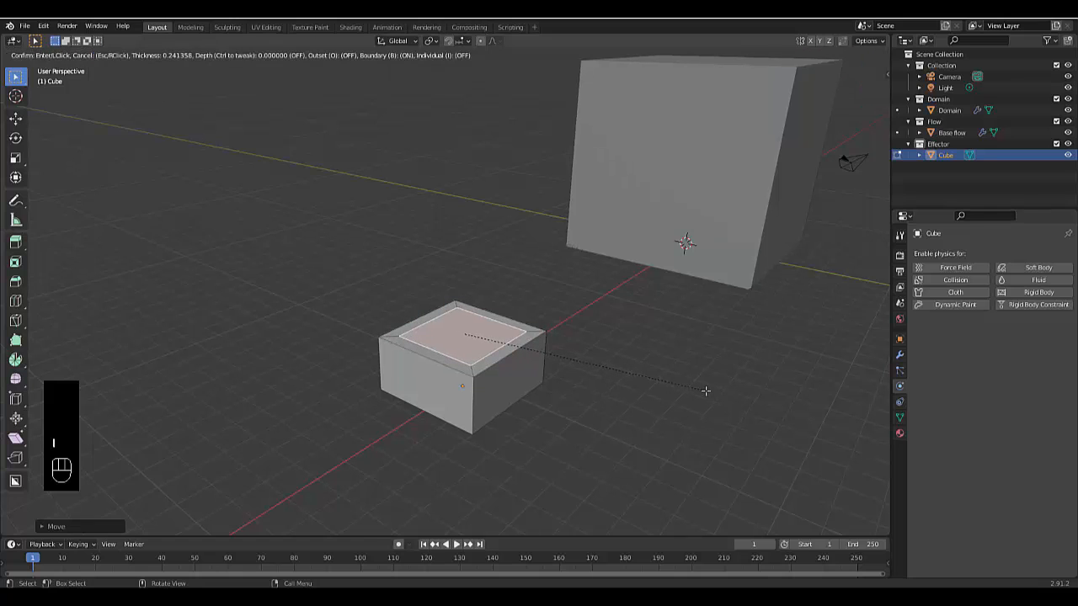
click(706, 391)
Turn on X-ray display and extrude the inset face about 1.78 m down into the box to hollow it out
scroll(493, 390, up, 3)
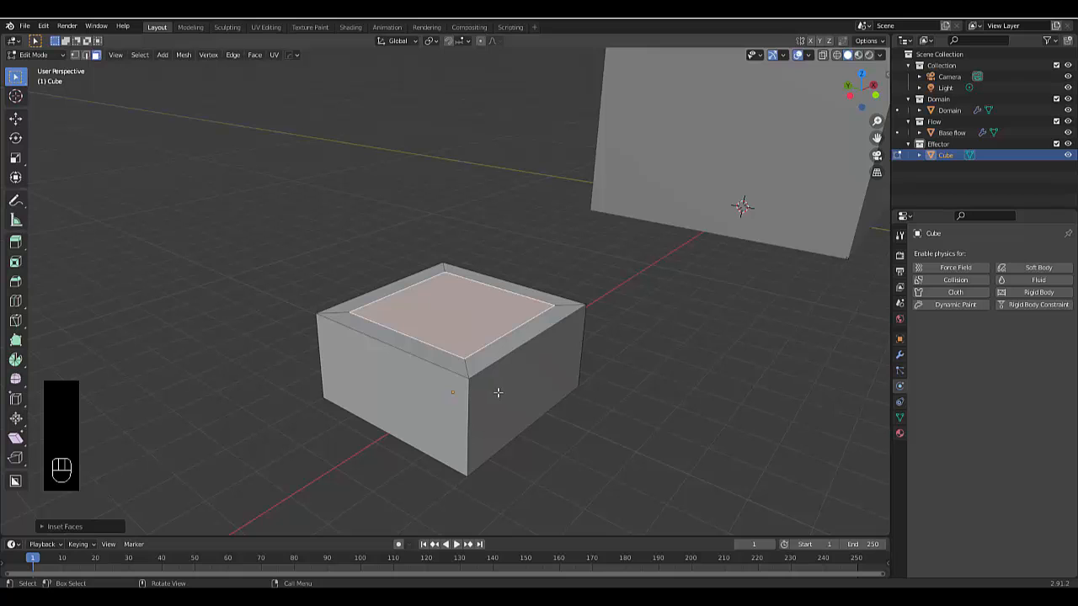
middle_drag(506, 376, 783, 70)
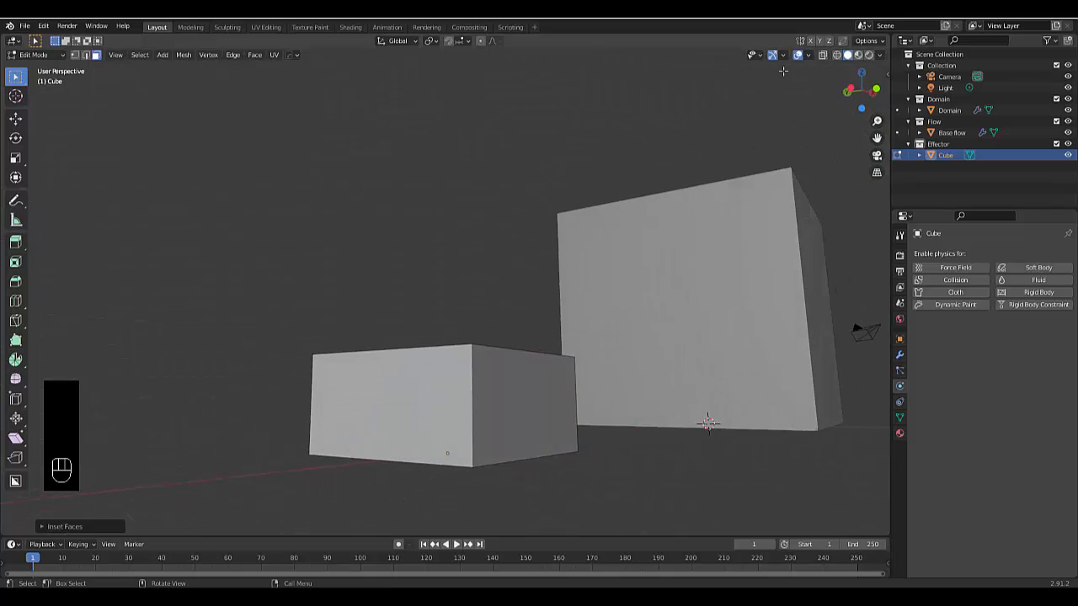
click(822, 56)
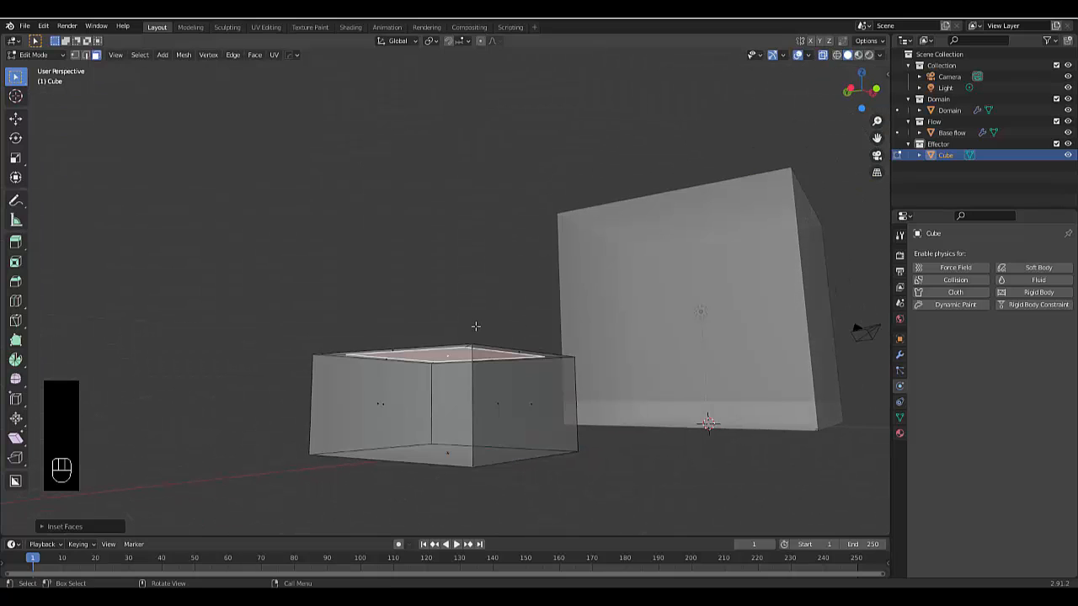
key(e)
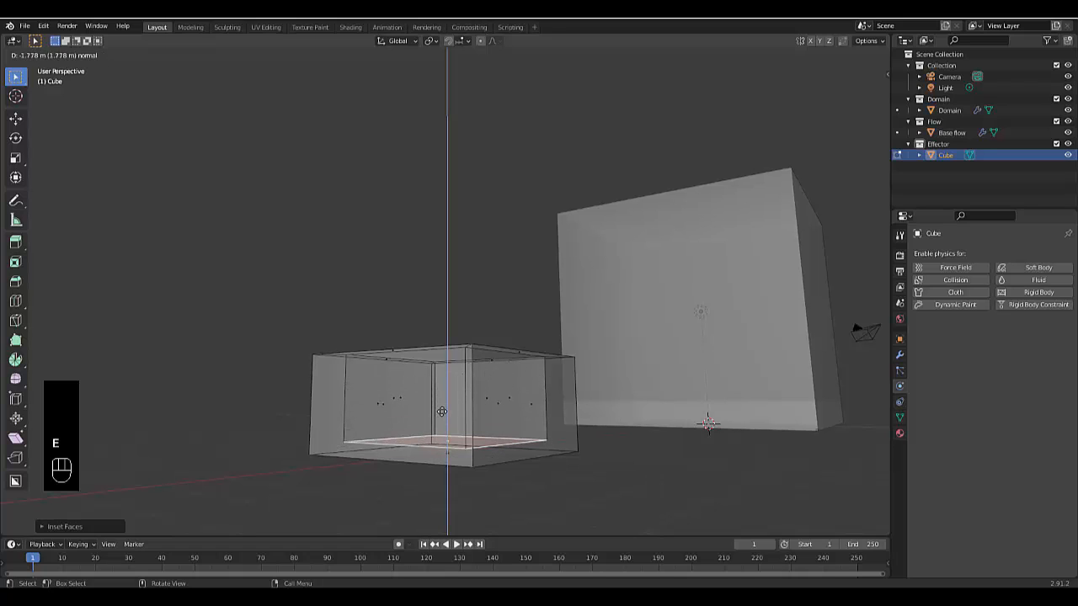
click(441, 411)
In front view, rotate the inner floor face about -5.8 degrees and raise it about 0.16 m along Z
middle_drag(439, 410, 363, 412)
key(KP_1)
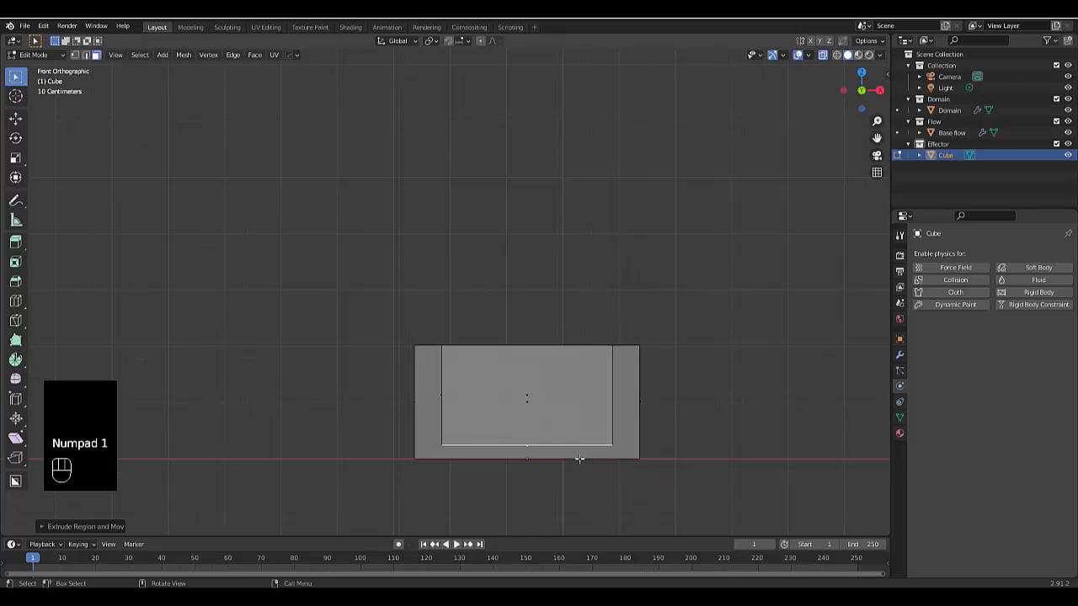
key(r)
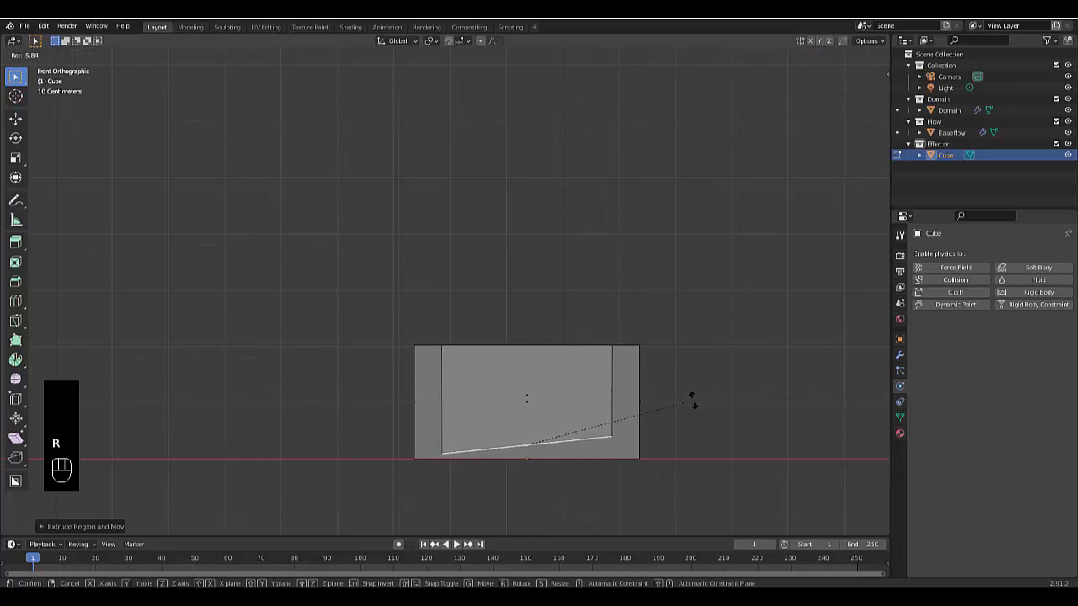
click(692, 401)
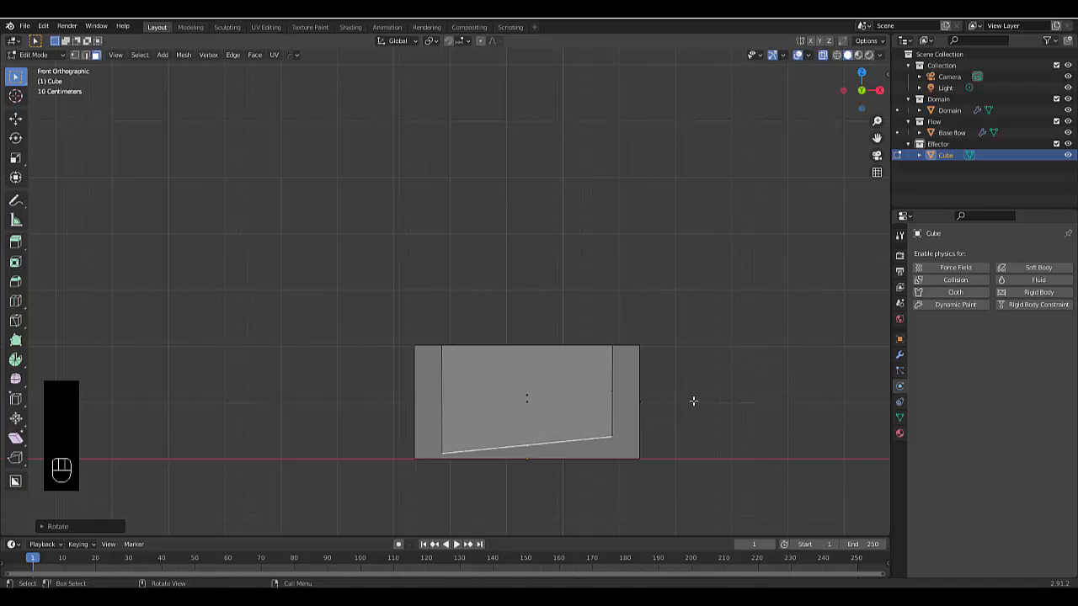
key(g)
key(z)
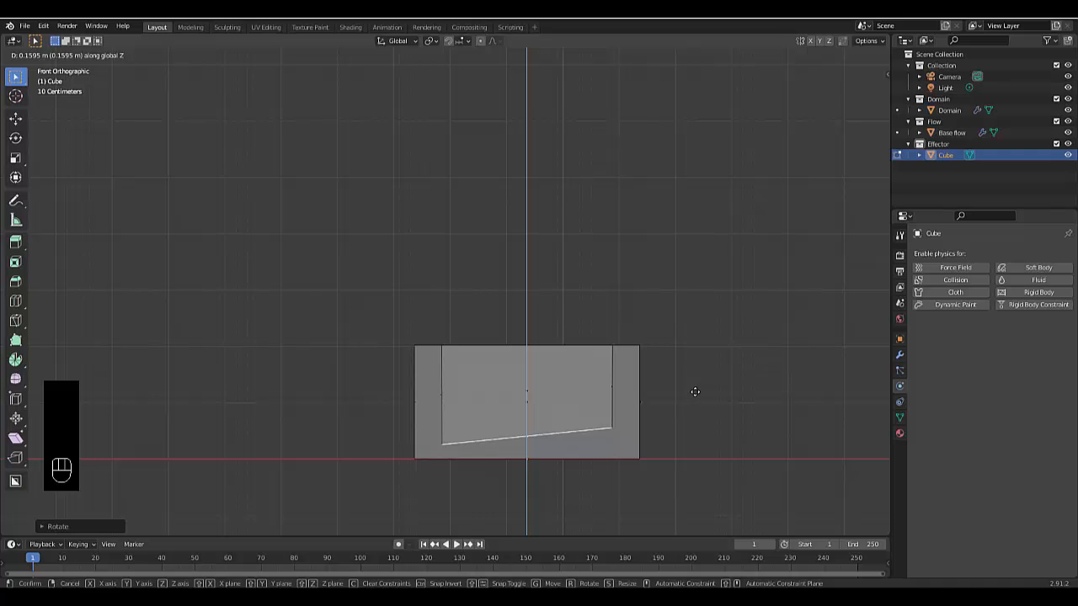
click(694, 391)
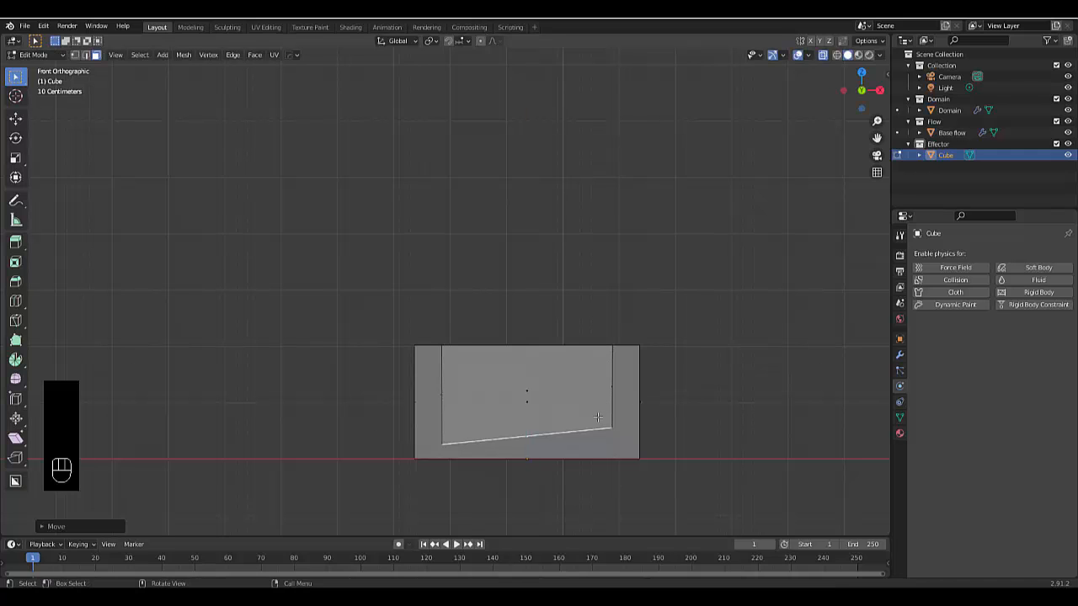
Turn off X-ray display and add two centred vertical loop cuts across the box's front and back walls without sliding them
middle_drag(473, 409, 522, 348)
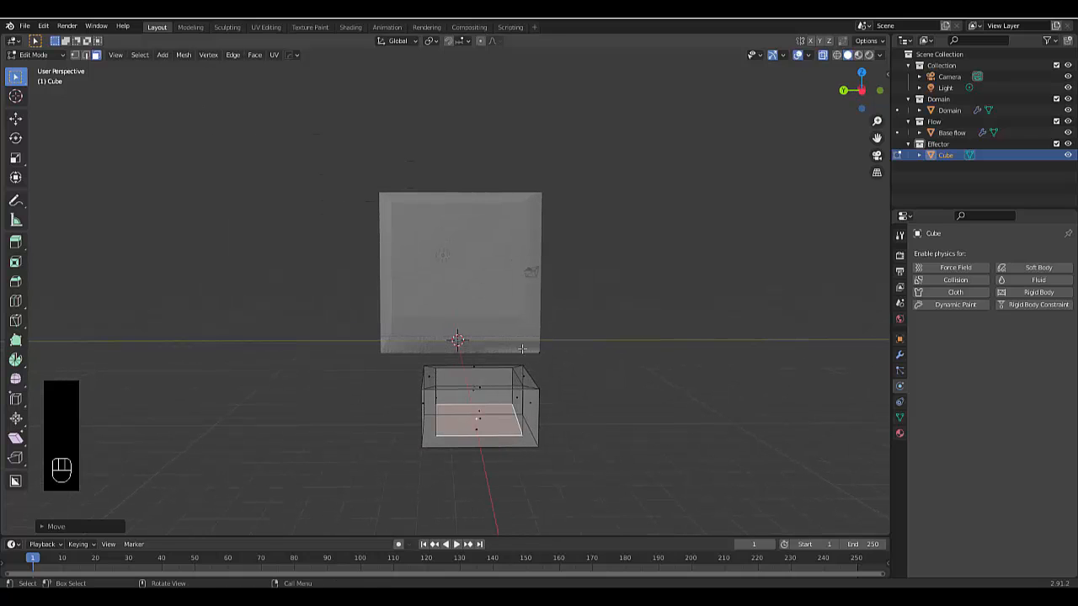
click(823, 55)
middle_drag(482, 428, 497, 388)
key(ctrl+r)
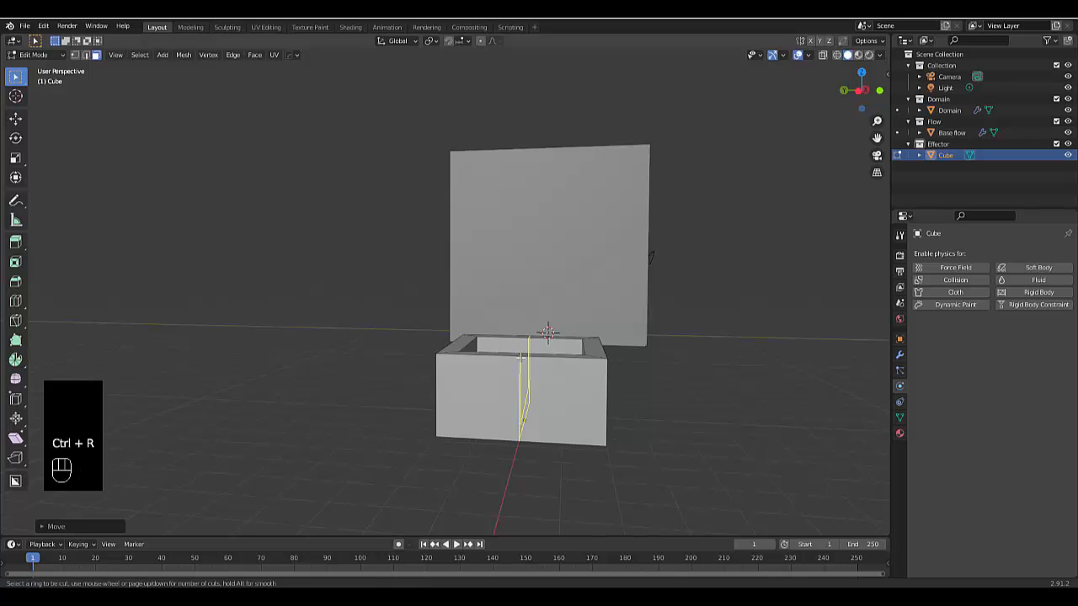
scroll(521, 358, up, 1)
click(520, 358)
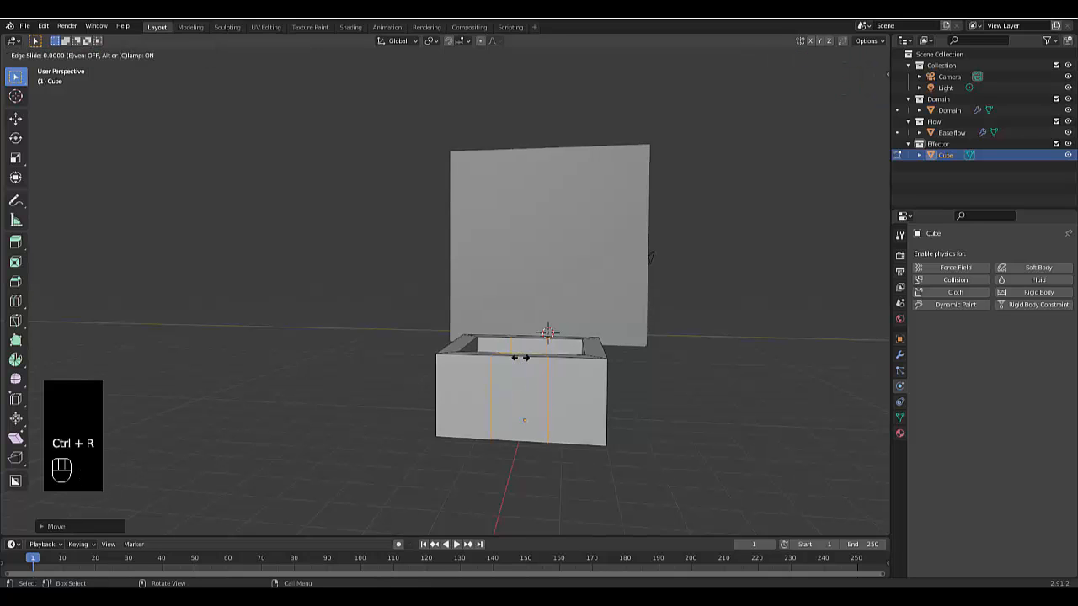
click(517, 358)
Clear the selection and select only the left of the two vertical edge loops
scroll(516, 358, up, 3)
middle_drag(516, 358, 489, 407)
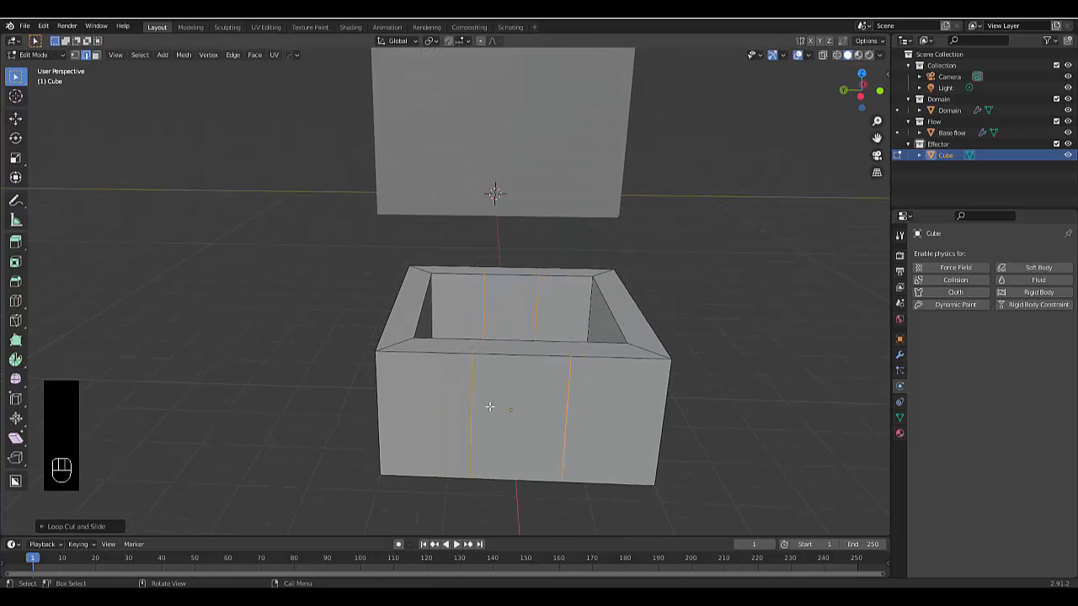
key(alt+a)
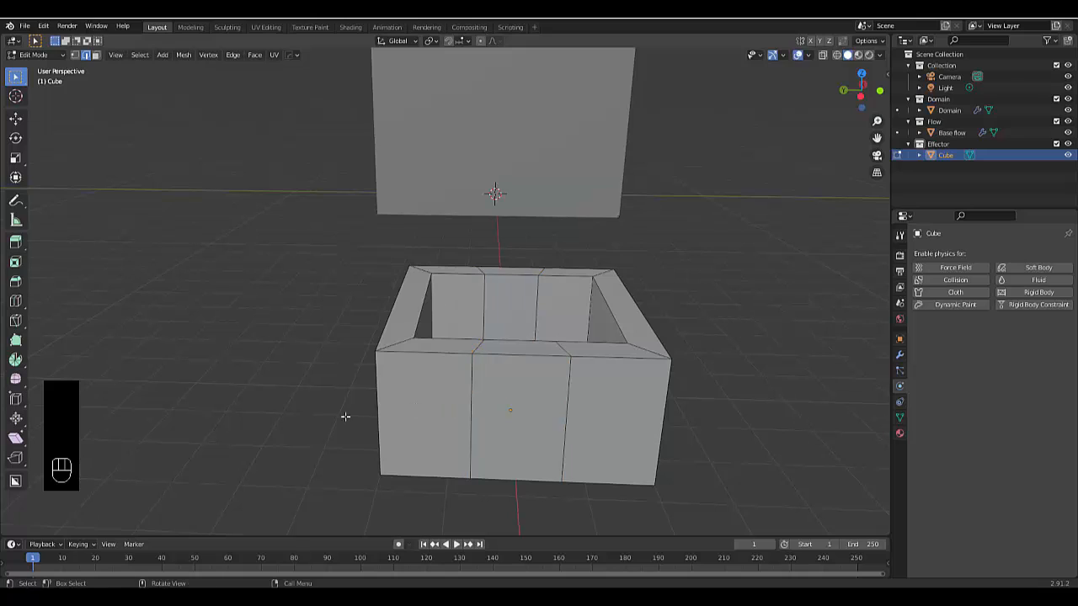
alt+click(471, 408)
key(s)
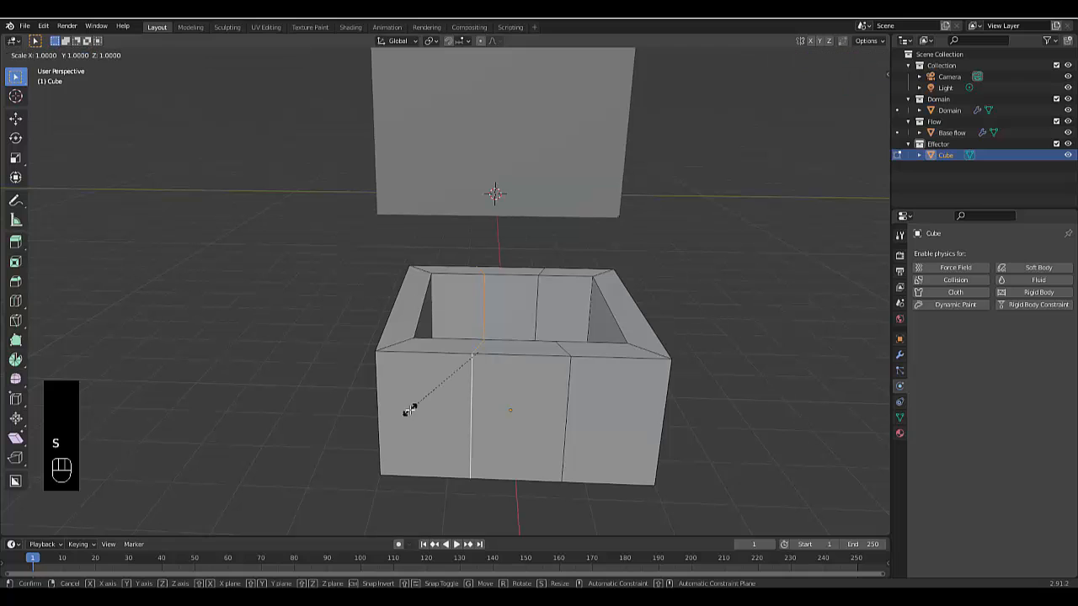
key(x)
key(0)
key(Escape)
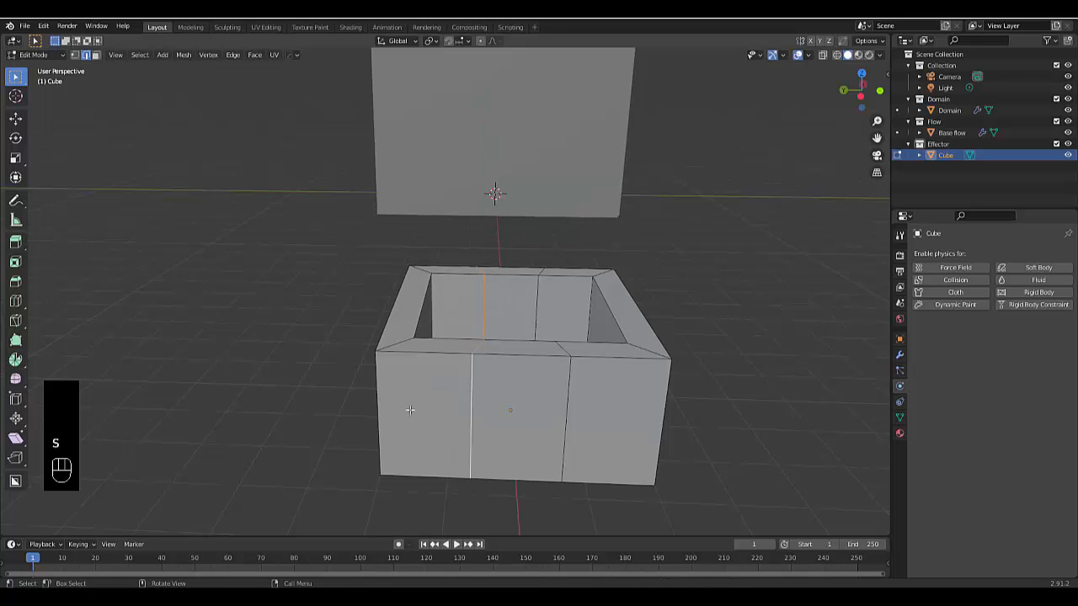
Straighten the selected left edge loop by scaling it to 0 along the Y axis
key(s)
key(y)
key(0)
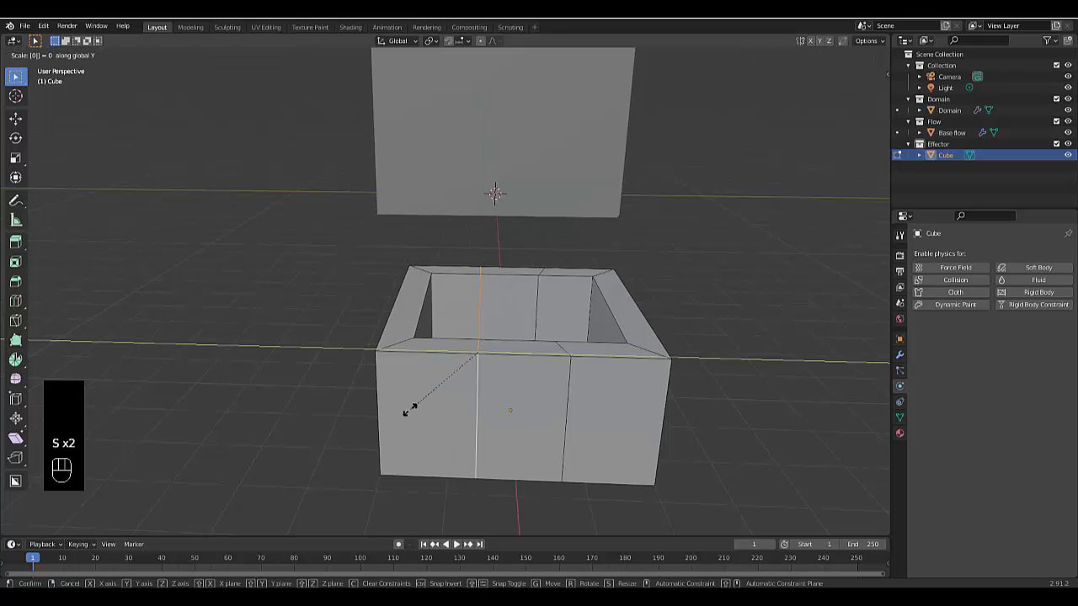
click(409, 410)
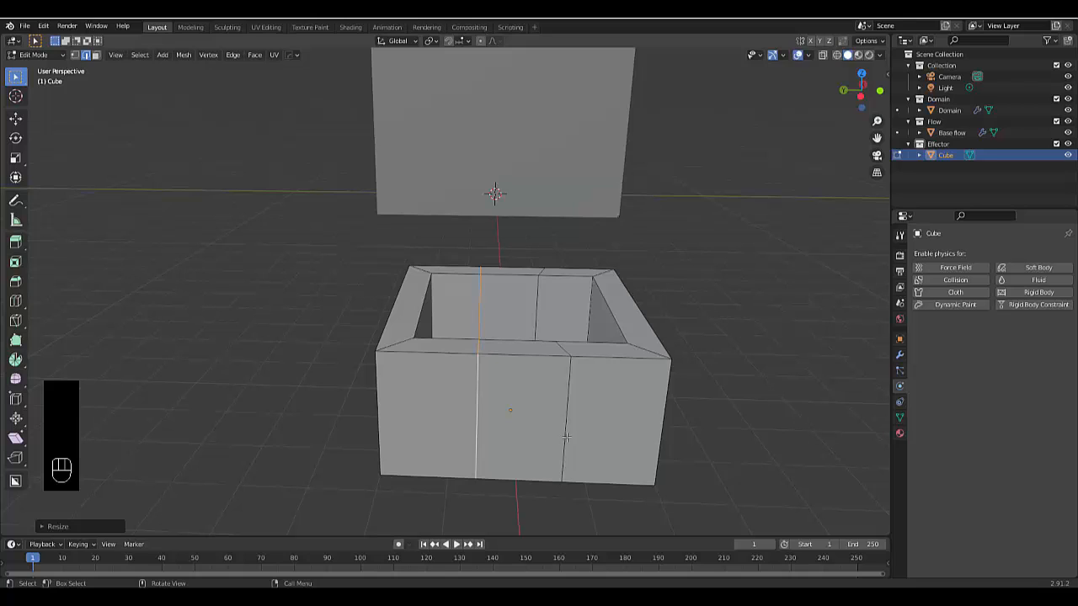
Select the right vertical edge loop and straighten it by flattening it along the Y axis
alt+click(566, 436)
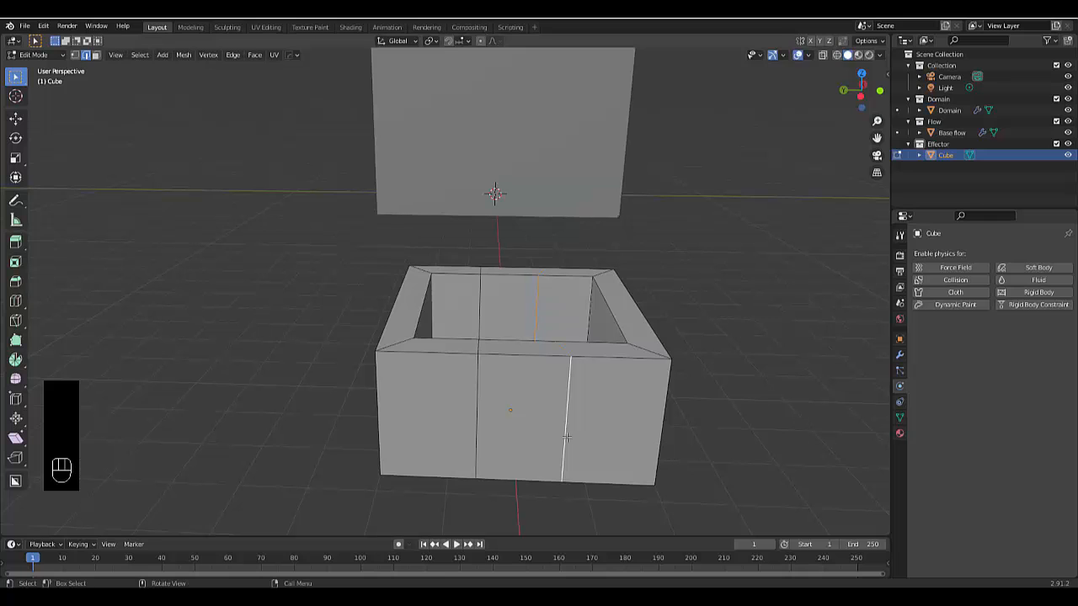
key(s)
key(y)
click(566, 437)
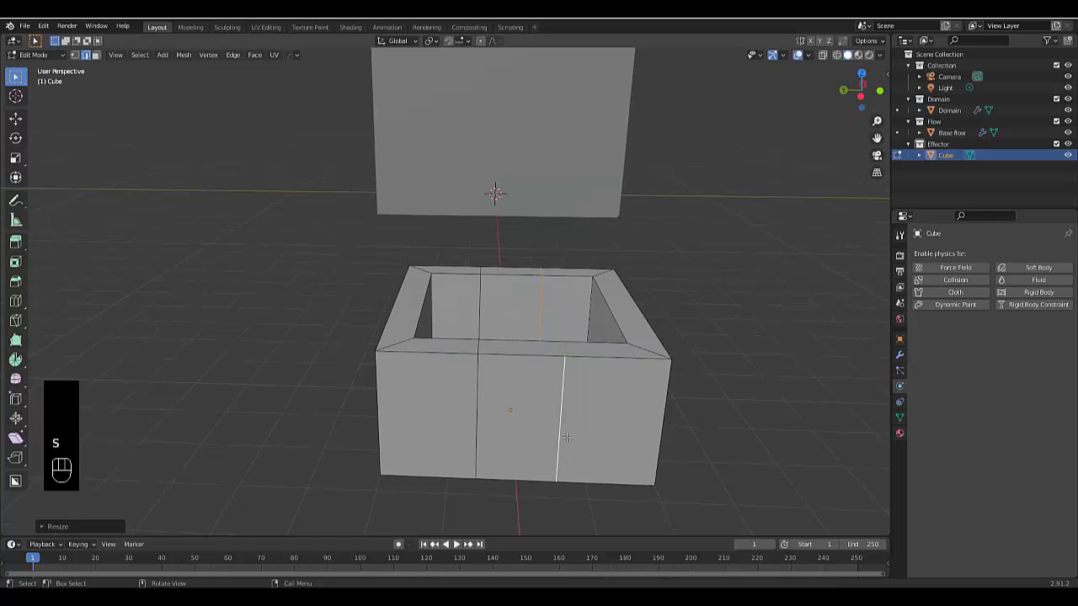
Select the front wall's middle top face, turn on X-ray display, and extrude the face down to just above the wall's base
middle_drag(529, 402, 533, 310)
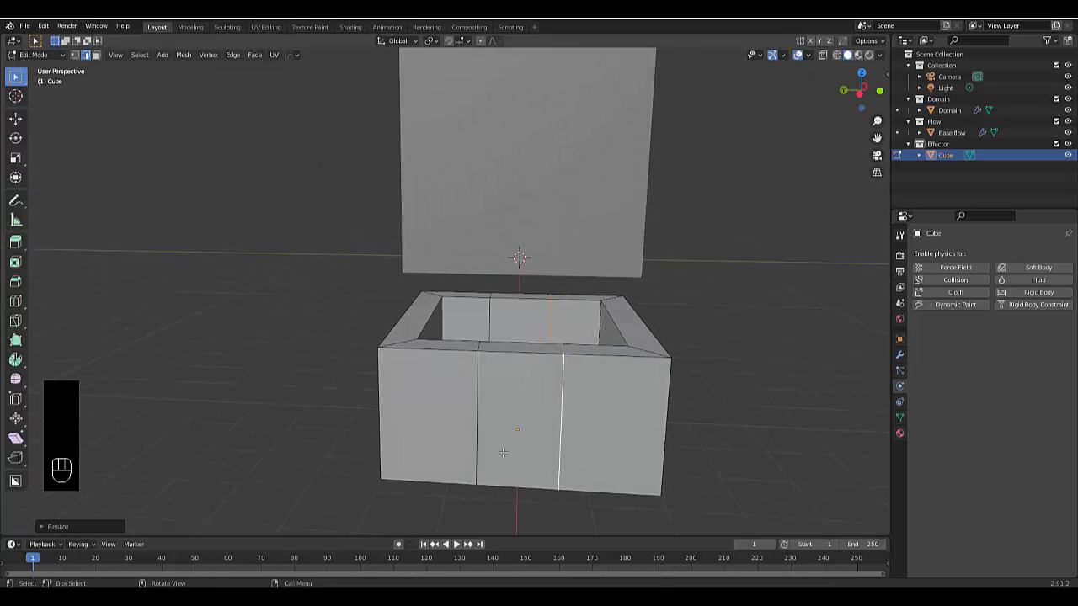
key(3)
click(524, 351)
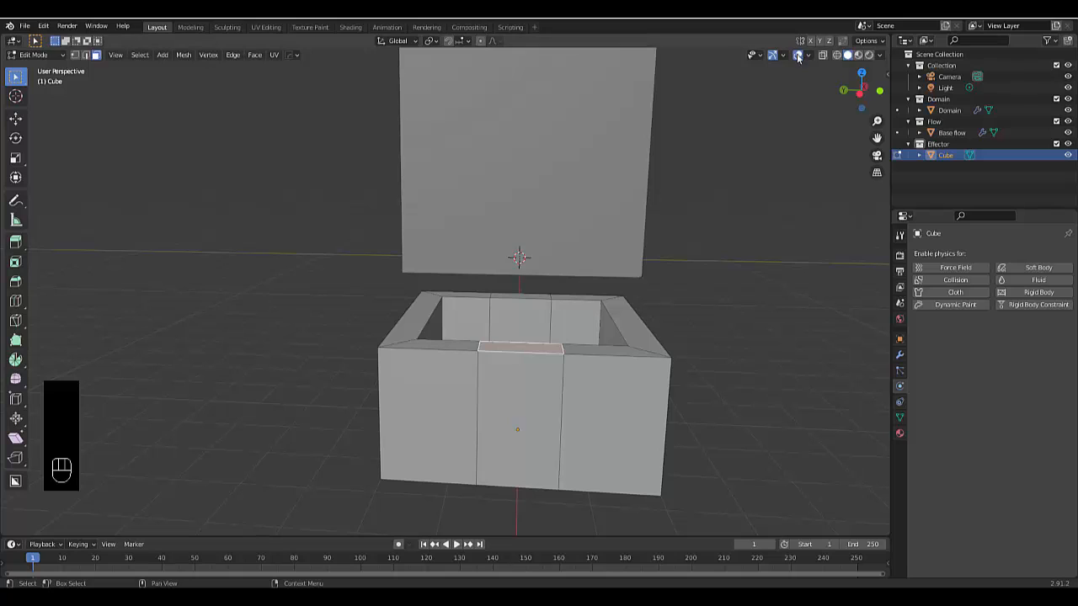
key(alt+z)
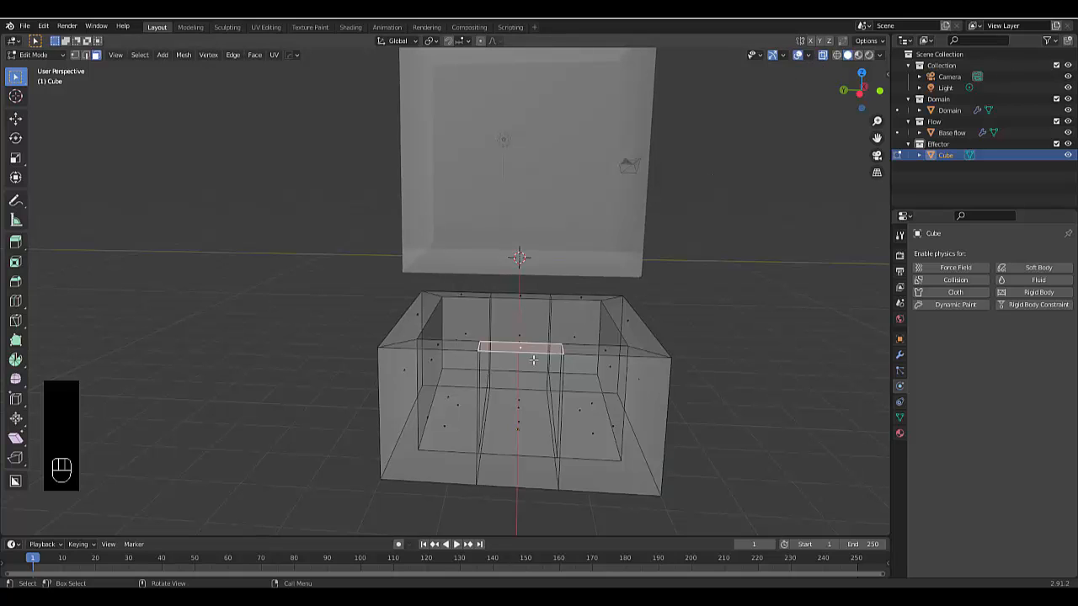
key(e)
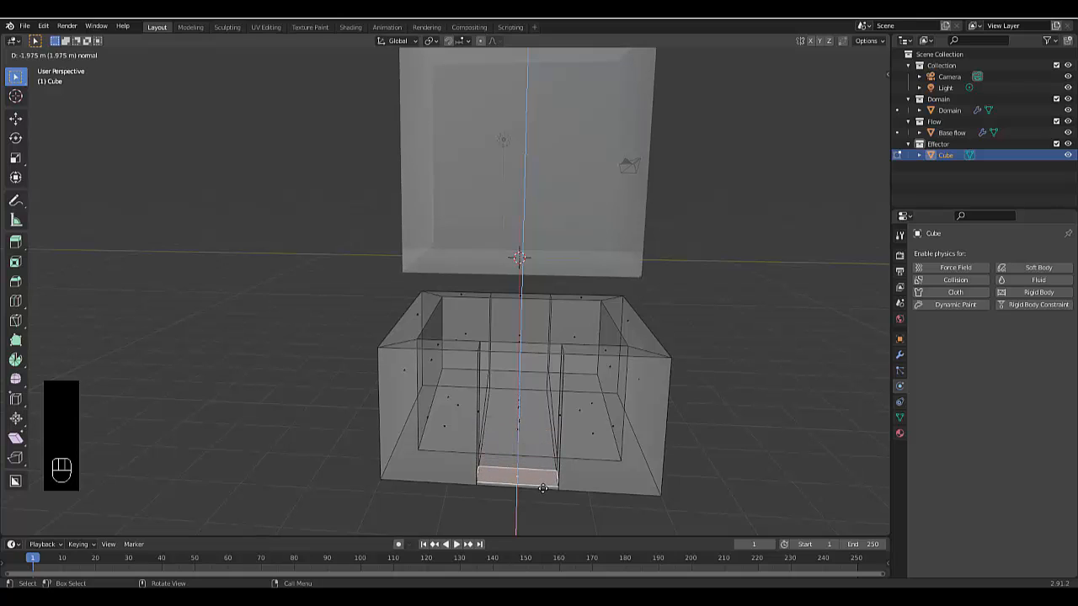
click(549, 474)
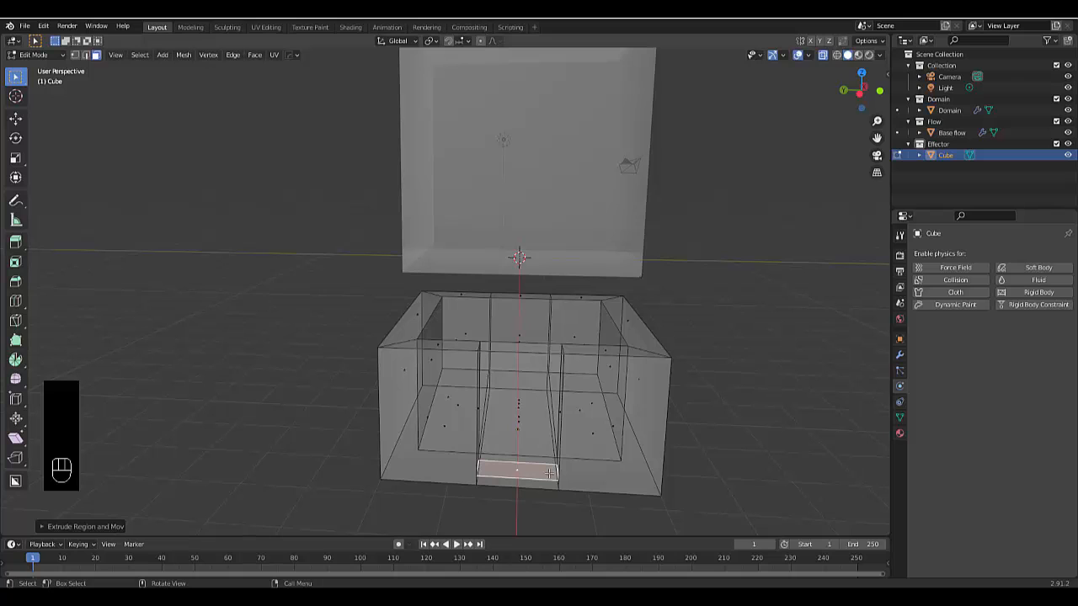
In left view, raise the extruded face about 0.11 m along Z to line up with the inner floor's lower edge
key(grave)
click(472, 481)
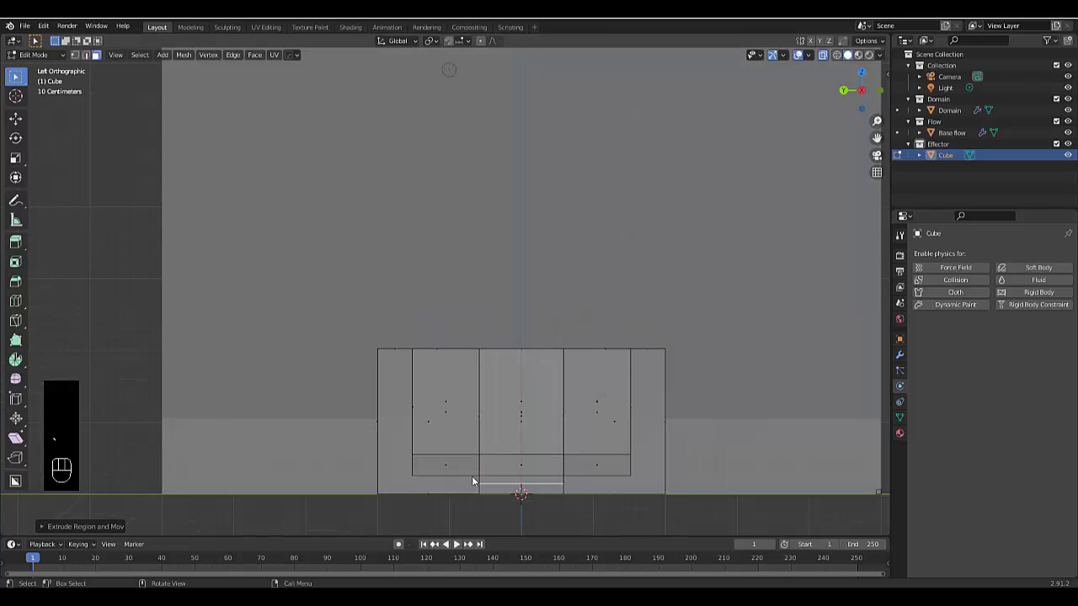
scroll(522, 495, up, 8)
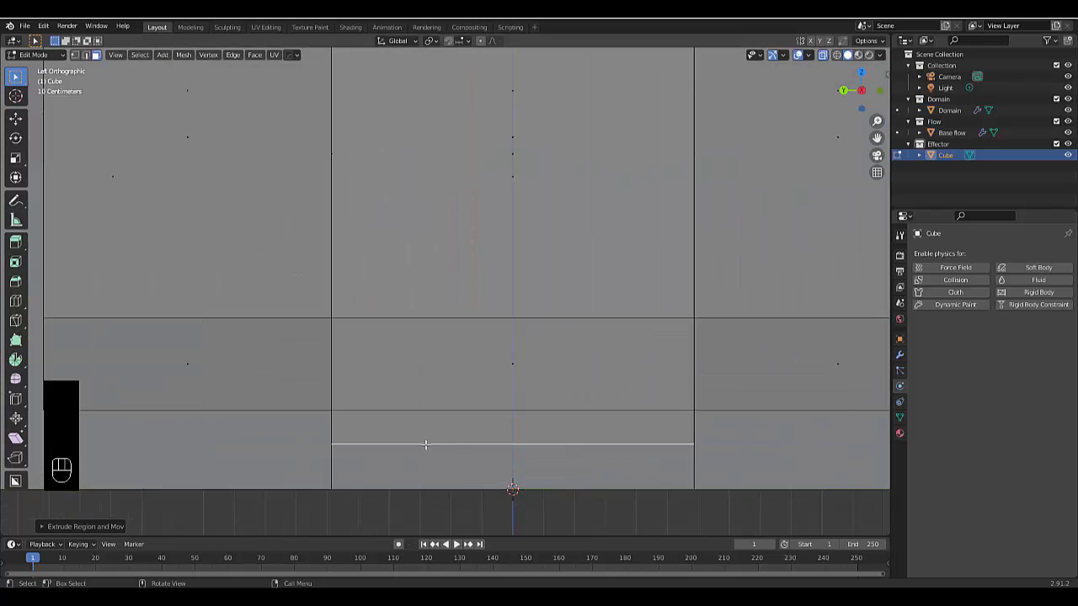
key(g)
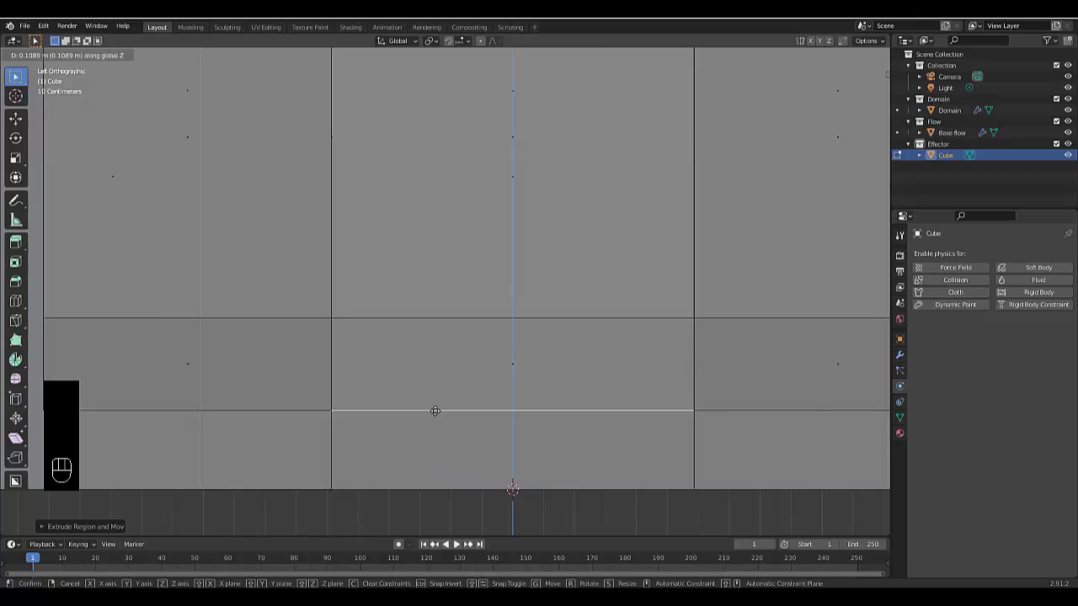
click(434, 410)
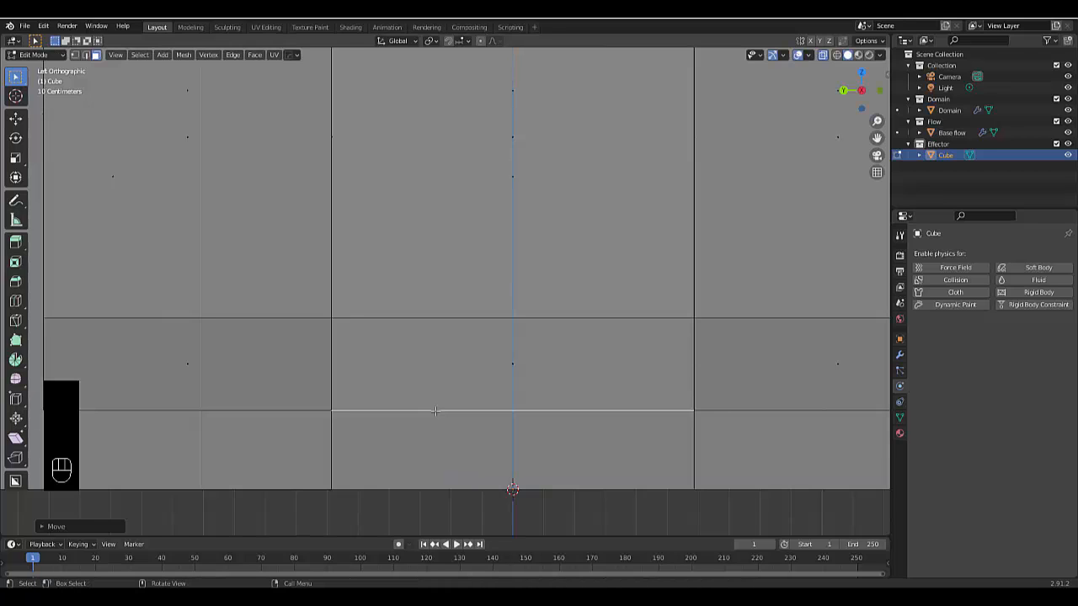
Delete the leftover faces that close off the opening in the middle of the front wall
scroll(435, 411, down, 3)
middle_drag(422, 414, 460, 369)
click(464, 360)
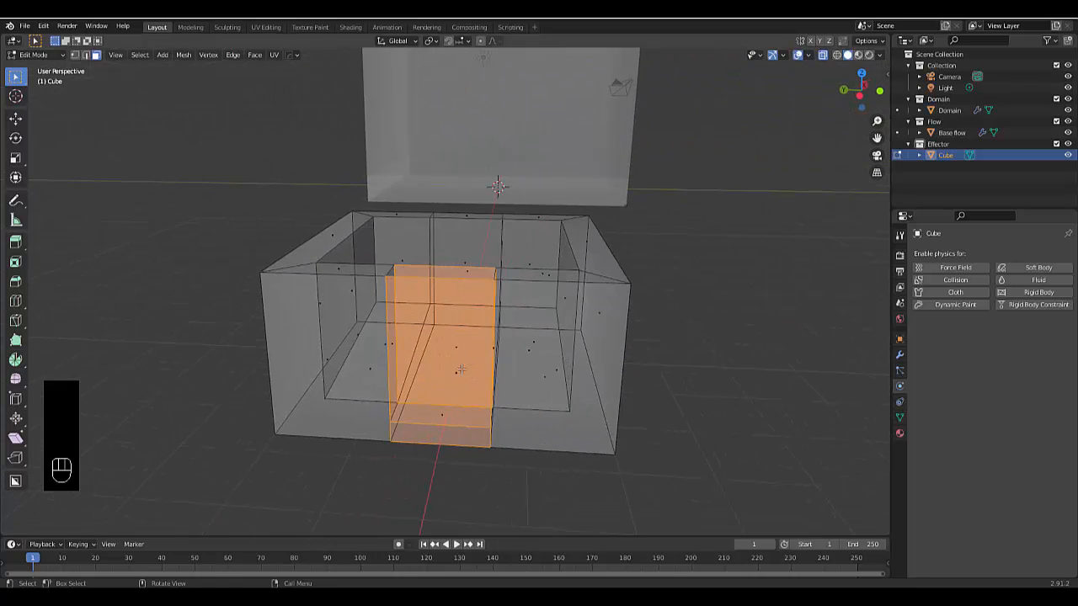
key(x)
click(537, 330)
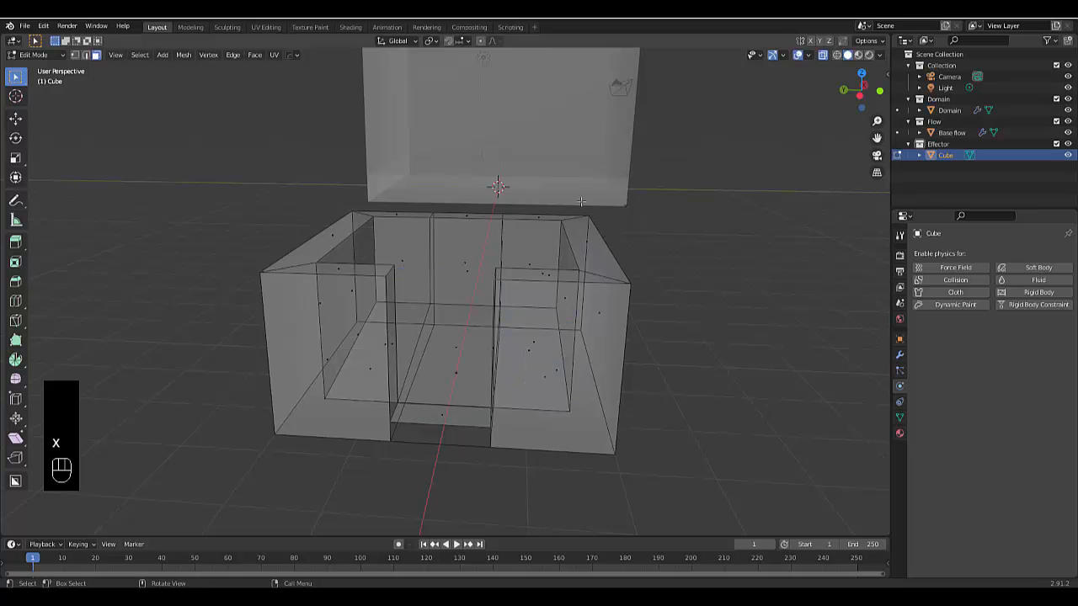
Turn off X-ray display to show the box with its wall opening as solid
scroll(386, 452, up, 3)
middle_drag(386, 453, 555, 170)
key(alt+z)
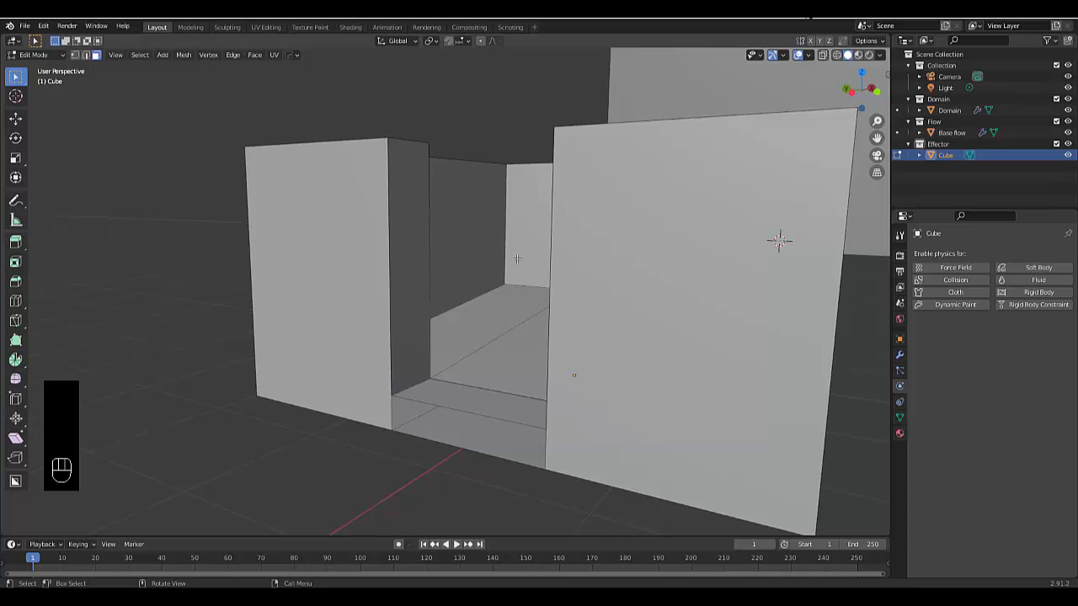
Select the four corner vertices below the front wall's opening and fill the gap with a new face
scroll(424, 354, down, 3)
scroll(424, 354, up, 3)
middle_drag(433, 356, 449, 371)
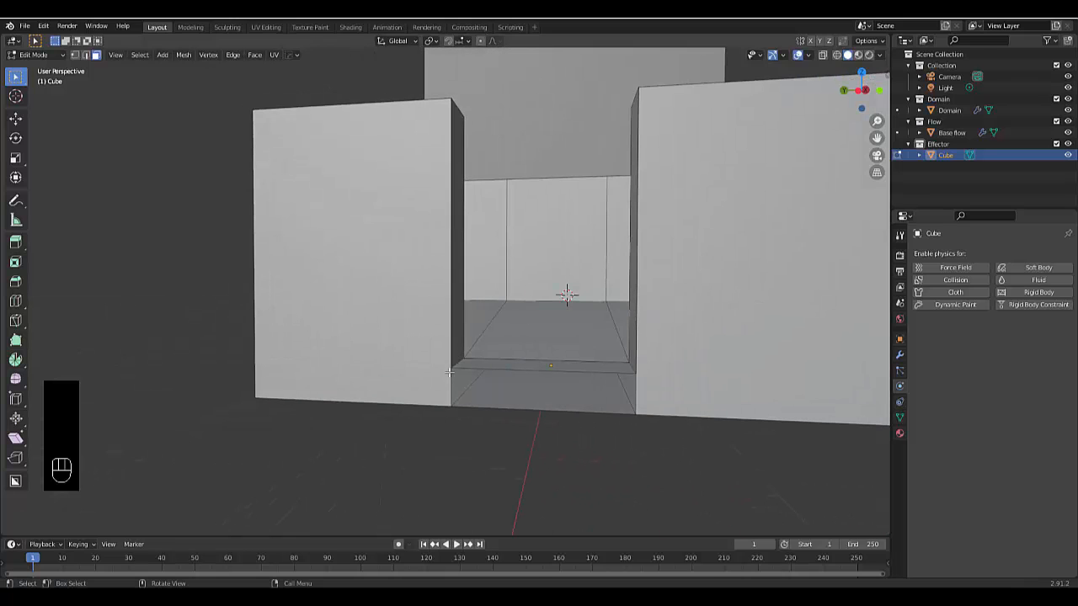
key(1)
scroll(447, 386, up, 2)
click(453, 362)
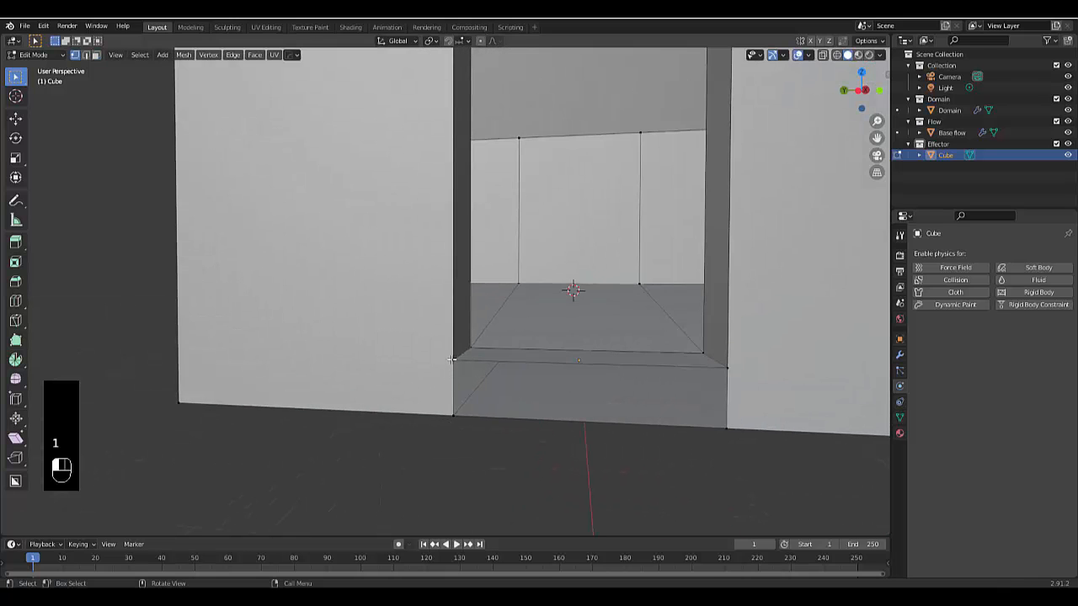
shift+click(450, 415)
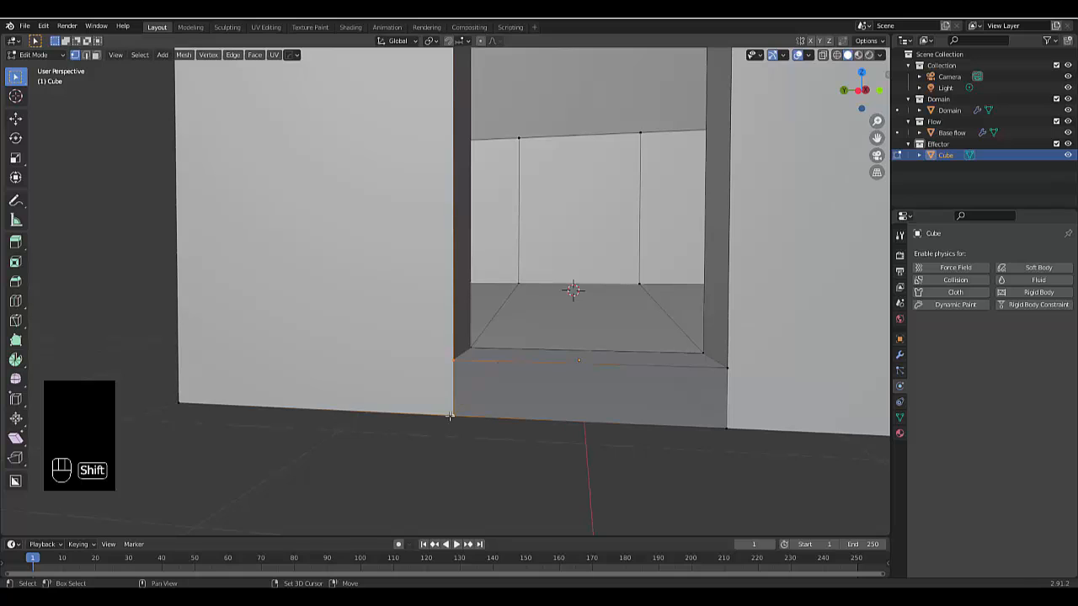
shift+click(727, 367)
shift+click(727, 427)
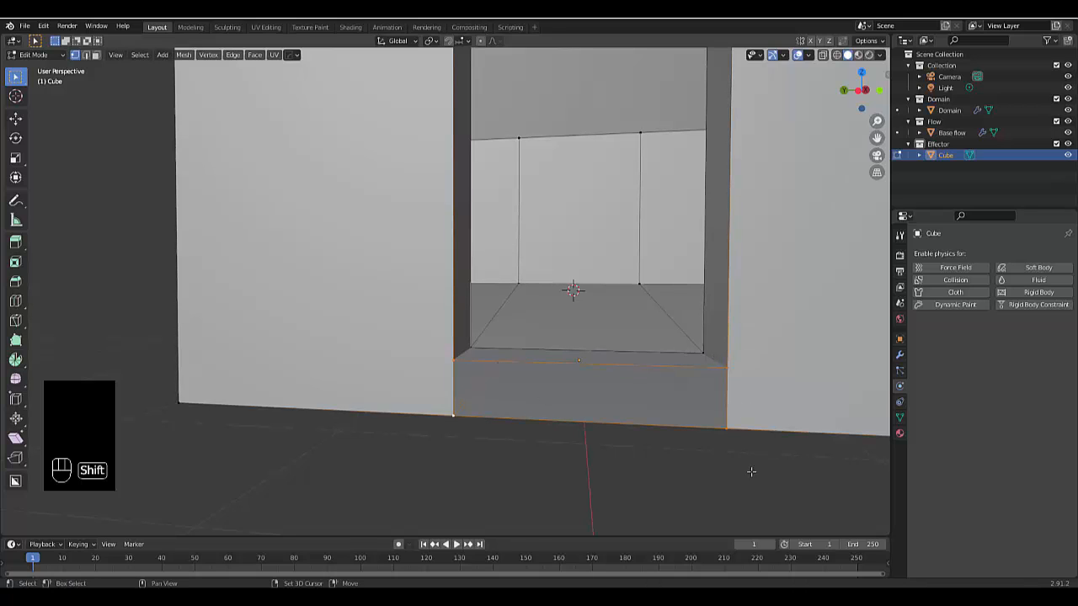
key(f)
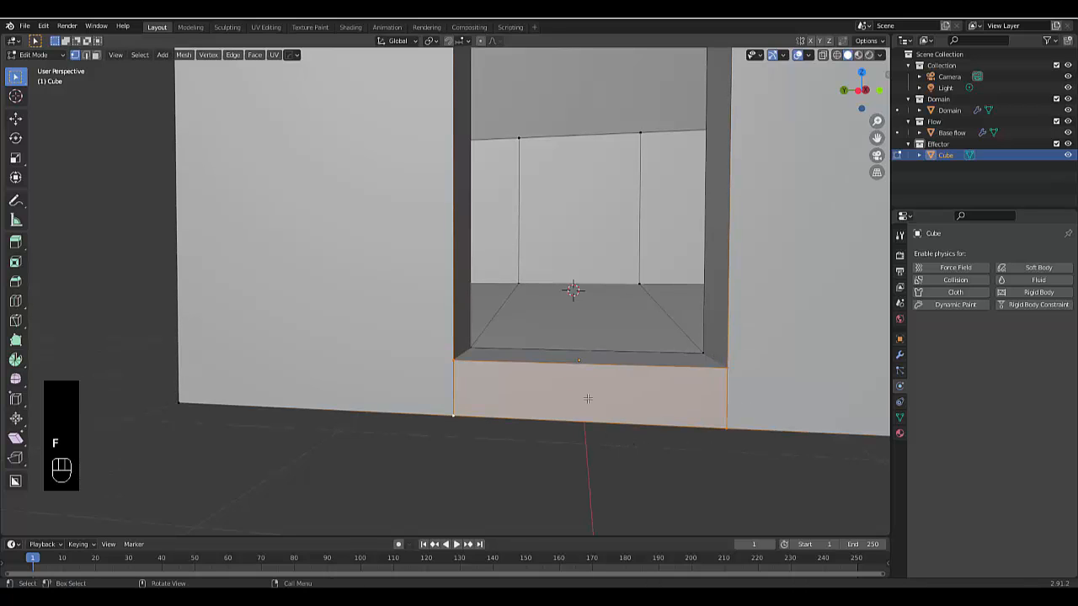
Return to Object Mode and flatten the box by scaling it down along Z
middle_drag(587, 398, 577, 447)
scroll(578, 447, down, 5)
middle_drag(516, 412, 454, 404)
scroll(540, 452, up, 3)
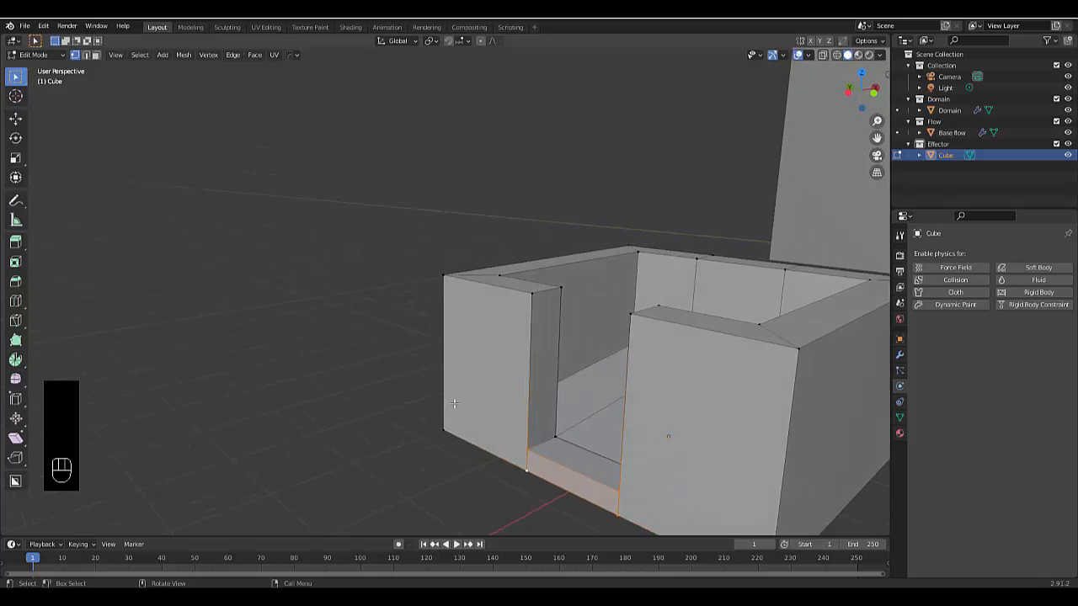
scroll(454, 404, down, 4)
scroll(573, 379, up, 3)
middle_drag(572, 379, 628, 375)
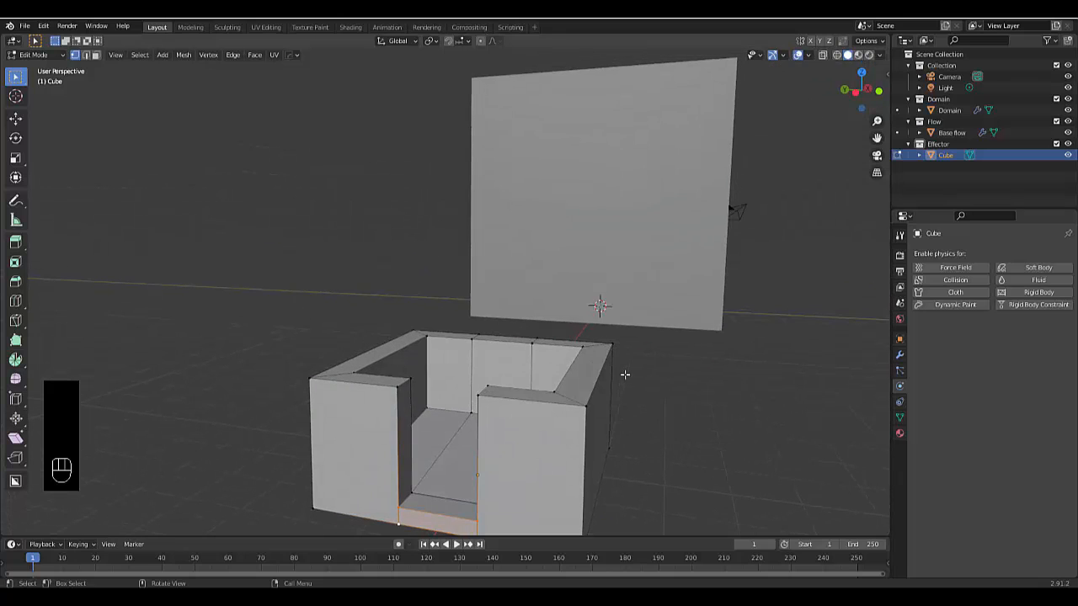
key(Tab)
scroll(626, 373, down, 4)
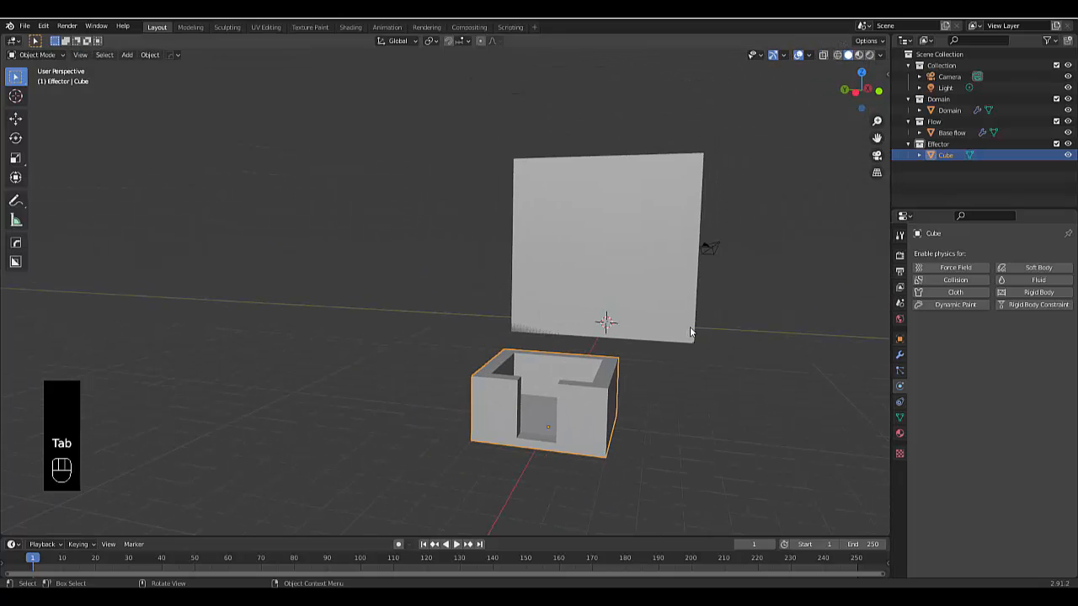
key(s)
key(z)
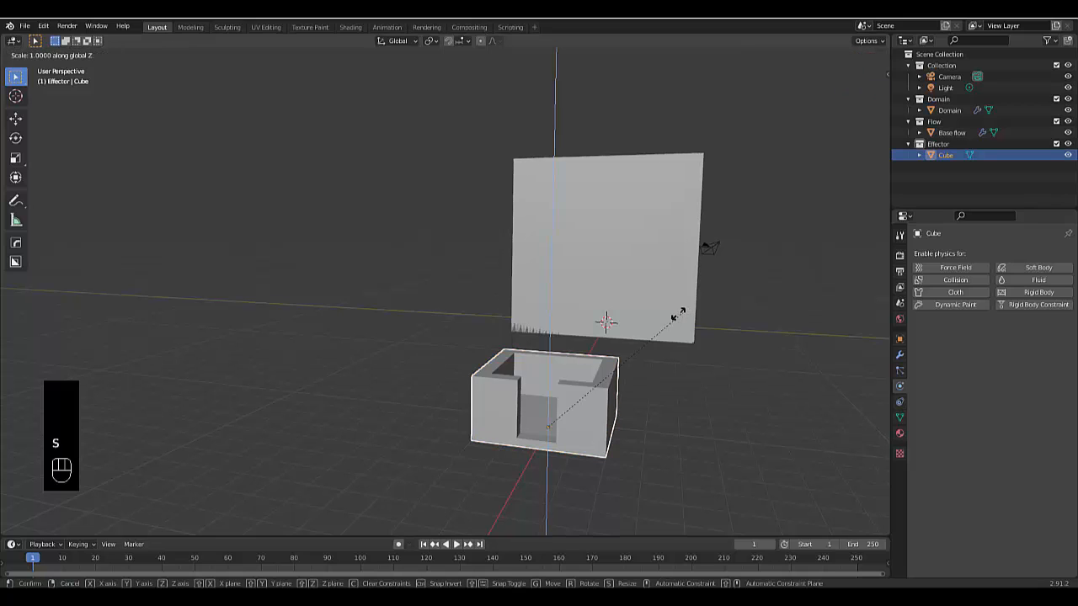
click(616, 364)
middle_drag(614, 373, 528, 431)
key(s)
key(z)
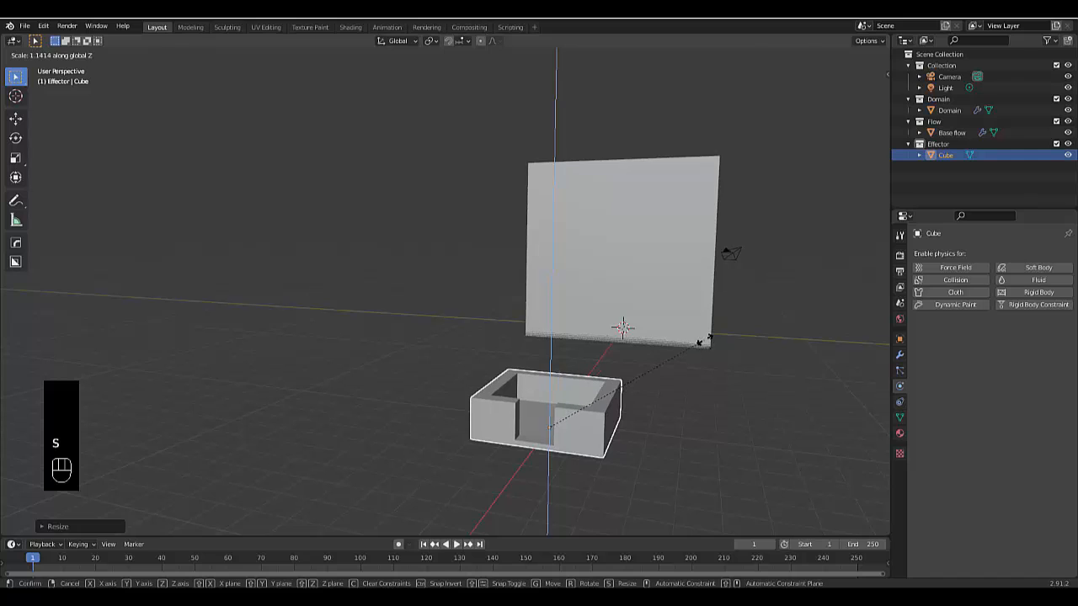
click(635, 394)
Widen the flattened box by scaling it up in X and Y only, keeping Z locked
key(s)
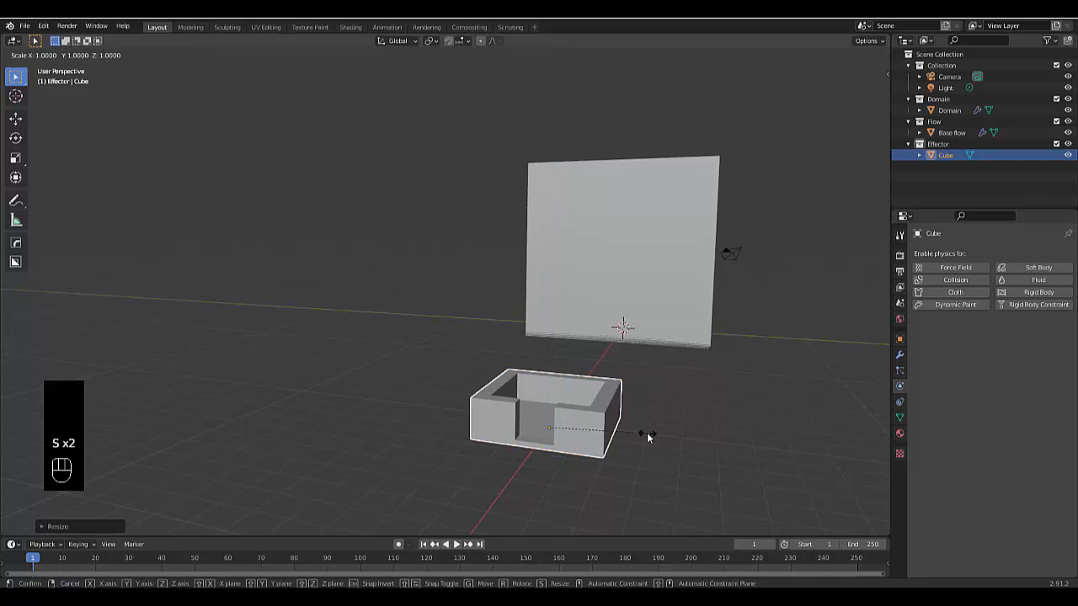
key(shift+z)
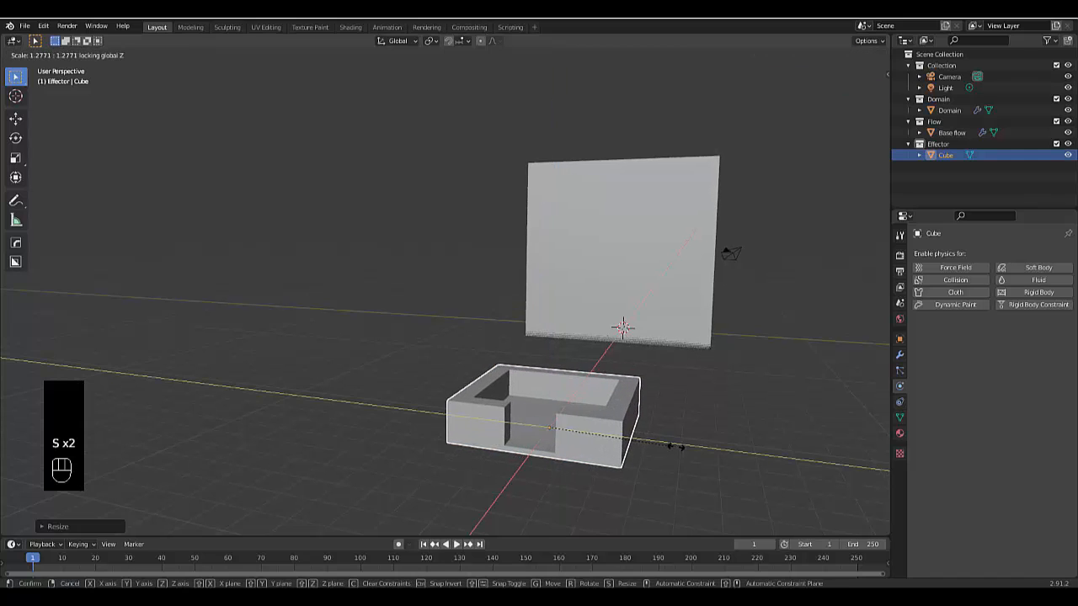
click(585, 410)
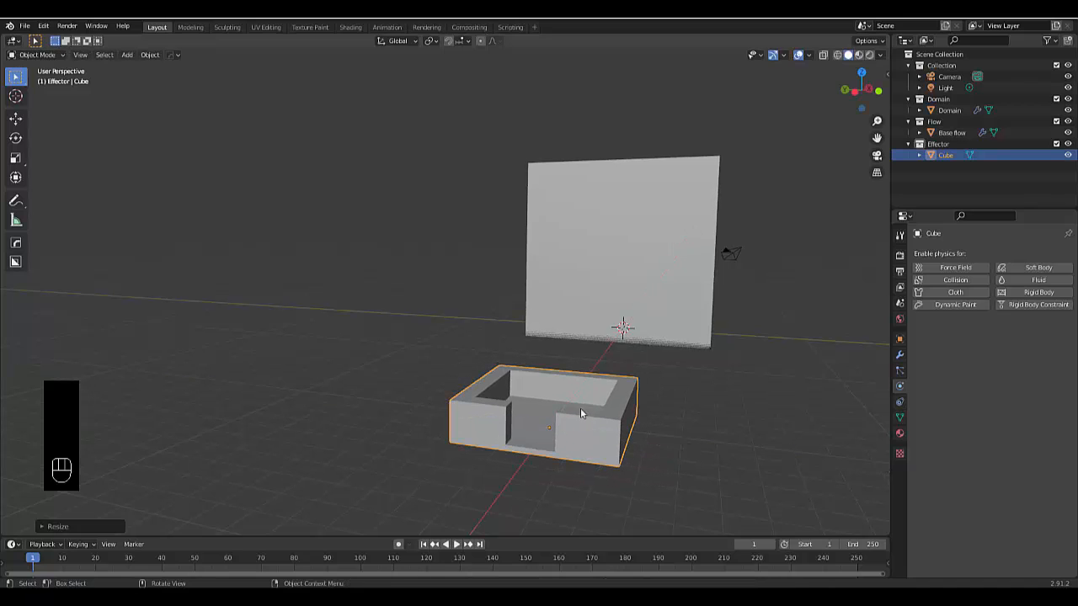
Enable Fluid physics on the box, set its type to Effector, and set Sampling Substeps to 5
middle_drag(580, 409, 640, 371)
click(1014, 280)
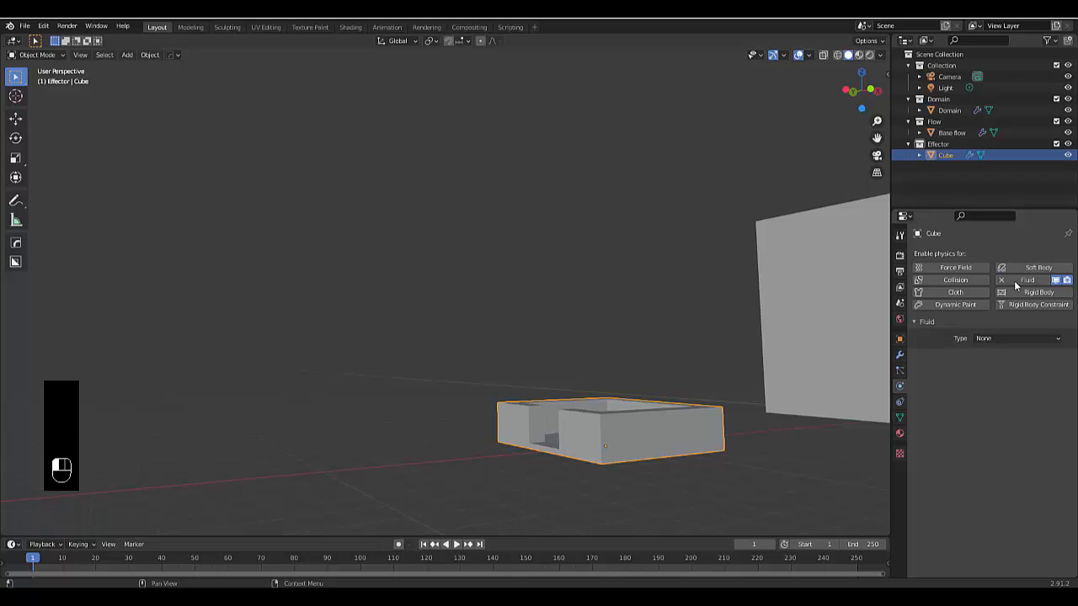
click(1003, 338)
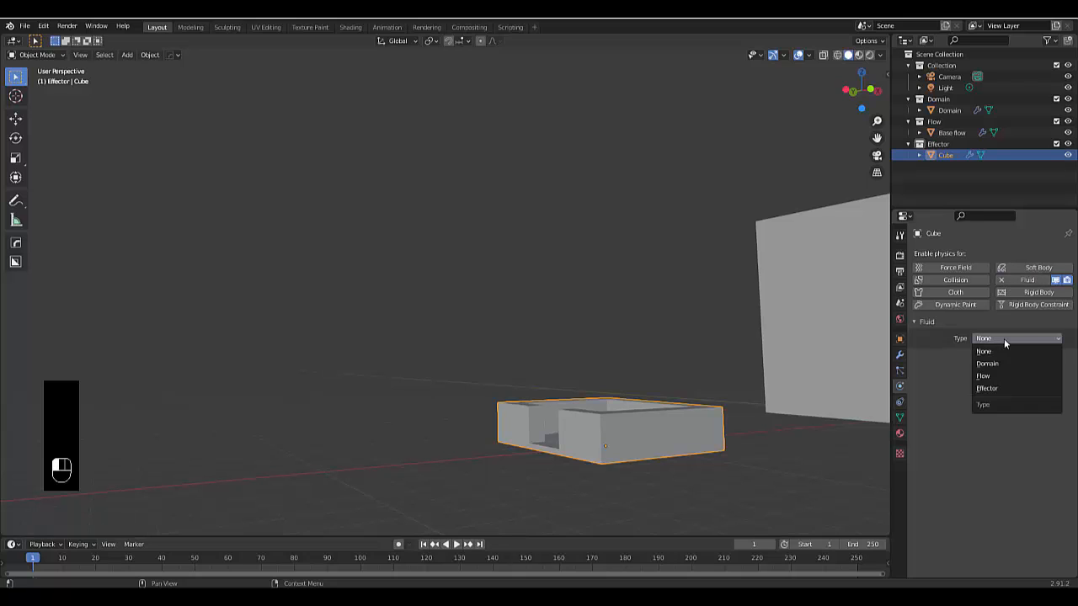
click(1009, 387)
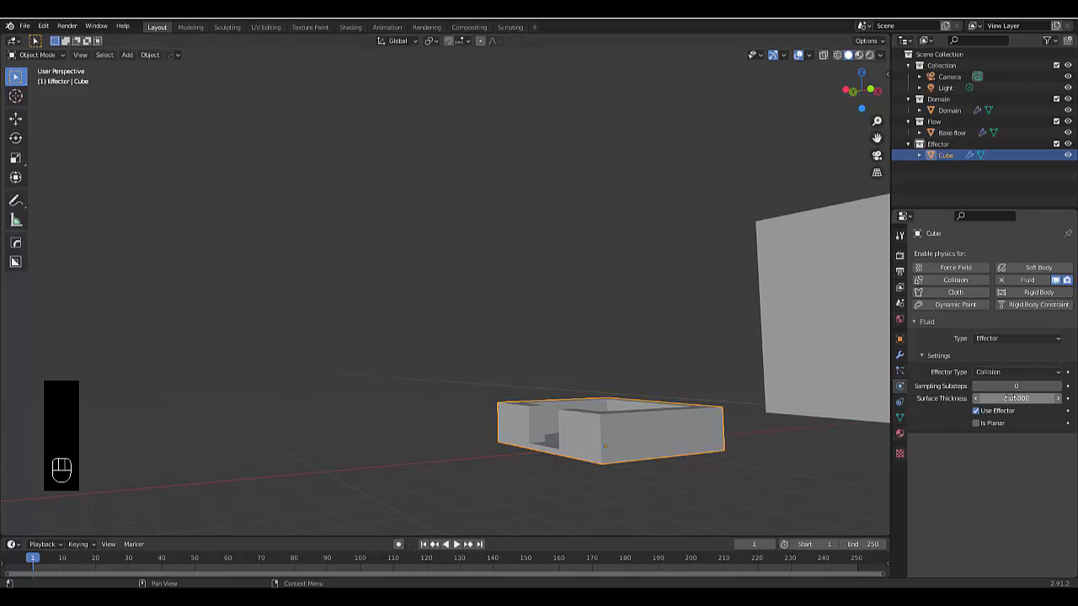
click(1007, 385)
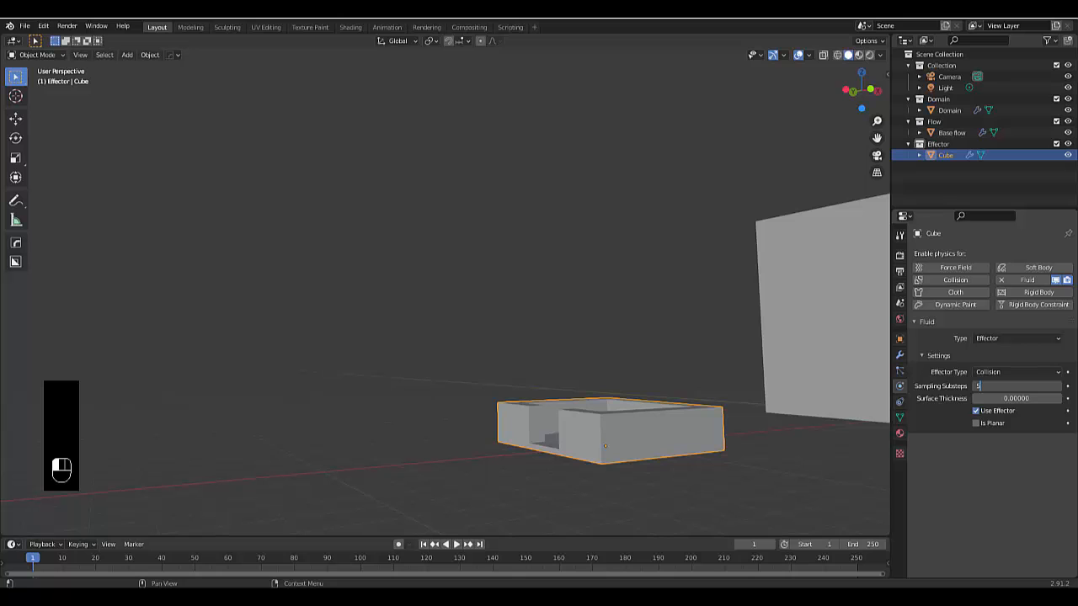
key(Return)
Rename the Cube object in the Effector collection as container.001
middle_drag(454, 451, 486, 458)
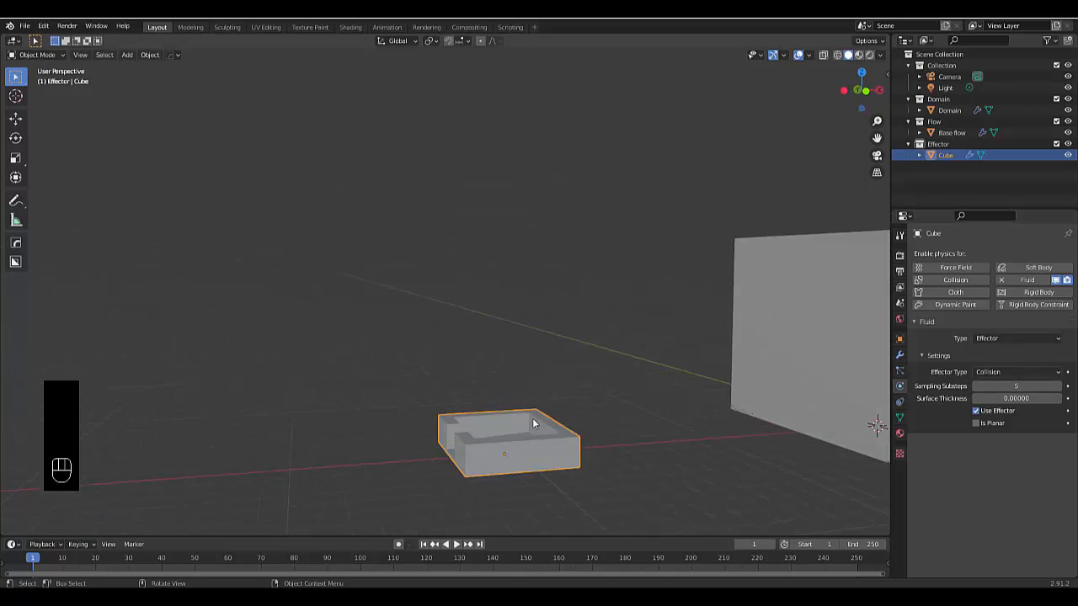
middle_drag(426, 438, 420, 464)
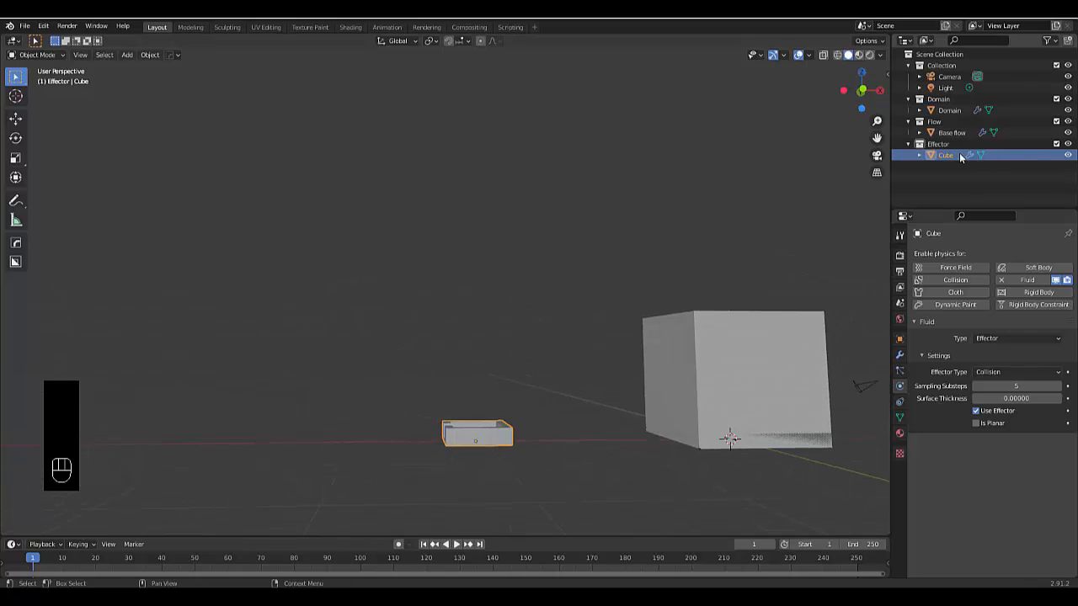
middle_drag(463, 404, 439, 445)
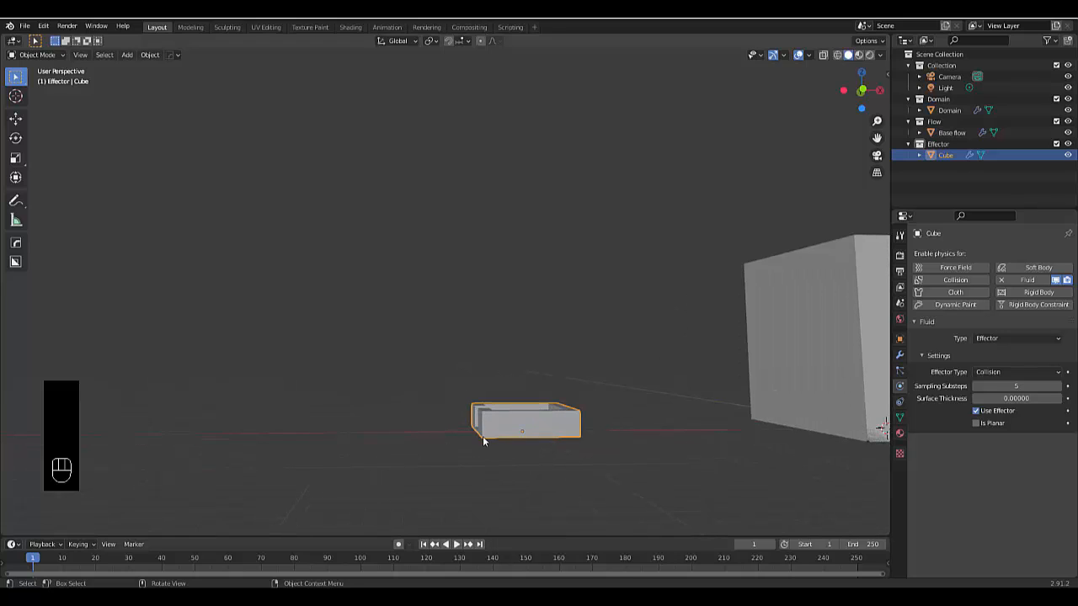
double_click(945, 155)
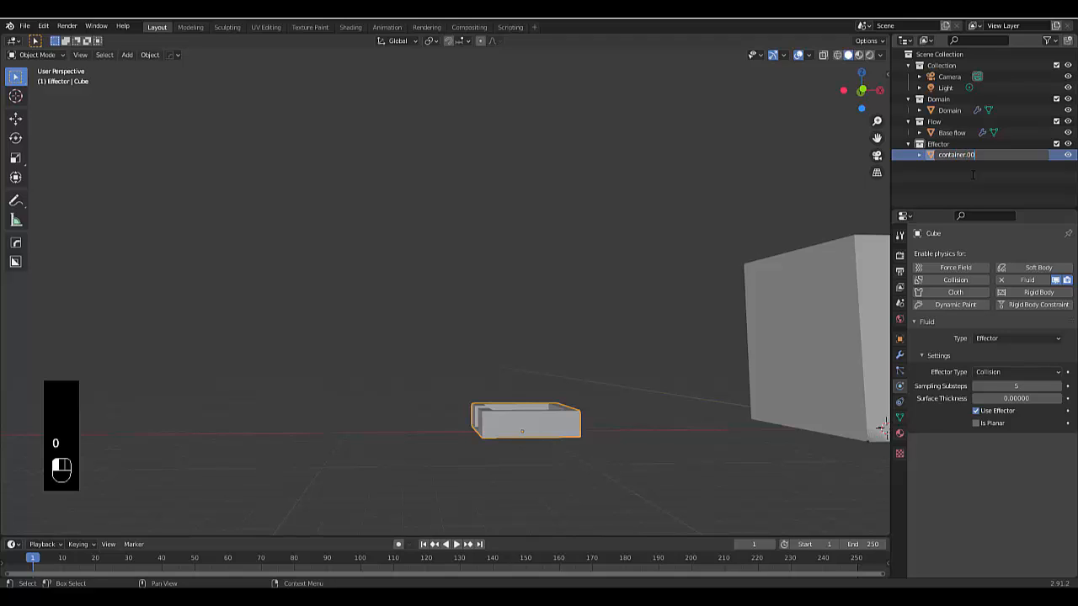
key(Return)
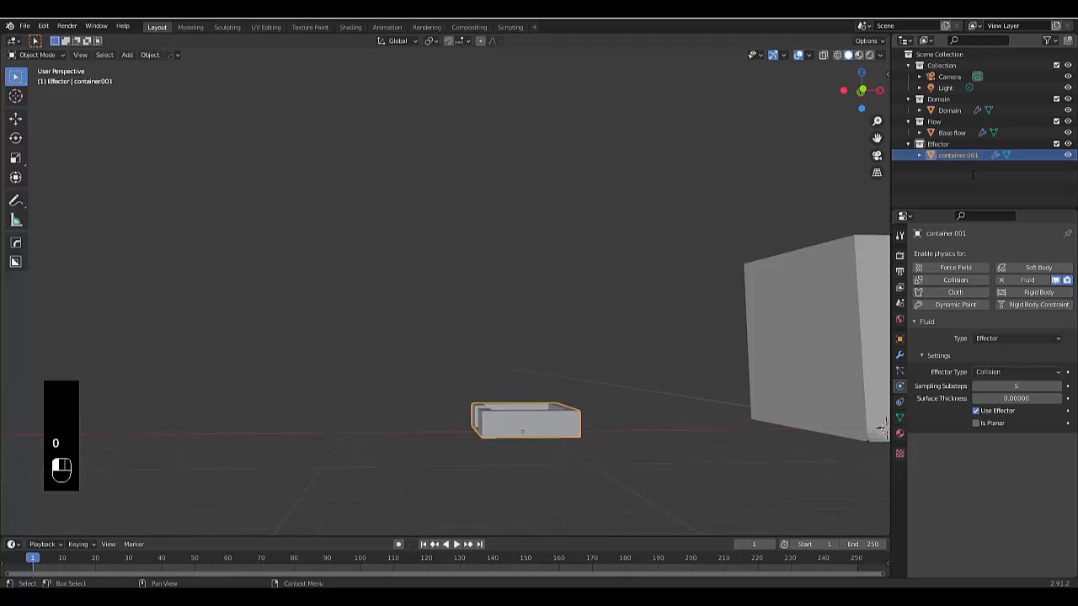
Duplicate container.001 and, in top view, move the copy about 4.4 m along negative X so the two overlap slightly
key(shift+d)
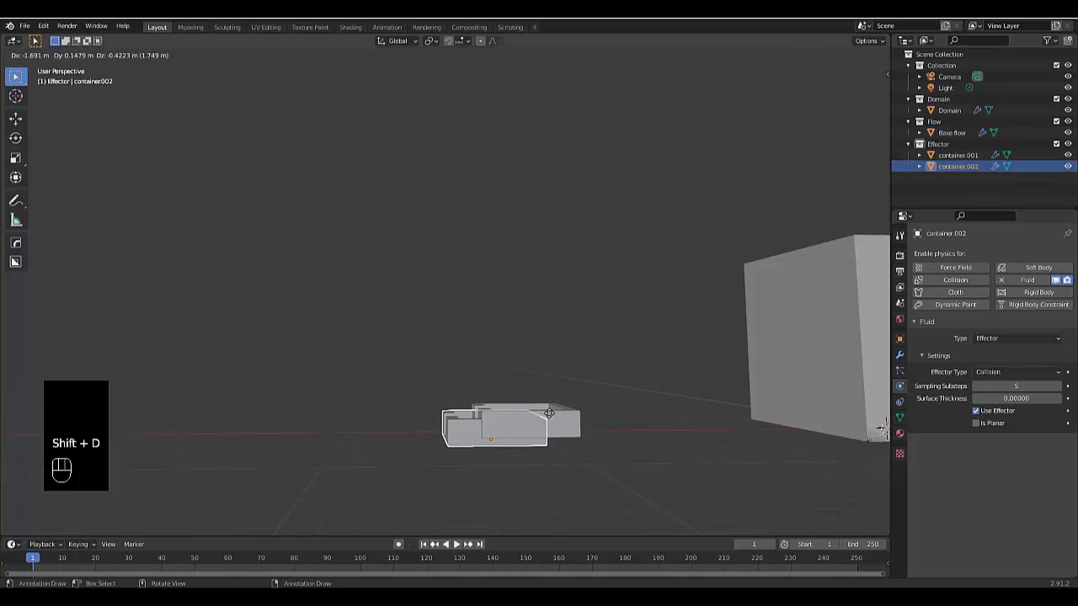
right_click(474, 421)
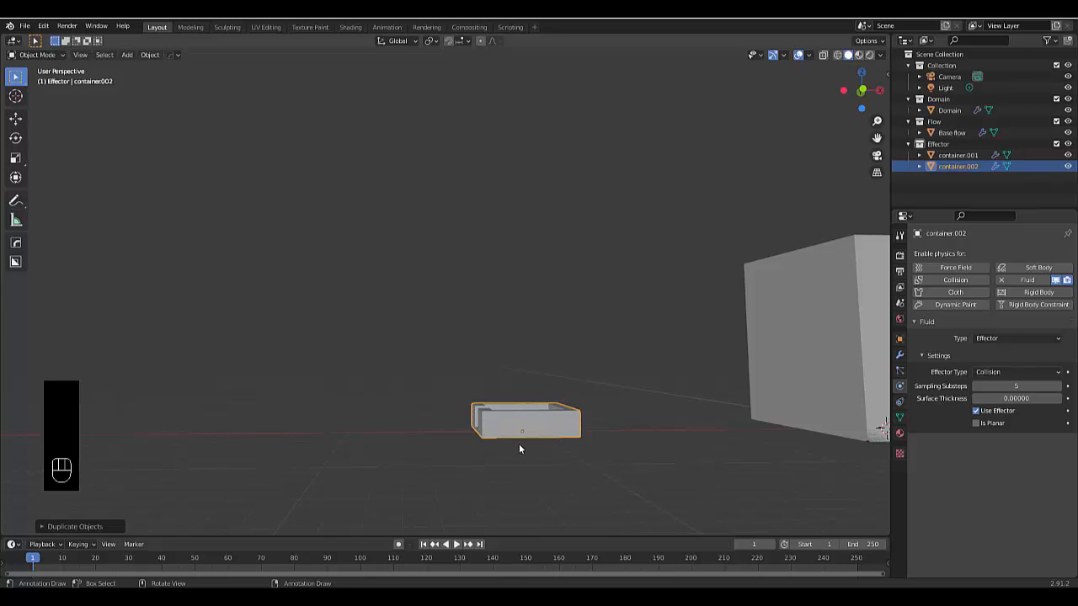
key(KP_7)
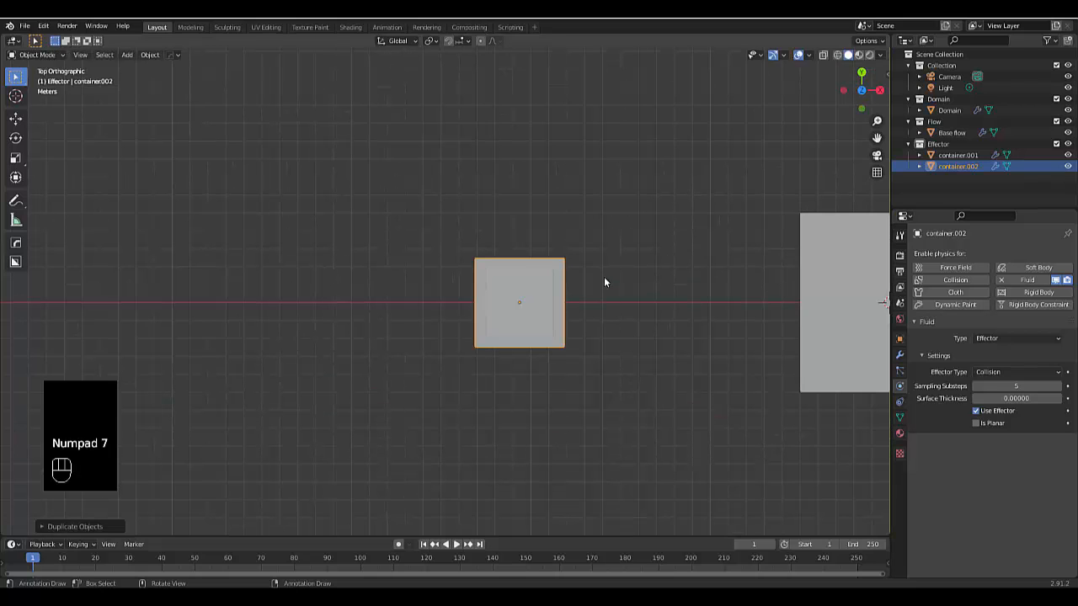
key(g)
key(x)
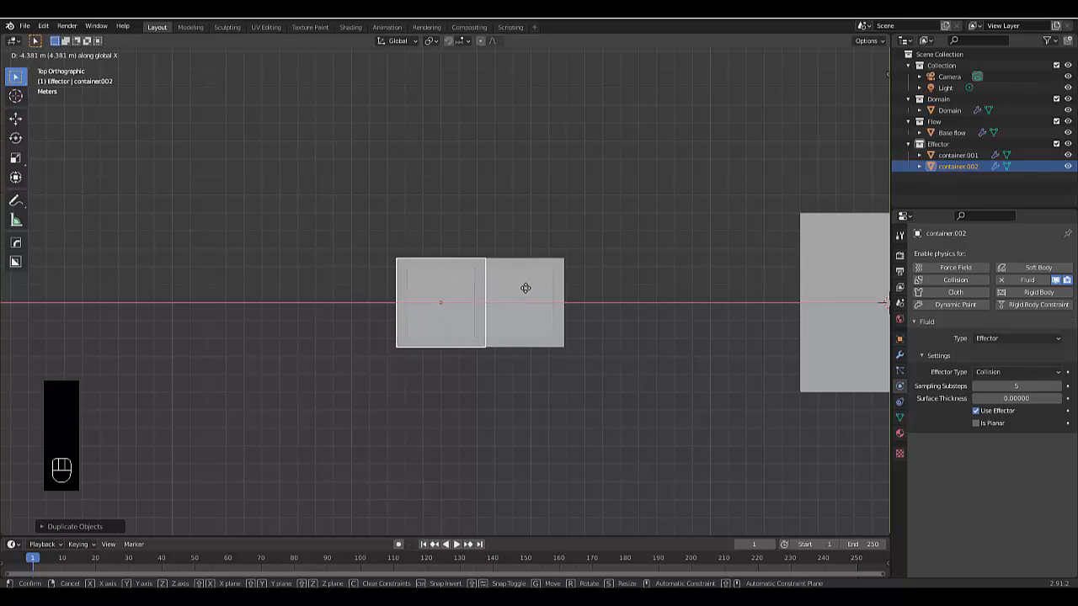
click(522, 284)
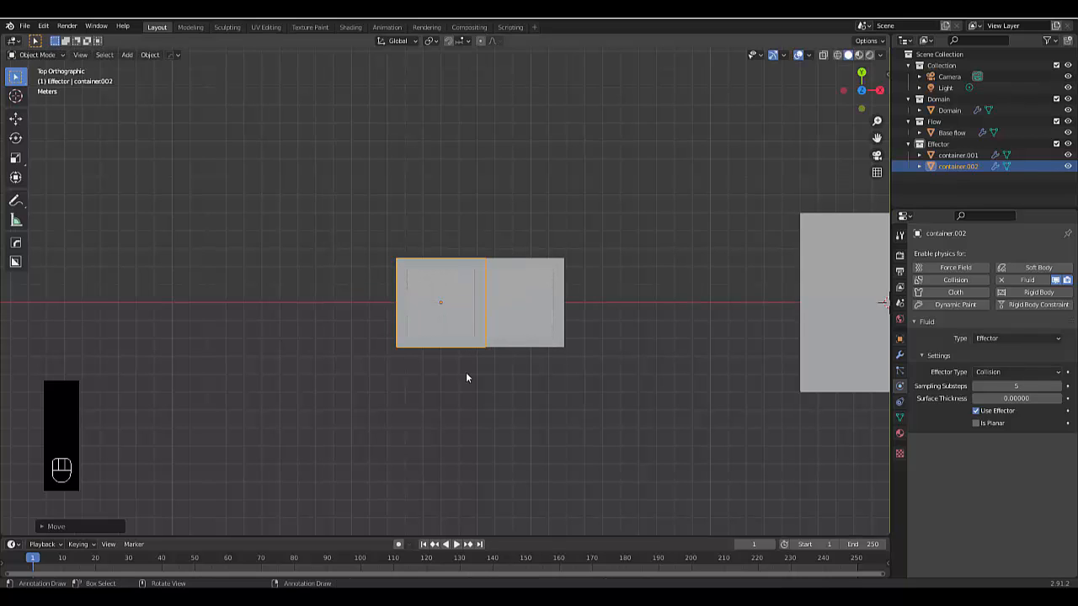
In front view, lower container.002 along Z to well below the first container
middle_drag(466, 377, 453, 259)
key(KP_1)
scroll(453, 259, down, 5)
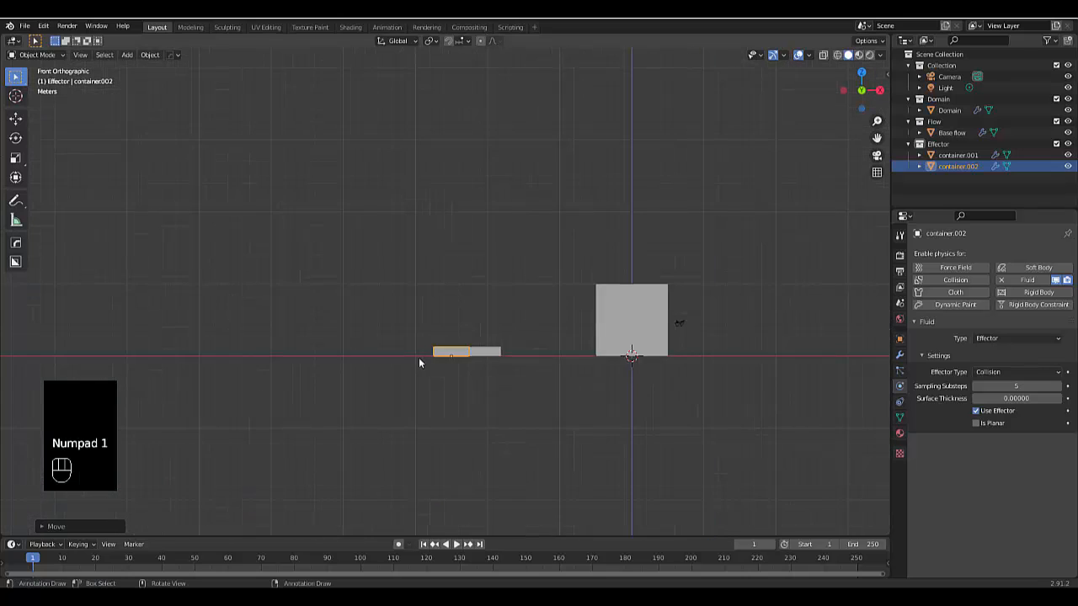
scroll(514, 370, up, 6)
key(g)
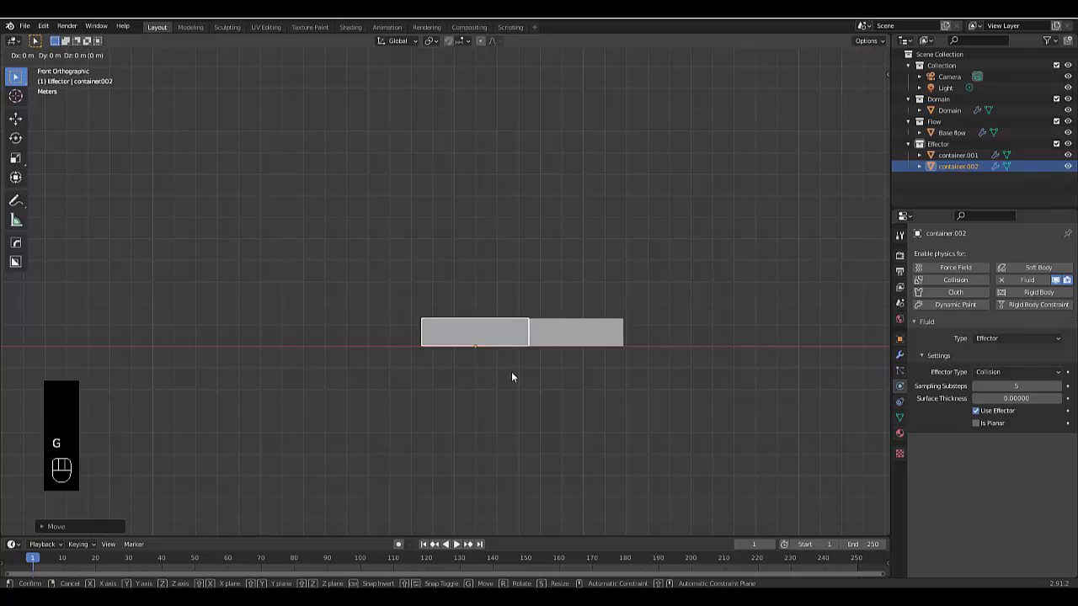
key(z)
click(494, 483)
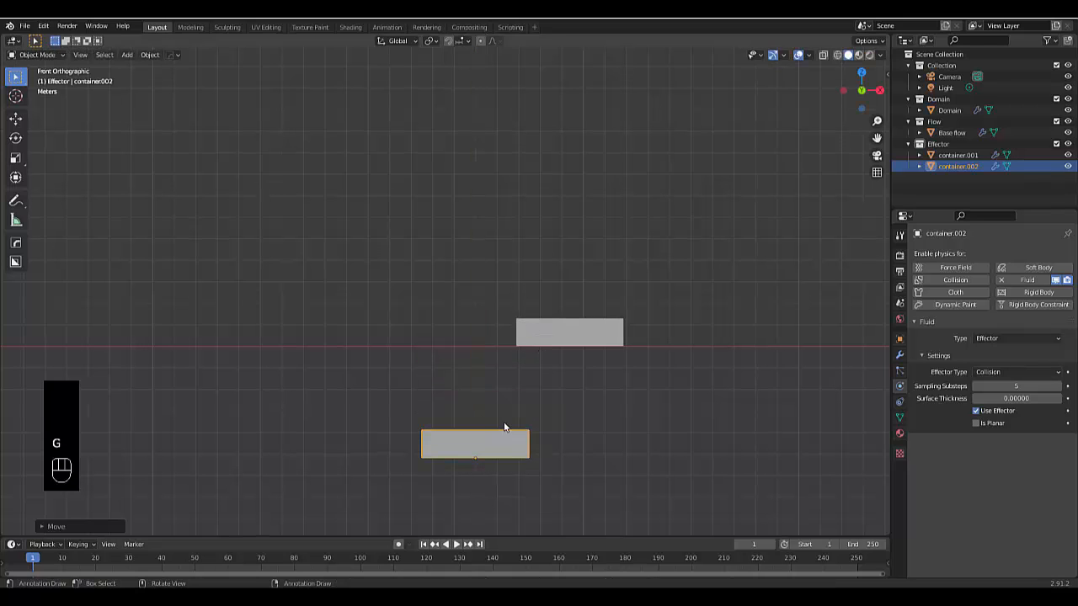
Rotate container.002 by 90° about the Z axis to turn its outlet sideways
middle_drag(471, 433, 475, 464)
key(r)
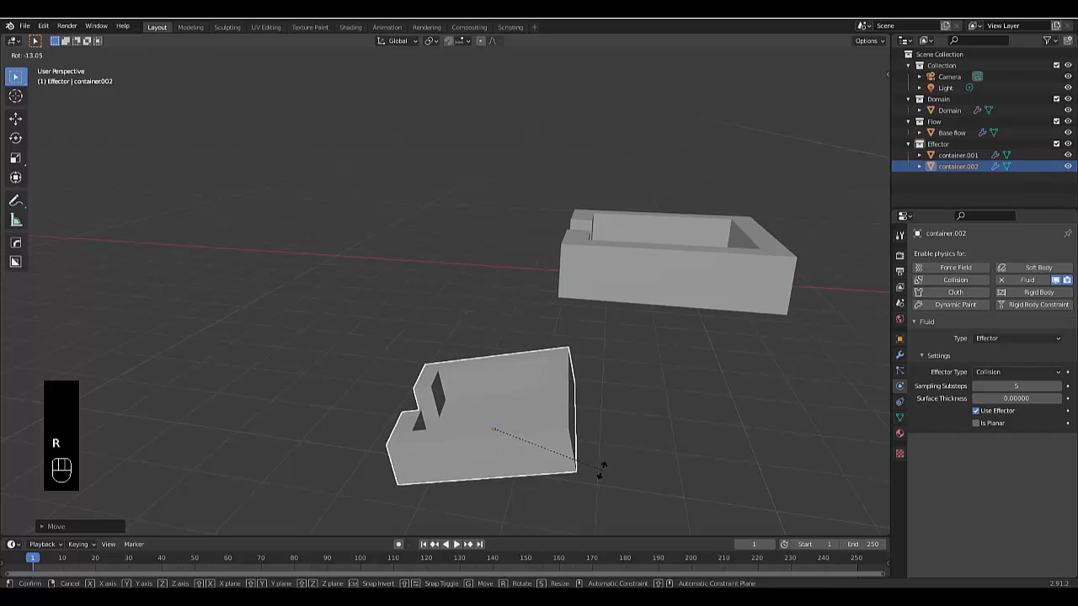
key(z)
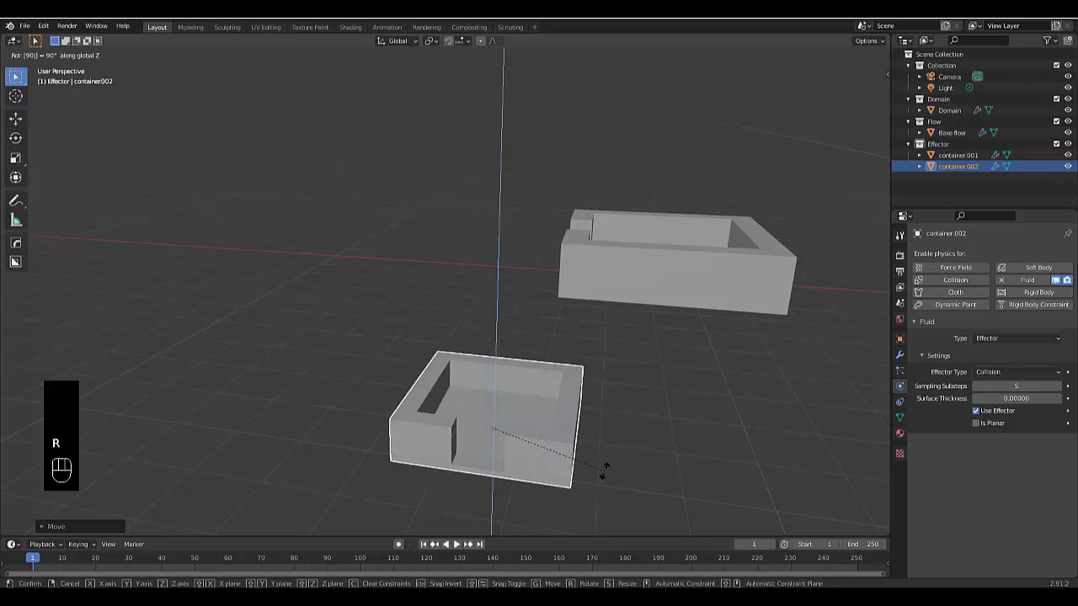
click(605, 474)
Raise the rotated container.002 along Z to bring it closer beneath the first container's outlet
key(g)
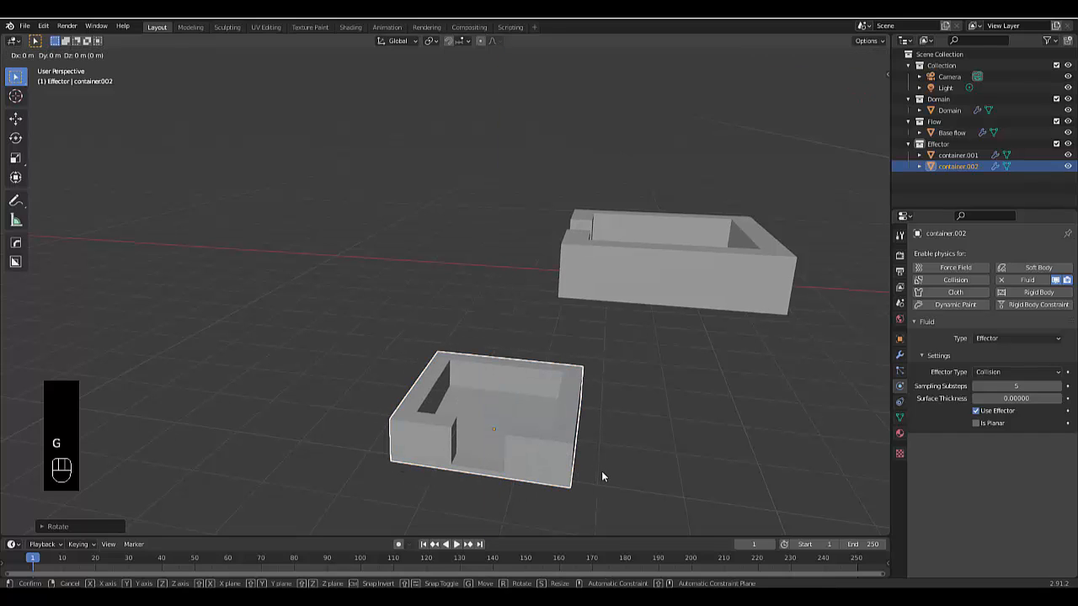
key(y)
click(595, 413)
Duplicate container.002 and, in top view, move the copy about 4.4 m along negative Y so the two overlap slightly
middle_drag(594, 413, 603, 482)
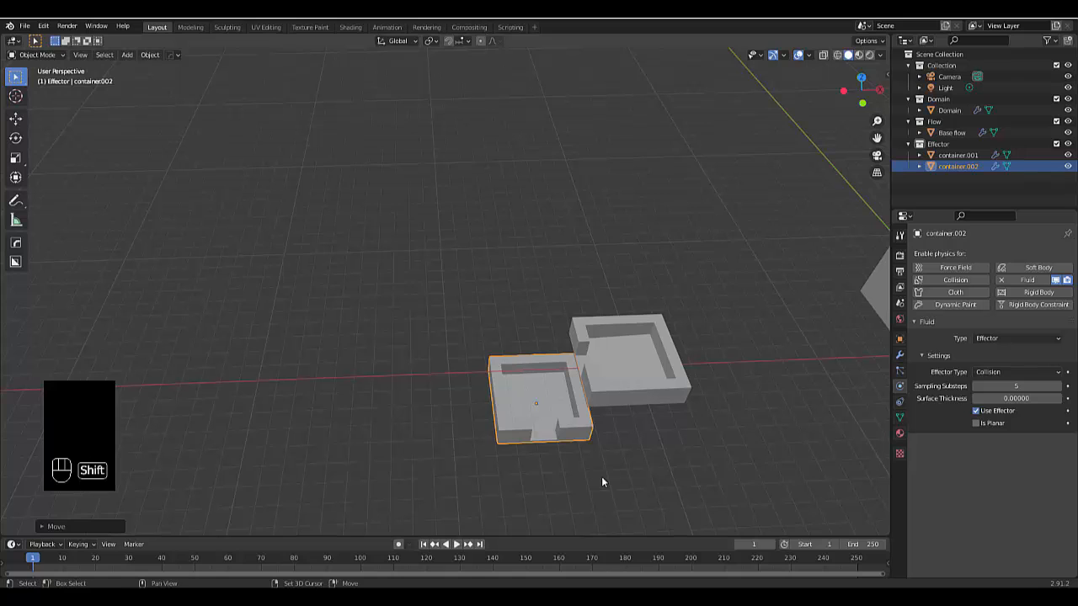
key(shift+d)
right_click(602, 482)
key(KP_7)
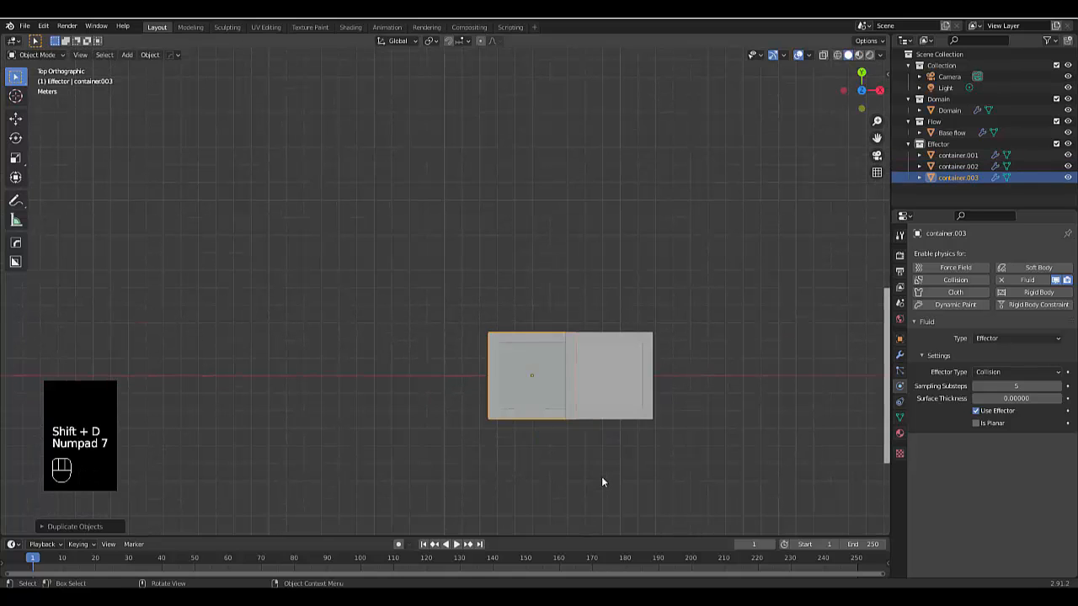
key(g)
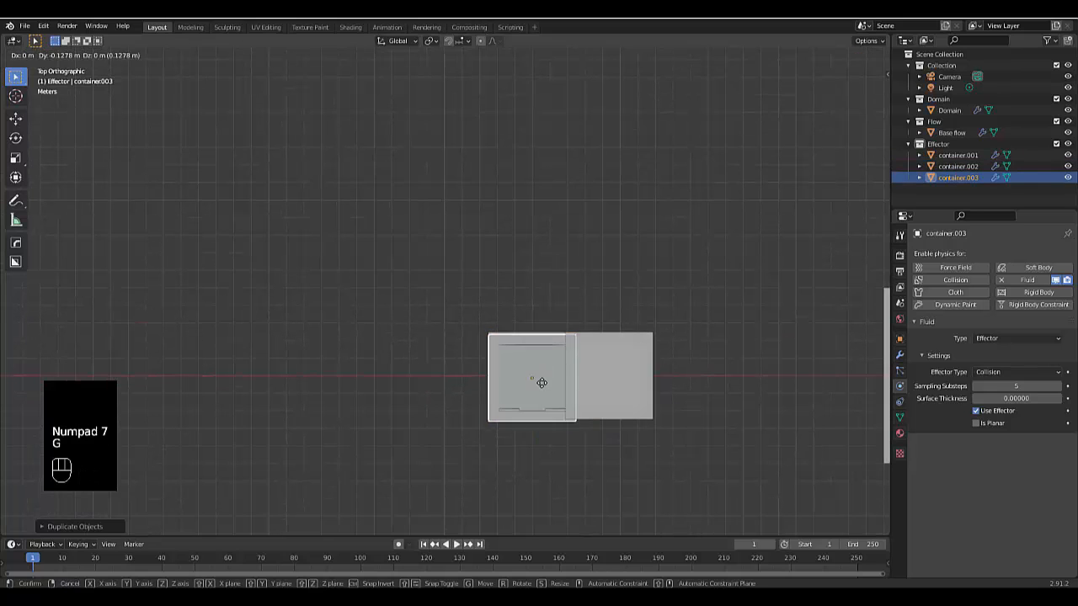
middle_click(527, 429)
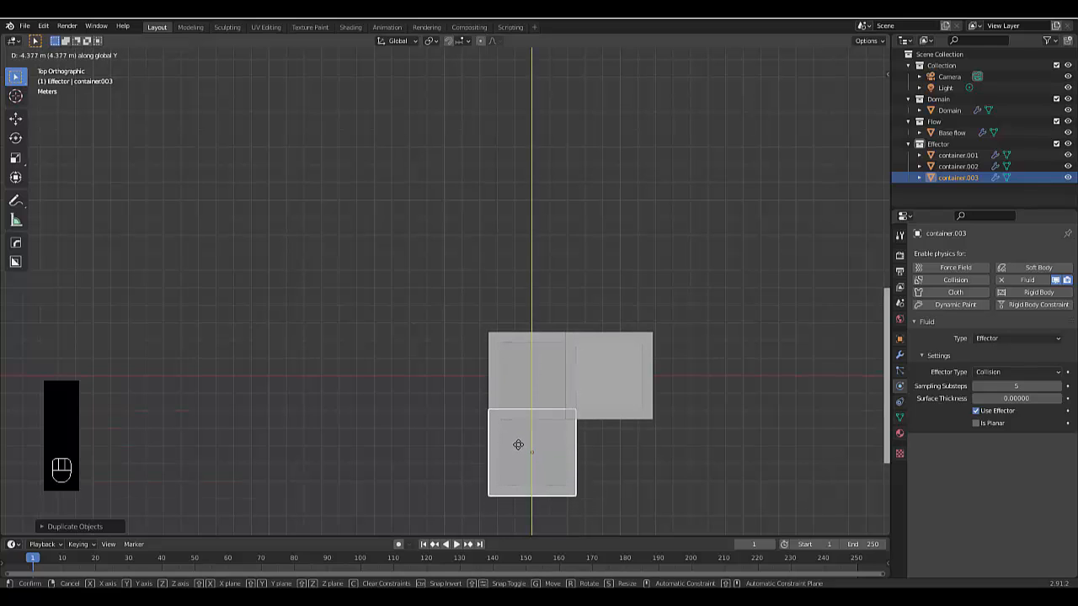
click(519, 443)
In front view, lower container.003 along Z until it sits clear beneath container.002 with a small gap
middle_drag(543, 484, 548, 435)
key(KP_1)
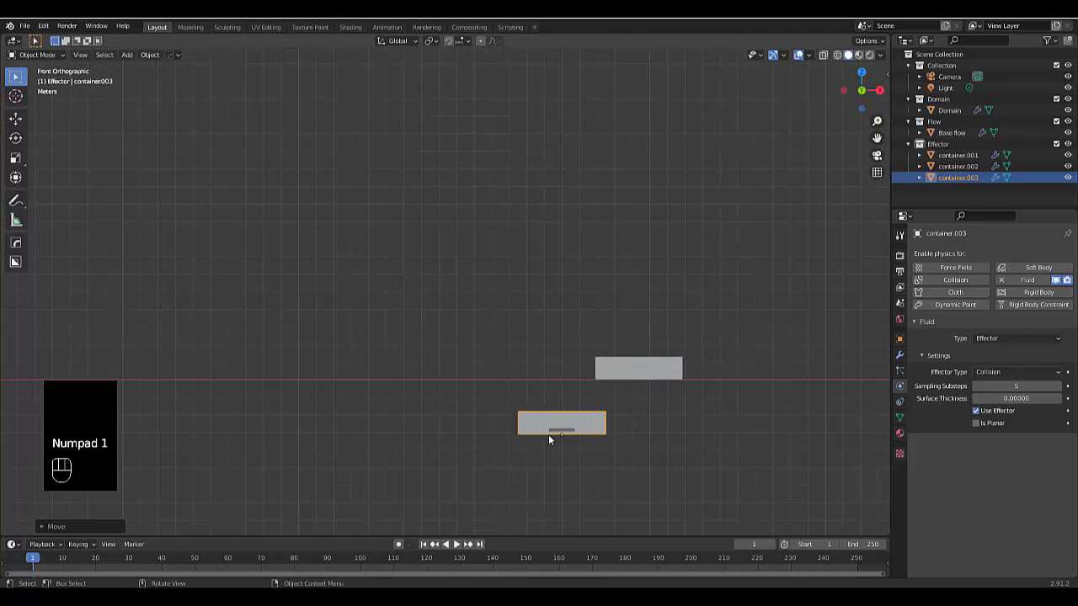
scroll(548, 434, down, 1)
scroll(568, 462, up, 1)
key(g)
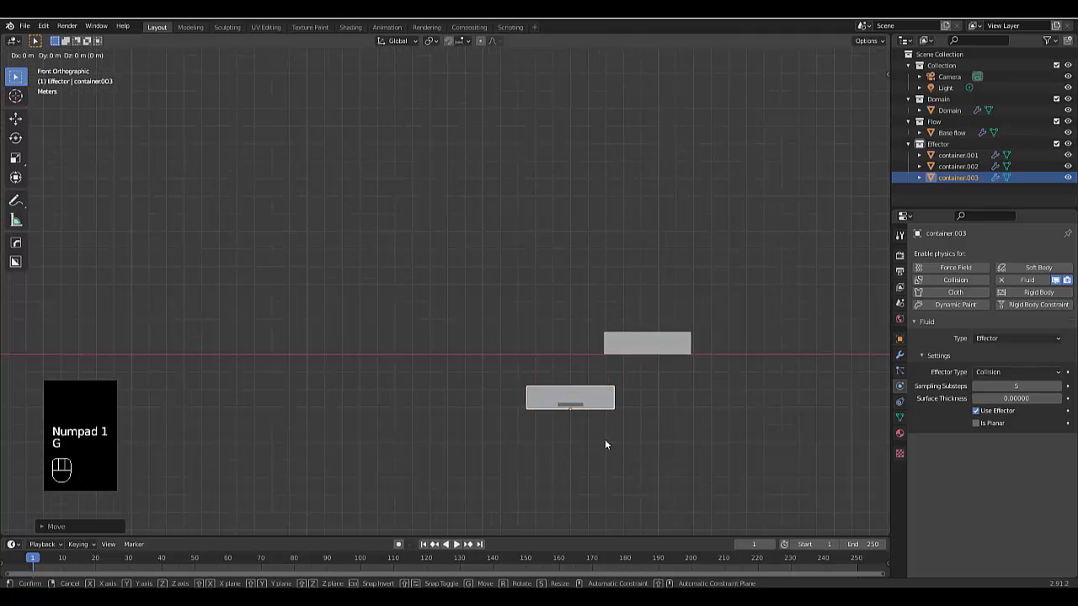
key(z)
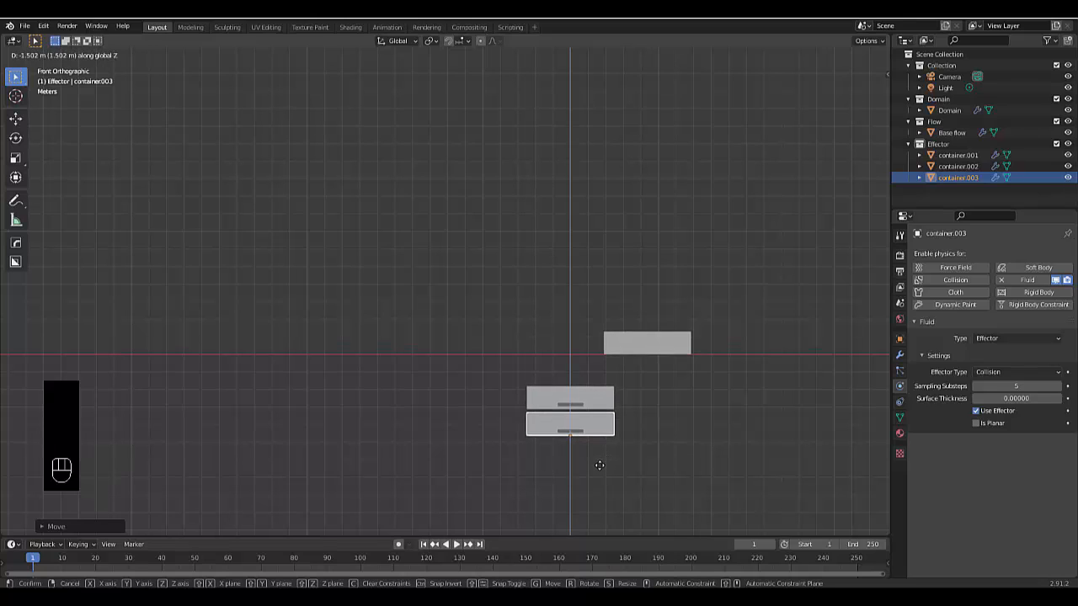
click(603, 492)
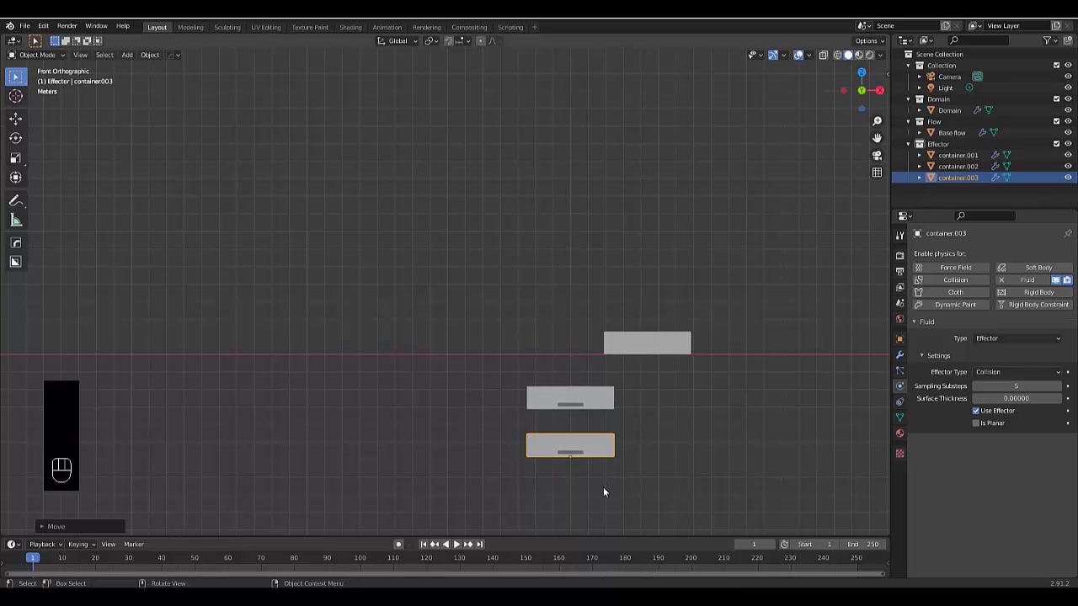
Rotate container.003 a quarter turn about the Z axis so its outlet faces positive X
middle_drag(589, 454, 594, 508)
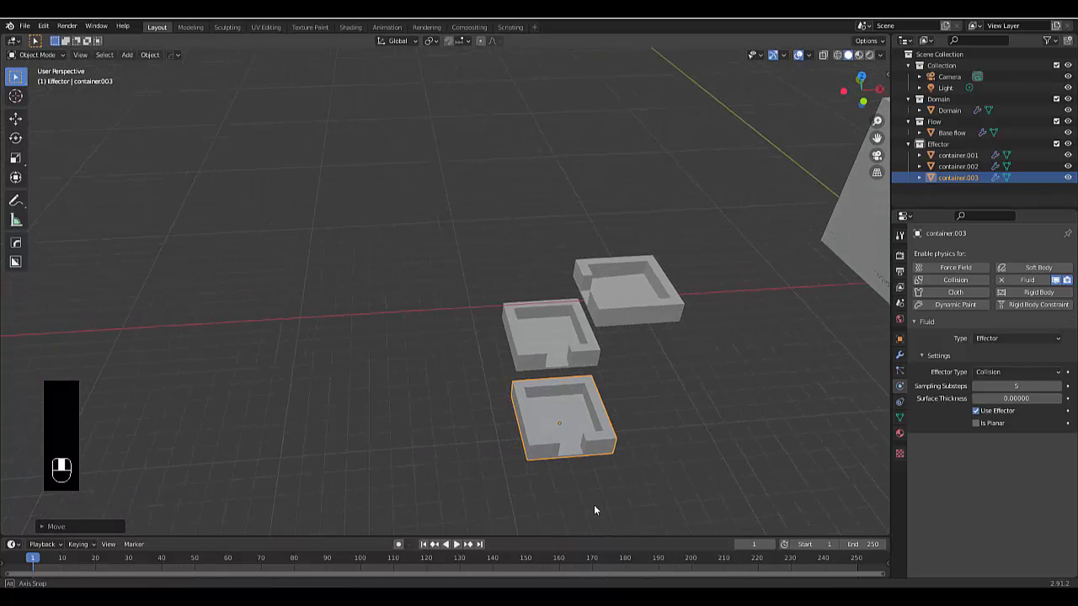
key(r)
key(z)
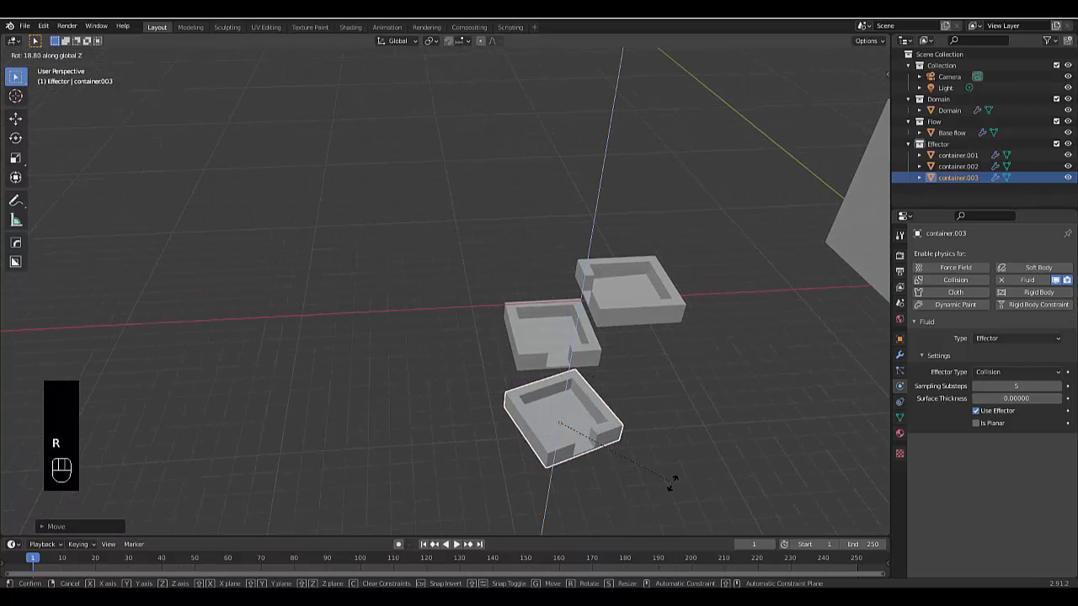
click(672, 483)
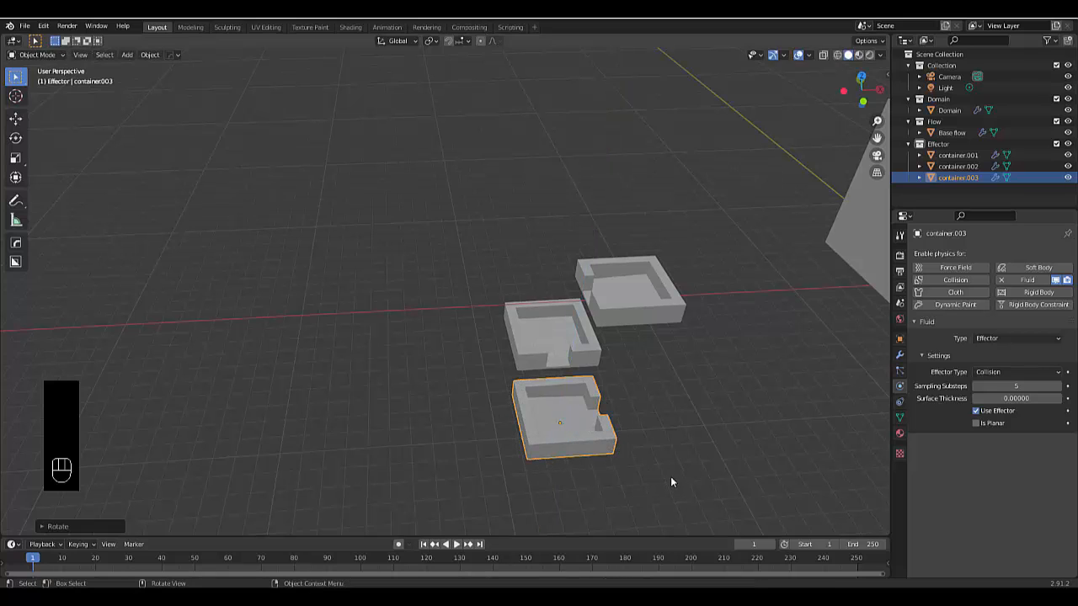
Duplicate container.003 and move the copy about 4.2 m along positive X so it slightly overlaps the original's outlet end
middle_drag(652, 472, 606, 464)
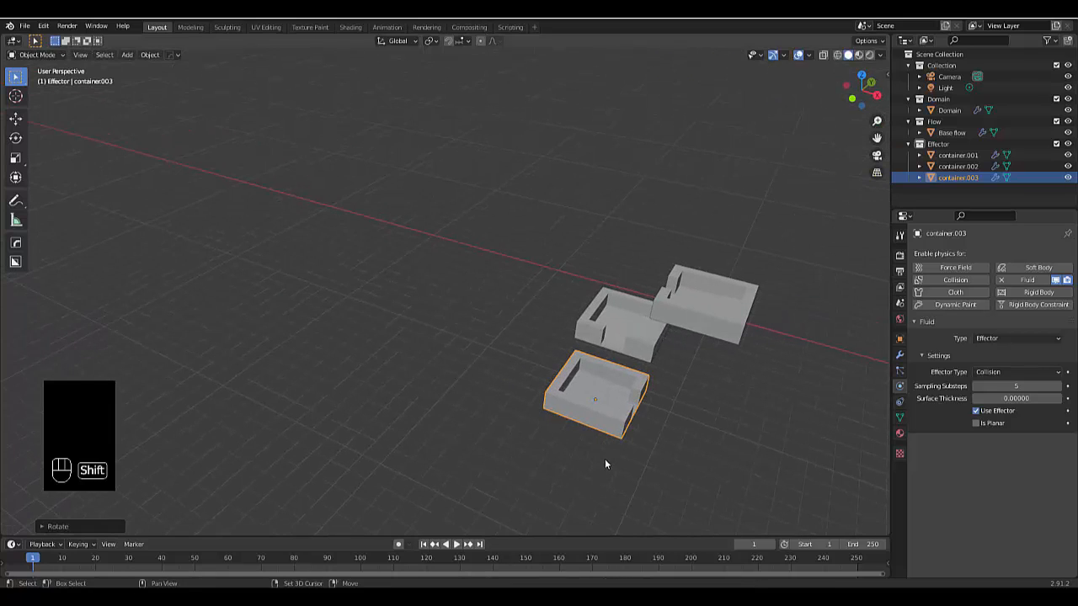
key(shift+d)
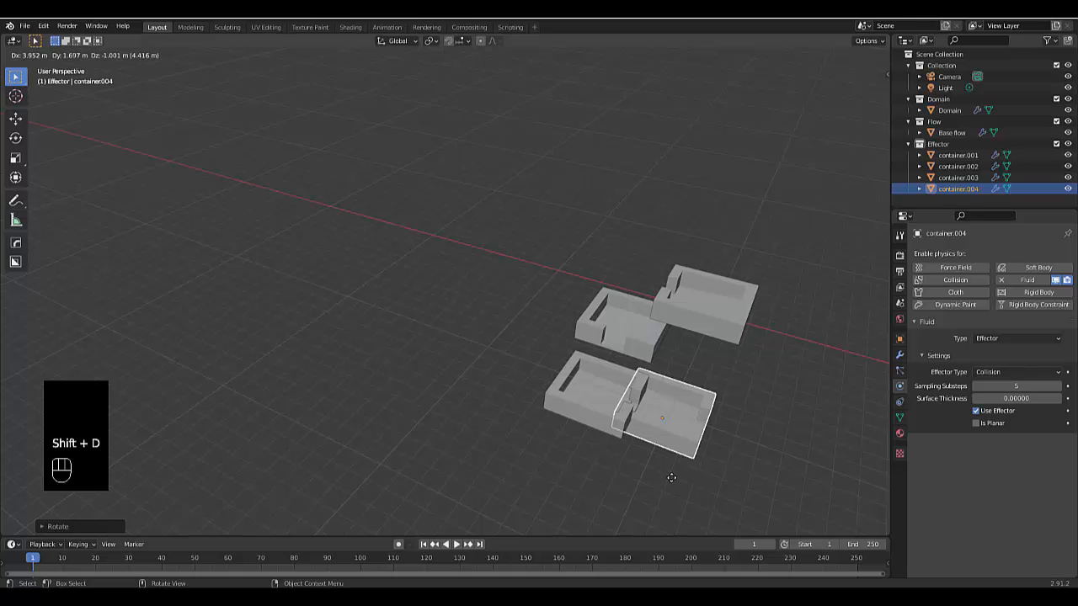
key(x)
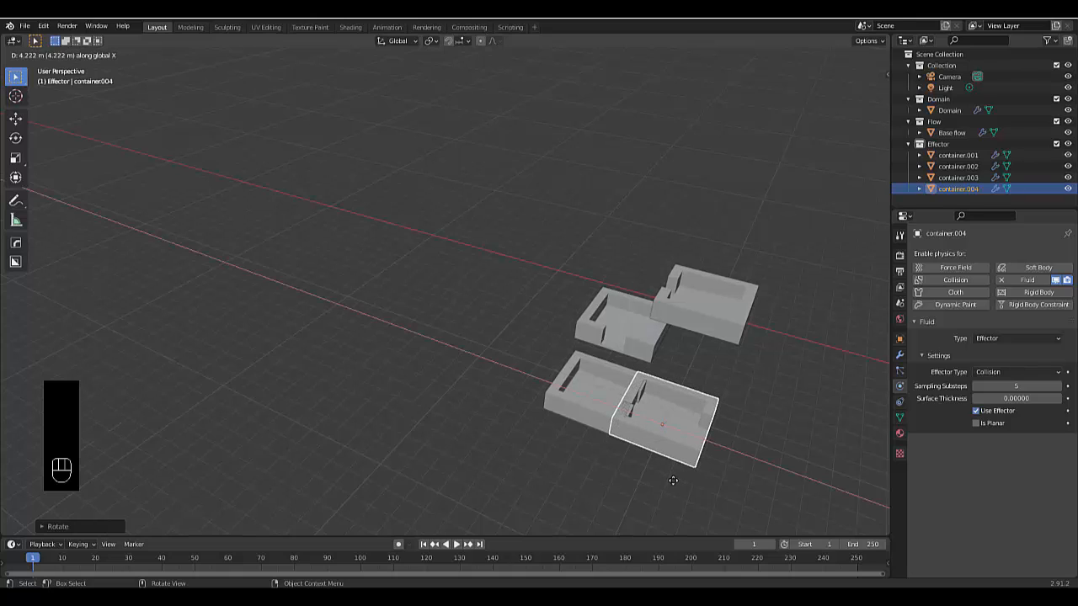
click(673, 481)
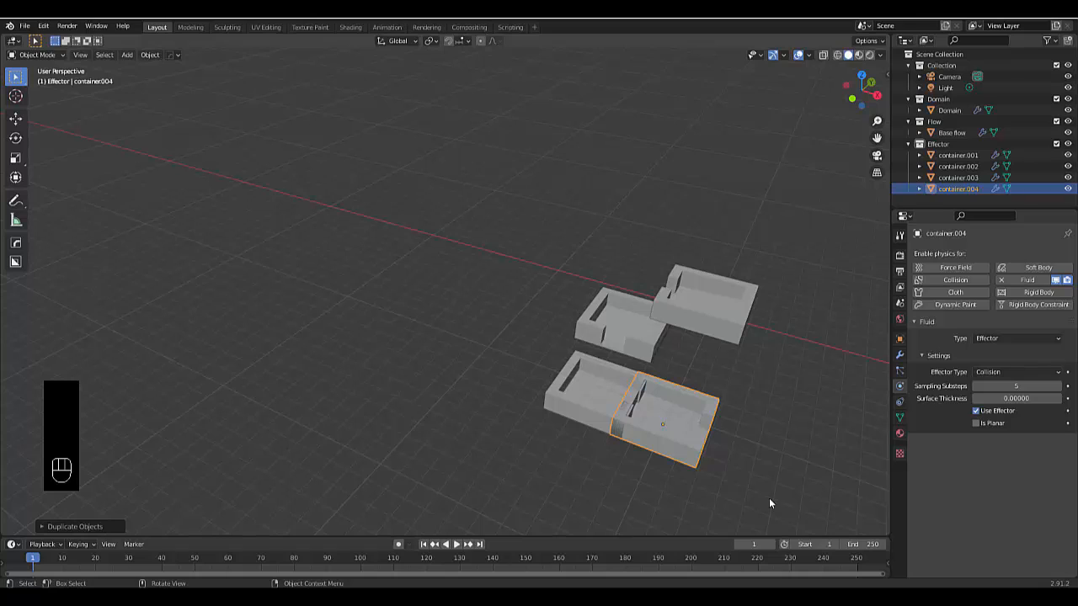
Rotate container.004 a quarter turn about the Z axis so its outlet faces positive Y
key(r)
text(z)
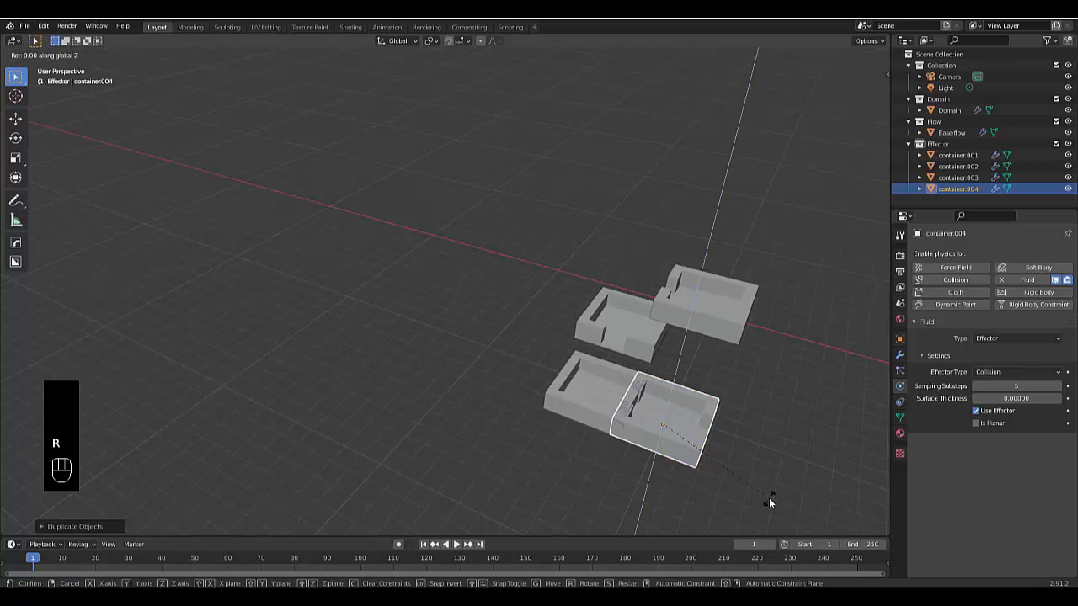
text(180)
key(Return)
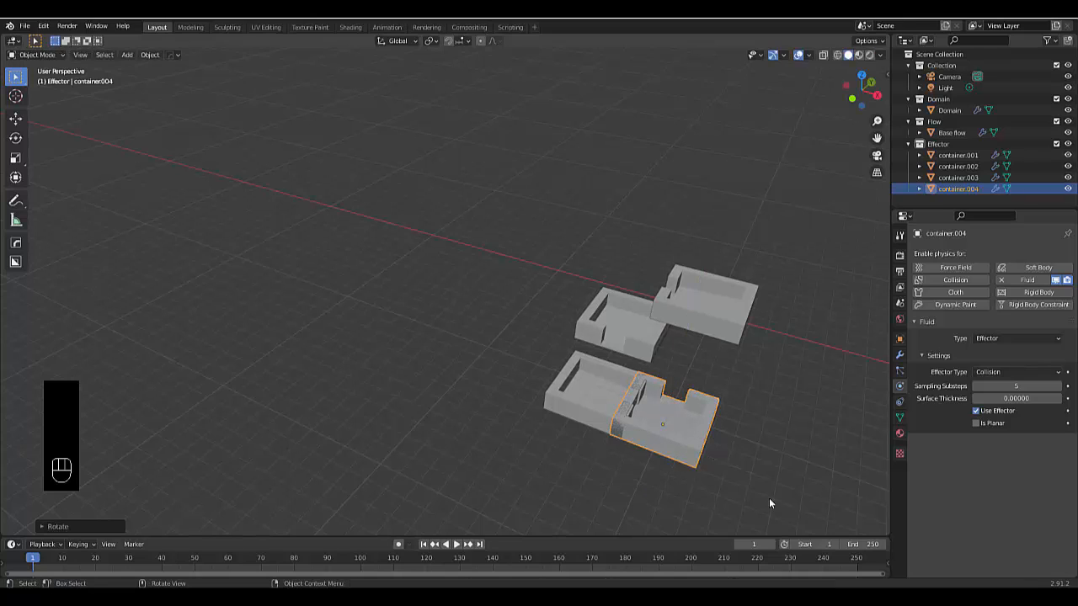
Lower container.004 along Z to just below container.003's outlet and check the cascade from the side
key(g)
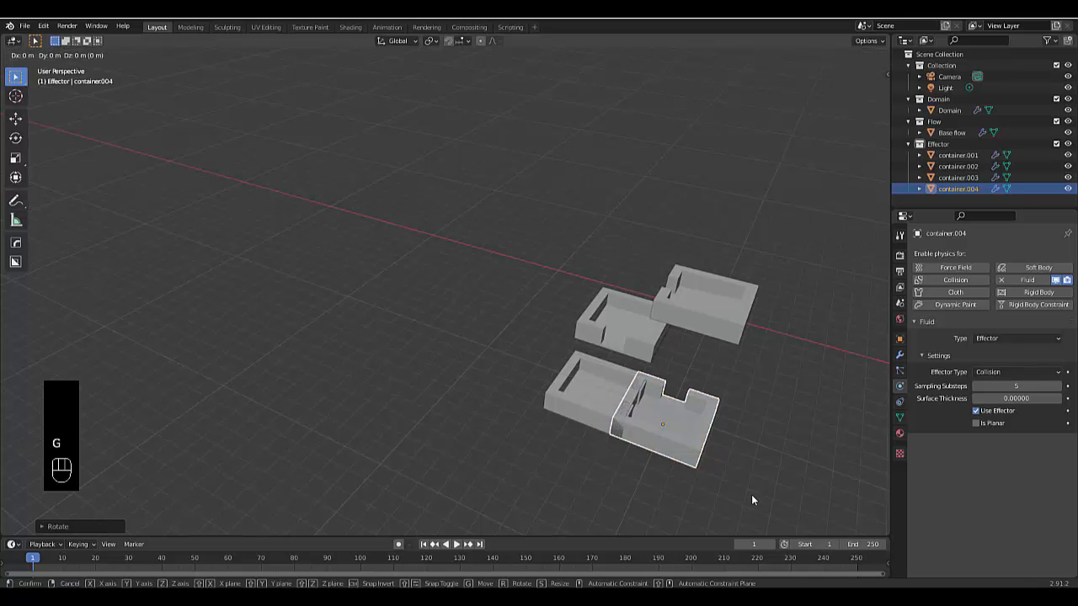
key(y)
click(750, 524)
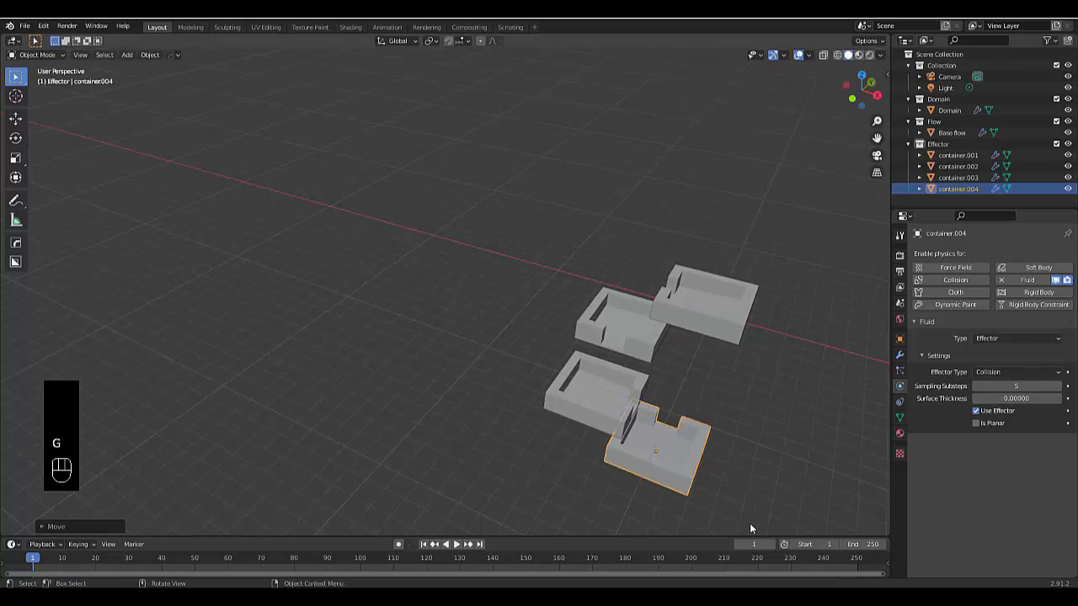
middle_drag(592, 474, 633, 248)
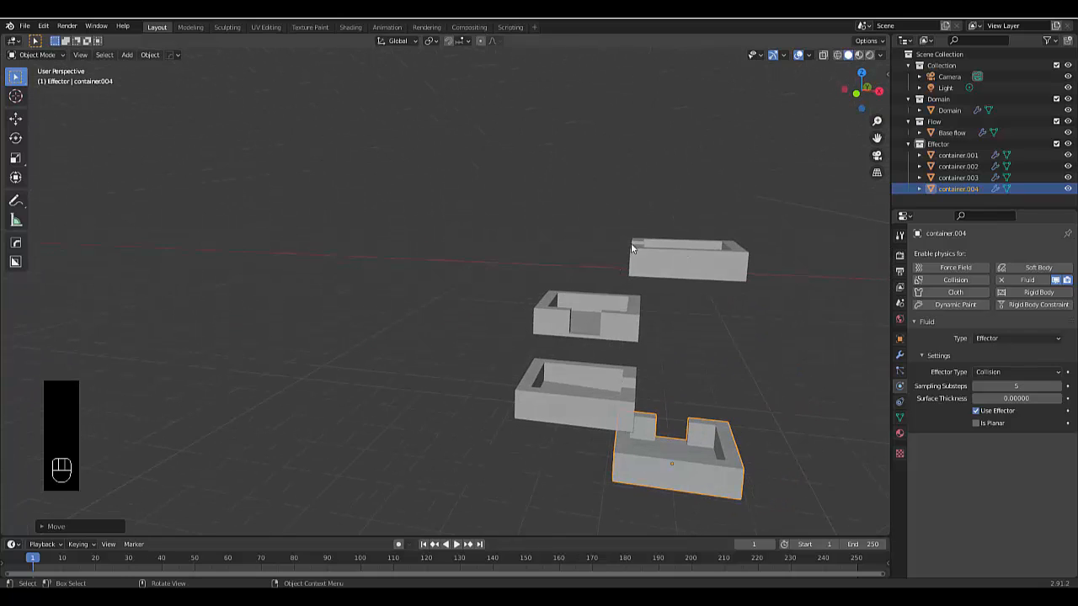
middle_drag(612, 412, 604, 202)
middle_drag(589, 434, 539, 395)
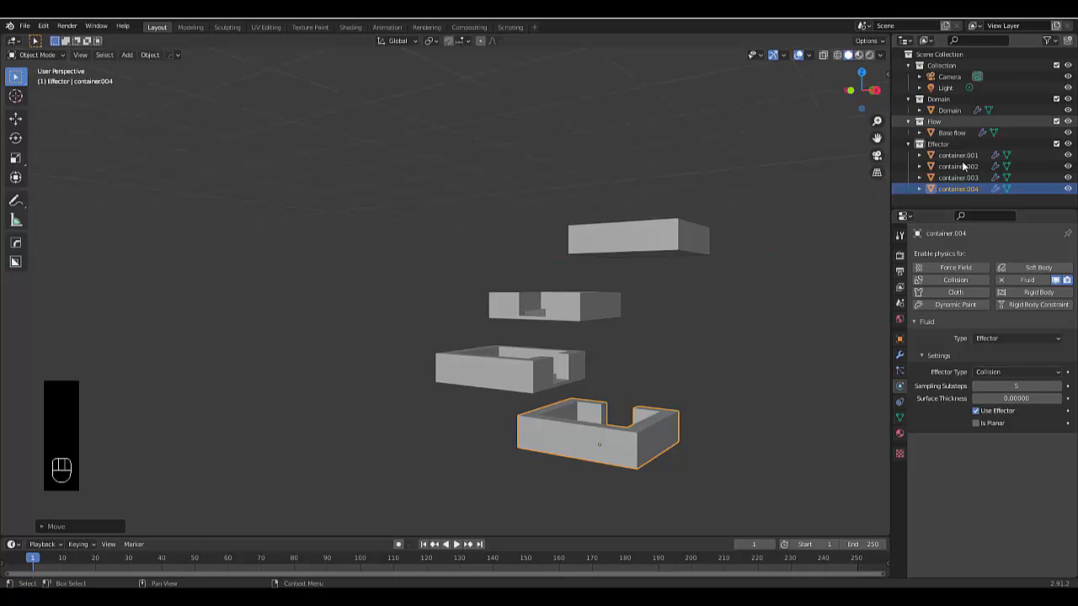
Select all four containers and, in top view, move them about 23 m along X to line up with the domain cube
scroll(603, 393, down, 5)
middle_drag(601, 395, 645, 411)
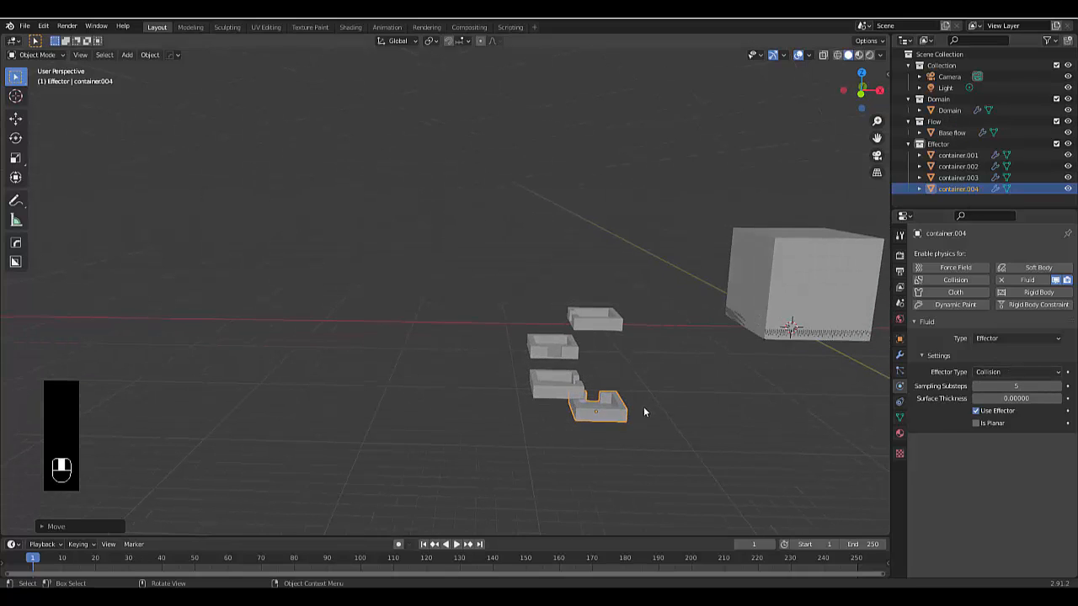
drag(456, 252, 627, 454)
key(KP_7)
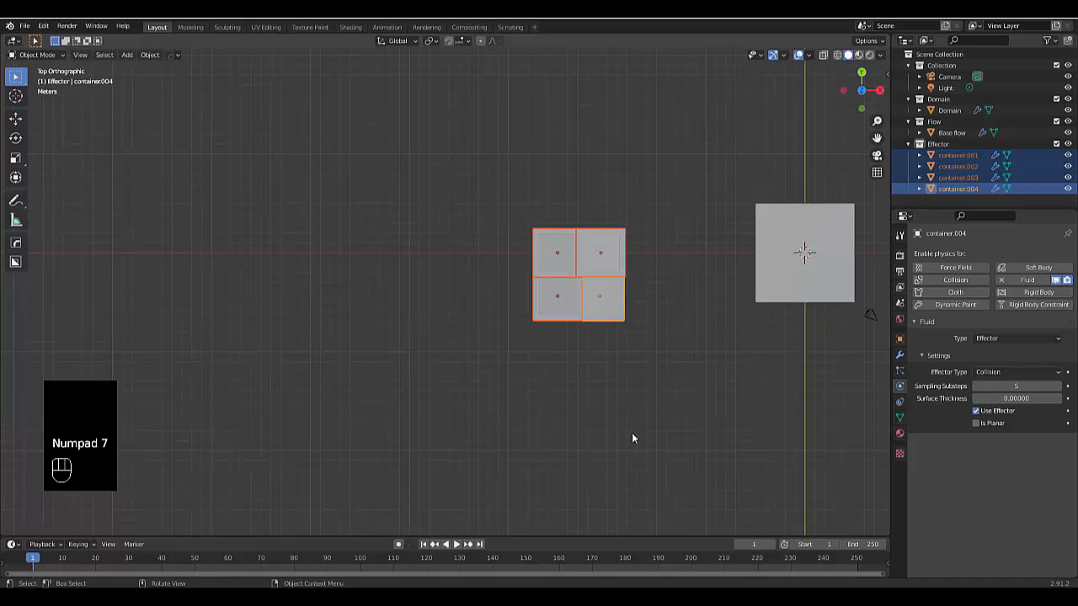
key(g)
key(x)
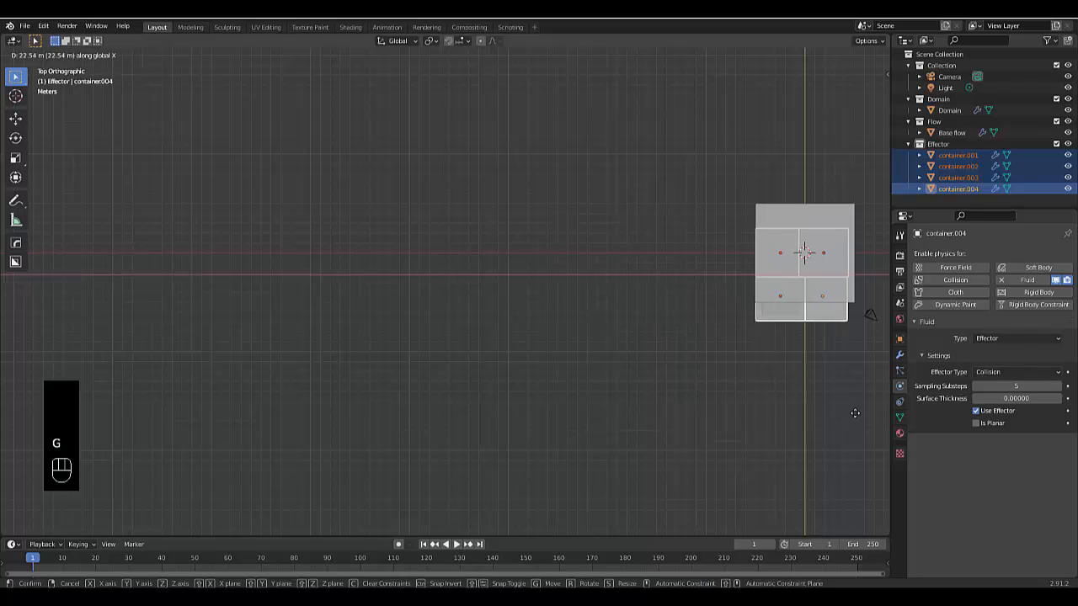
click(858, 413)
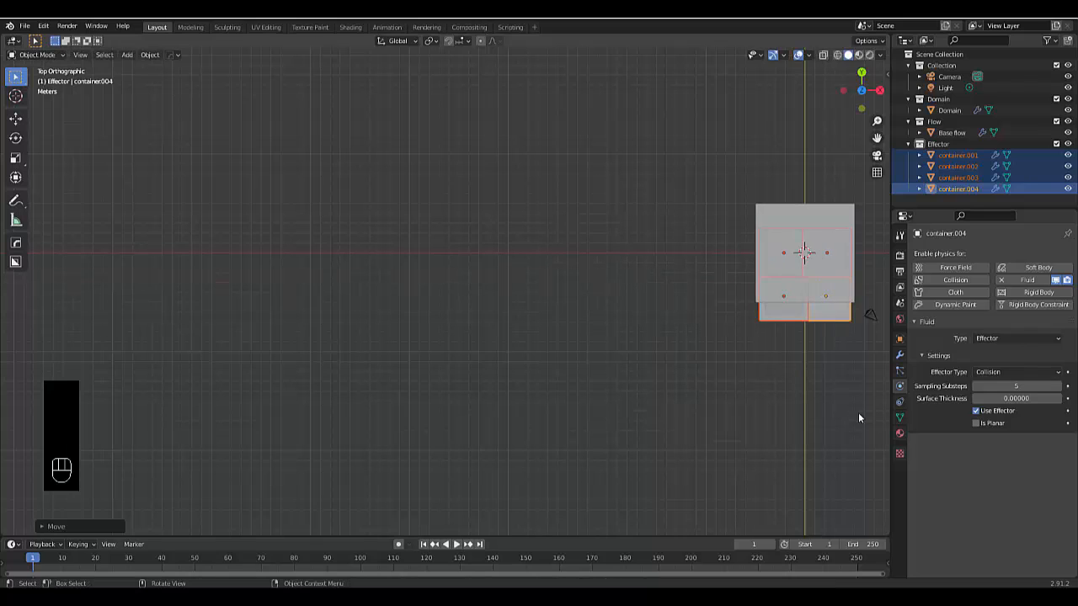
Move the four containers about 2.3 m along positive Y so they fit within the domain's outline
key(g)
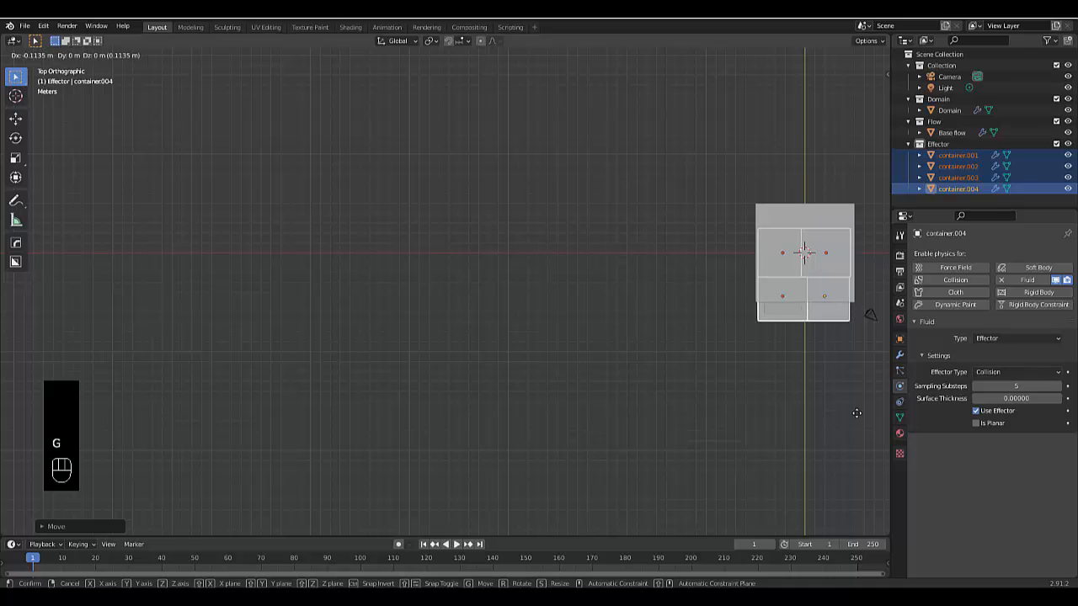
key(y)
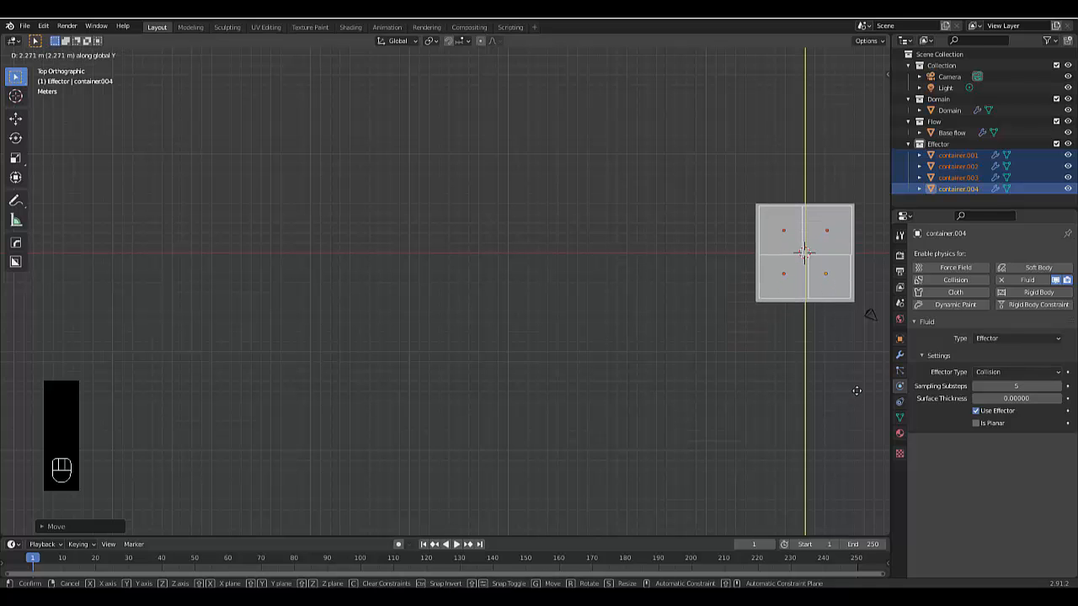
click(856, 391)
scroll(804, 380, down, 3)
scroll(788, 375, up, 4)
In front view, raise the four containers about 8.1 m along Z so they sit inside the domain's height
middle_drag(780, 367, 733, 237)
key(KP_1)
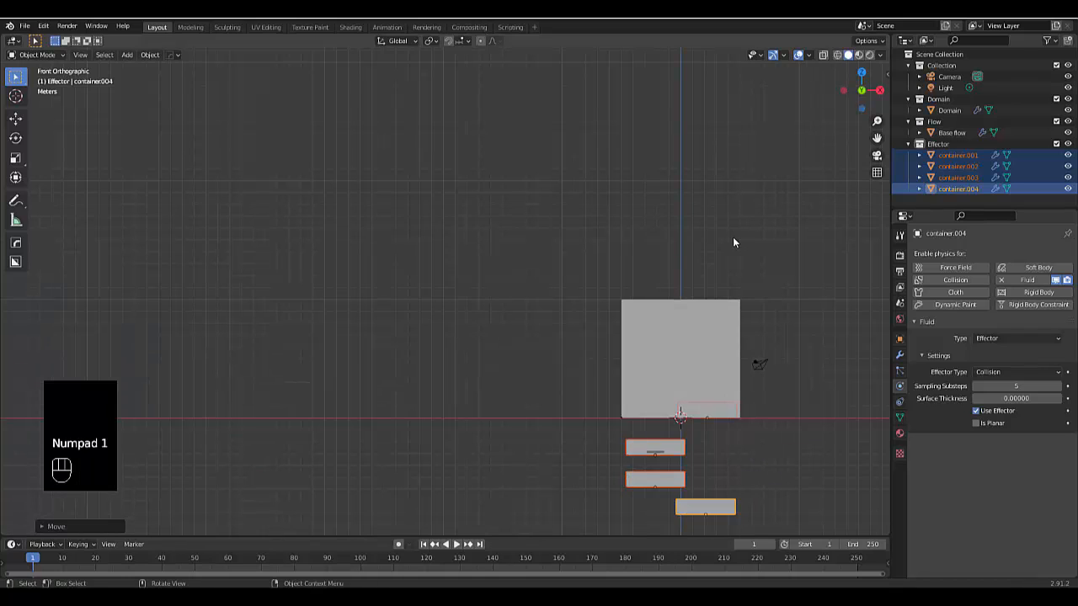
key(g)
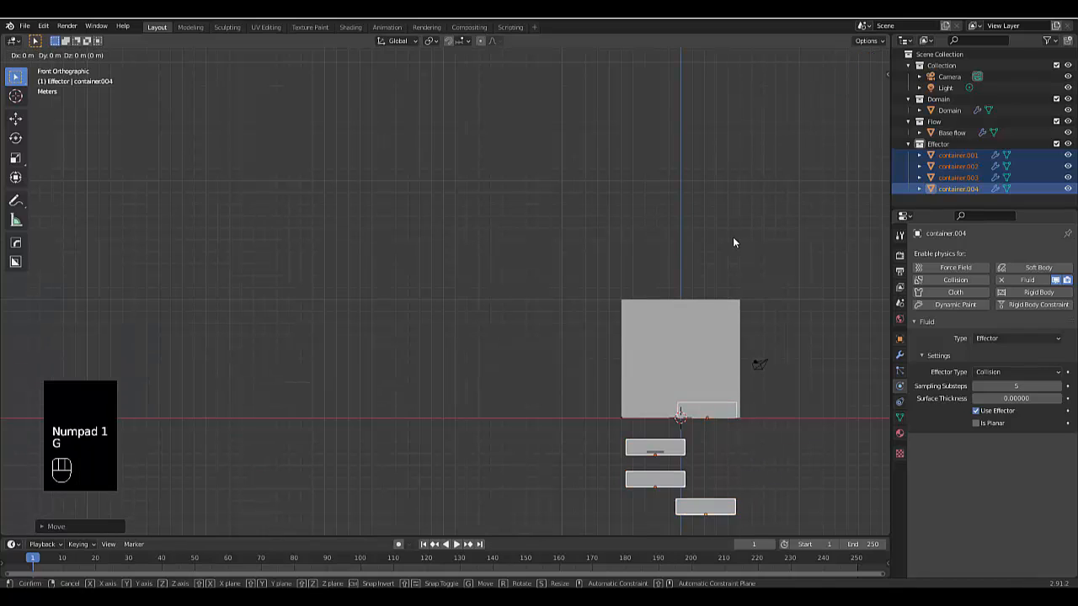
click(723, 141)
Scale the four containers down to about 0.54 and raise them along Z into the upper part of the domain
key(s)
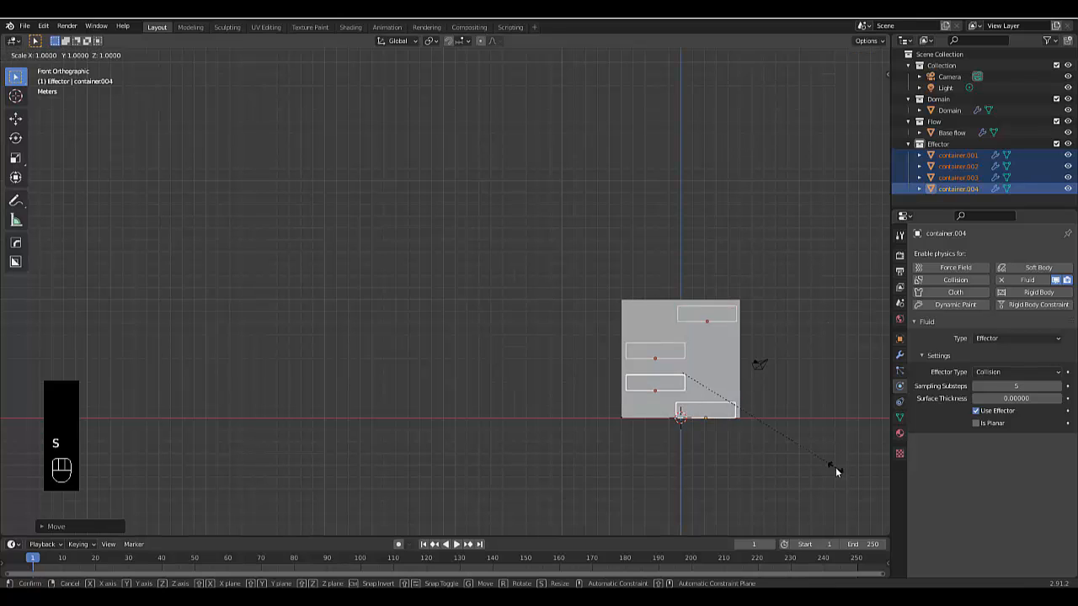
click(768, 416)
key(g)
key(z)
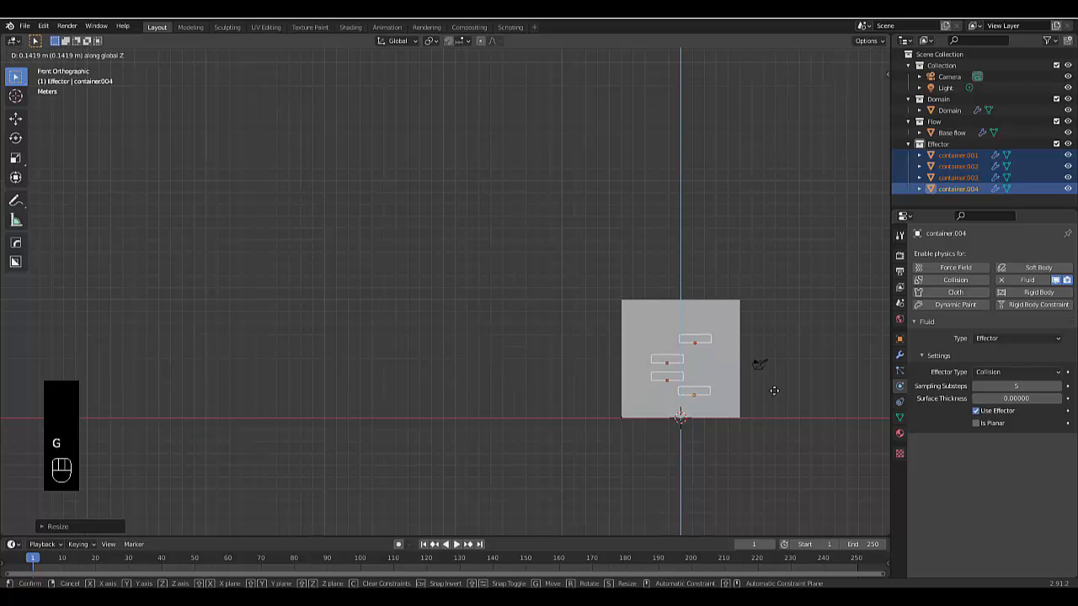
click(778, 386)
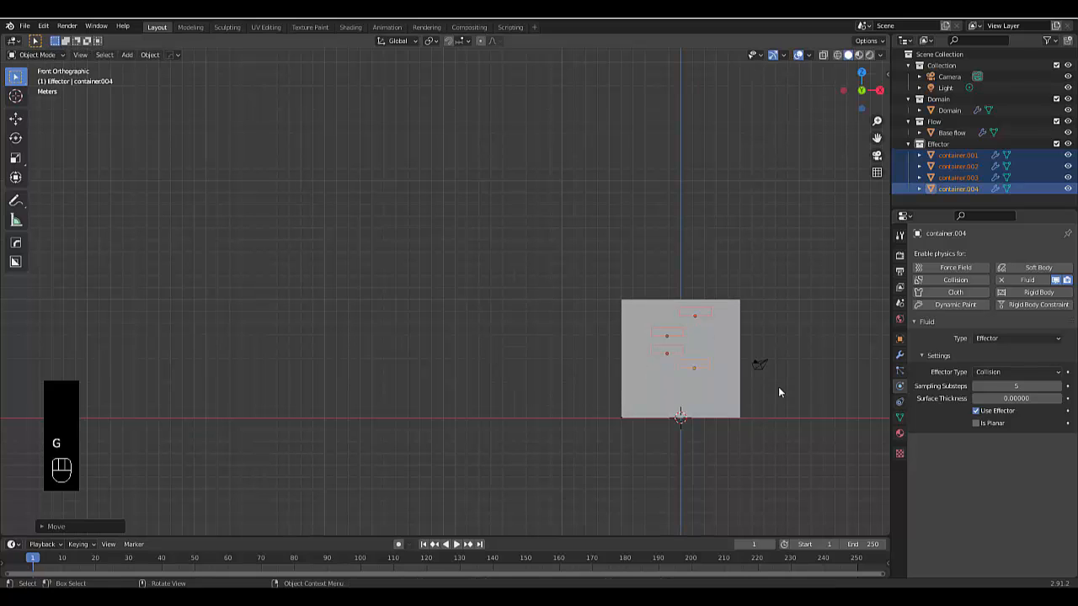
Deselect the containers, add a UV sphere at the world origin, and hide the domain cube
middle_drag(682, 355, 704, 468)
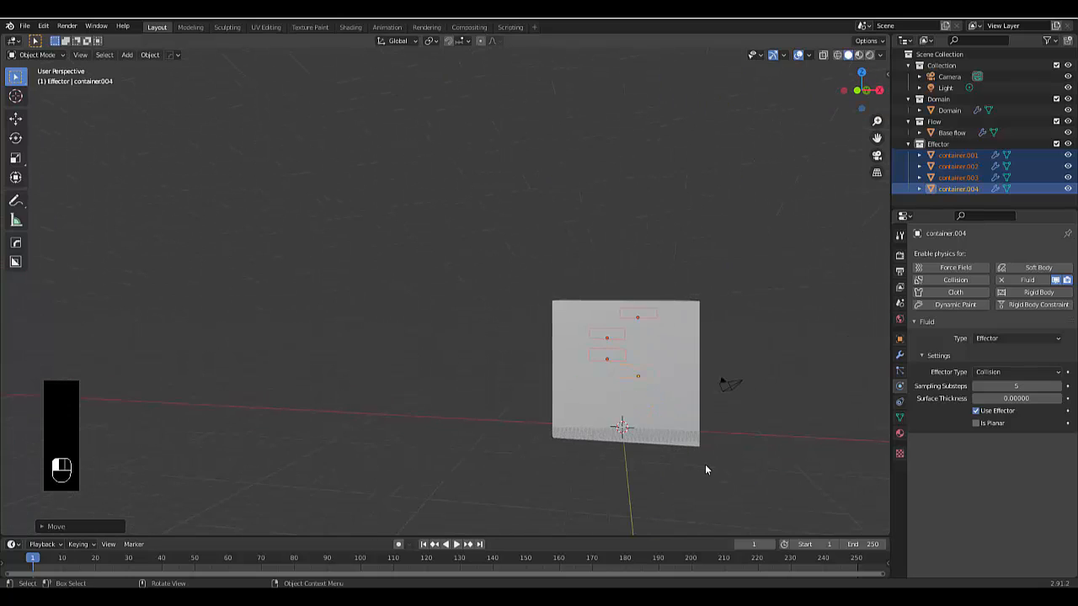
drag(705, 465, 917, 195)
click(725, 464)
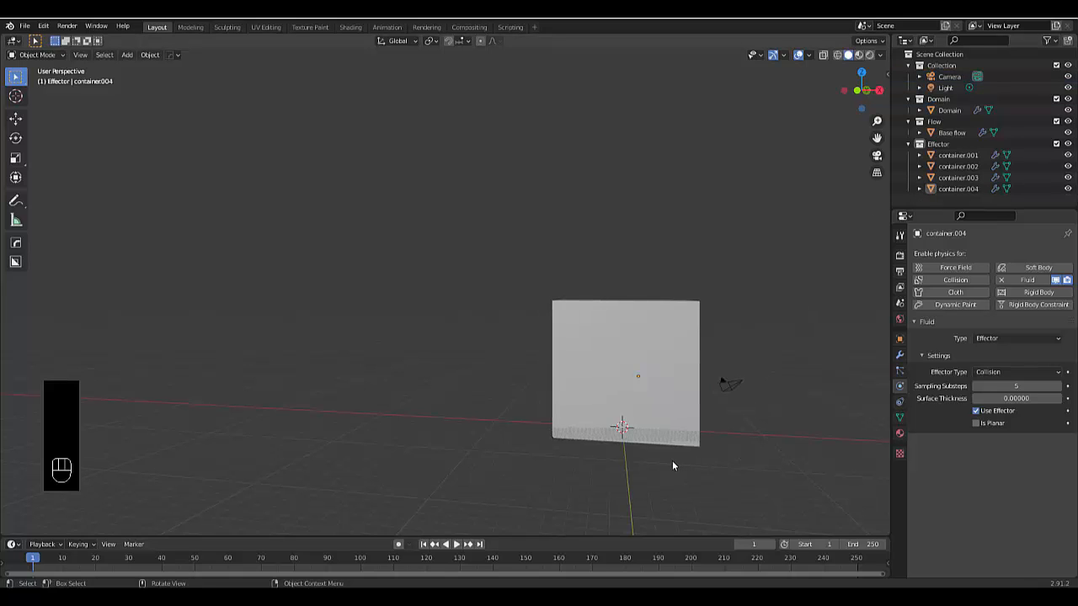
scroll(672, 461, up, 1)
key(shift+a)
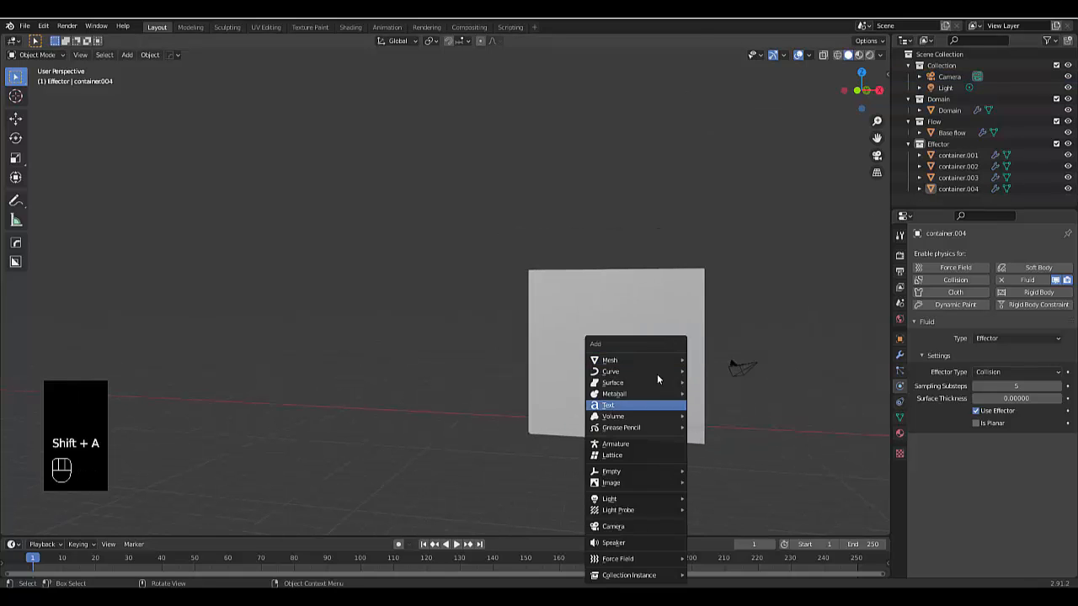
mouse_move(646, 362)
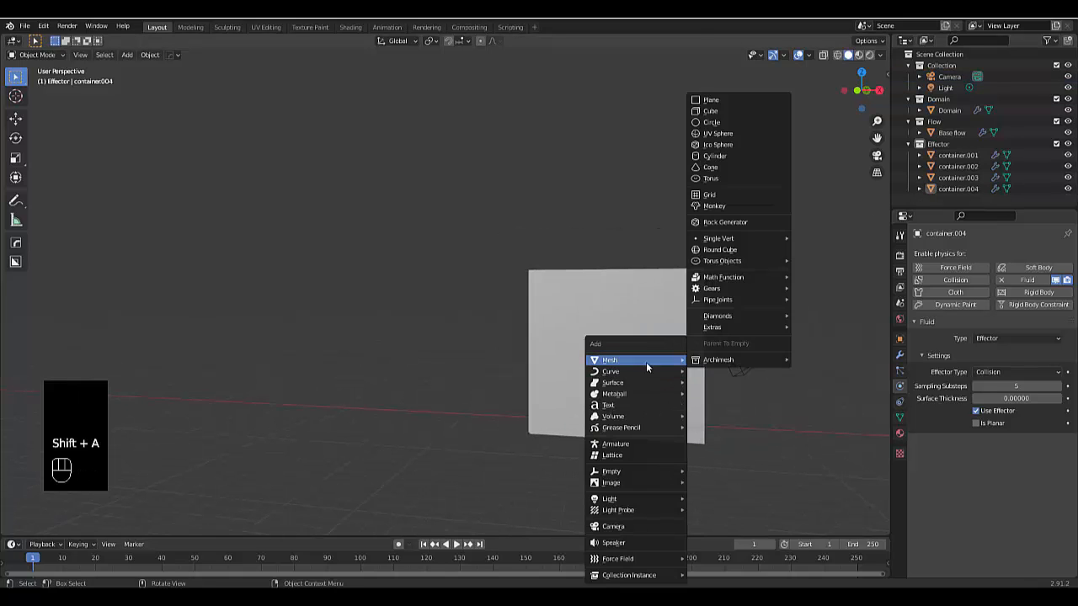
click(721, 135)
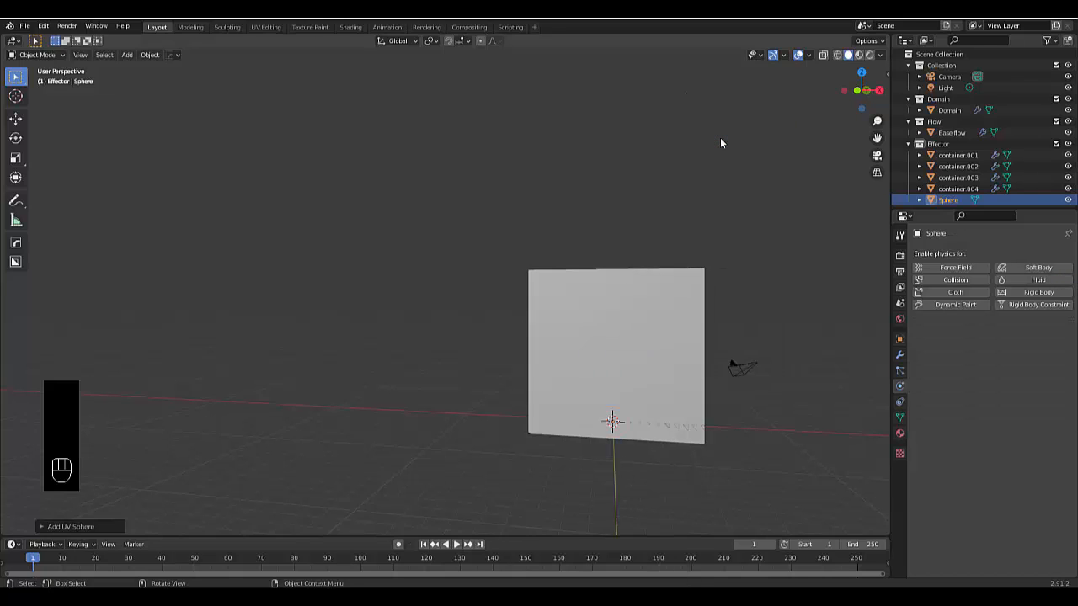
click(626, 318)
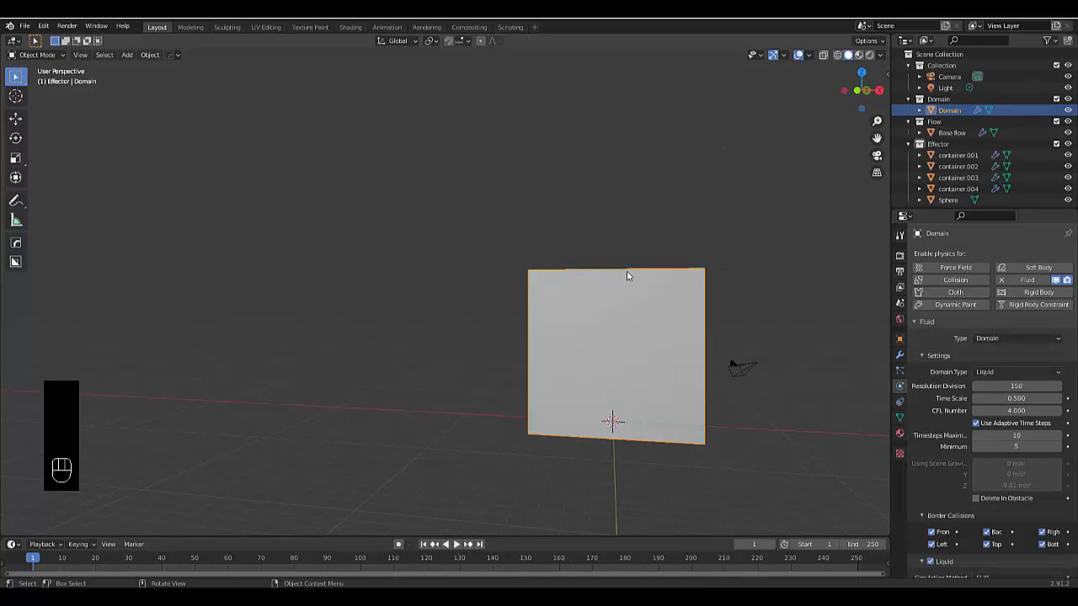
key(h)
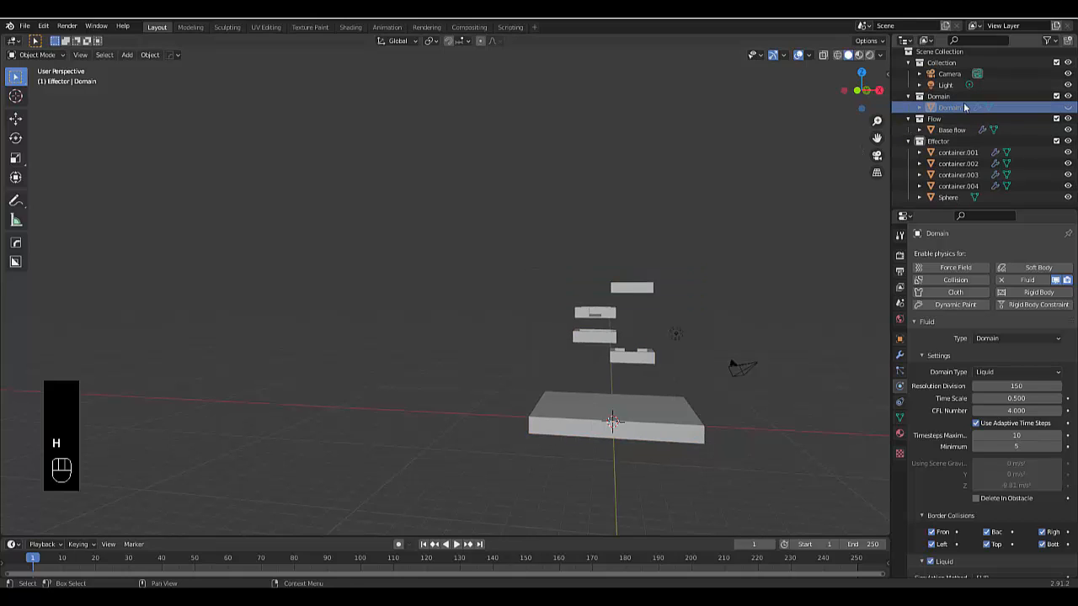
Place the sphere in the Flow collection and rename it "active flow"
click(951, 199)
drag(954, 198, 941, 115)
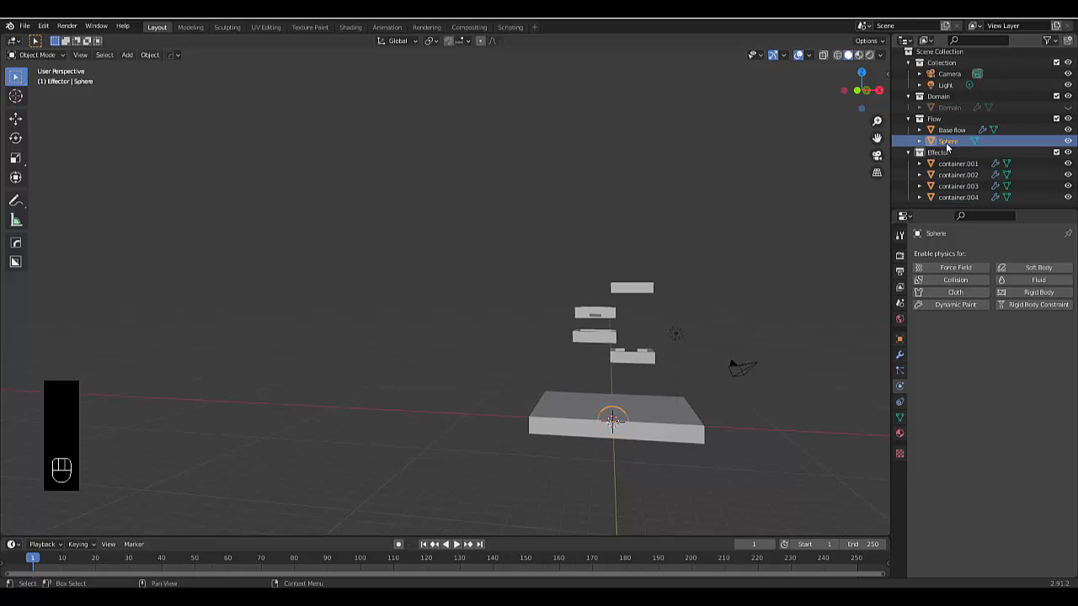
double_click(949, 141)
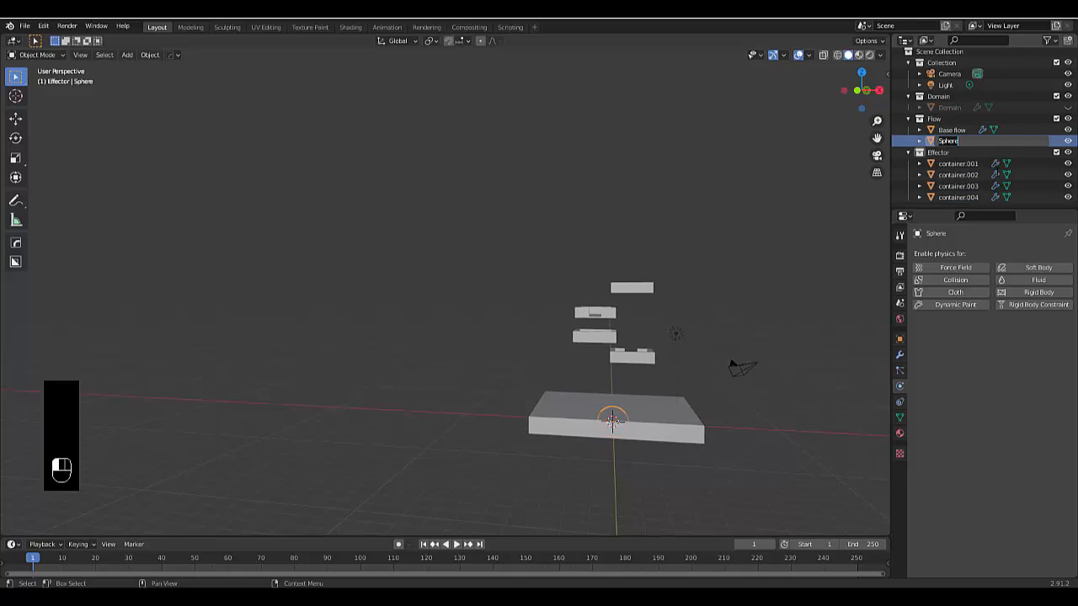
text(active flow)
key(Return)
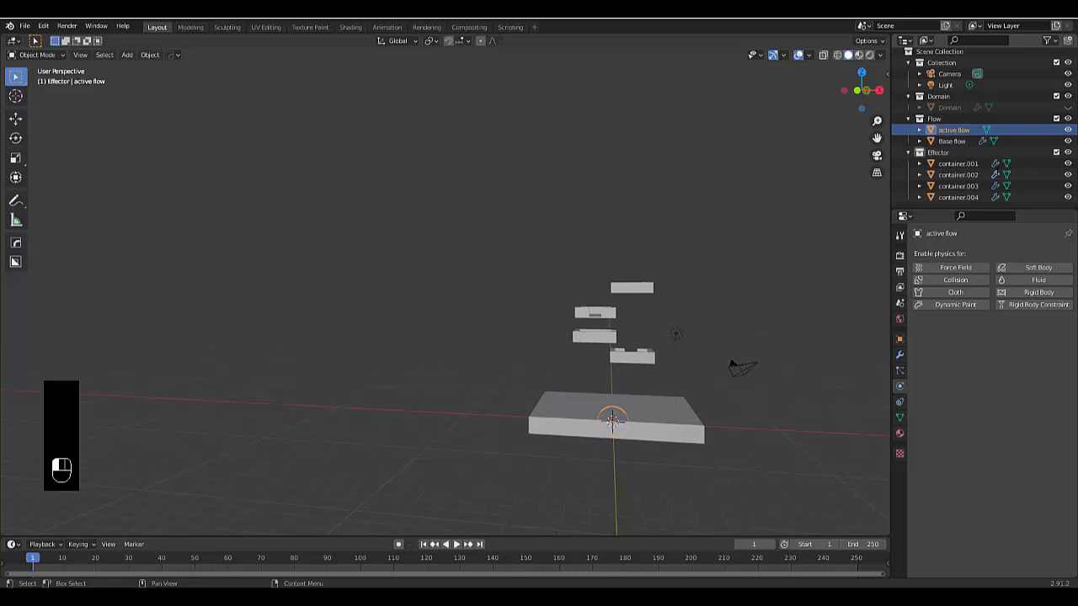
In front view, raise the sphere about 8.9 m along Z to the topmost container and scale it to about 0.44
middle_drag(599, 430, 645, 430)
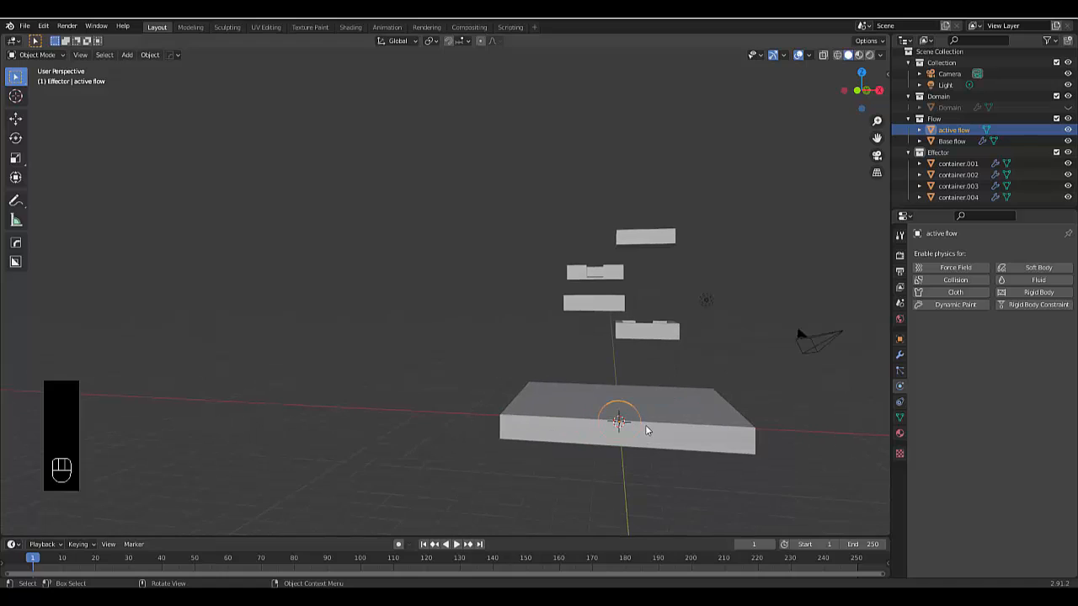
key(KP_1)
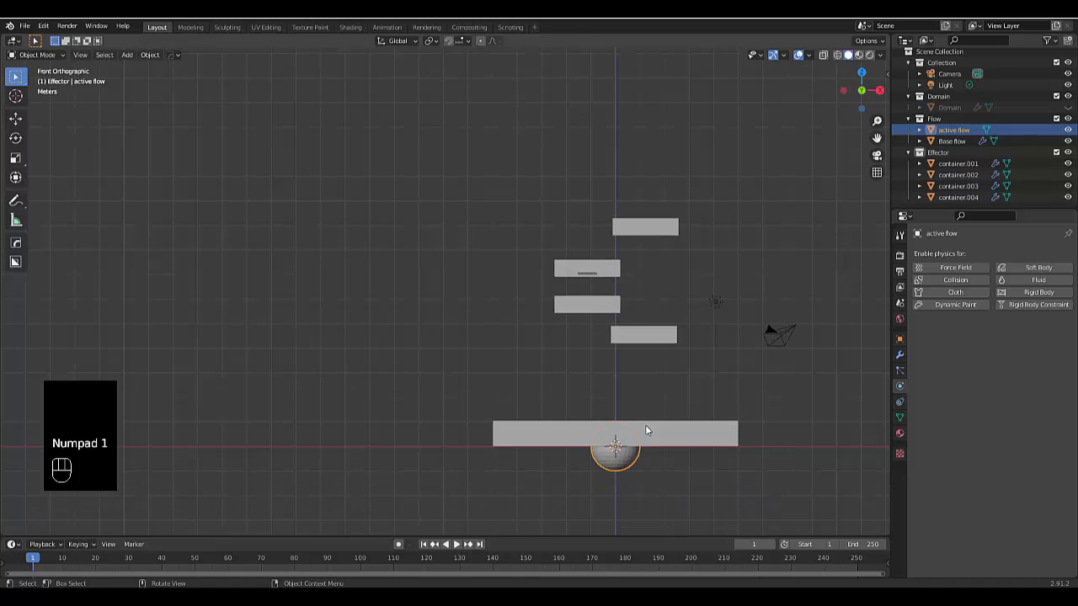
key(g)
key(z)
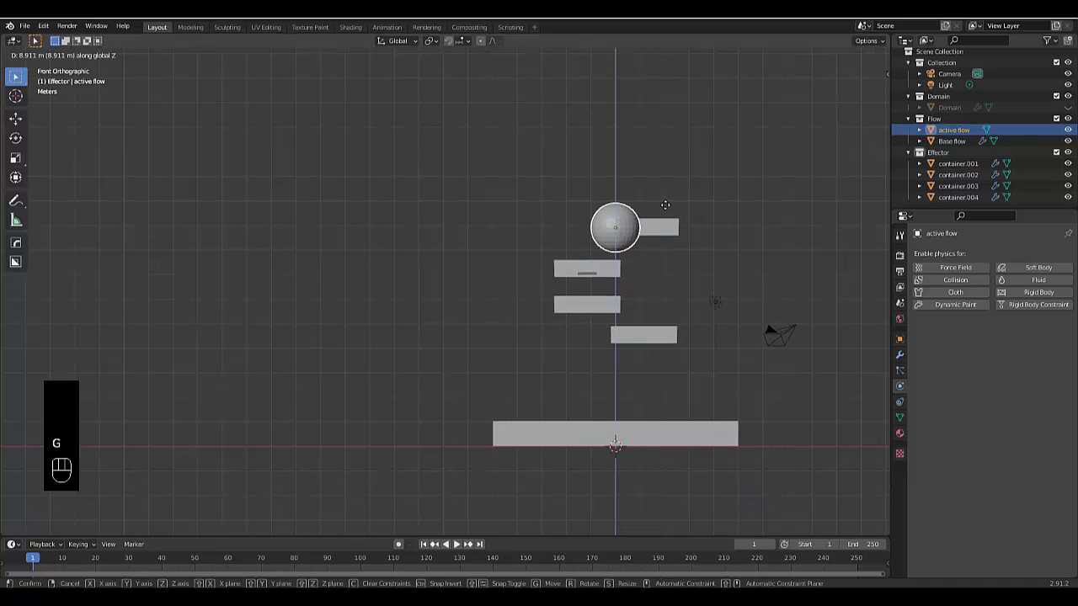
click(665, 205)
key(s)
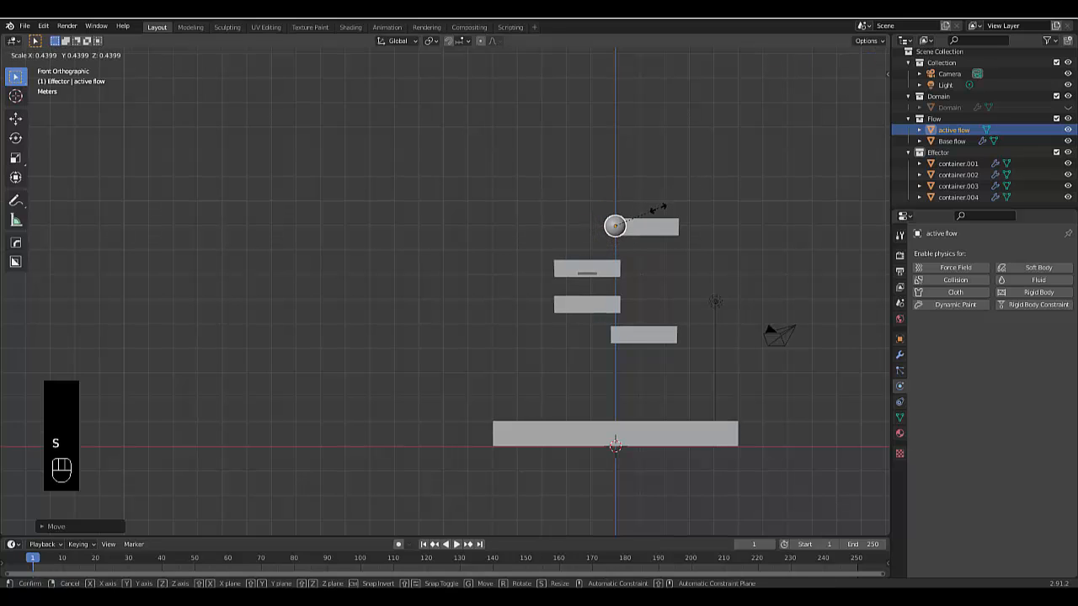
click(656, 213)
Center the sphere on the topmost container by moving it along positive X and about 0.9 m along positive Y
key(g)
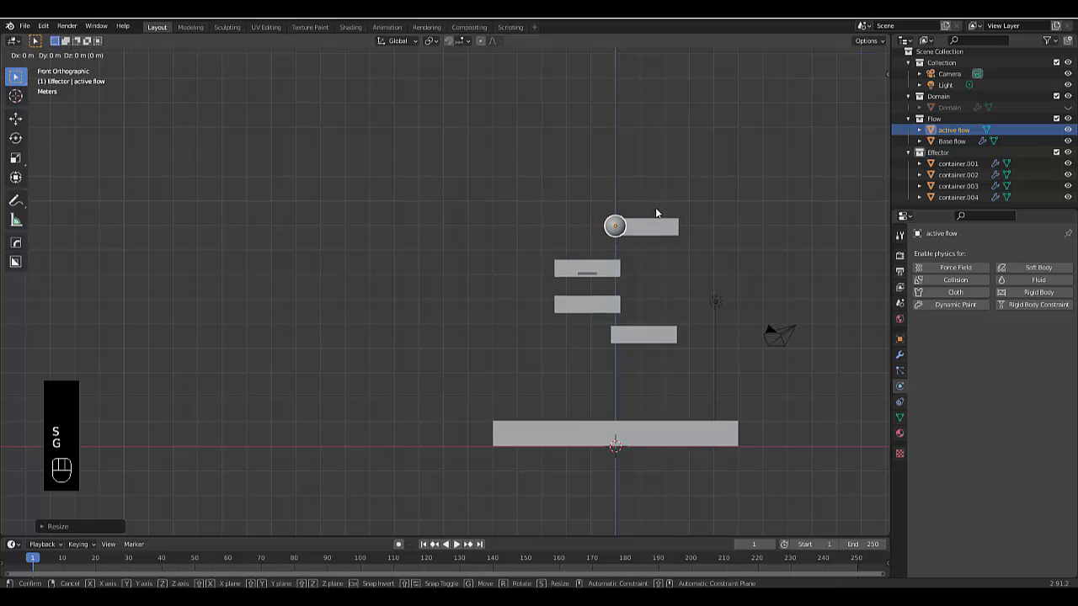
key(x)
click(686, 211)
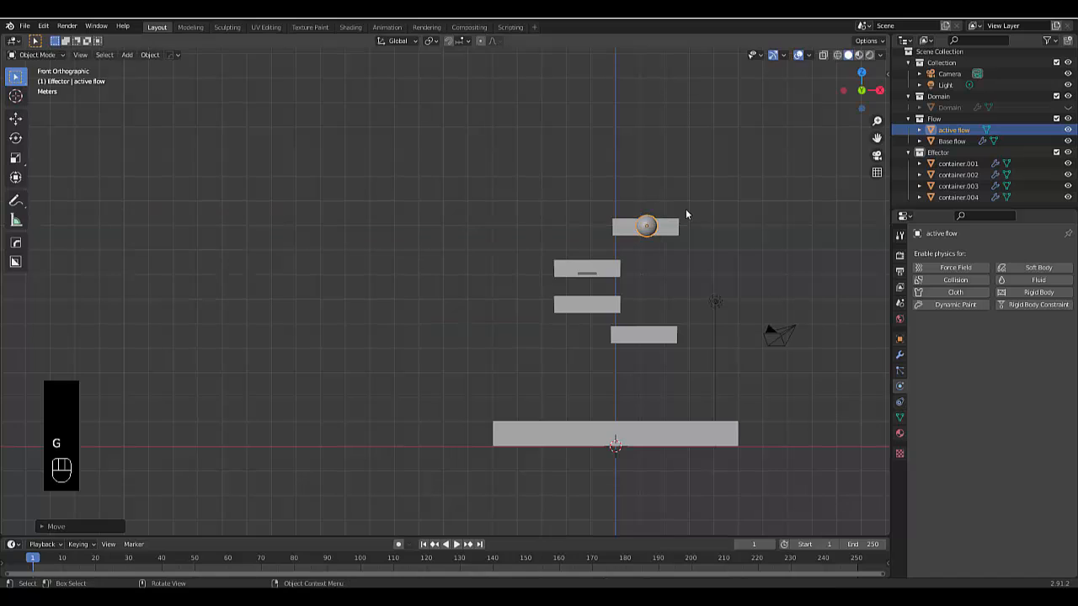
key(KP_3)
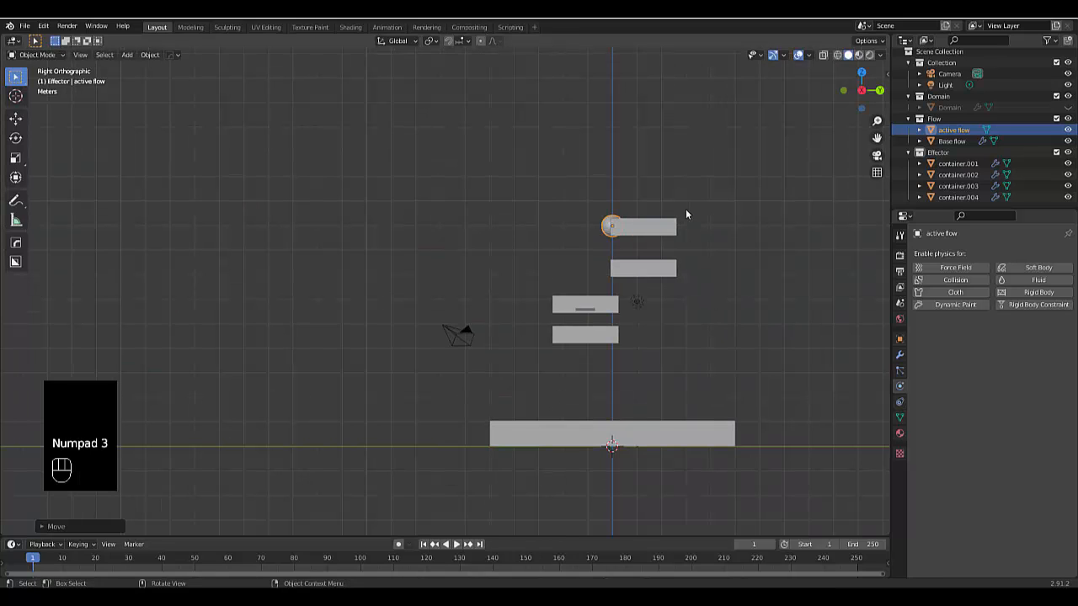
key(g)
key(y)
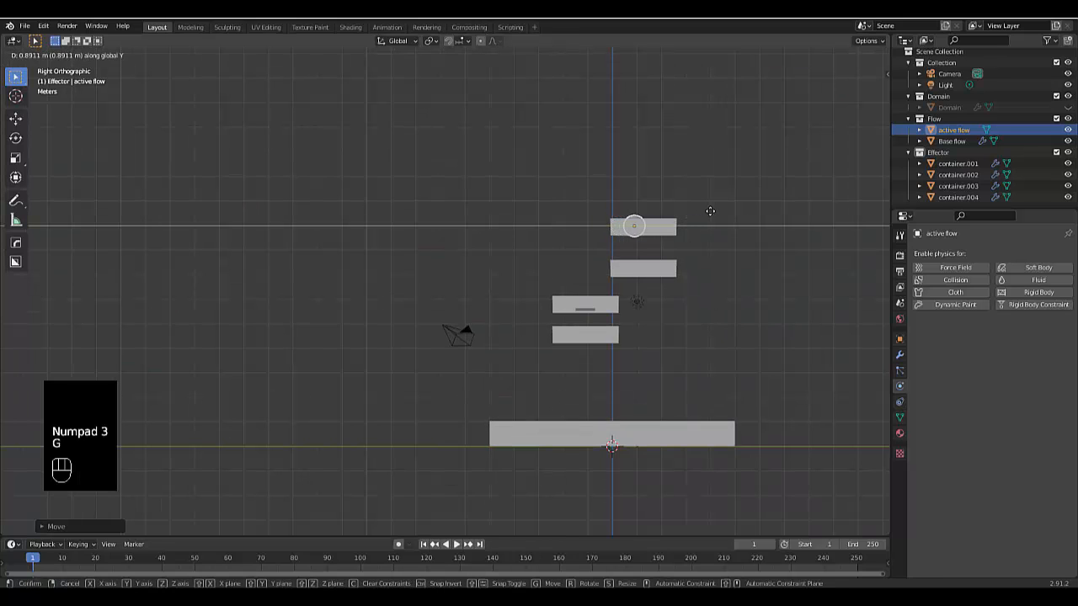
click(708, 214)
Raise the sphere about 0.1 m along Z and scale it down so it clears the topmost container's floor
scroll(663, 222, up, 6)
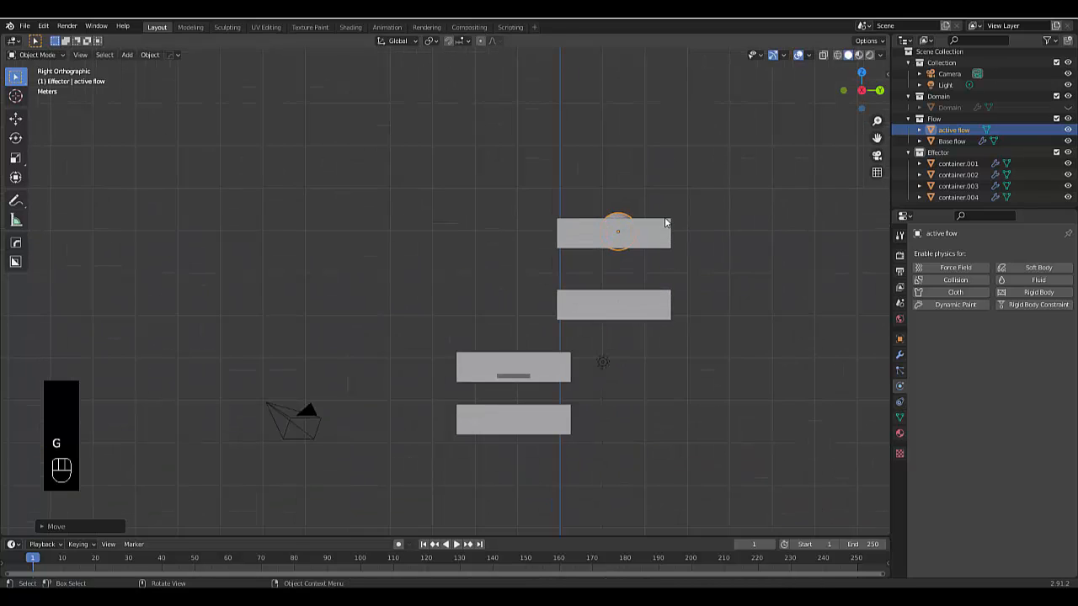
scroll(599, 245, up, 4)
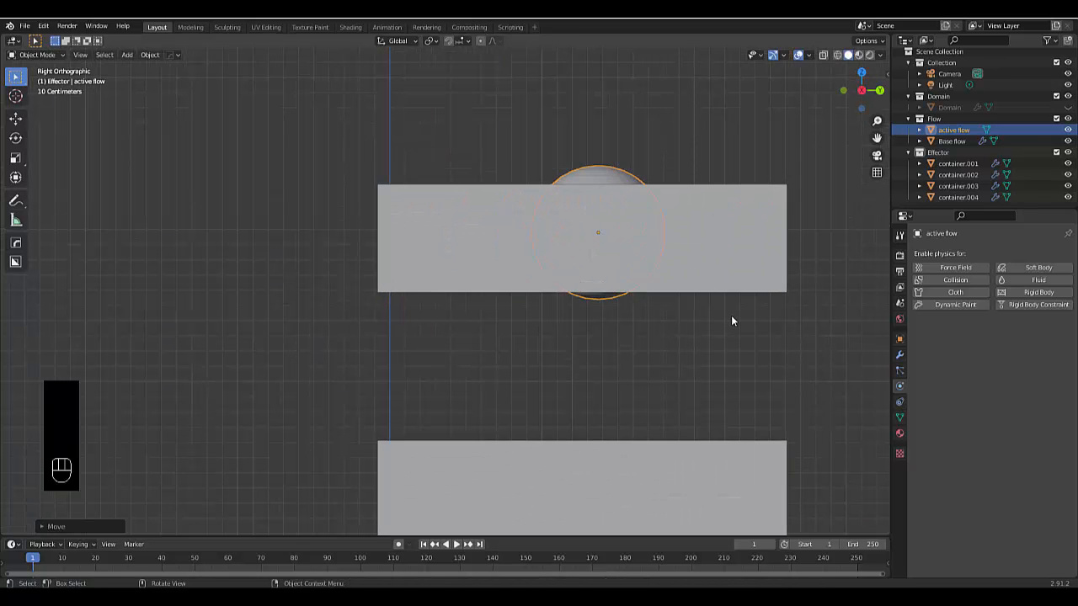
key(g)
key(z)
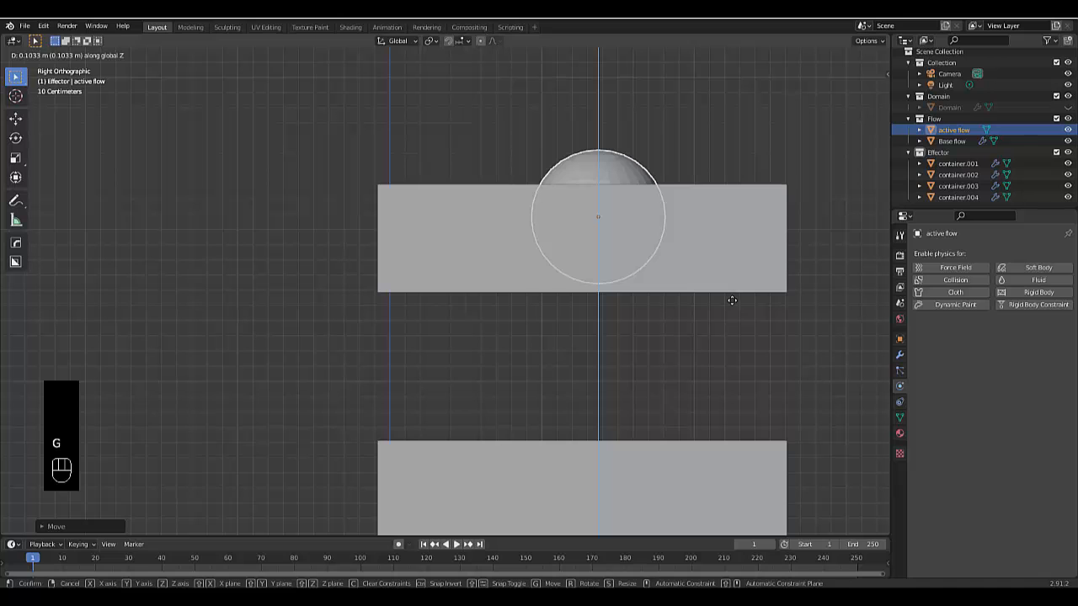
click(731, 300)
key(s)
click(739, 296)
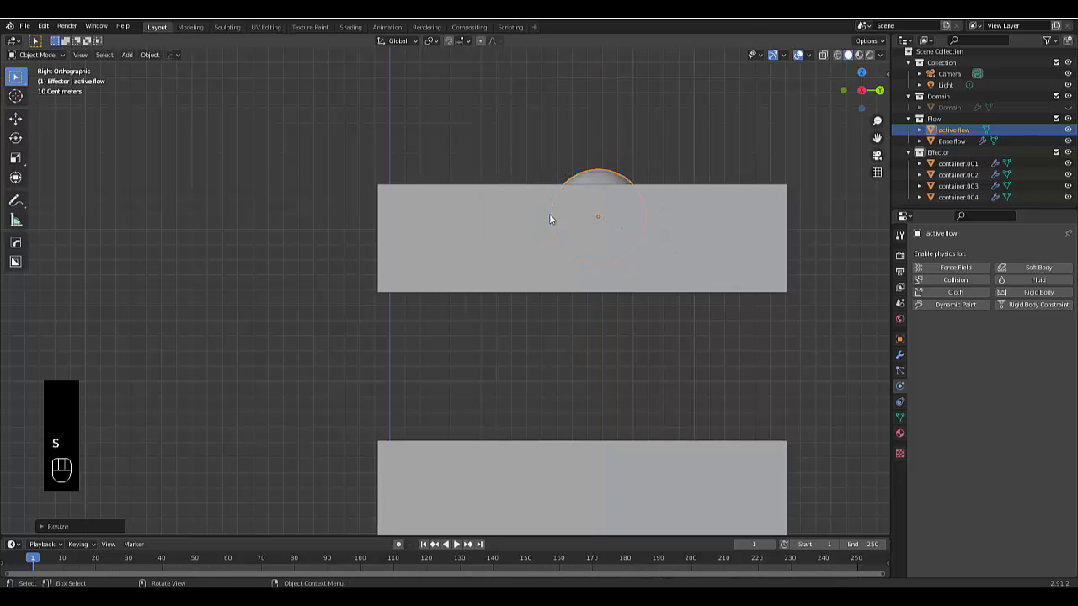
Enable fluid physics on the sphere with type Flow, flow type Liquid and flow behavior Inflow
right_click(580, 179)
middle_drag(581, 181, 611, 202)
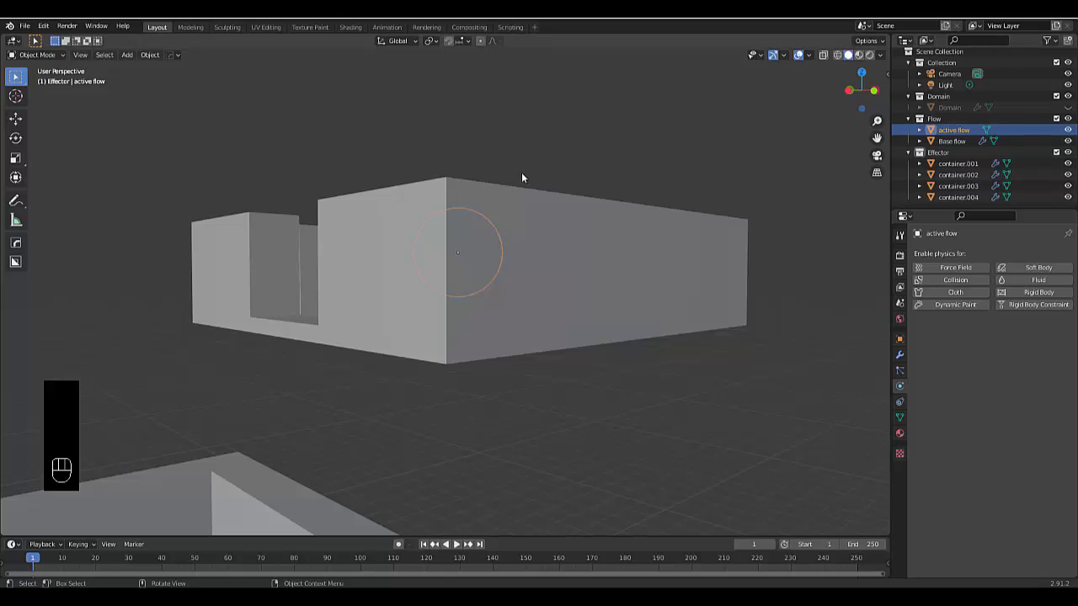
middle_drag(524, 175, 424, 212)
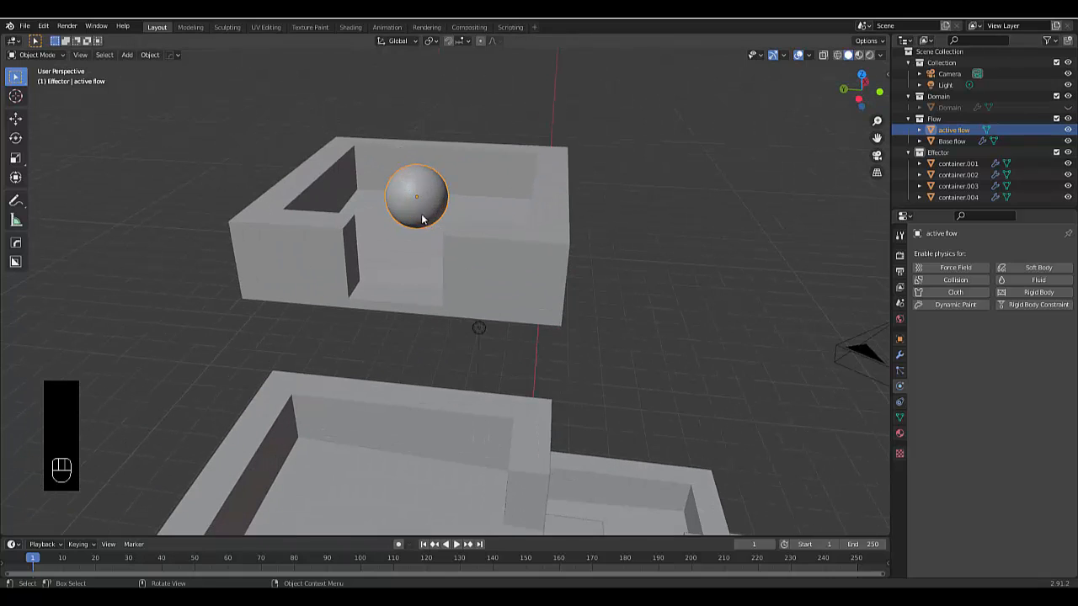
click(1011, 281)
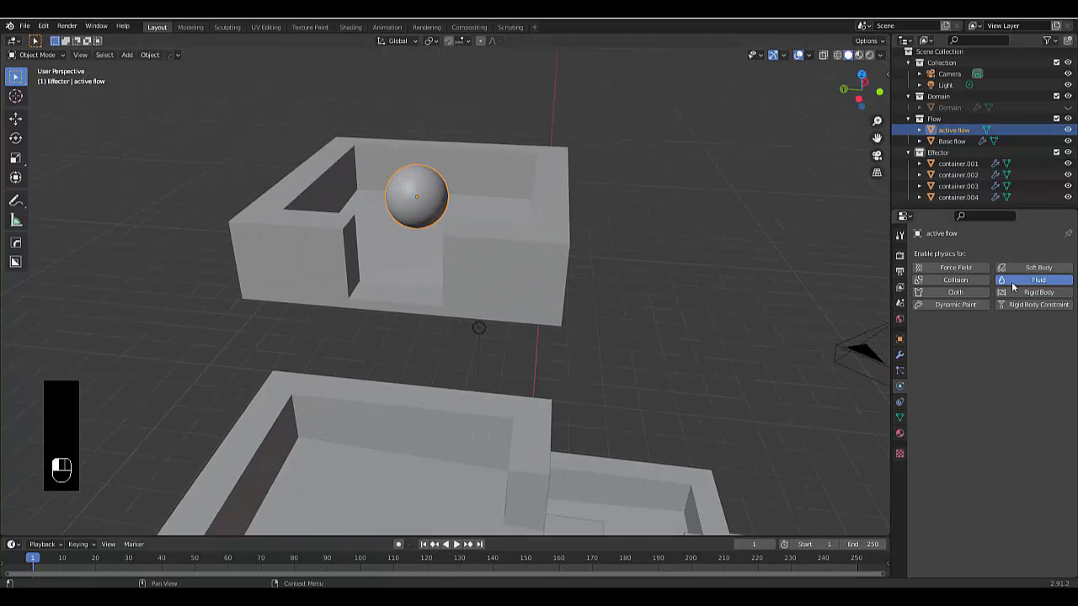
click(1006, 338)
click(986, 377)
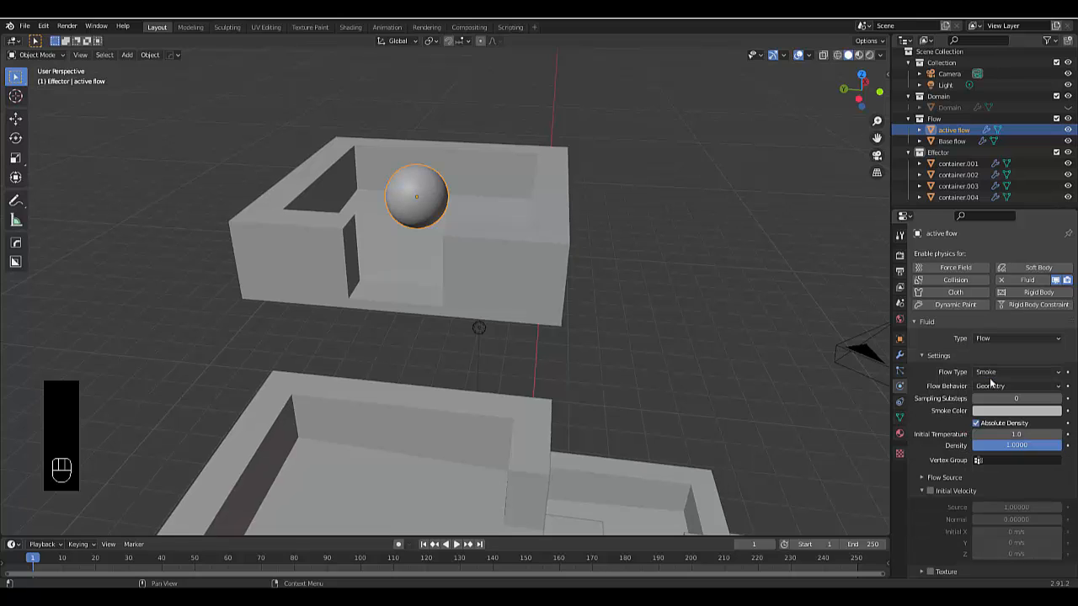
click(984, 373)
click(984, 422)
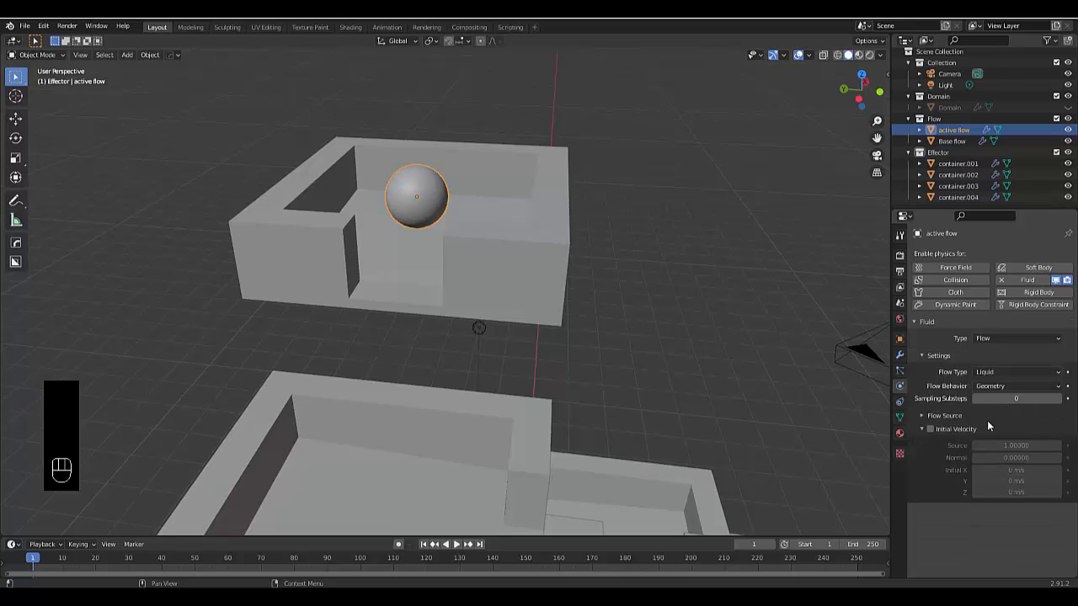
click(987, 386)
click(985, 400)
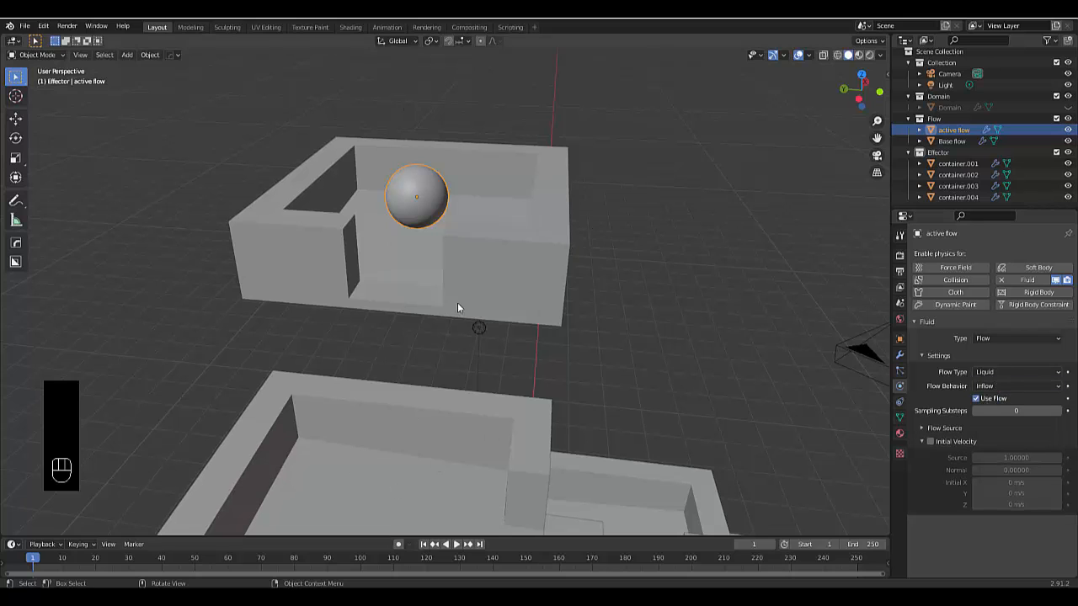
Set the sphere's flow sampling substeps to 5
middle_drag(457, 307, 436, 299)
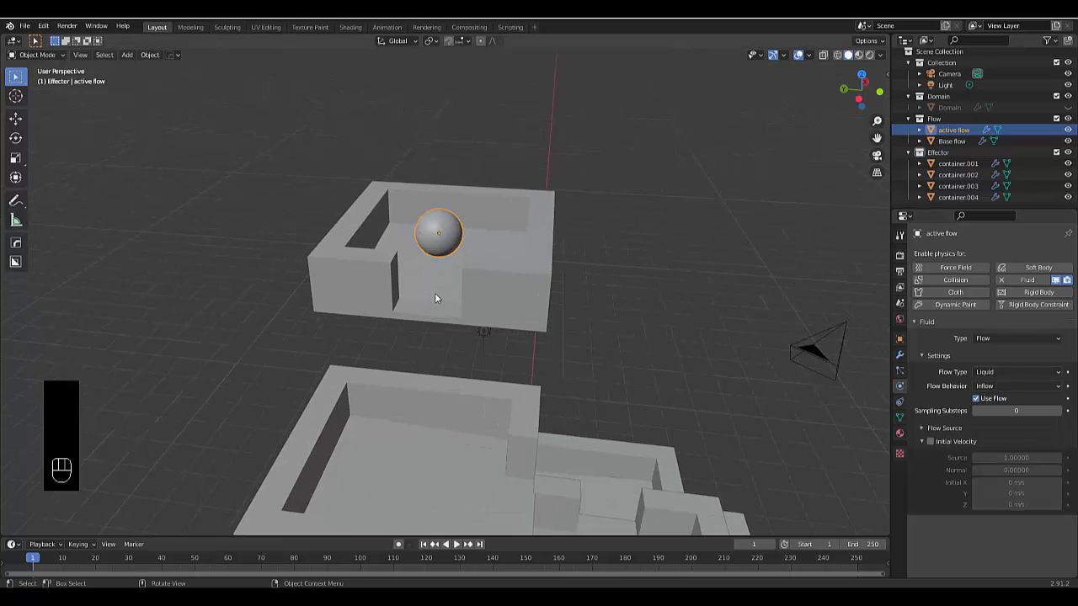
scroll(435, 312, down, 3)
scroll(463, 229, up, 4)
scroll(610, 301, down, 5)
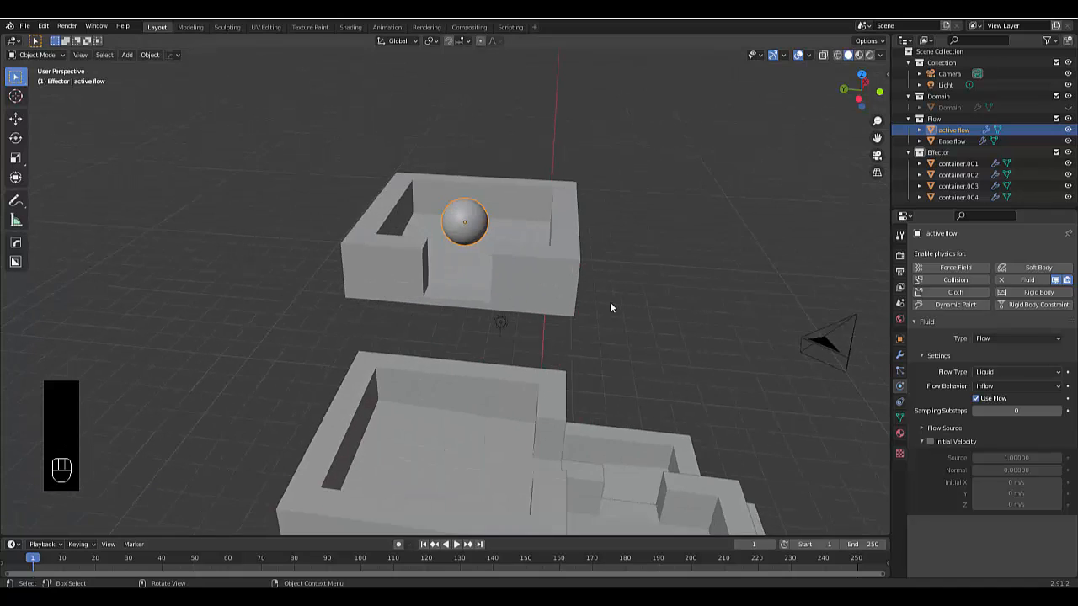
scroll(636, 325, up, 2)
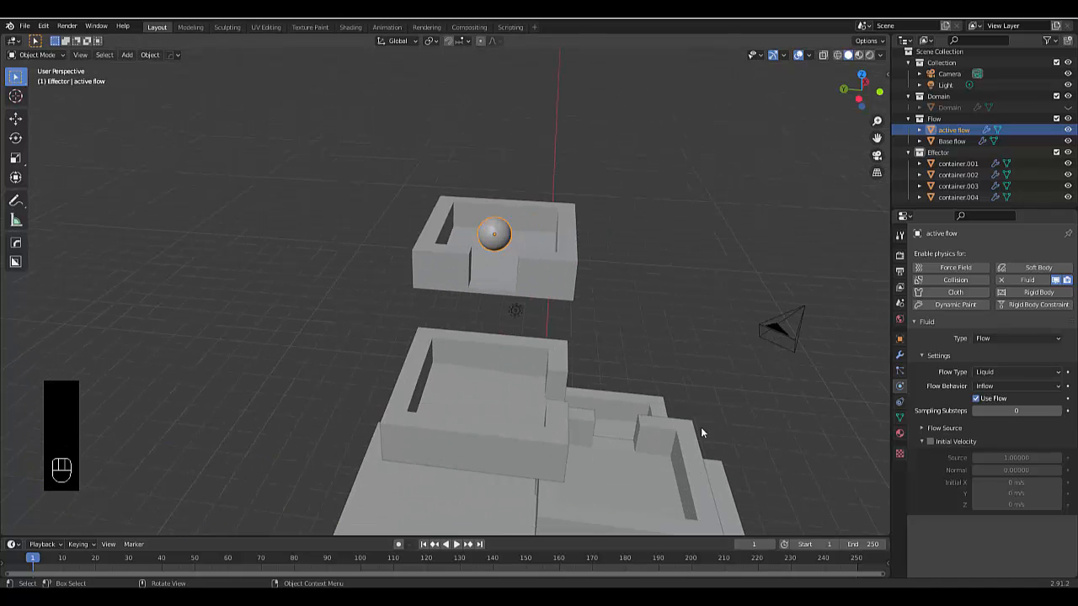
middle_drag(701, 427, 906, 433)
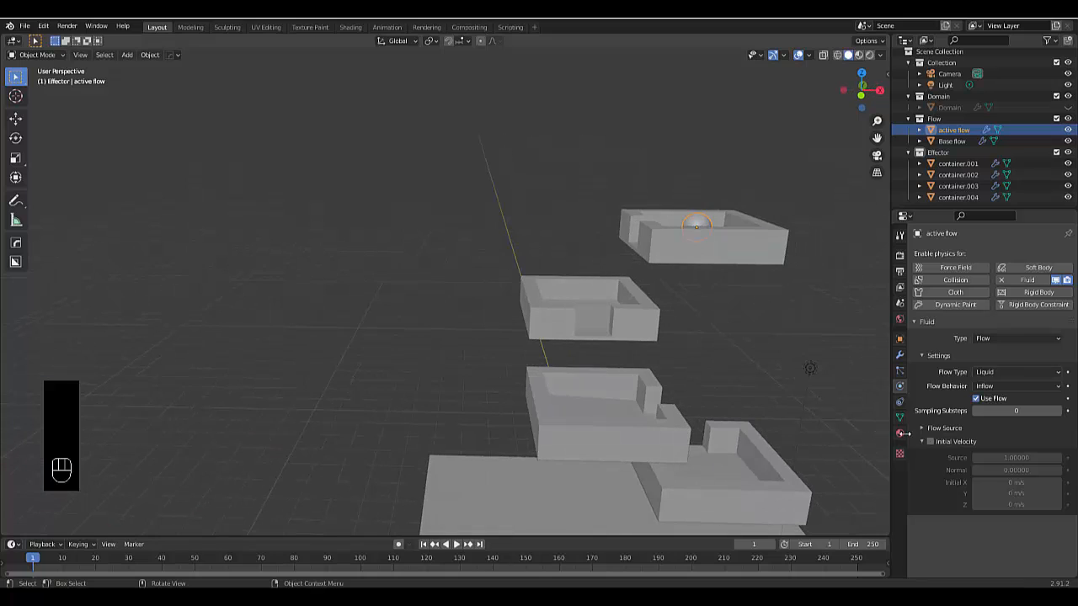
click(1015, 410)
text(5)
key(Return)
Examine the container cascade and the inflow sphere's placement in the topmost container from several angles
scroll(721, 402, down, 5)
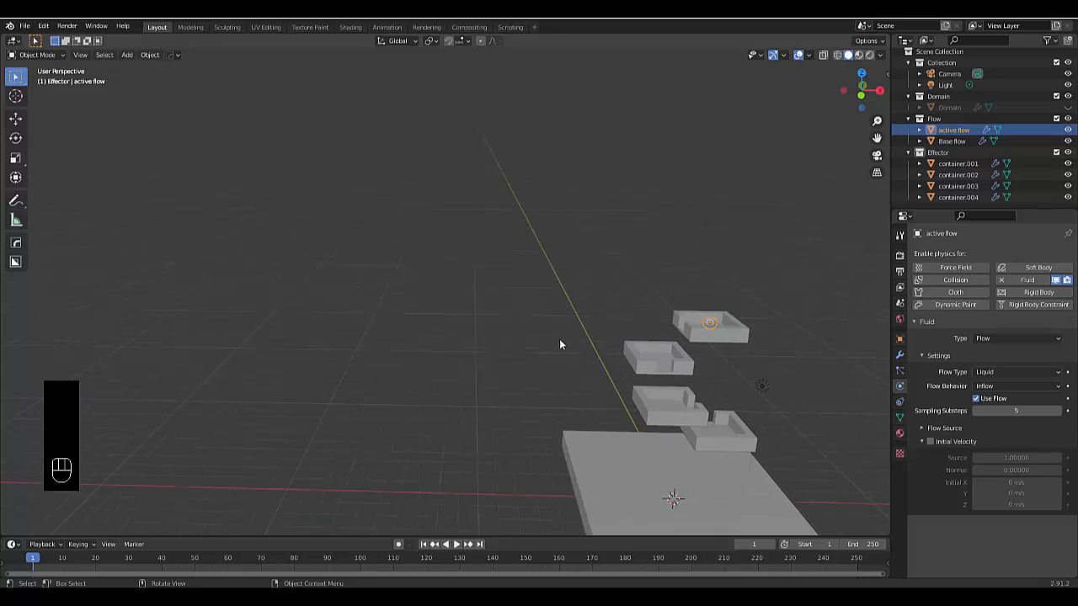
scroll(559, 340, down, 4)
scroll(672, 441, up, 4)
middle_drag(606, 366, 651, 408)
scroll(650, 404, up, 1)
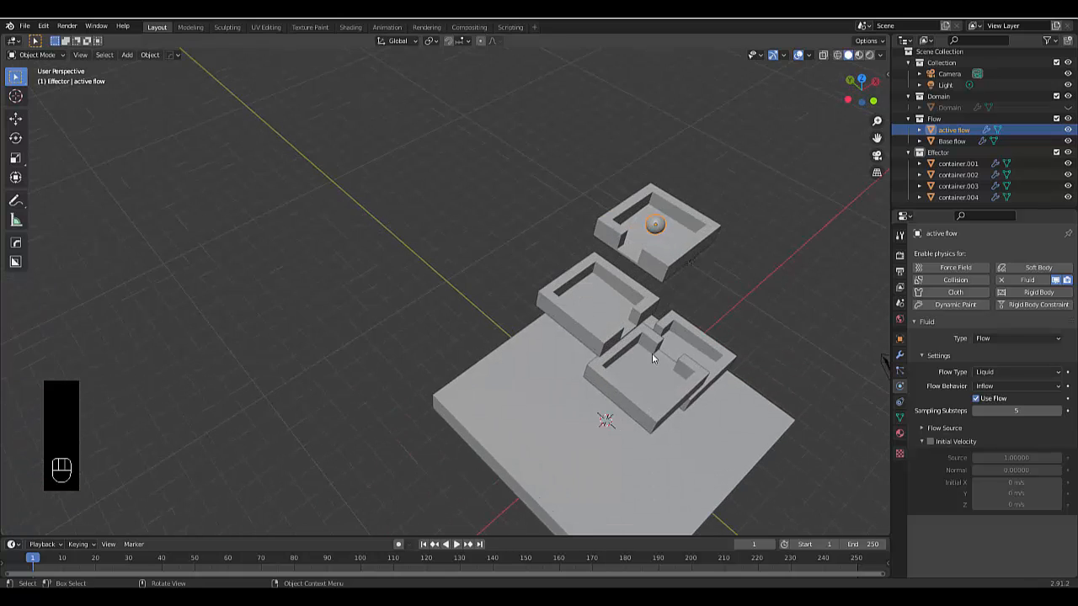
middle_drag(652, 354, 683, 341)
scroll(637, 225, up, 4)
middle_drag(637, 224, 565, 216)
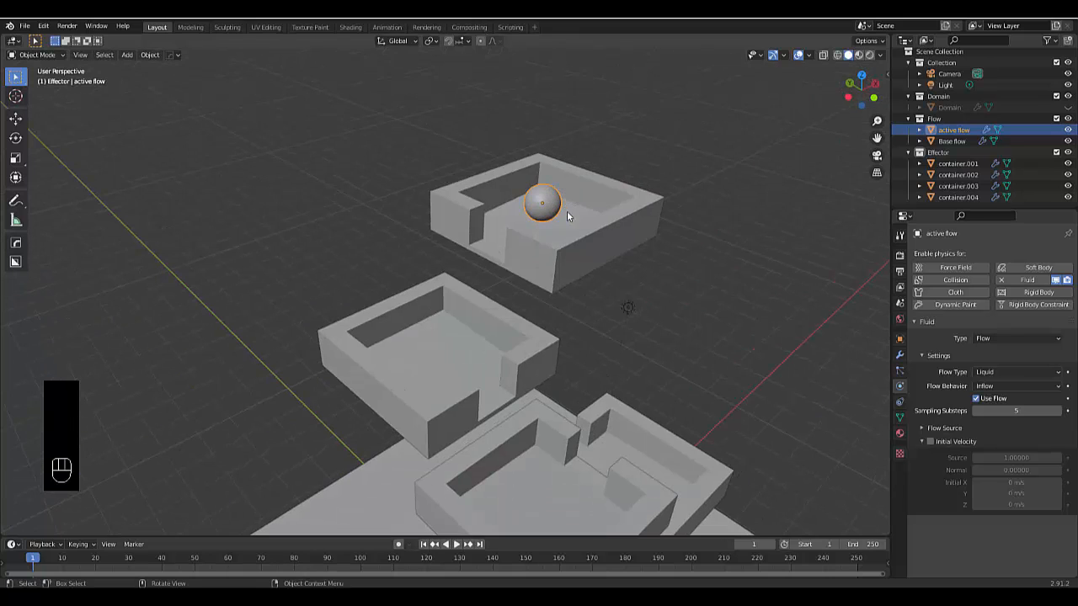
Make the hidden Domain object visible again and view the scene from the front
click(1068, 107)
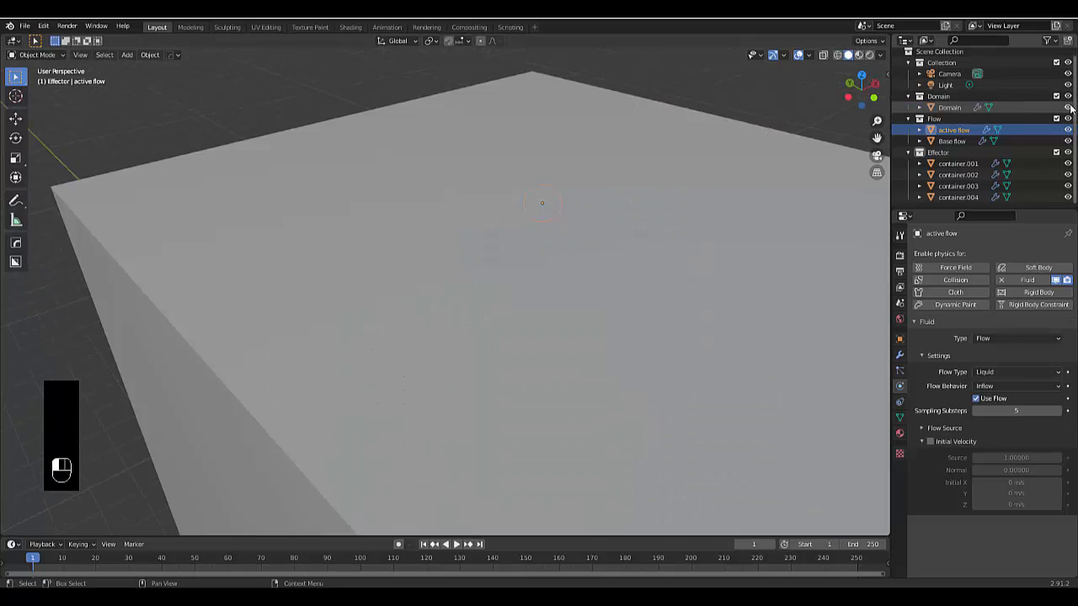
click(1068, 107)
key(KP_1)
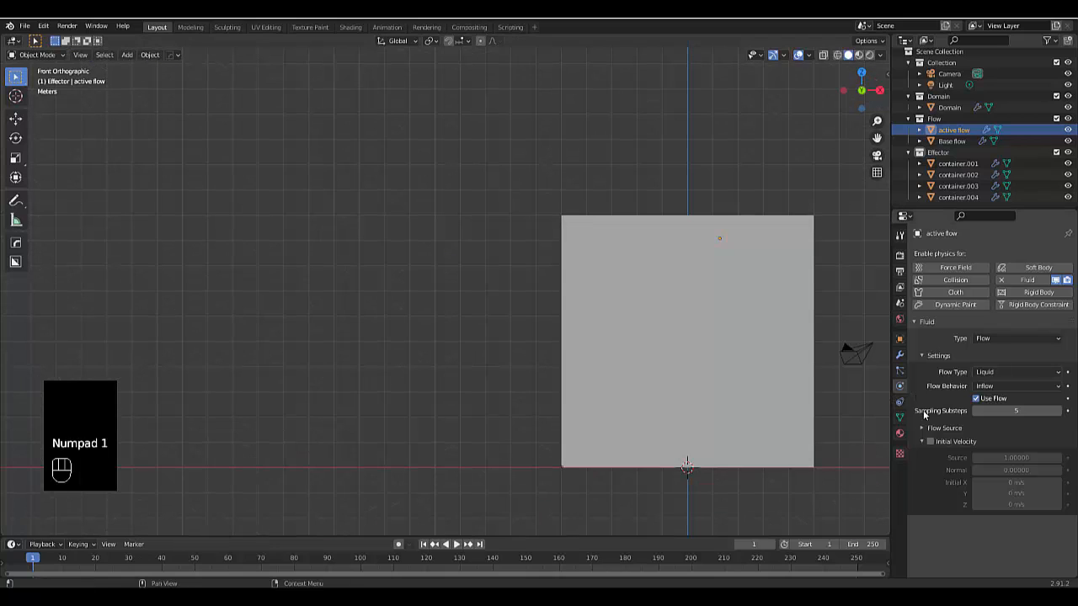
Inspect the domain's lower edge and the positions of the base flow and active flow inside the domain
click(782, 272)
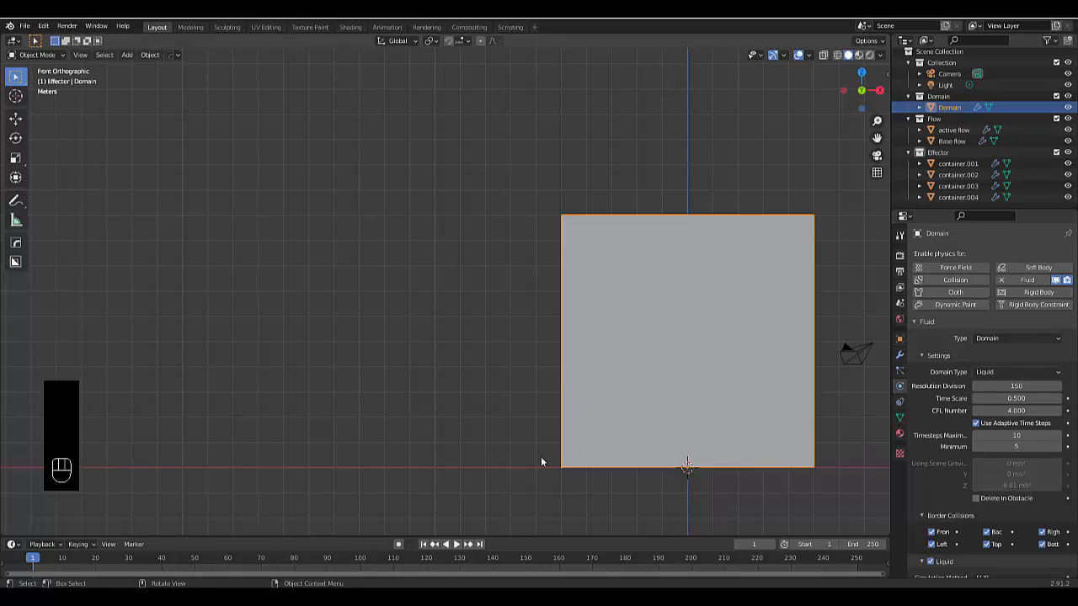
scroll(541, 456, up, 3)
scroll(581, 497, up, 2)
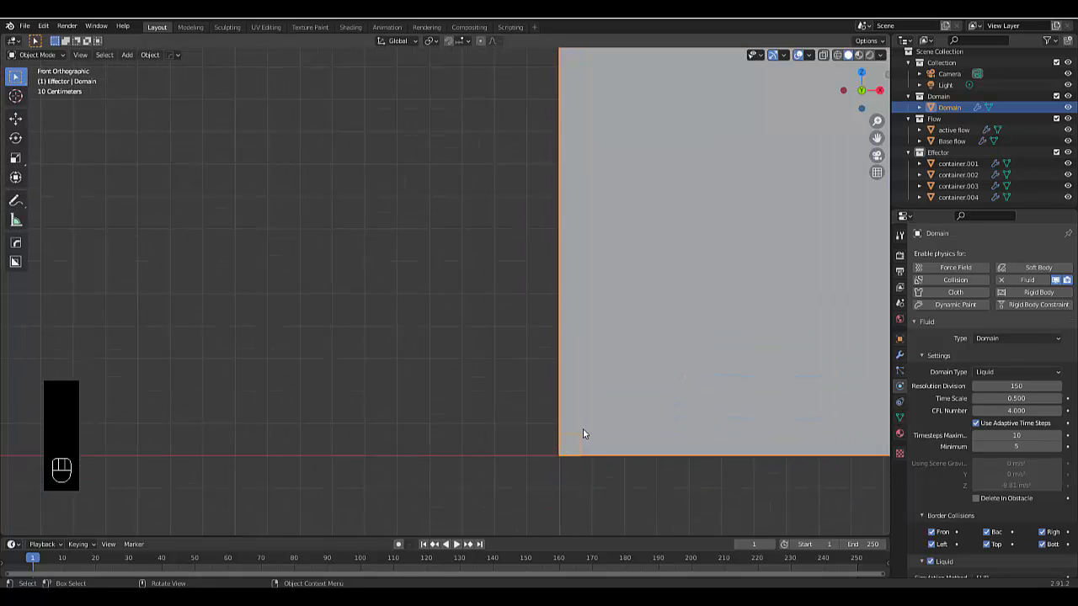
scroll(557, 430, down, 6)
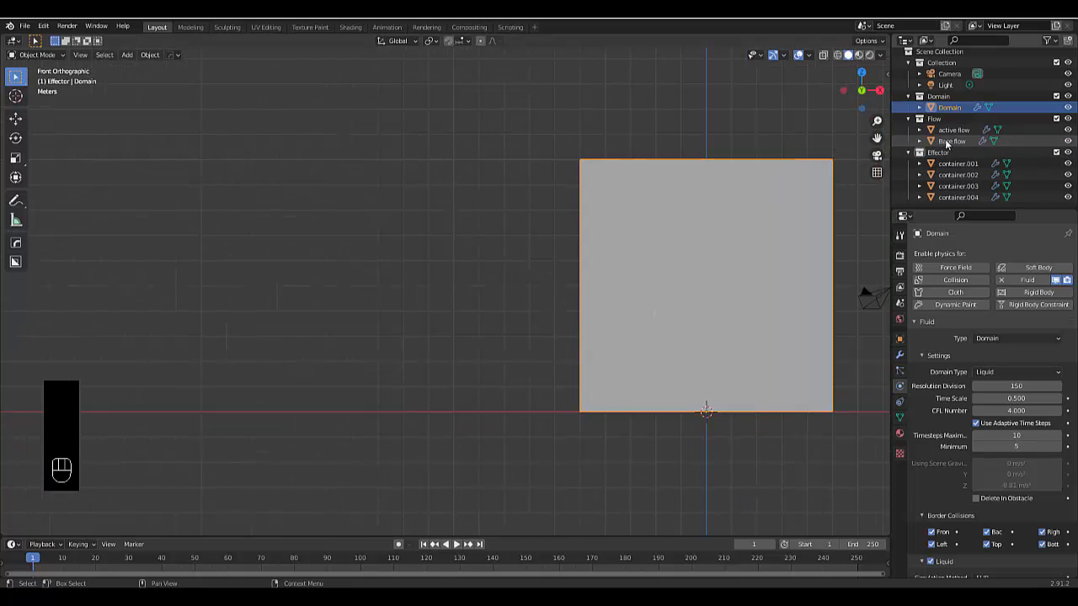
click(949, 141)
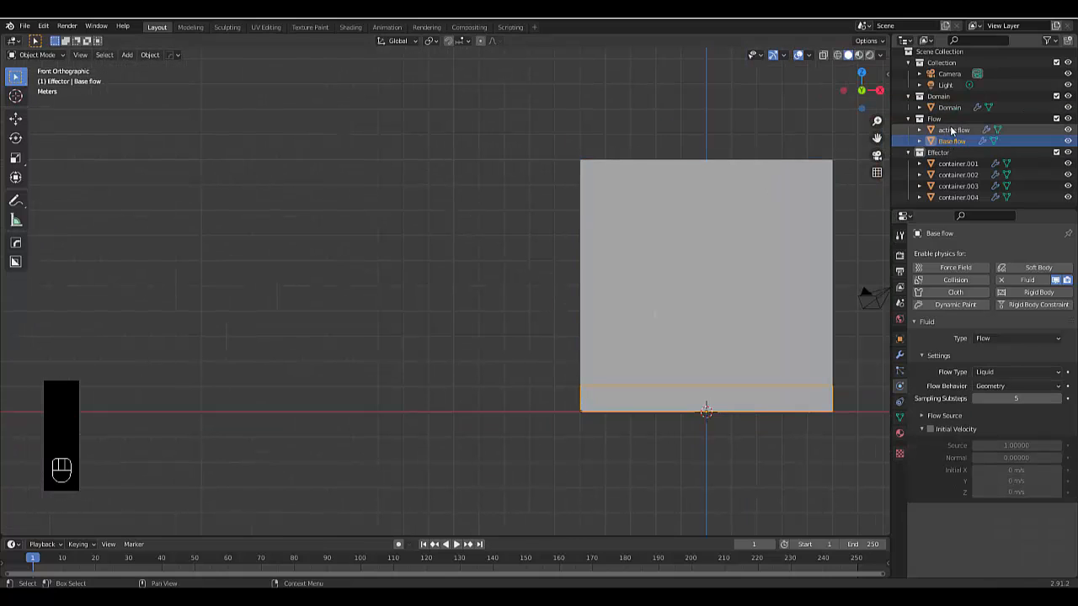
click(952, 130)
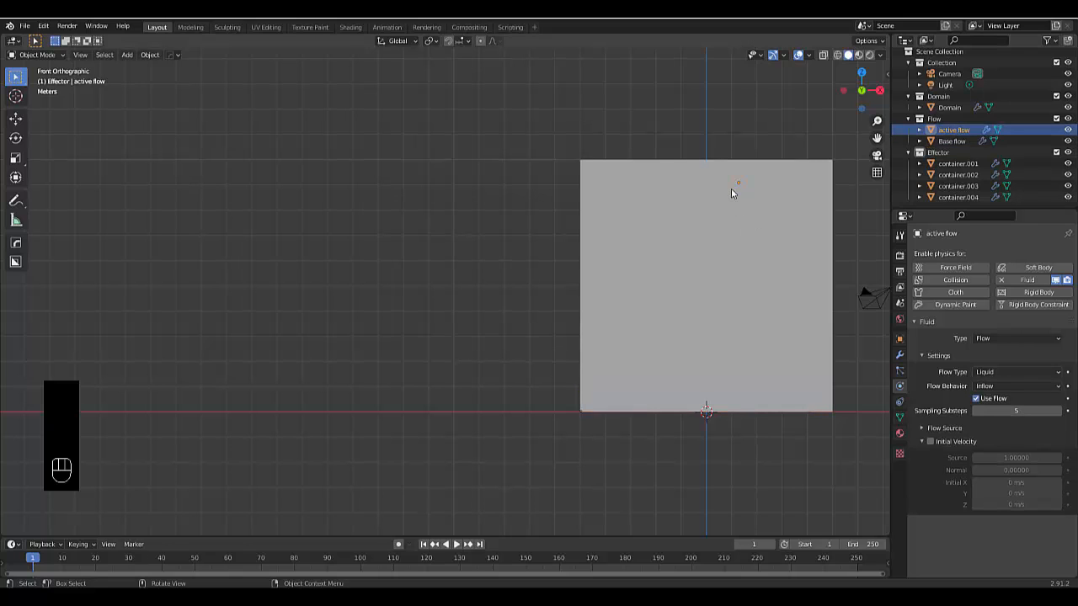
Select the domain and bake its whole fluid simulation with cache type All for frames 1 to 250
scroll(685, 303, down, 5)
click(637, 283)
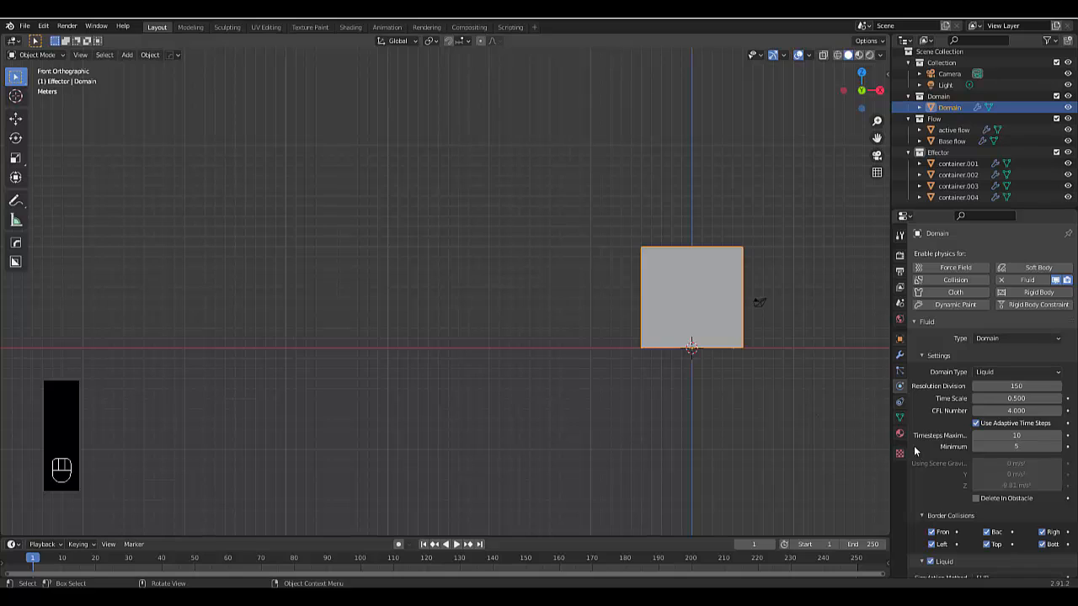
scroll(941, 447, down, 15)
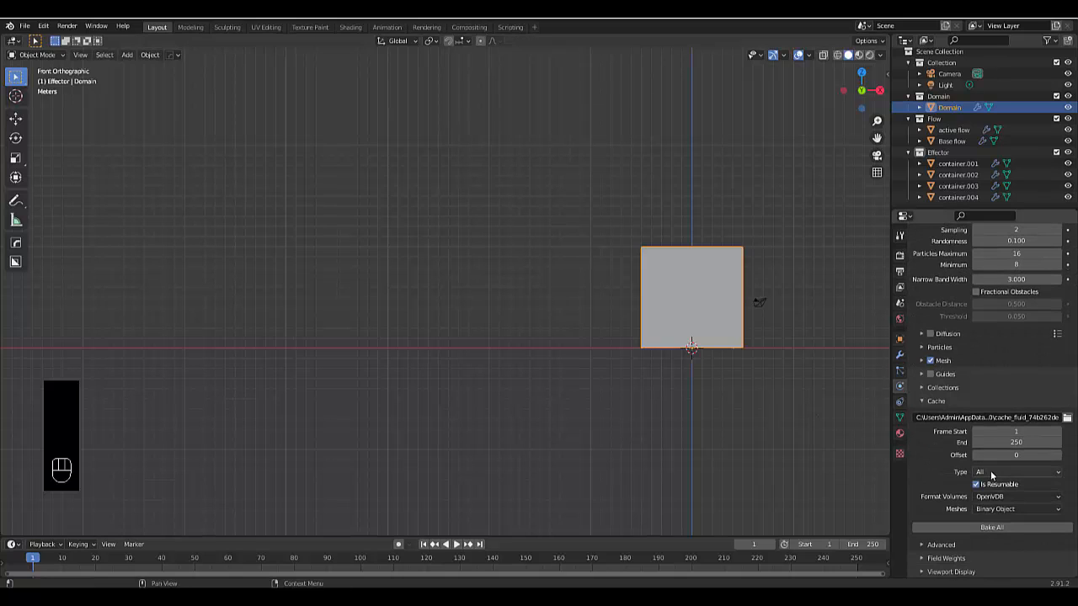
click(968, 527)
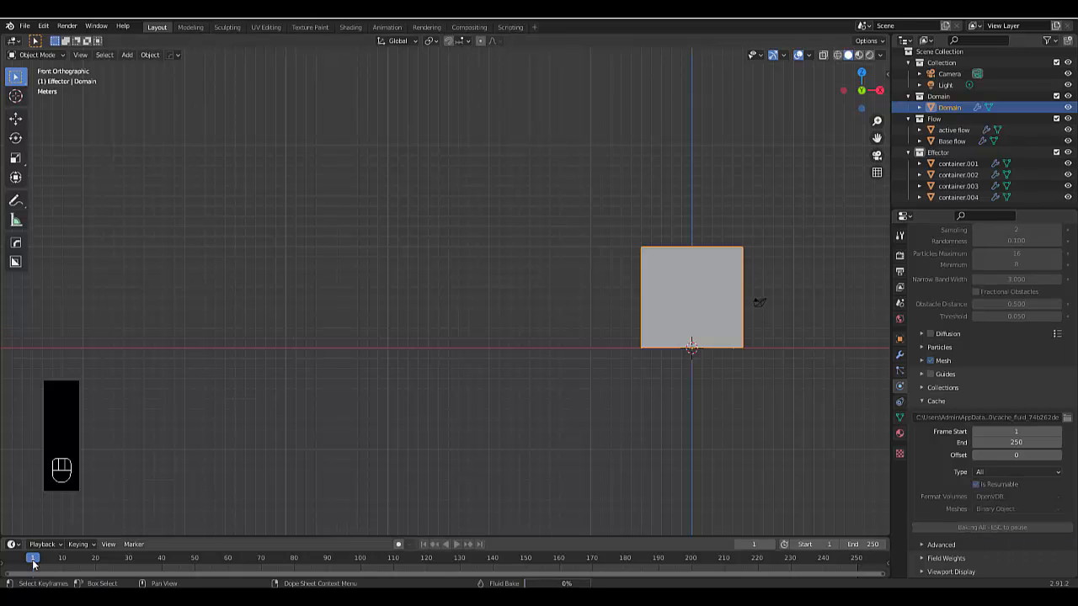
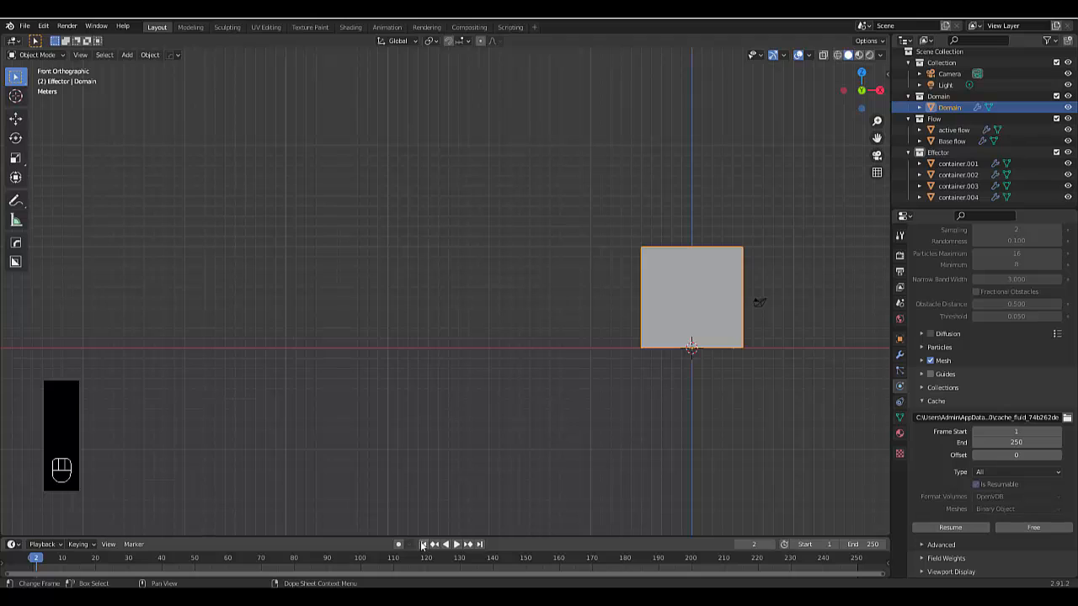
Return to frame 1 and hide the Flow collection in the viewport, leaving the baked liquid and containers shown
click(754, 544)
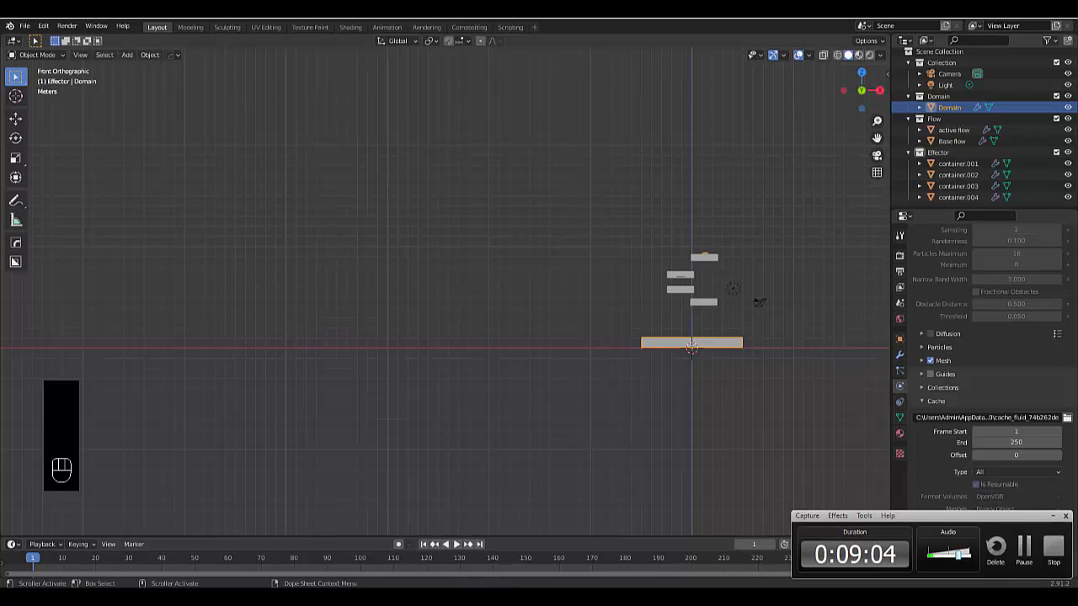
scroll(666, 389, down, 4)
scroll(690, 398, up, 5)
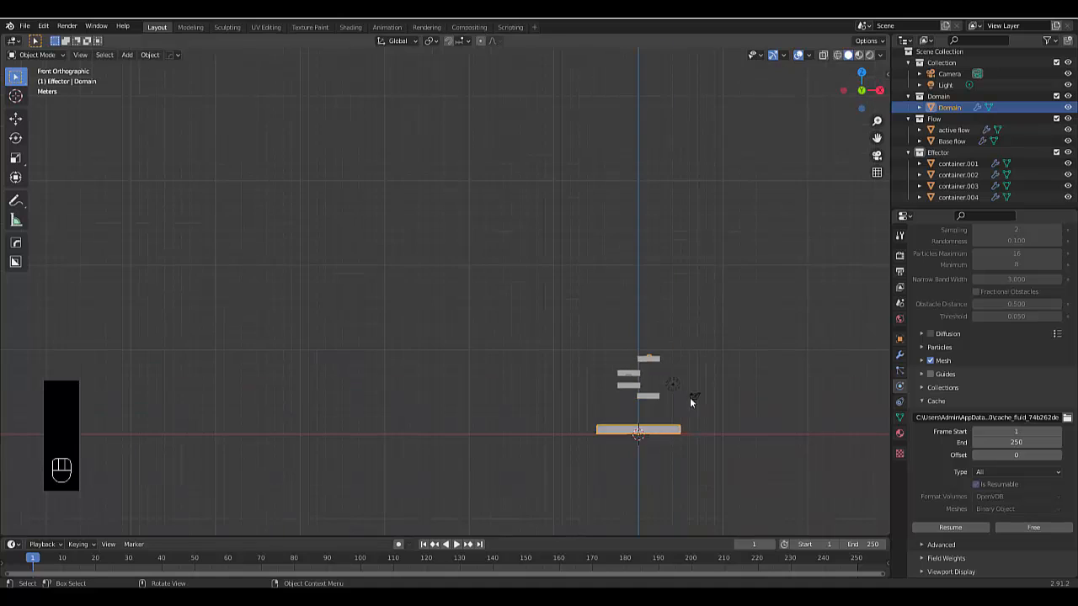
middle_drag(594, 427, 504, 492)
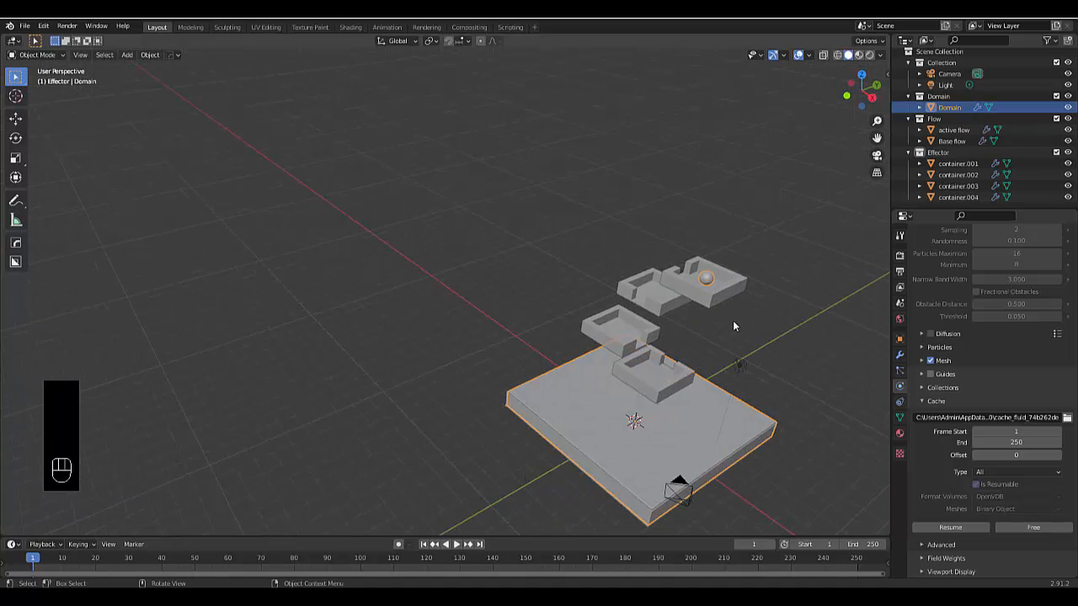
scroll(731, 285, up, 2)
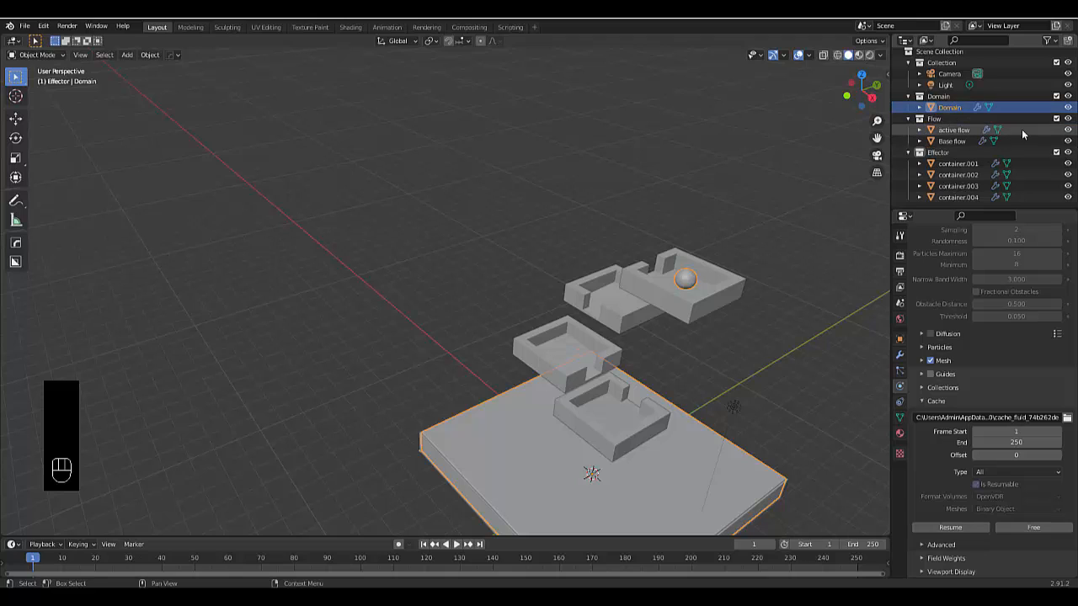
click(1068, 130)
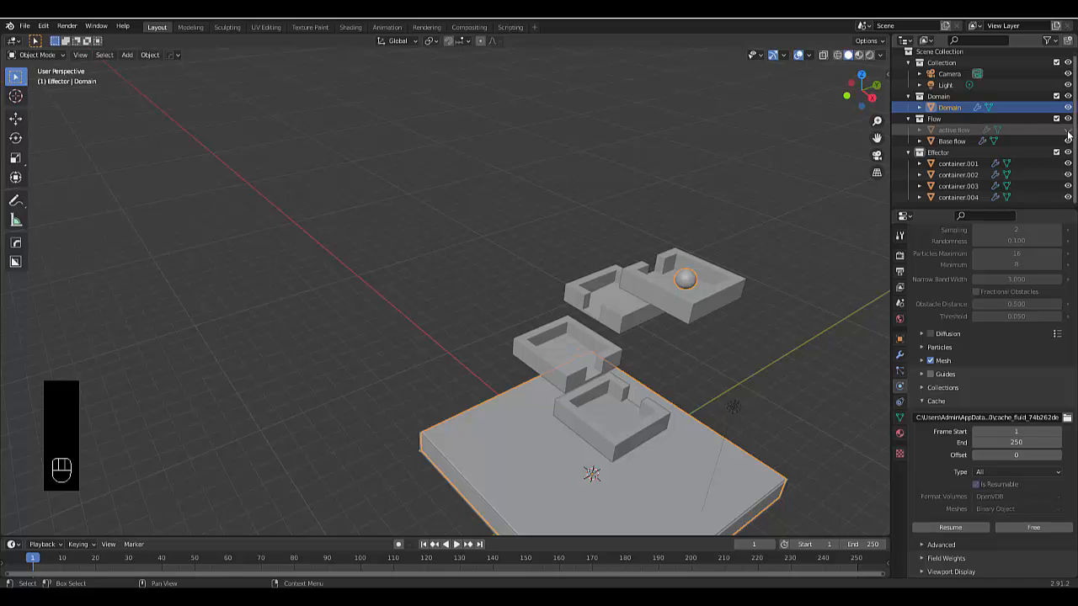
click(1067, 119)
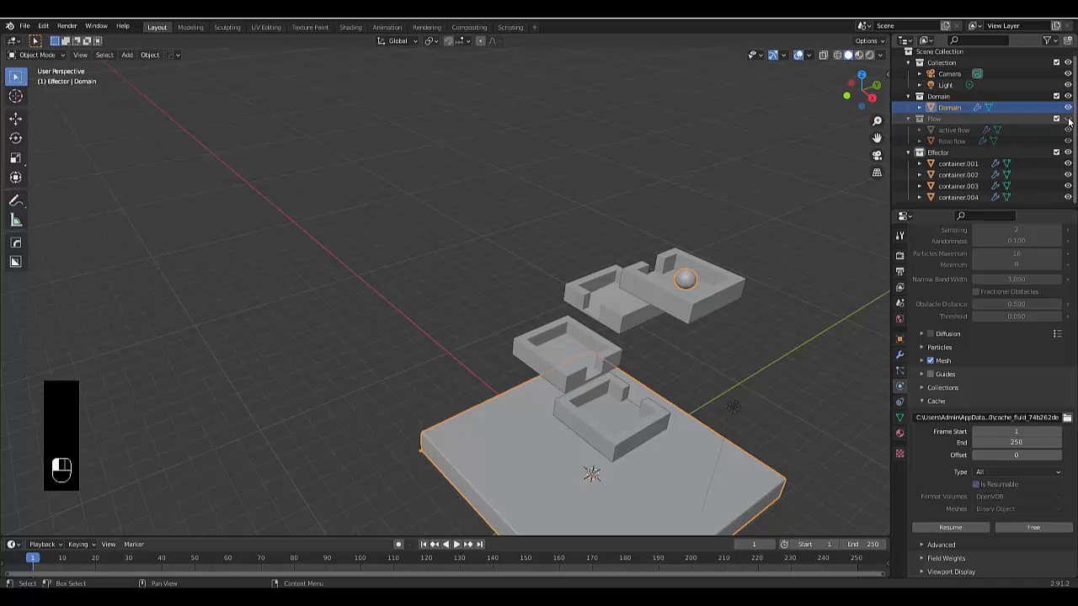
Examine the baked liquid sphere in the topmost container and the container cascade from close up and several angles
middle_drag(722, 205, 619, 211)
scroll(621, 212, down, 3)
scroll(655, 123, up, 4)
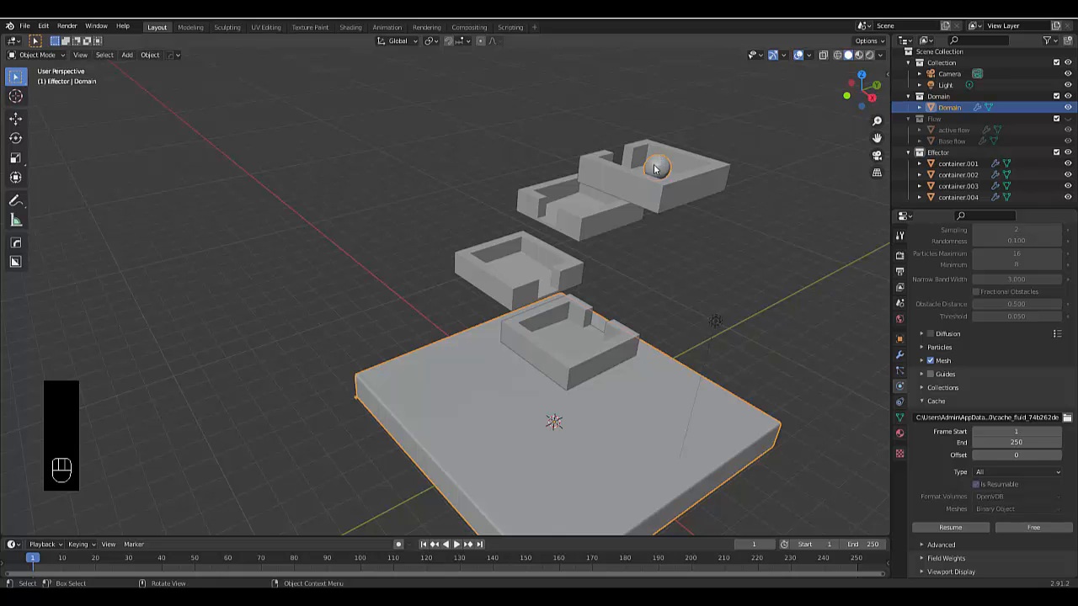
scroll(661, 171, up, 2)
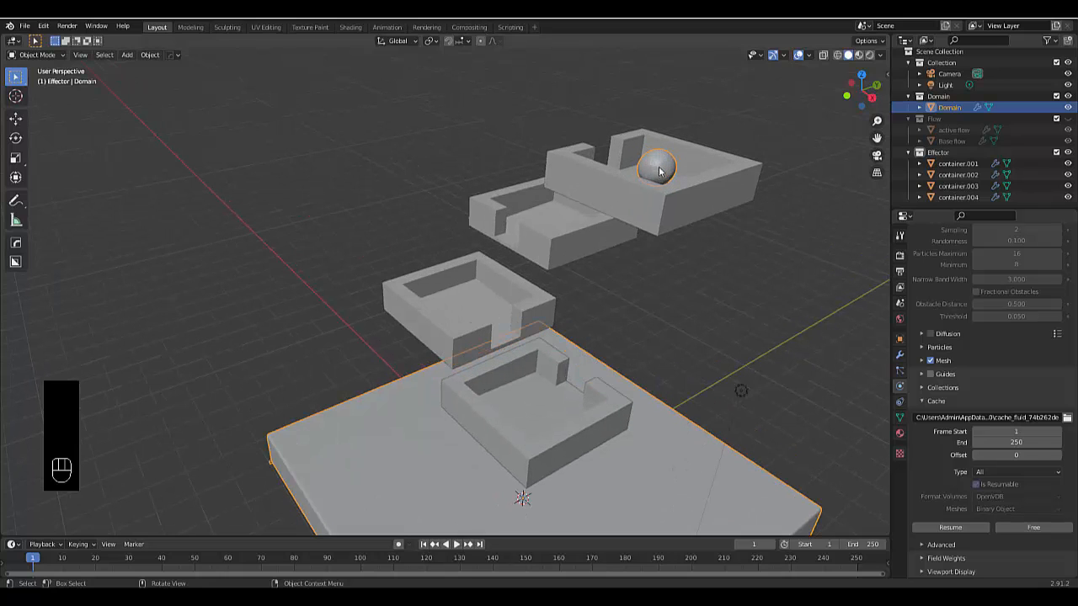
scroll(660, 170, up, 6)
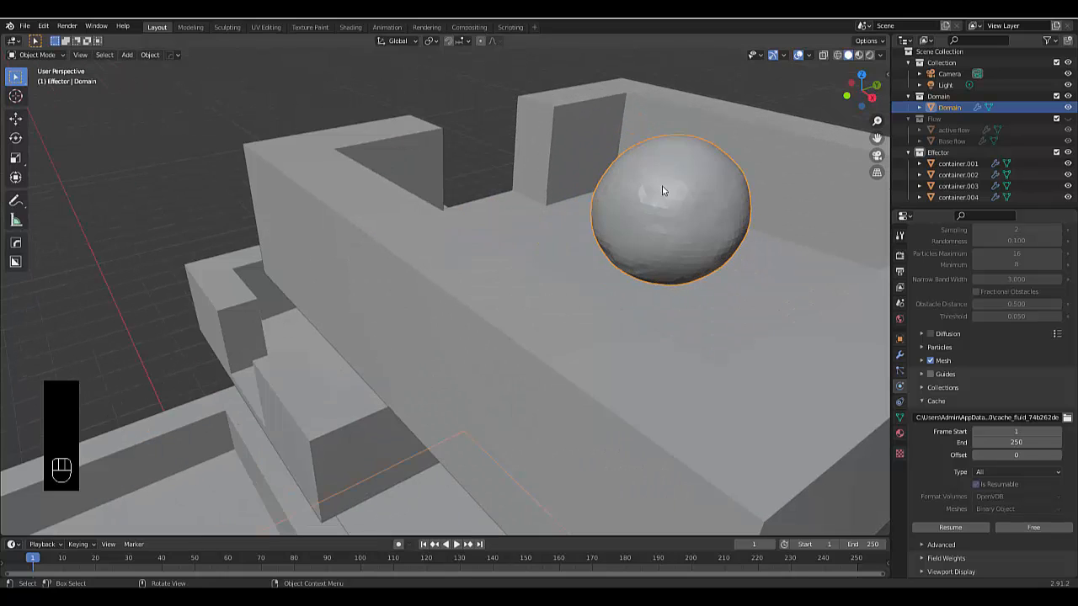
right_click(665, 193)
middle_drag(494, 387, 554, 327)
scroll(554, 327, down, 8)
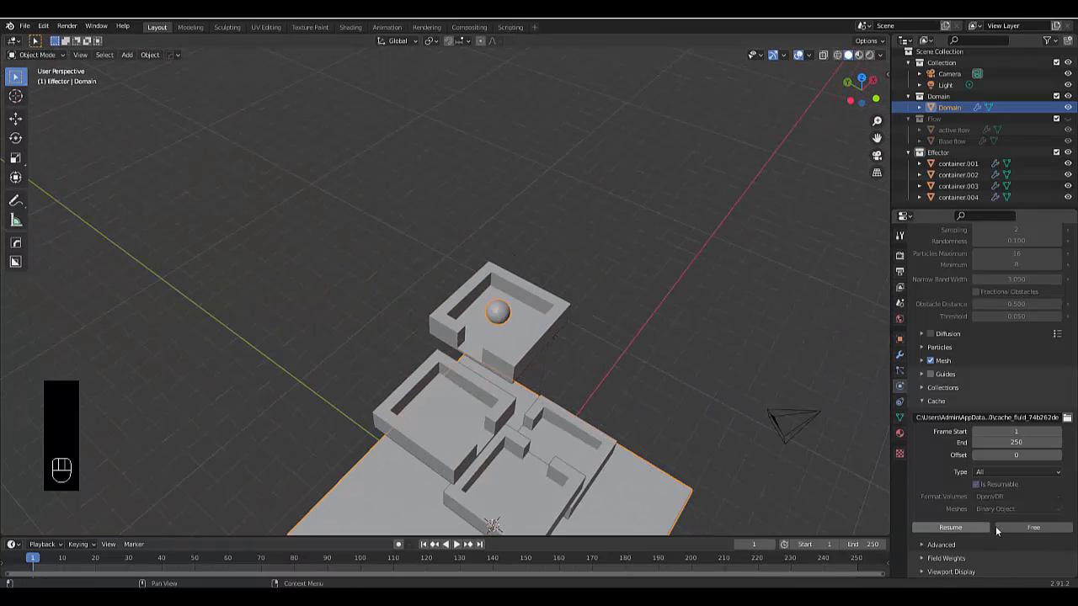
middle_drag(728, 487, 660, 396)
scroll(659, 396, down, 2)
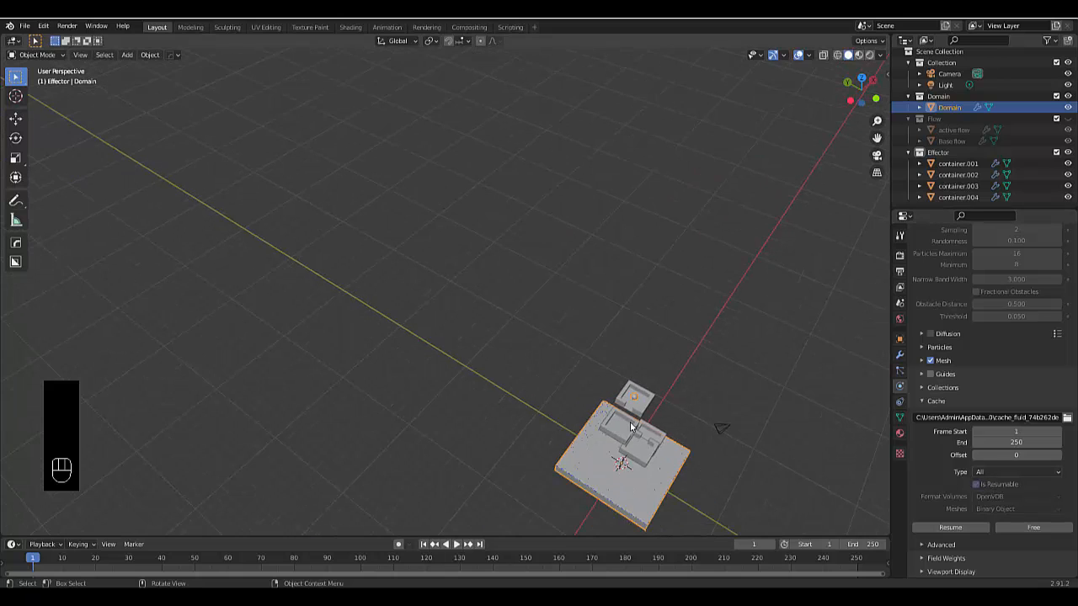
scroll(637, 438, up, 6)
middle_drag(637, 438, 612, 401)
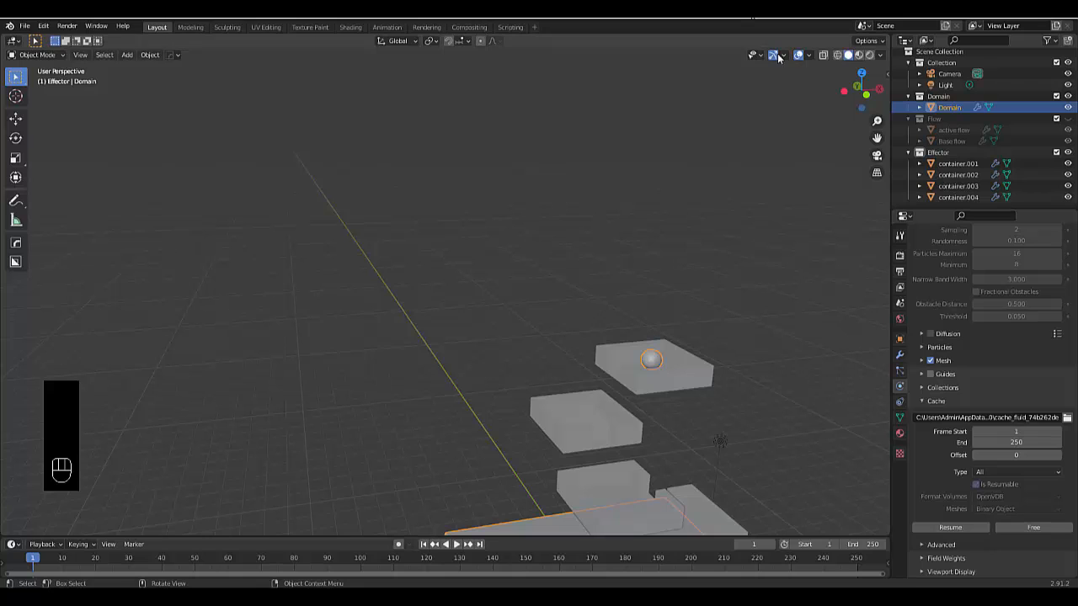
Switch the viewport to Rendered shading and view the liquid base and containers
click(871, 55)
mouse_move(658, 286)
middle_down()
mouse_move(667, 435)
mouse_move(575, 425)
mouse_move(635, 447)
middle_up()
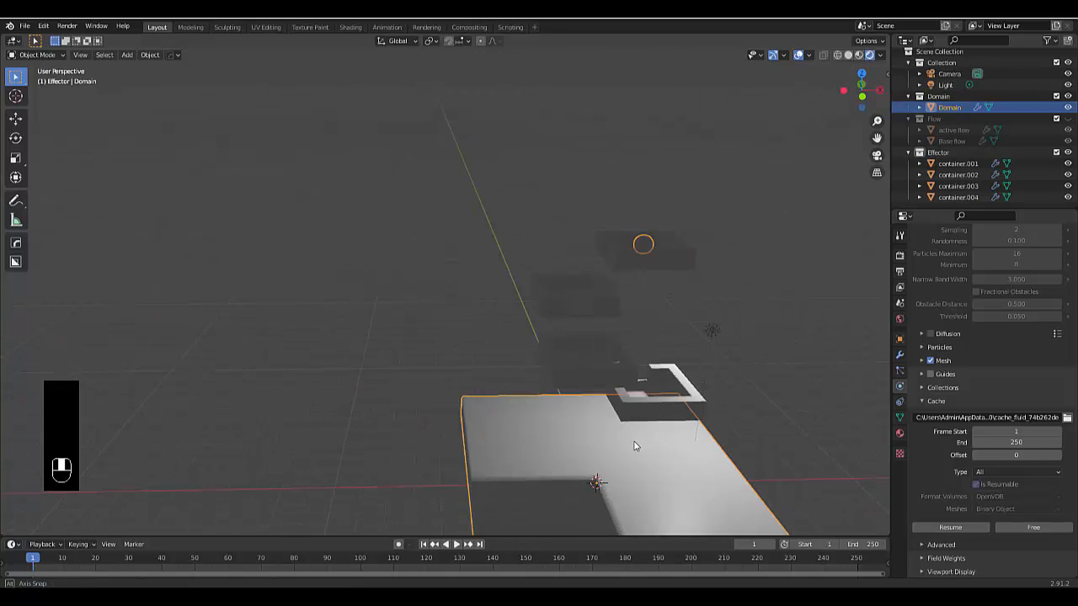
scroll(638, 447, down, 4)
scroll(693, 519, up, 3)
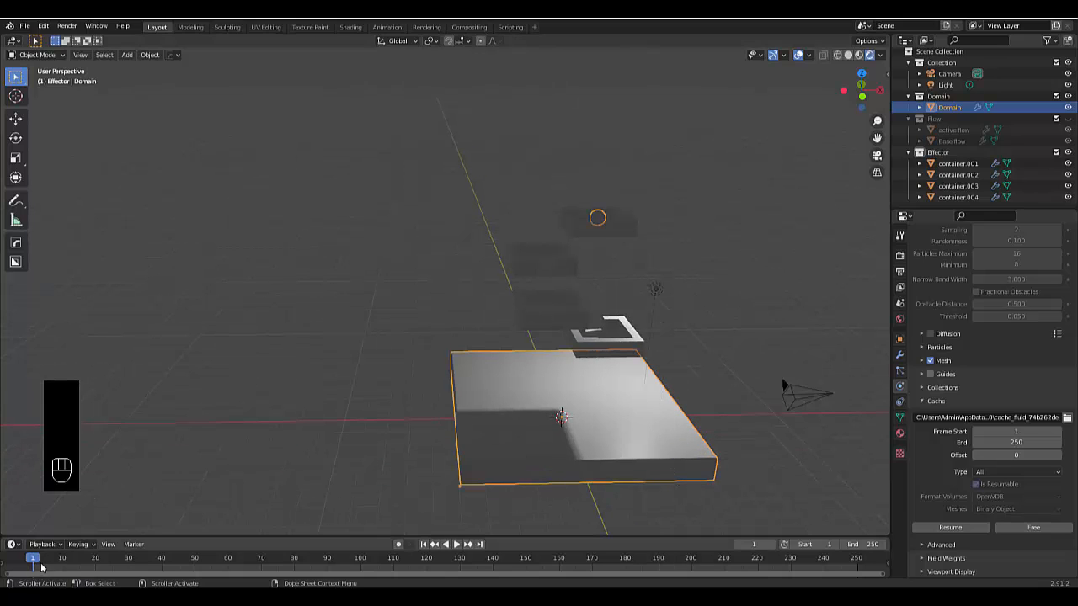
scroll(606, 439, down, 3)
middle_drag(581, 402, 556, 400)
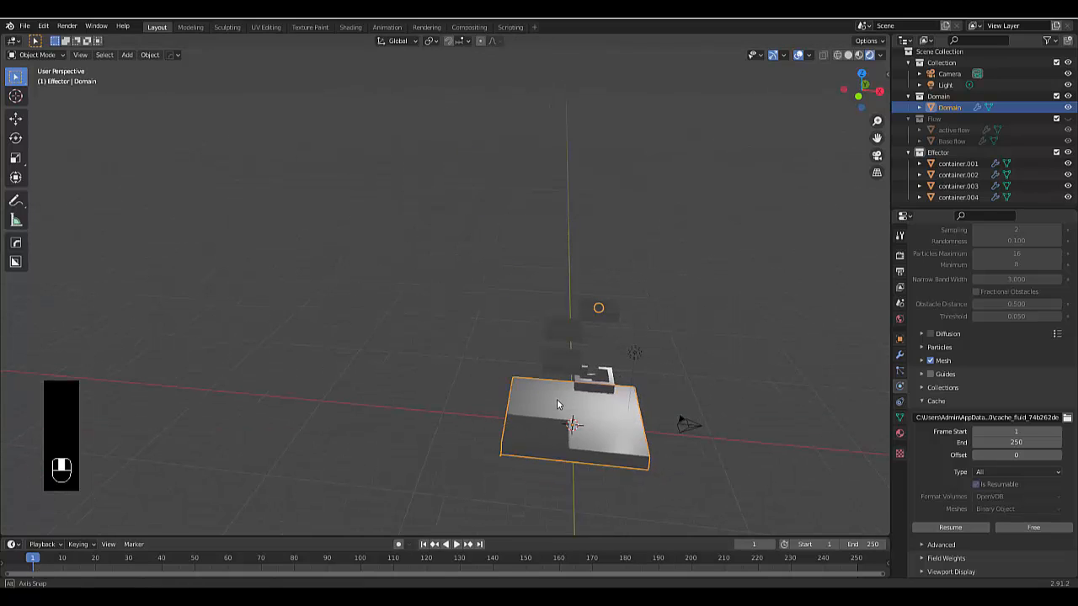
Change the scene's point light to a Sun light with a strength of 25
click(634, 354)
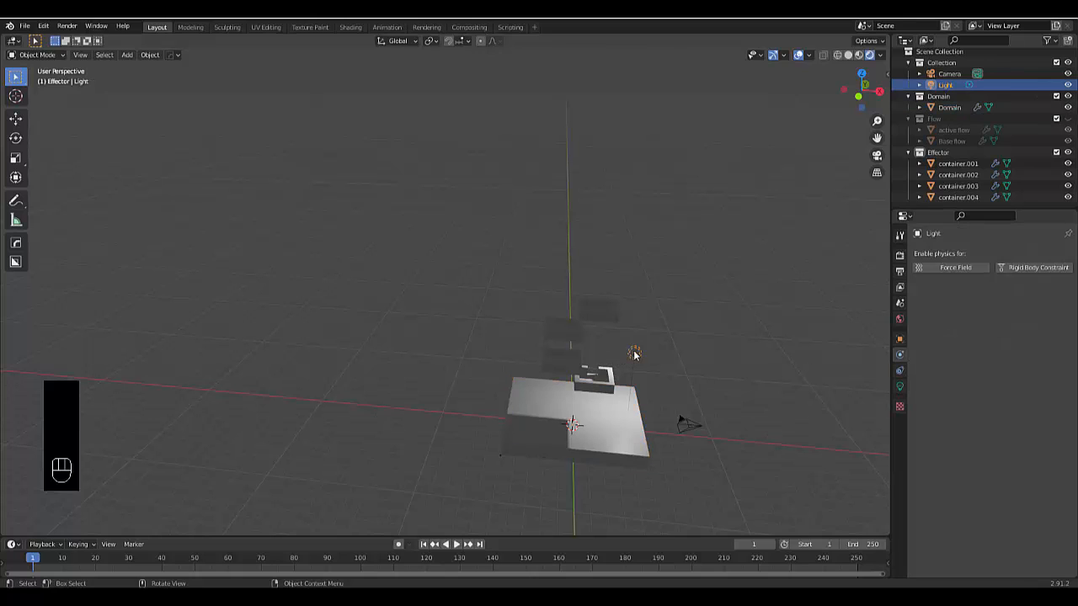
click(899, 387)
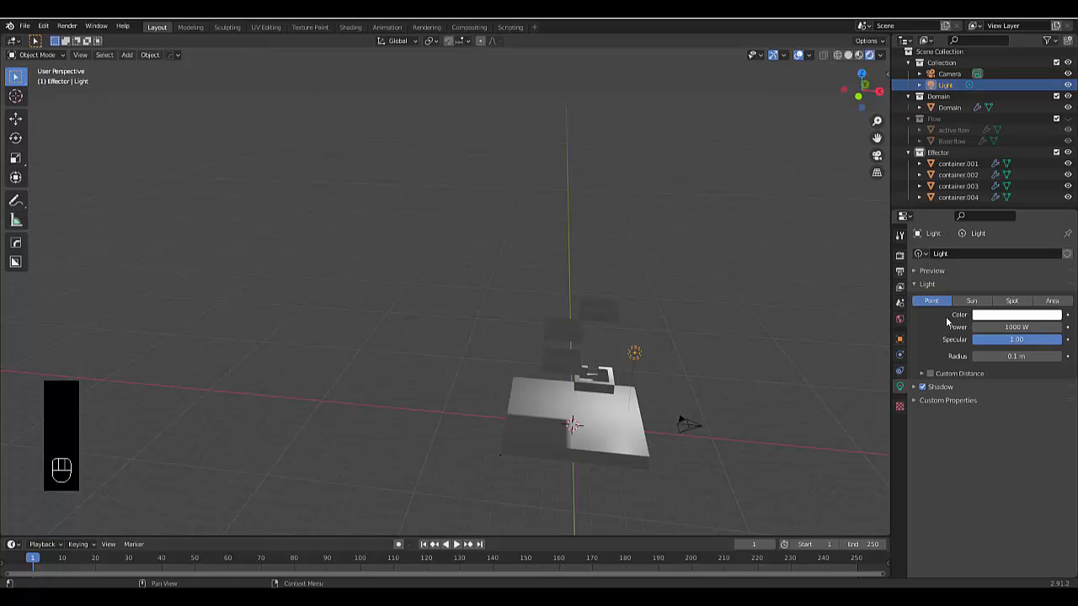
click(971, 303)
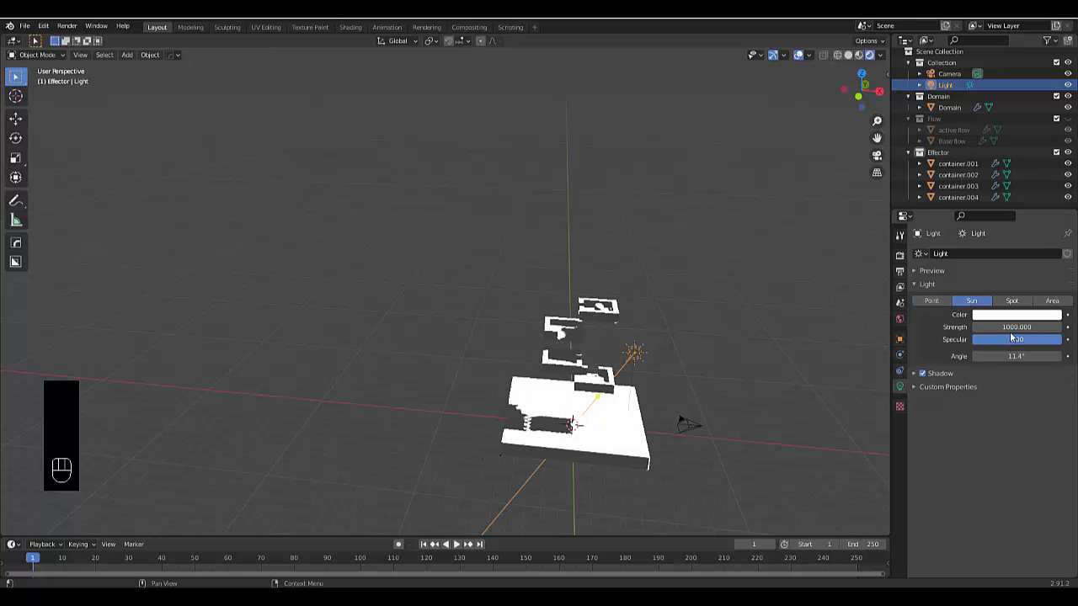
double_click(1004, 327)
text(25)
key(Return)
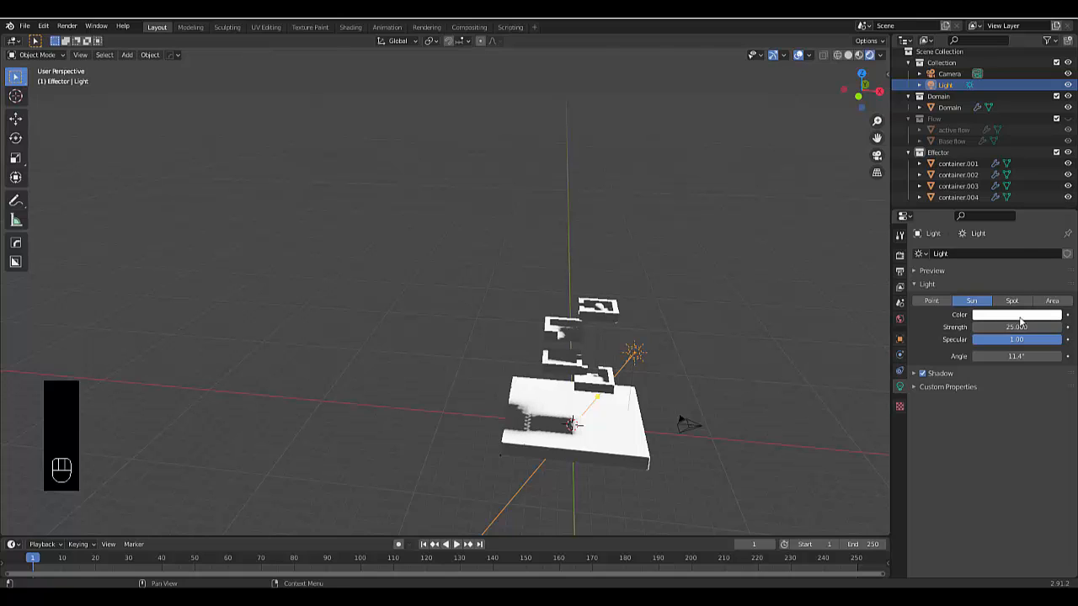
Give the sun light a pale peach color with hue 0.054 and saturation 0.240
click(1015, 315)
drag(993, 221, 999, 216)
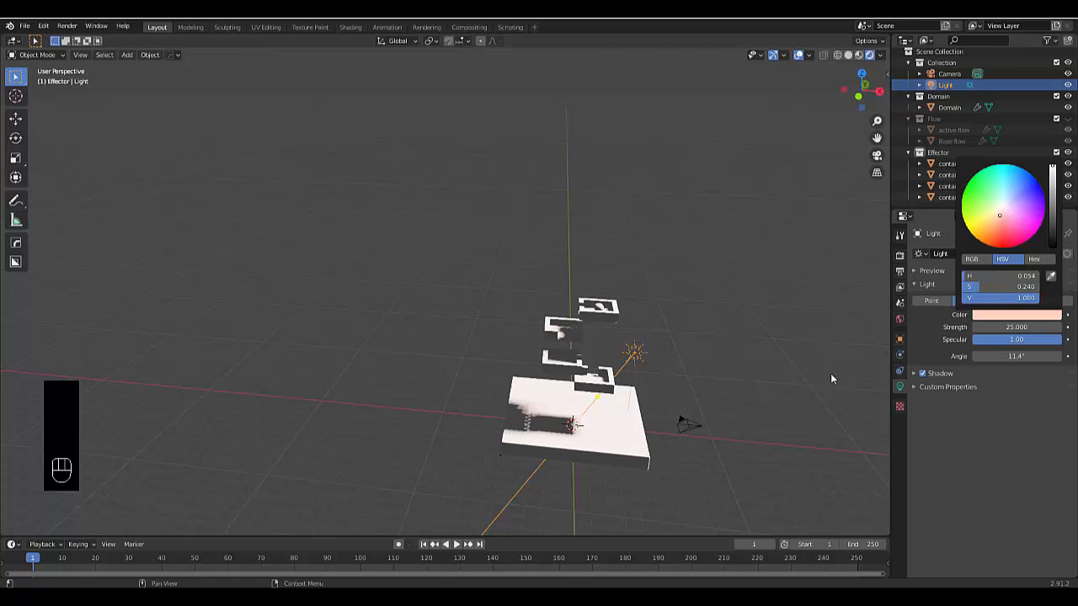
scroll(544, 399, up, 2)
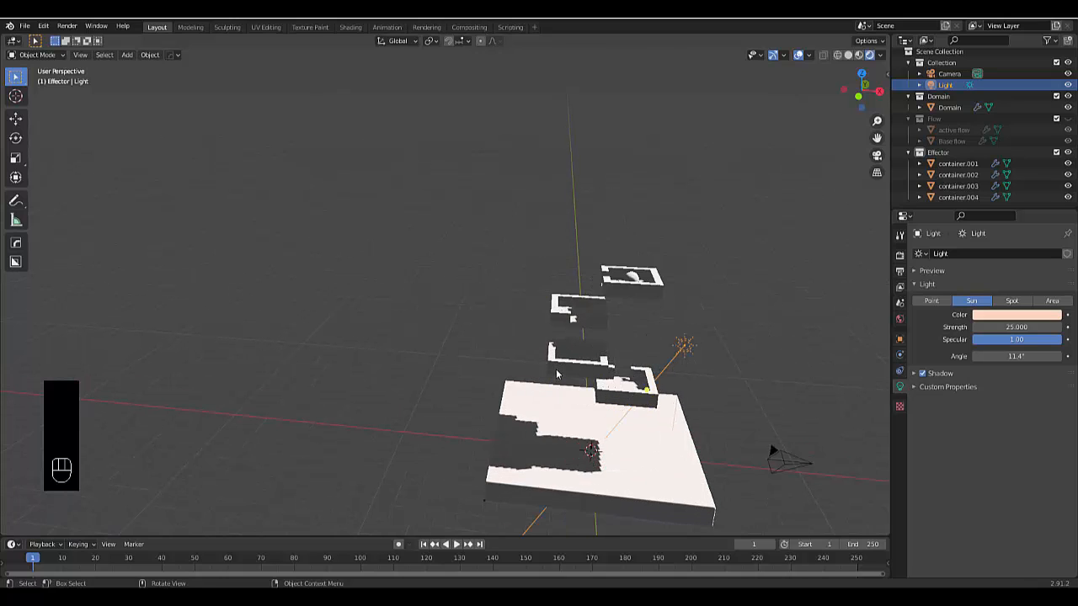
Select the Domain liquid and change its material's surface shader to Glass BSDF
click(661, 494)
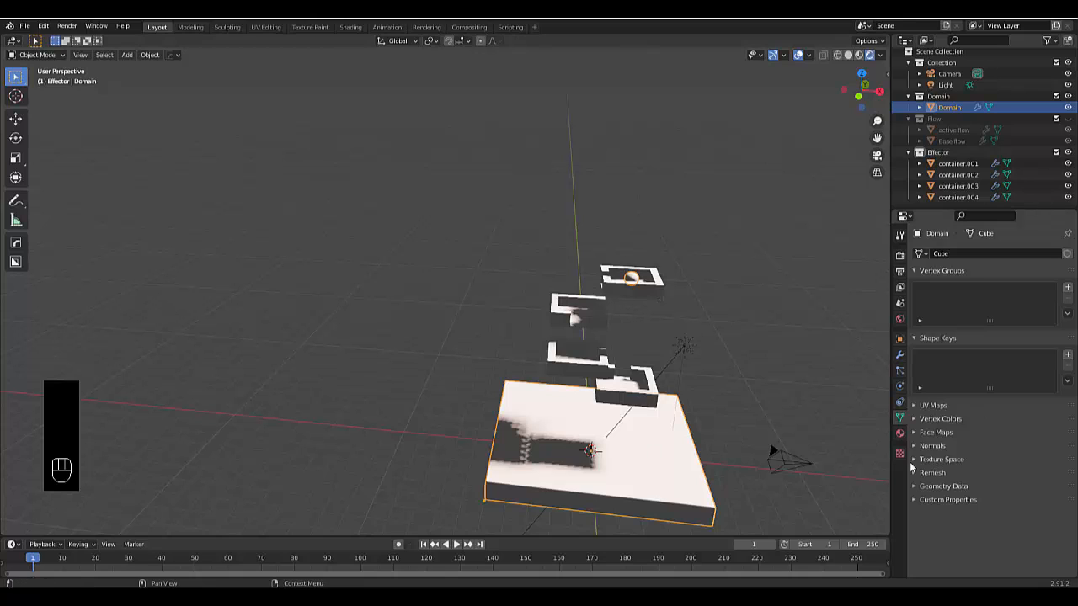
click(900, 432)
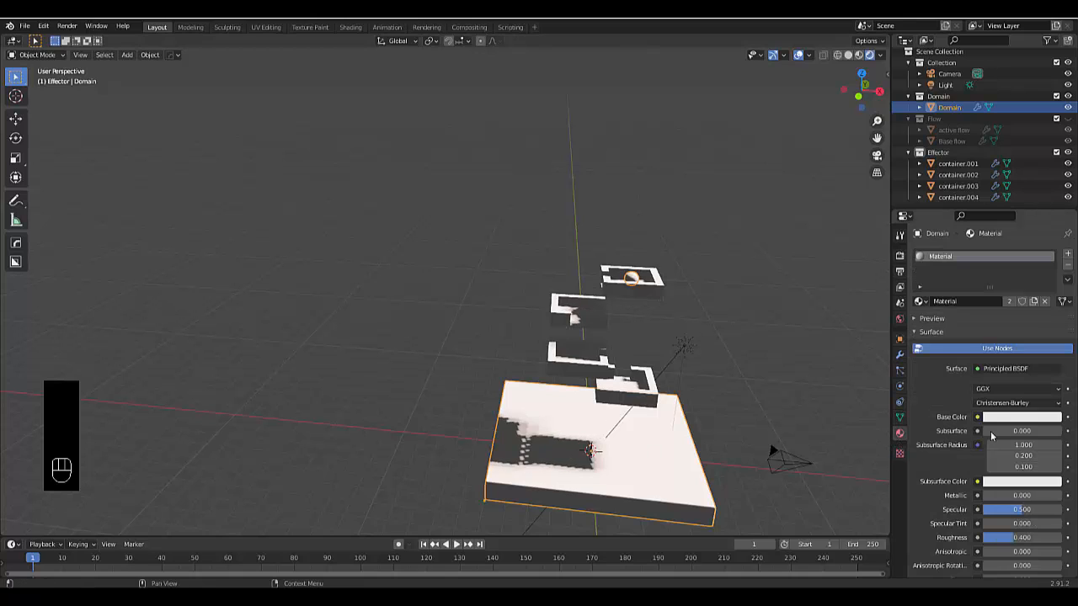
click(998, 370)
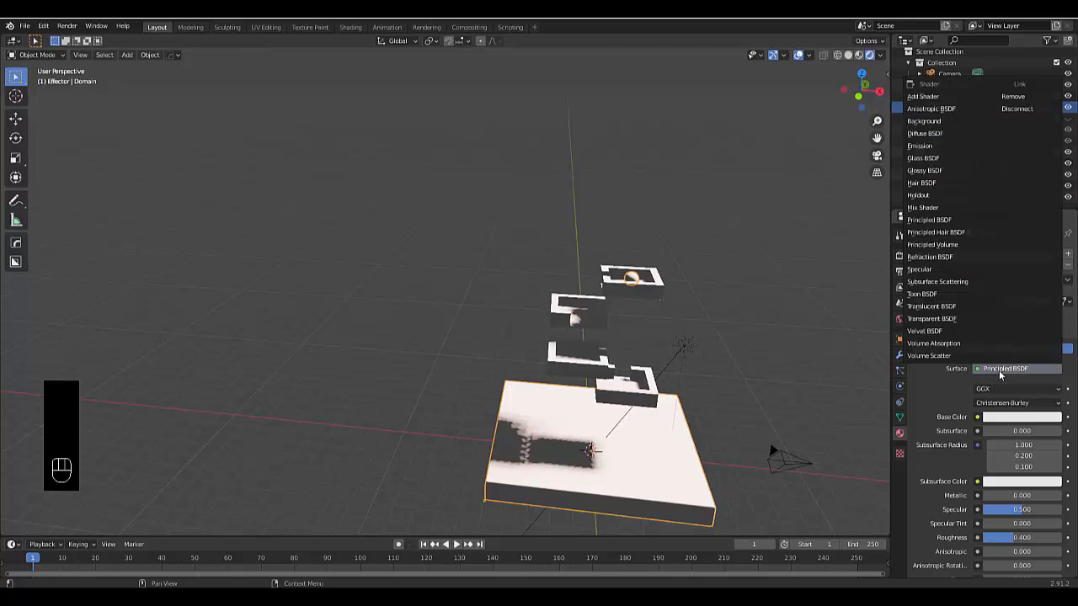
click(927, 158)
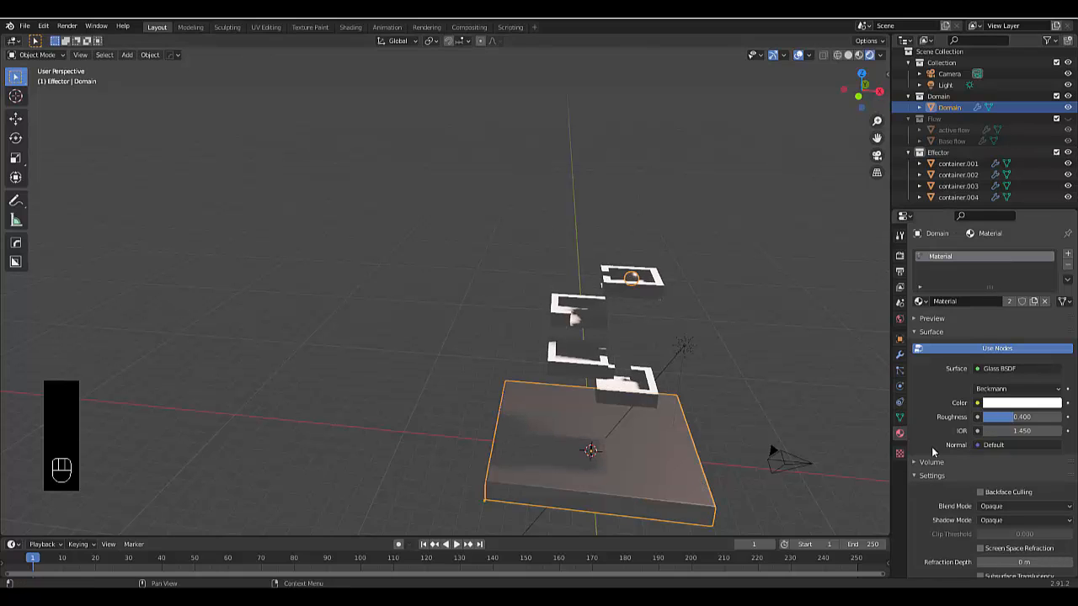
scroll(641, 493, up, 4)
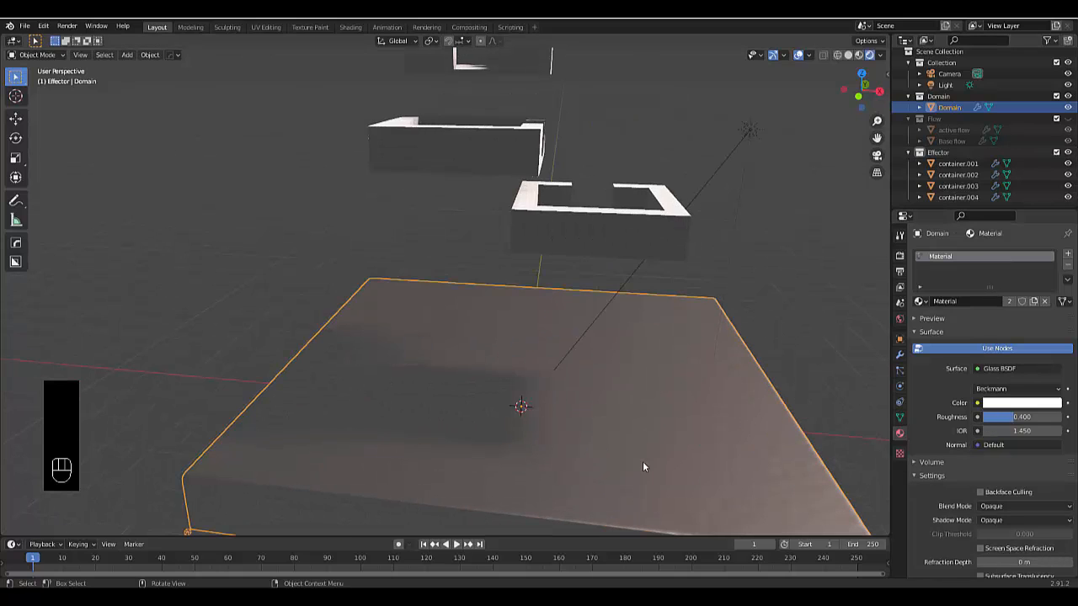
scroll(642, 463, down, 3)
Enable Ambient Occlusion, Bloom and Screen Space Reflections in the Eevee render settings
click(899, 258)
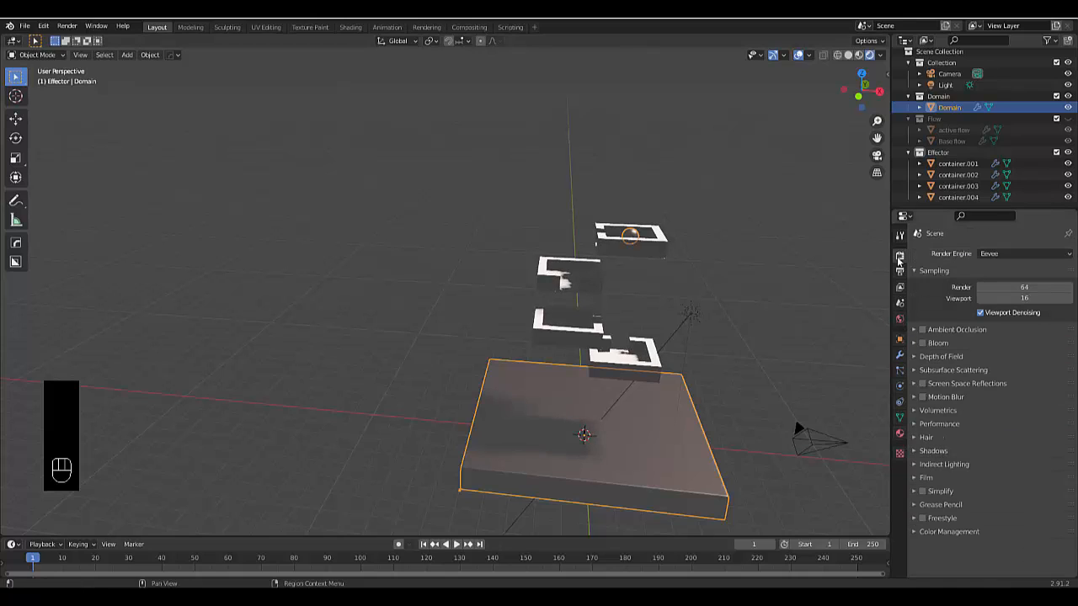
click(922, 330)
click(923, 343)
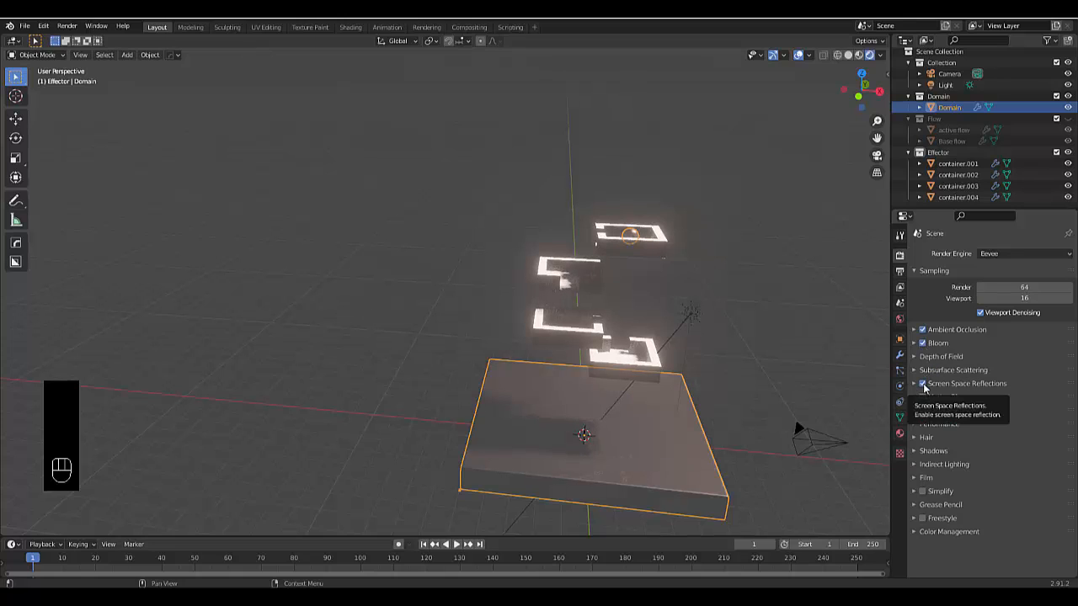
click(922, 384)
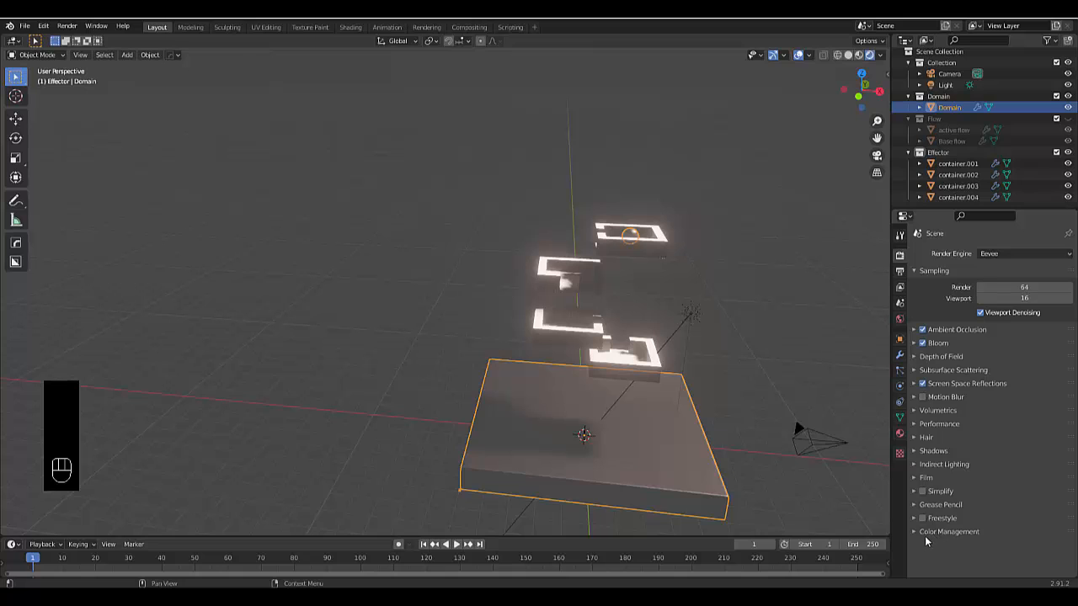
middle_drag(645, 412, 620, 451)
scroll(624, 446, up, 5)
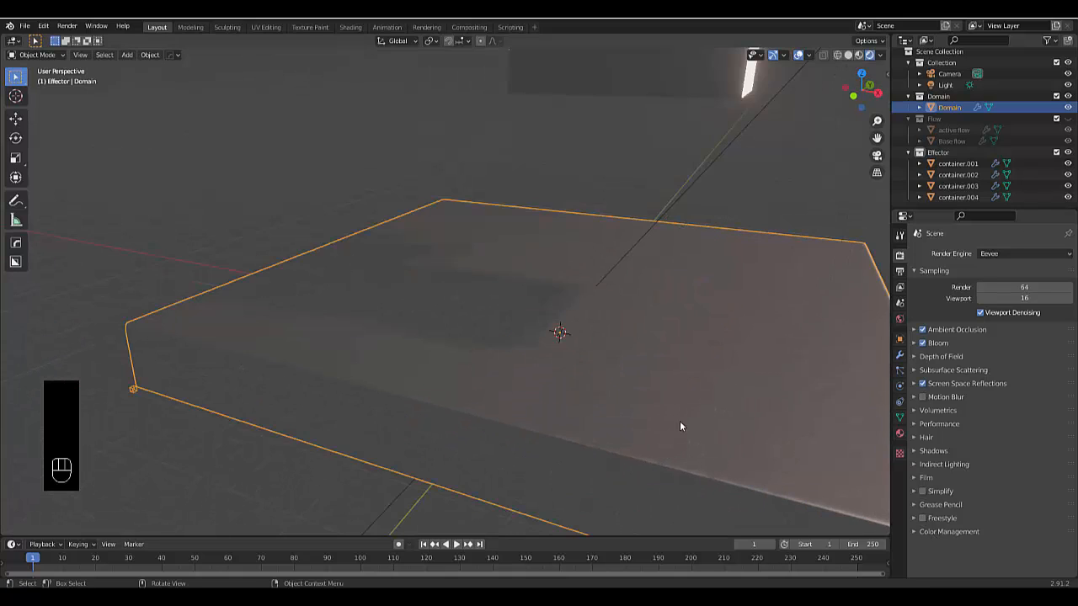
Set the Domain's glass material color to light blue with hue 0.568 and saturation 0.322
click(899, 433)
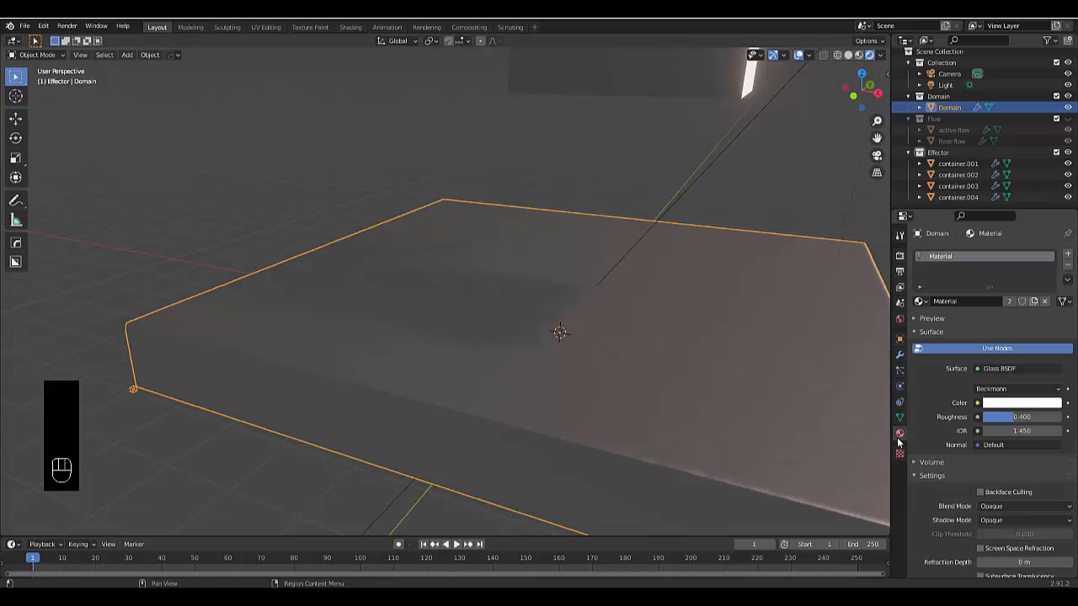
click(1014, 404)
drag(1011, 275, 1008, 270)
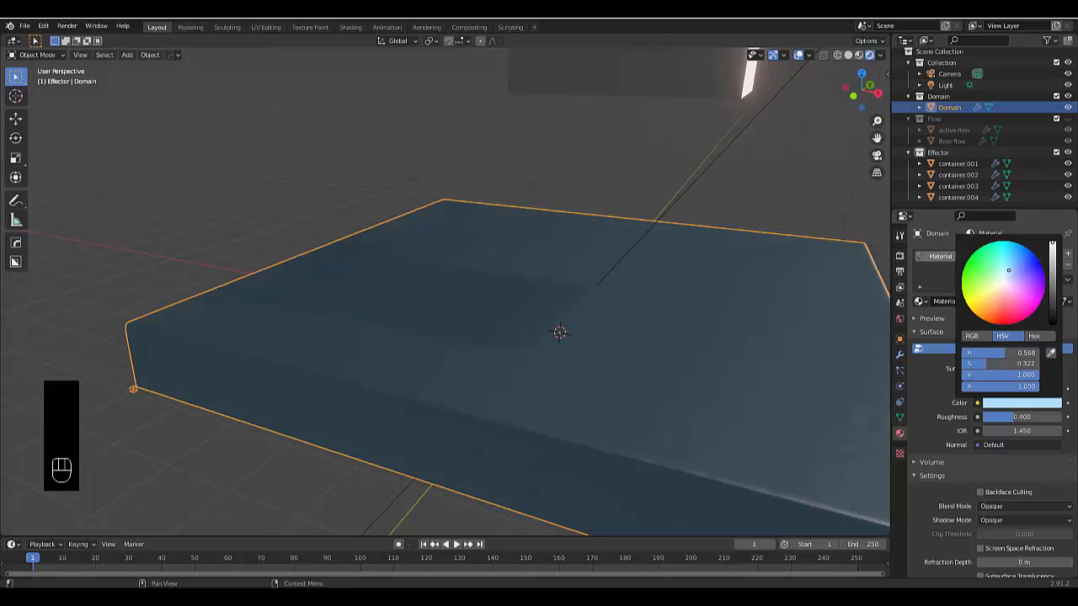
Set the roughness of the Domain's glass material to 0.2
drag(1018, 418, 1000, 419)
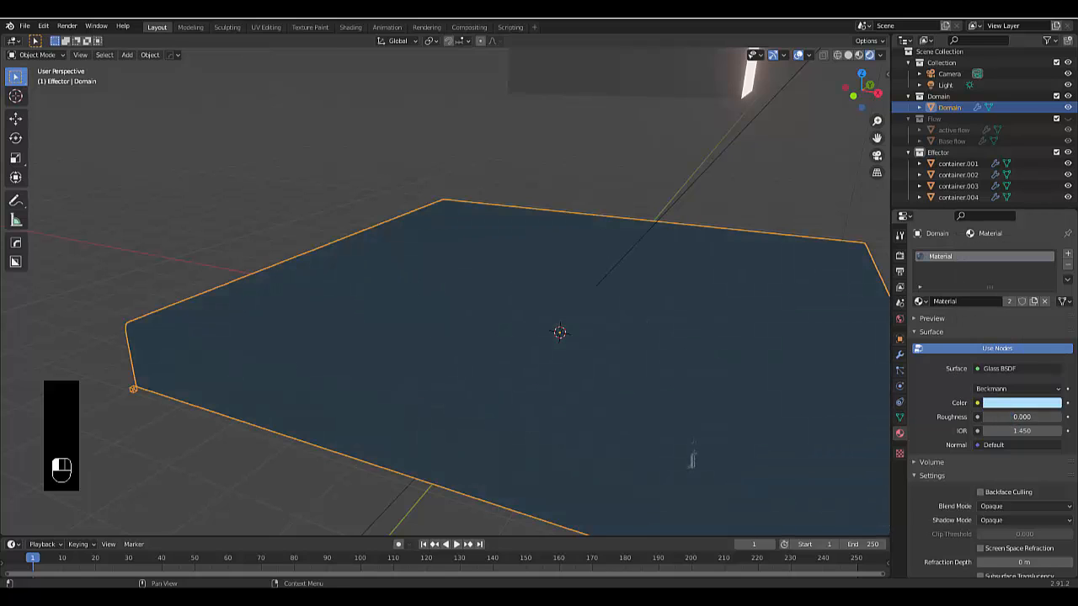
drag(983, 417, 1010, 417)
click(1021, 418)
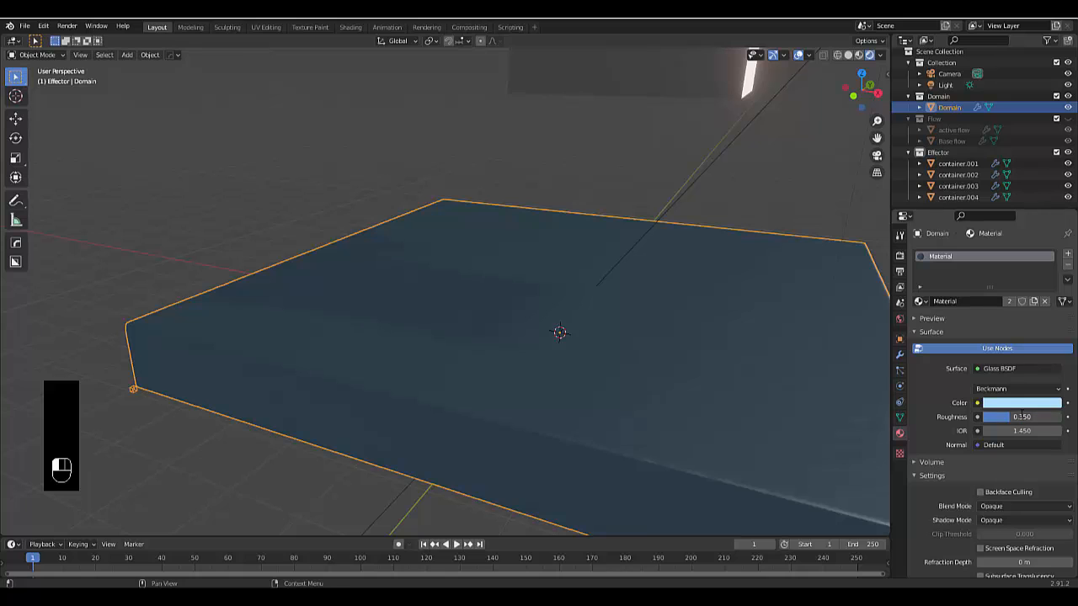
text(0.2)
key(Return)
scroll(675, 459, down, 1)
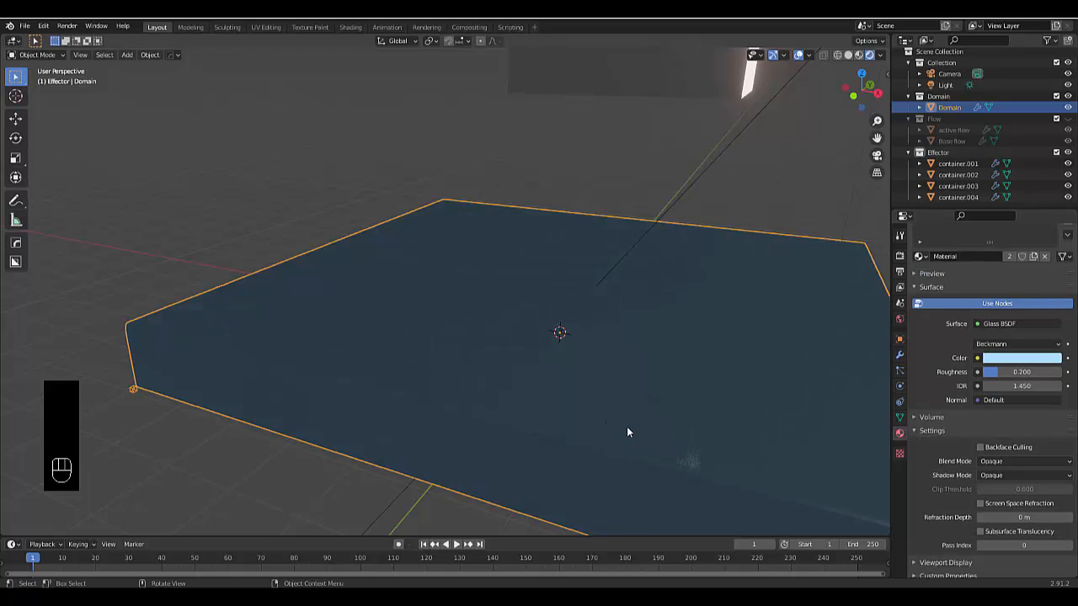
scroll(627, 426, down, 4)
scroll(665, 434, up, 3)
middle_drag(671, 434, 645, 381)
scroll(564, 431, down, 3)
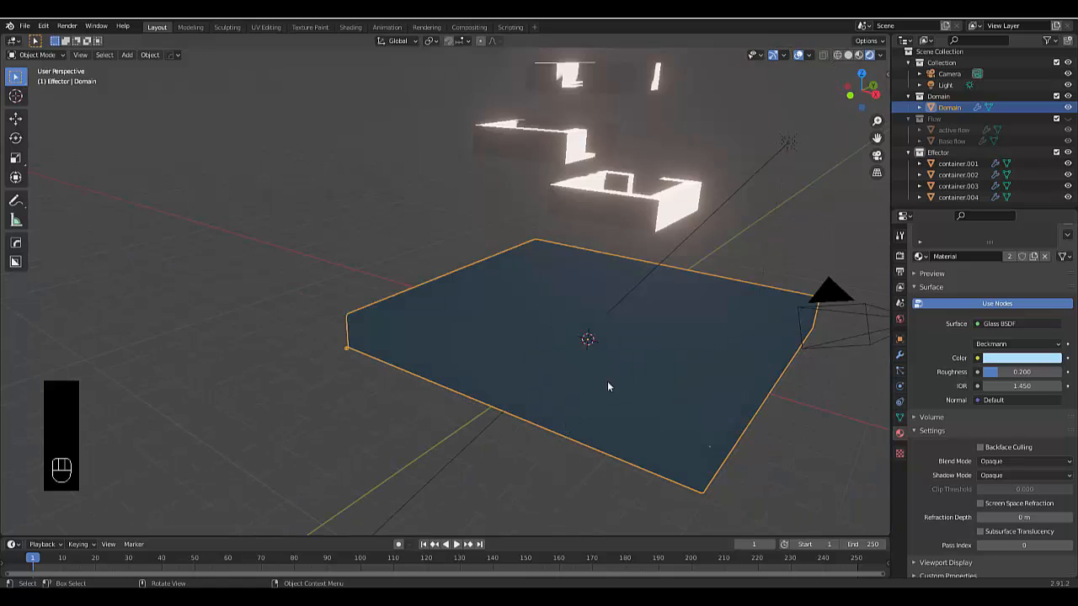
Examine the glass liquid and the stacked containers in the rendered view, up close and from different angles
scroll(608, 385, up, 2)
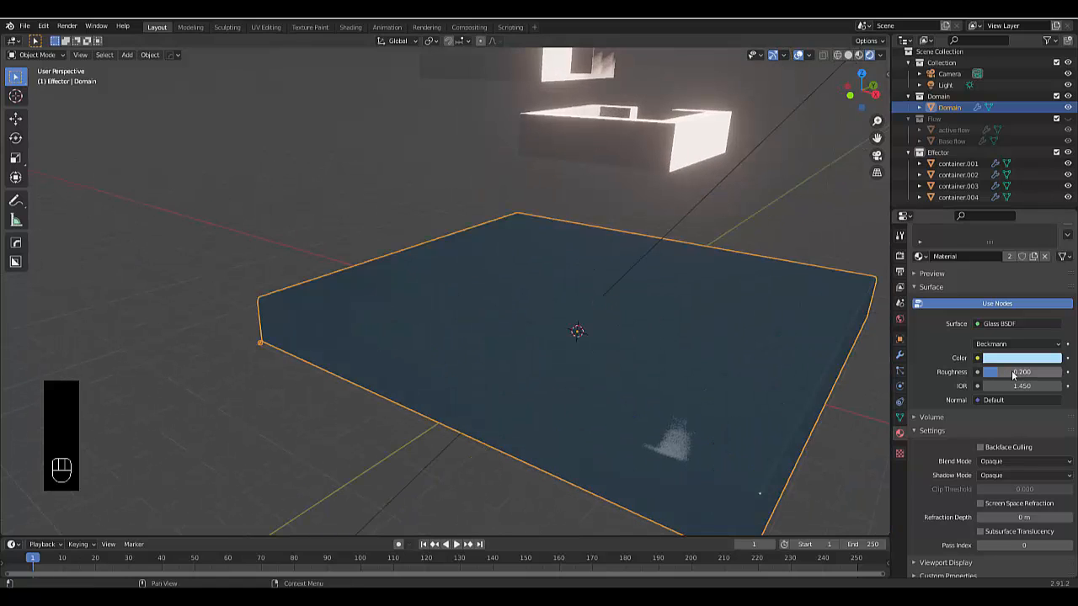
scroll(477, 386, down, 2)
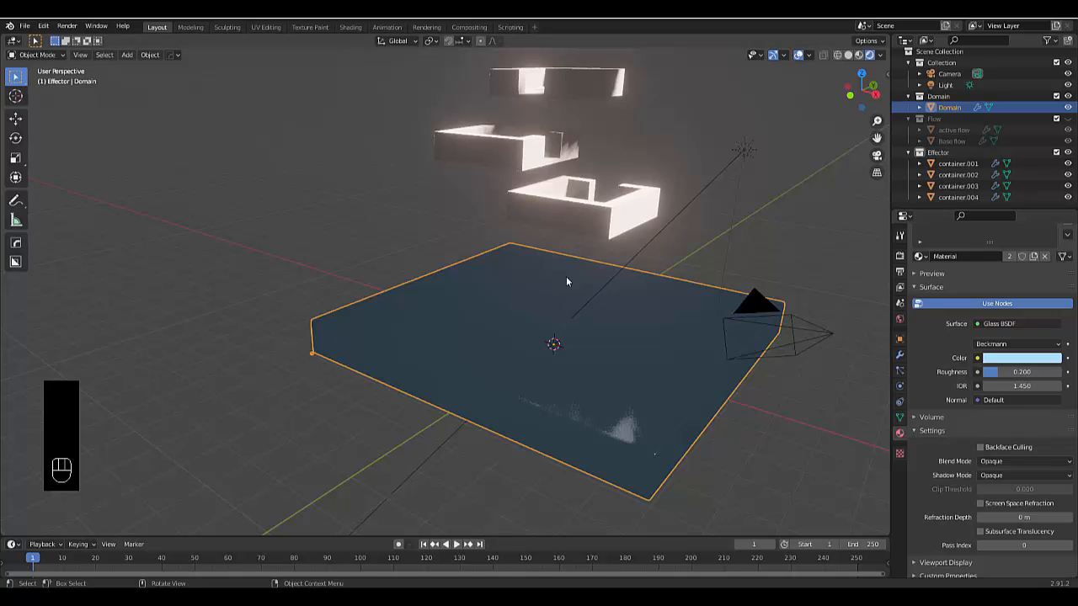
scroll(544, 202, down, 4)
scroll(545, 202, up, 6)
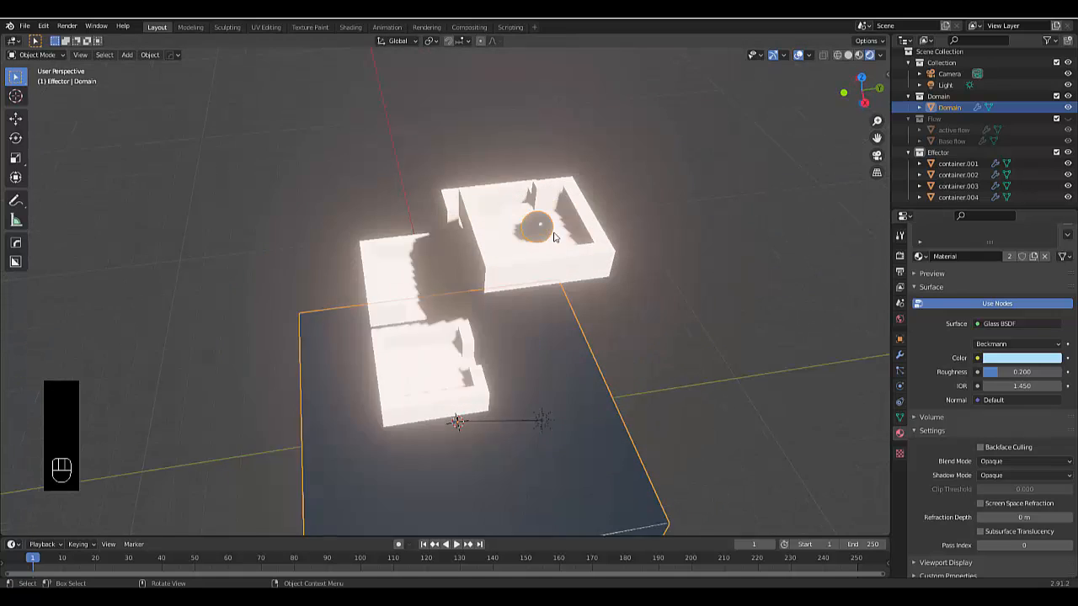
scroll(542, 240, up, 5)
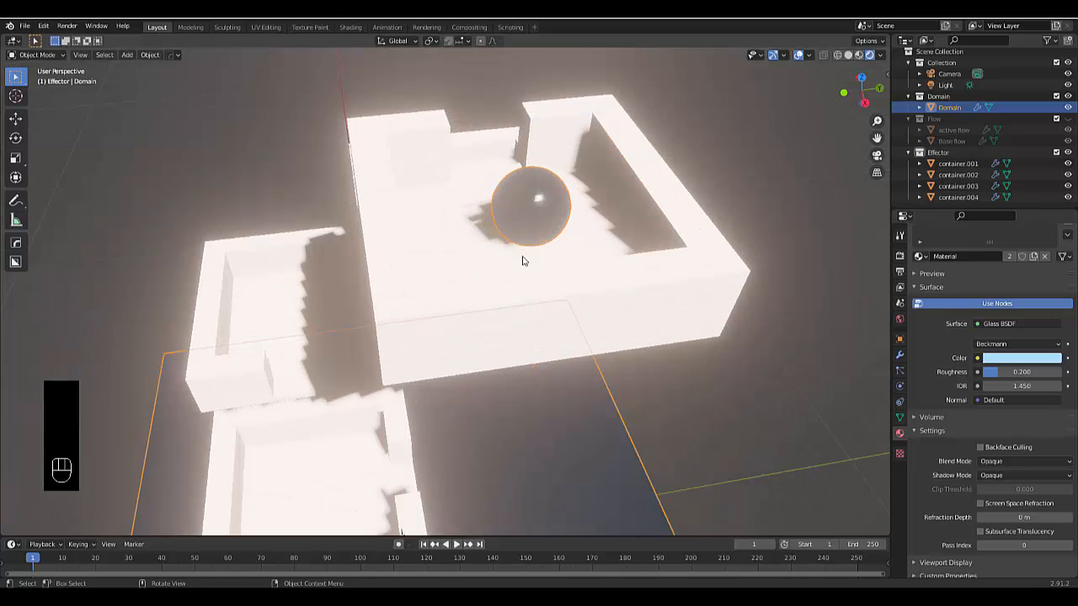
middle_drag(482, 249, 674, 251)
scroll(673, 251, down, 8)
middle_drag(564, 331, 632, 341)
Select the topmost container, container.001, and give it a new Emission material in orange
click(636, 255)
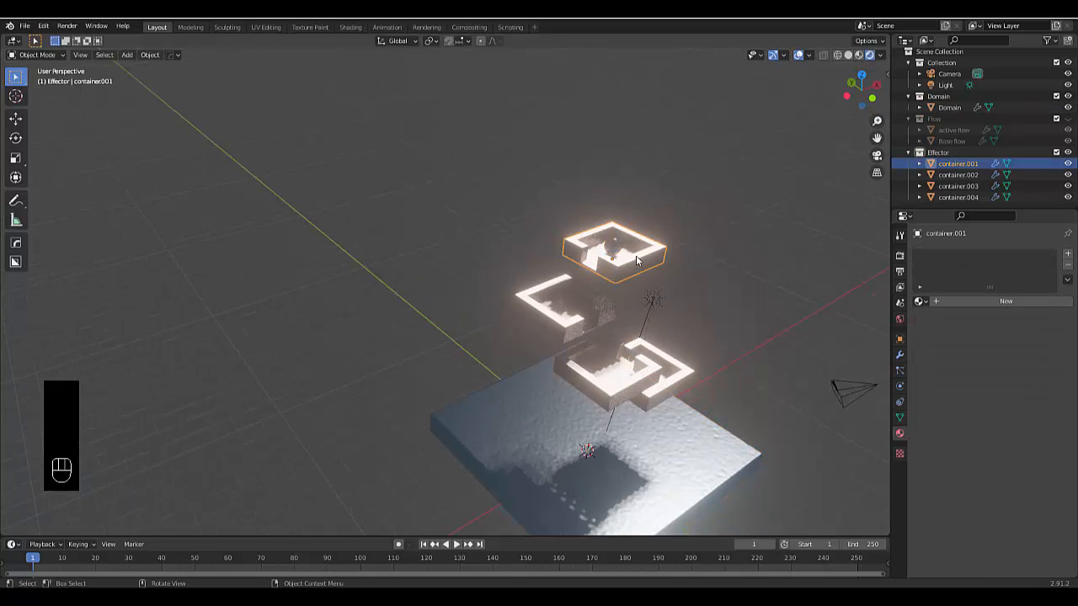
click(978, 305)
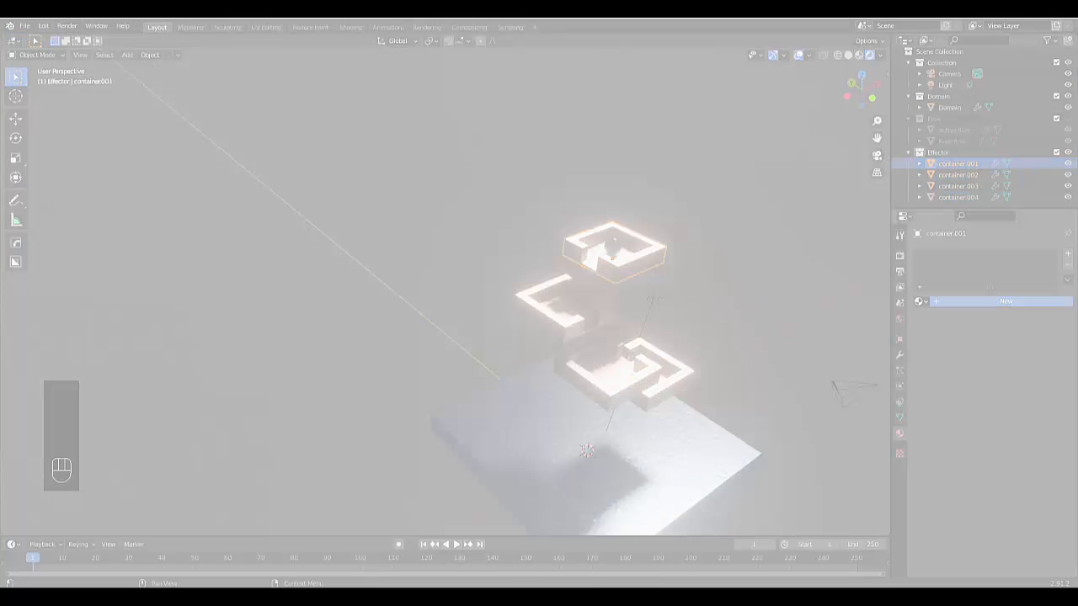
click(494, 598)
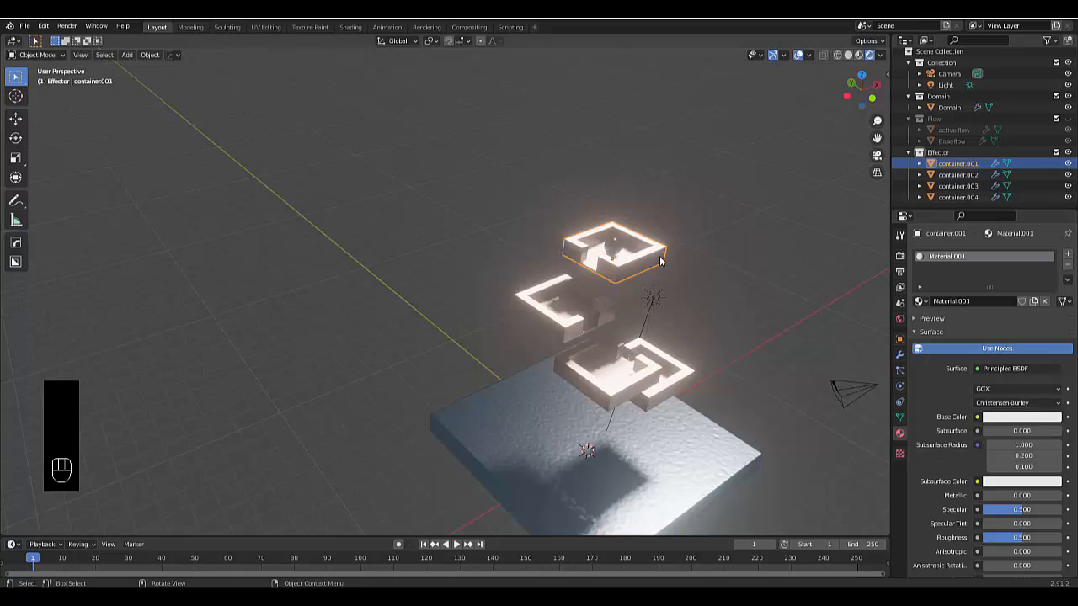
click(1005, 368)
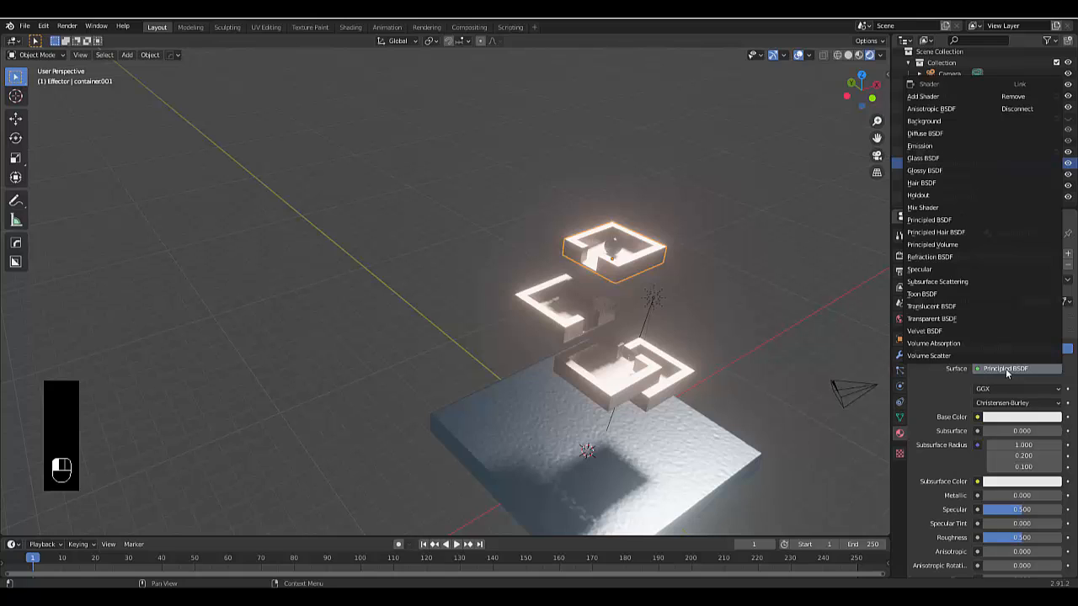
click(944, 146)
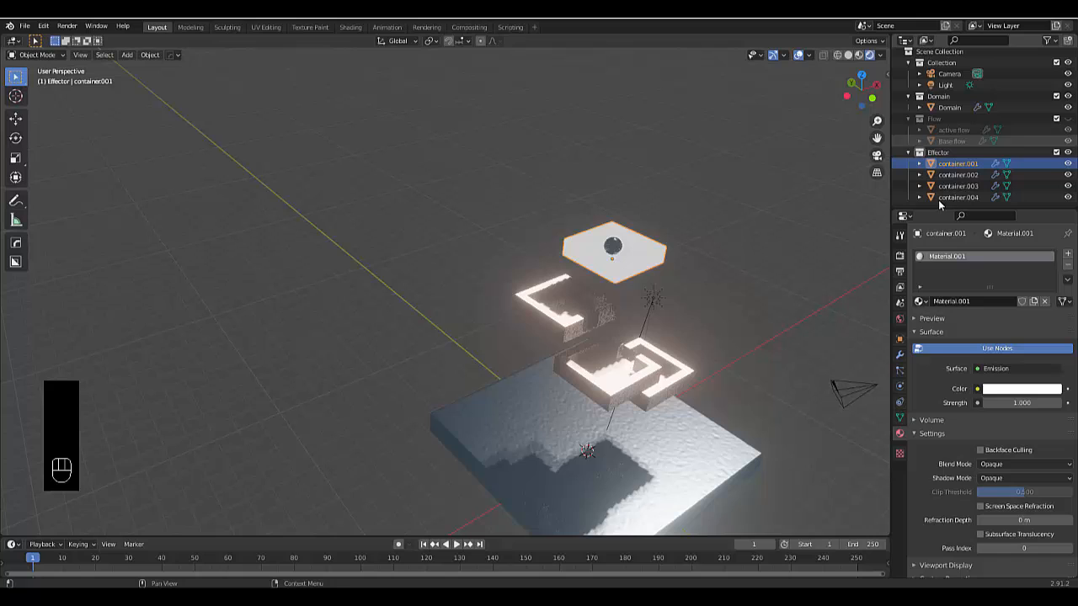
click(1006, 390)
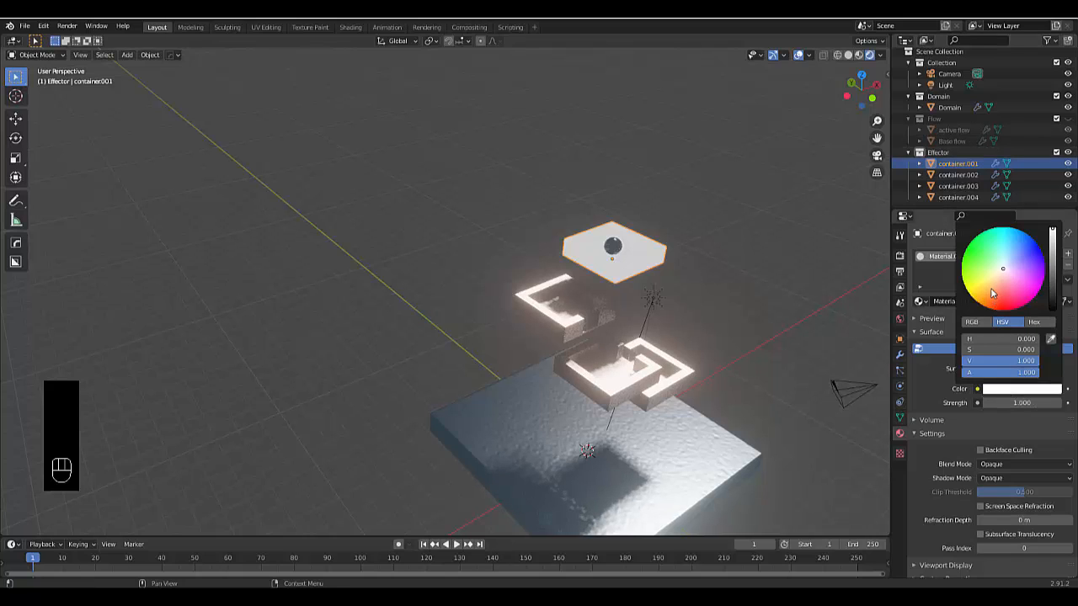
drag(992, 293, 984, 301)
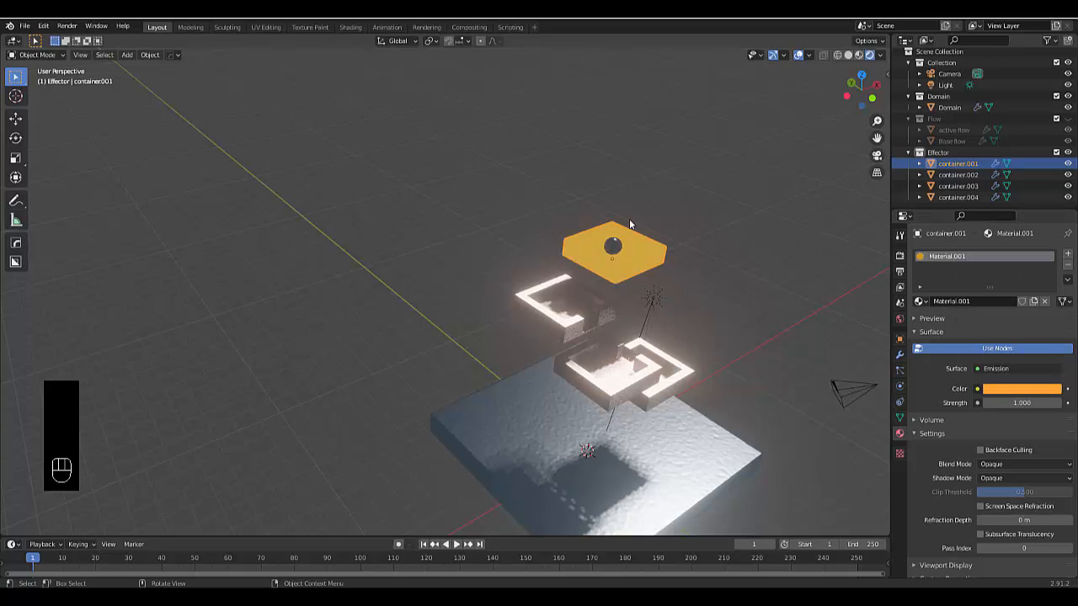
Keyframe the container.001 material's emission strength at 1 on frame 1
scroll(557, 252, up, 6)
middle_drag(649, 256, 674, 244)
scroll(687, 272, up, 3)
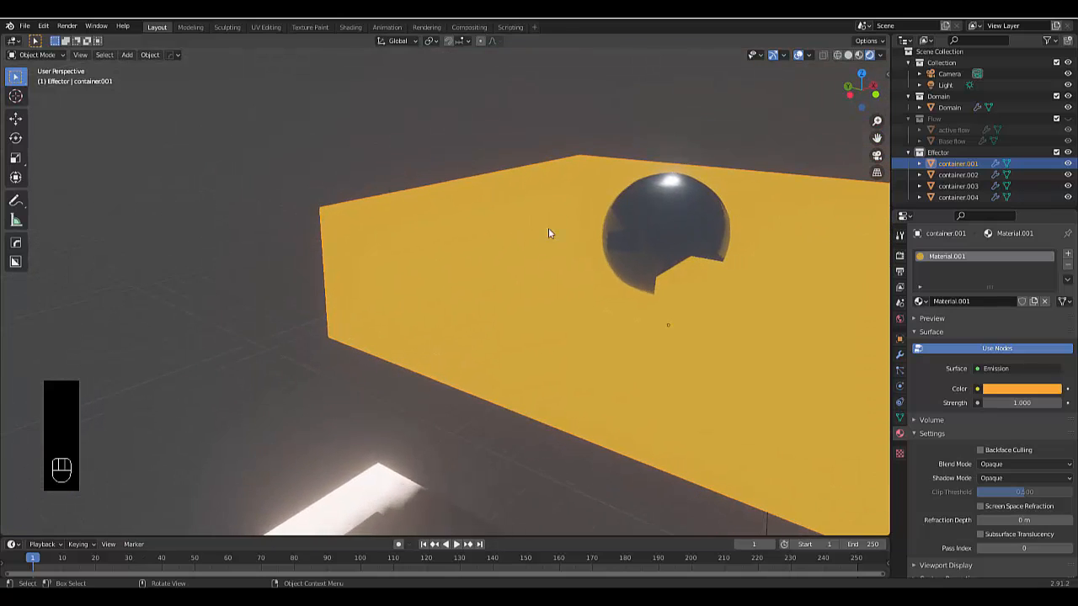
scroll(631, 271, down, 5)
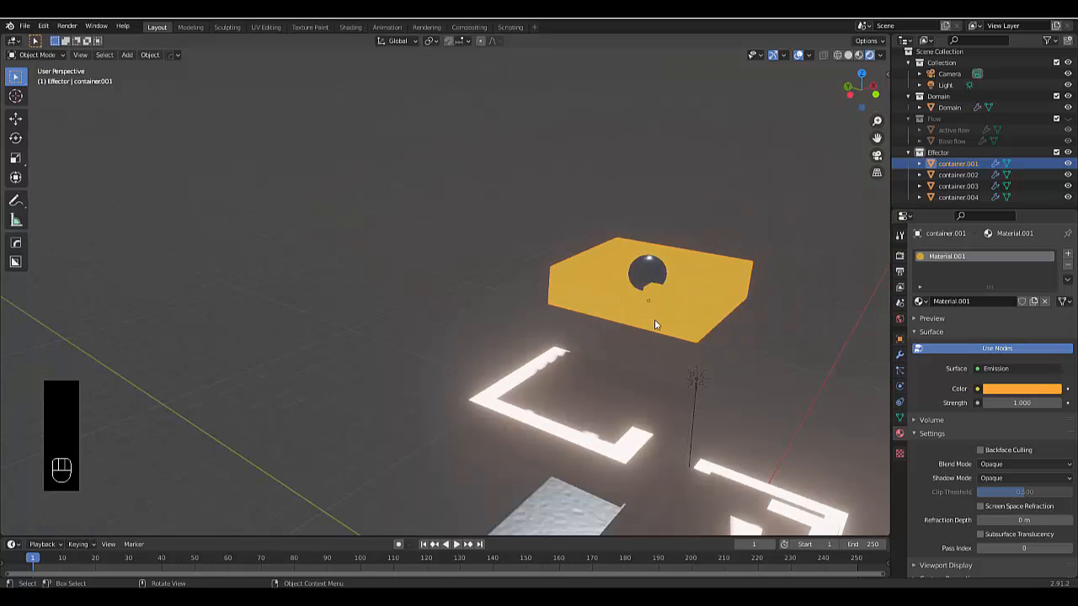
scroll(654, 325, down, 1)
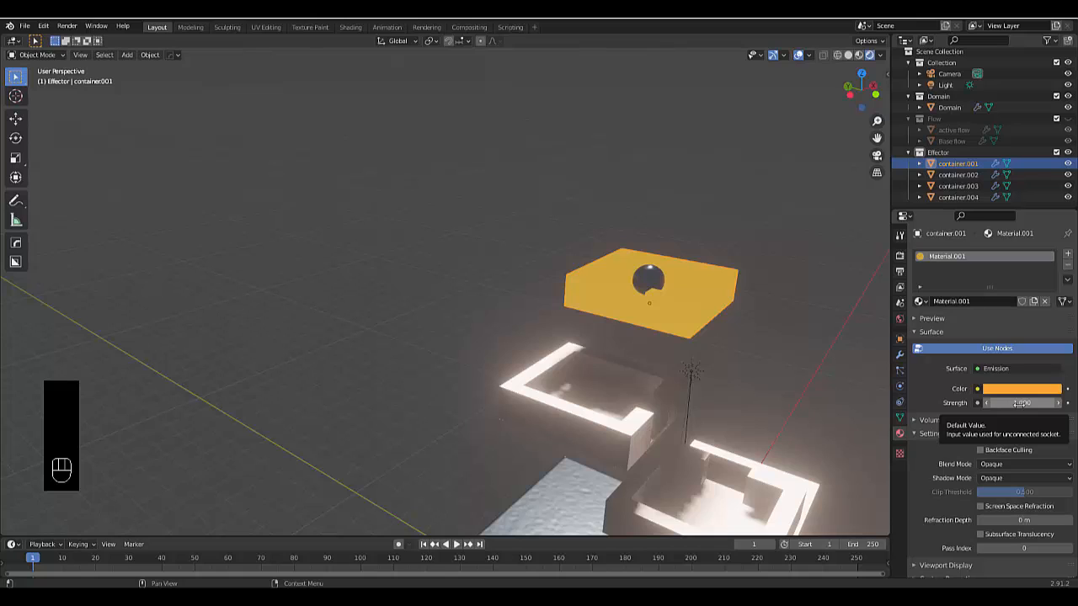
key(i)
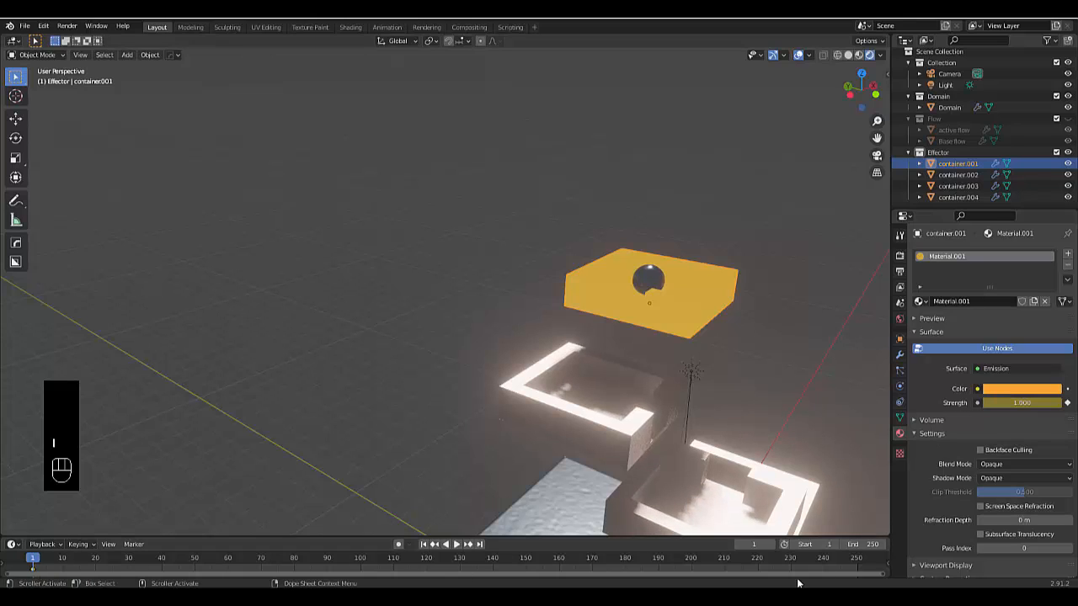
At frame 40, set the container.001 material's emission strength to 20 and insert a keyframe on its emission color
click(755, 544)
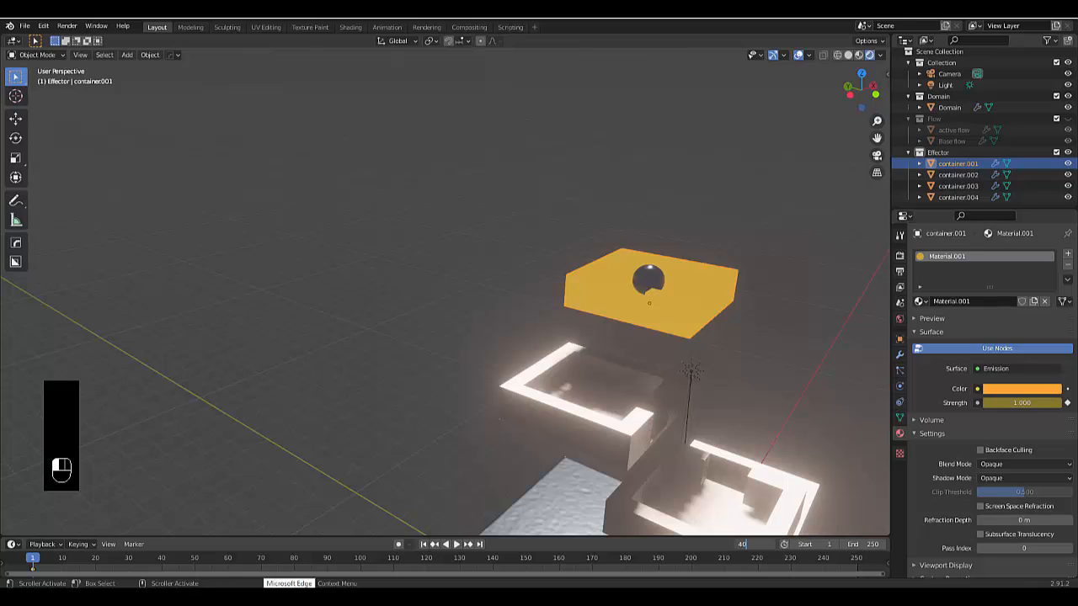
text(40)
key(Return)
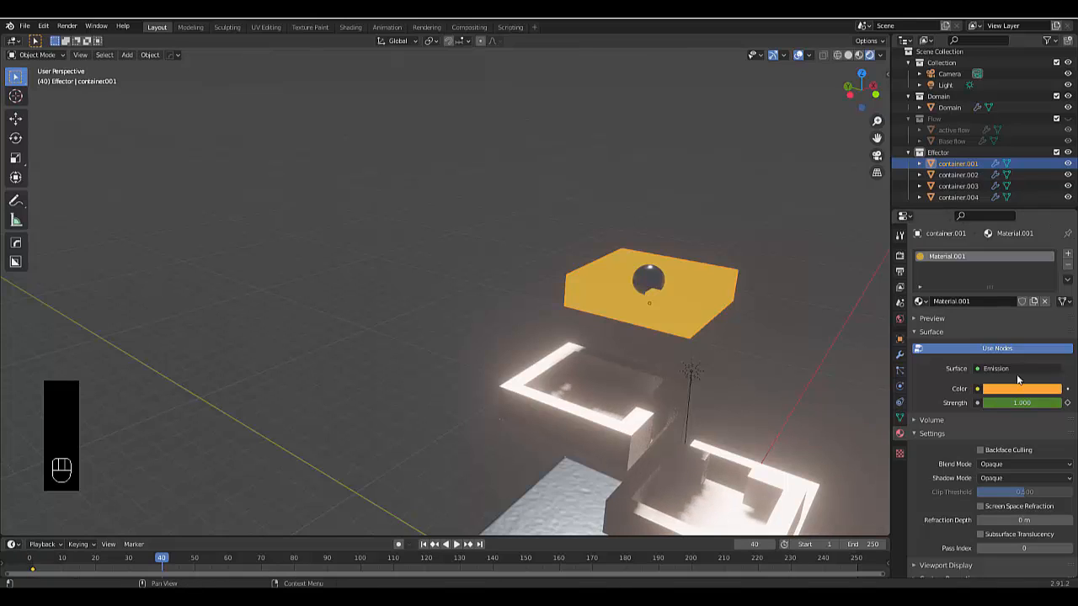
click(1026, 402)
text(2)
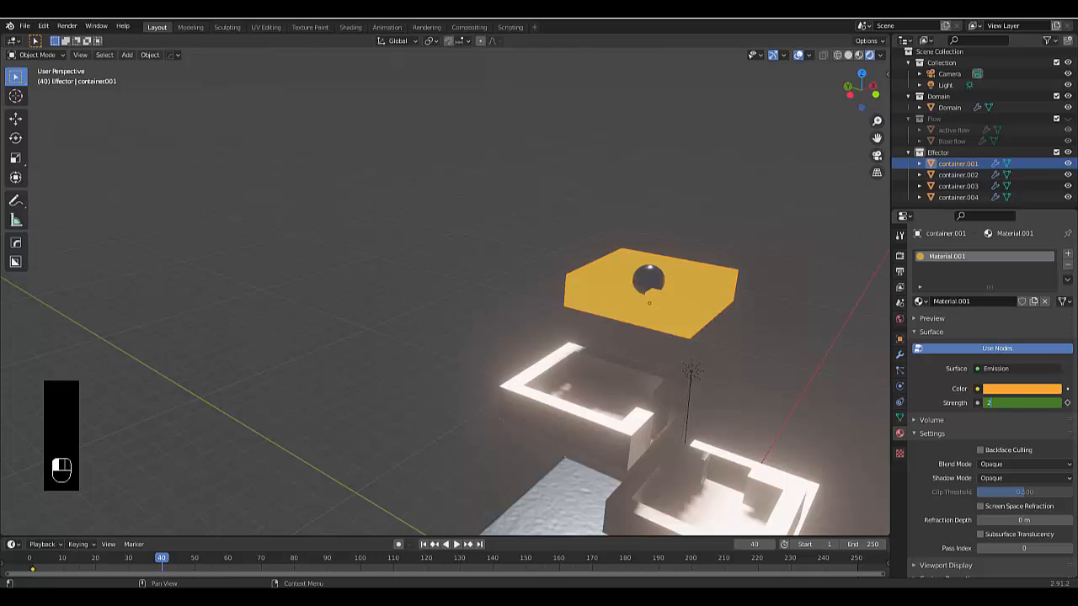
text(0)
key(Return)
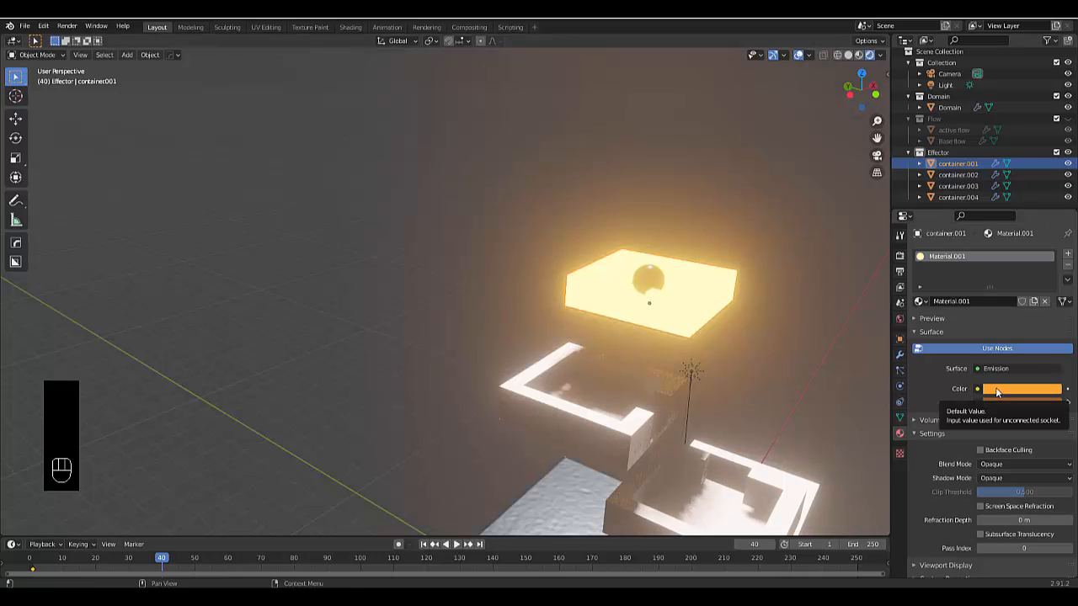
key(i)
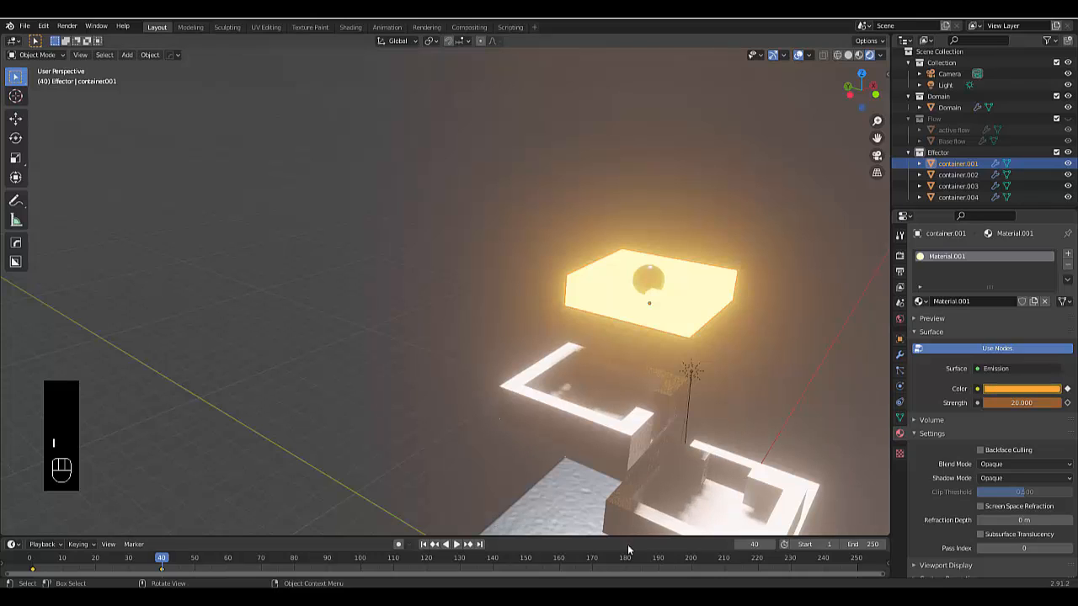
At frame 60, set the container.001 material's emission strength to 0 and keyframe it
click(744, 544)
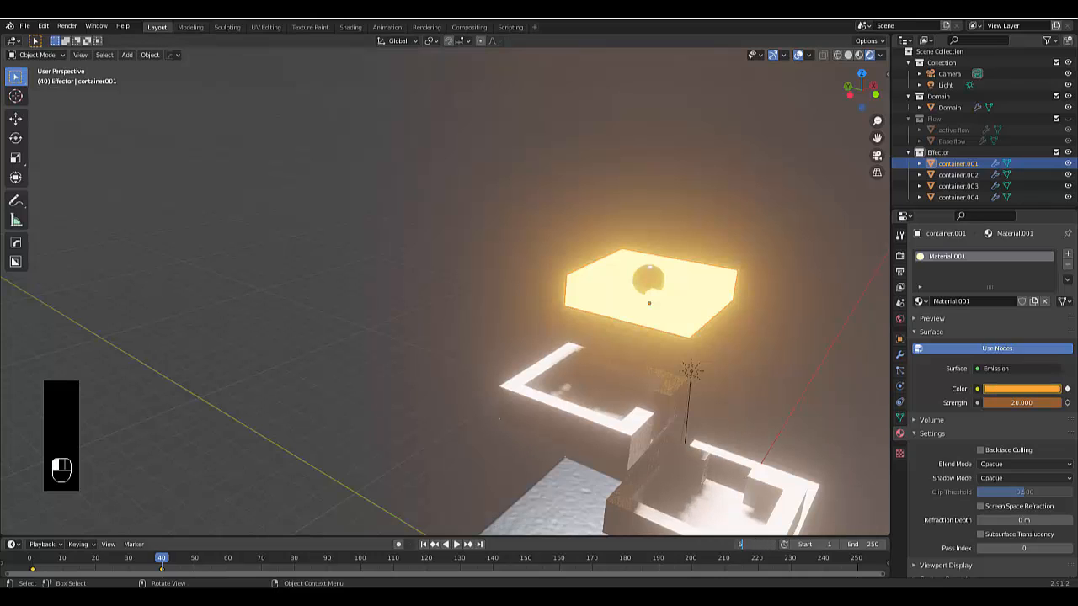
text(60)
key(Return)
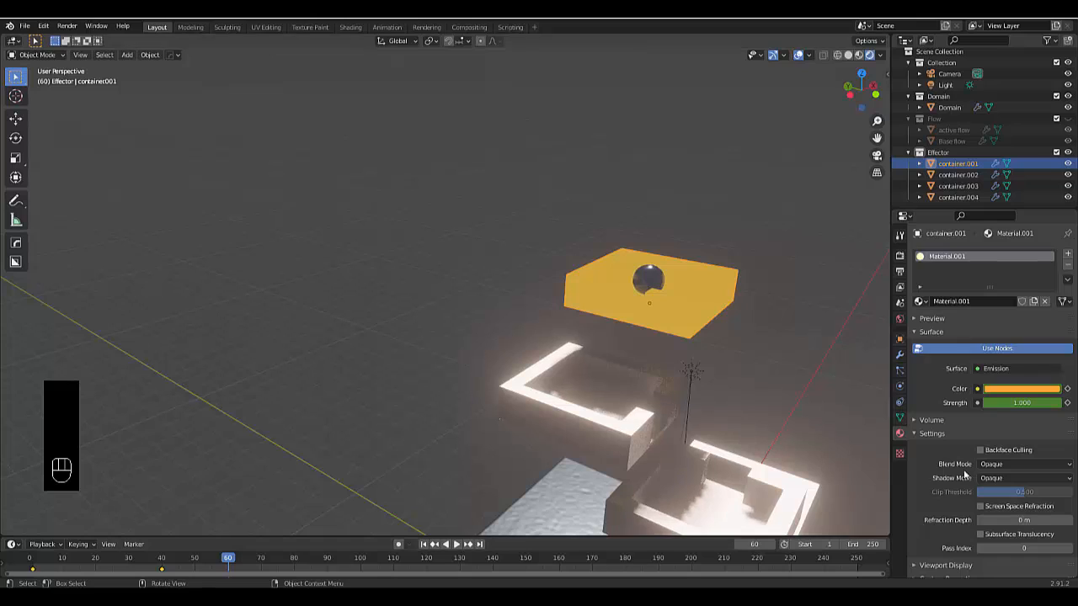
click(1021, 403)
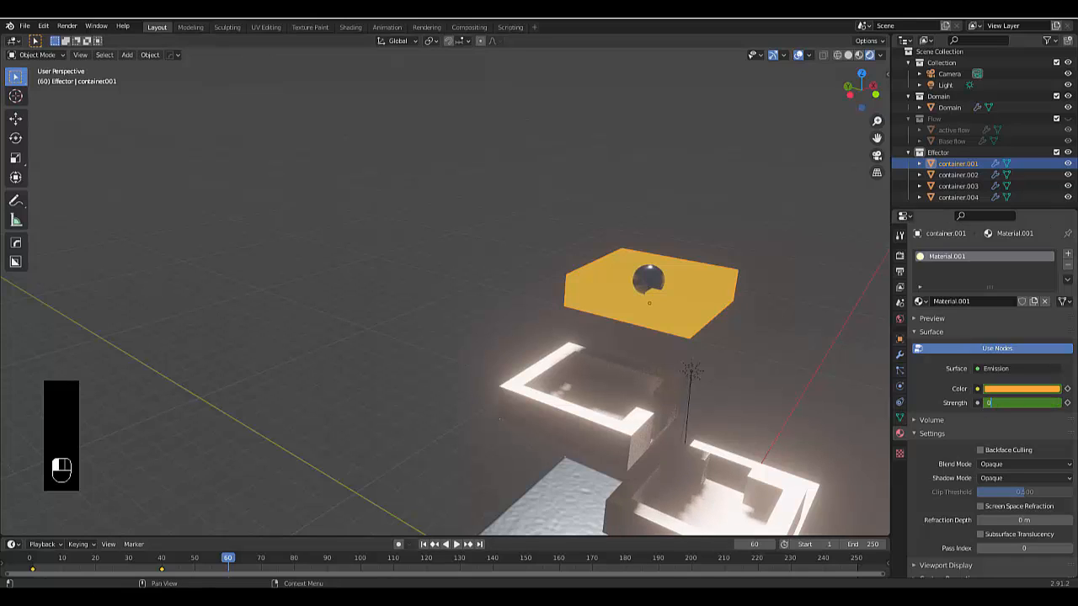
key(Return)
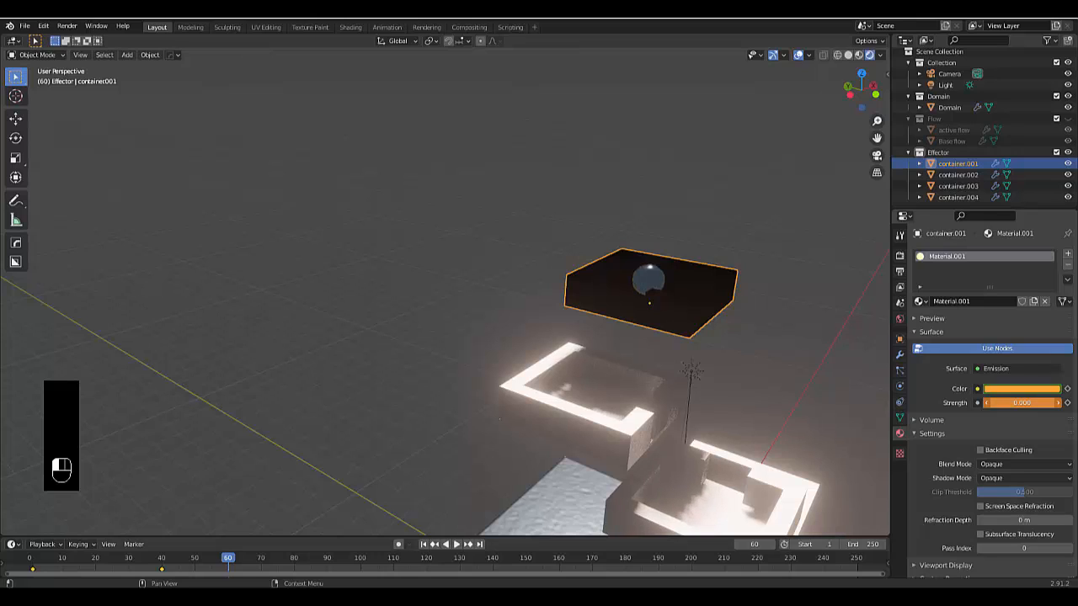
key(i)
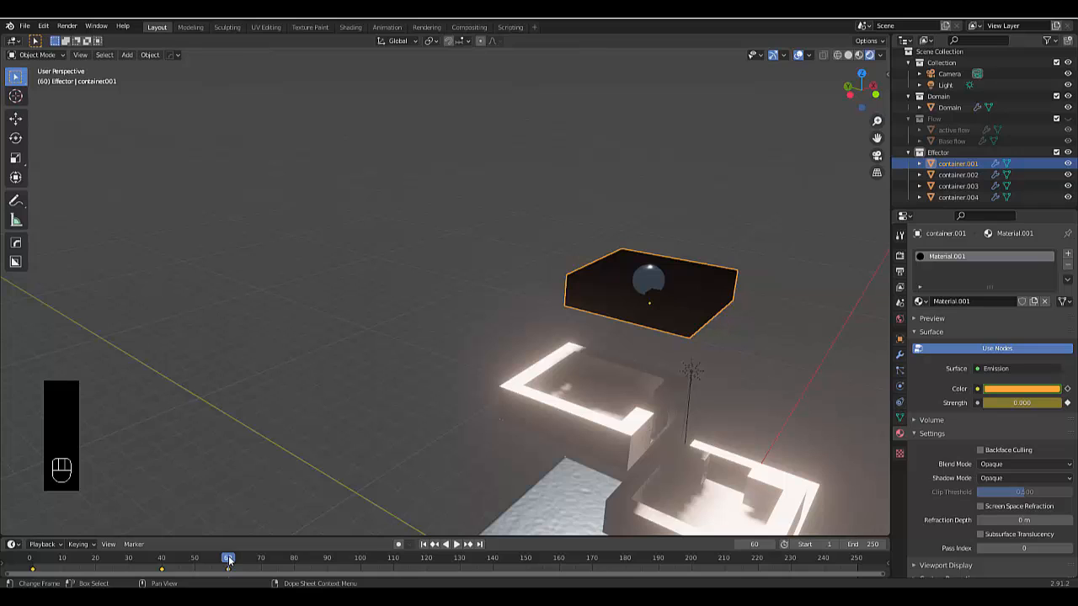
Check container.001's glow animation by moving the timeline to frames 50 and 28
key(space)
click(663, 431)
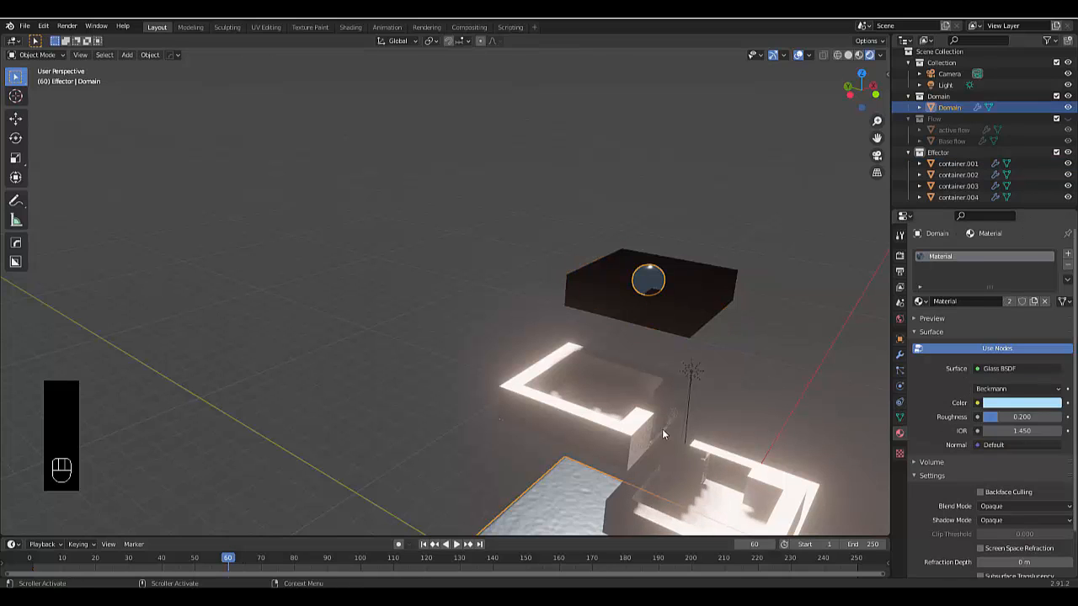
click(195, 559)
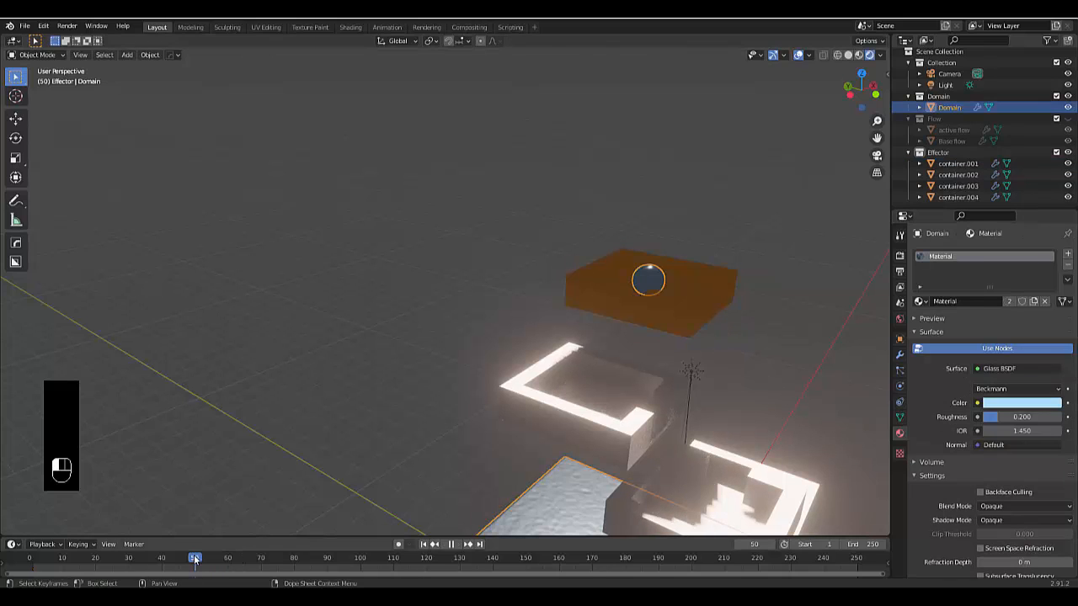
click(690, 292)
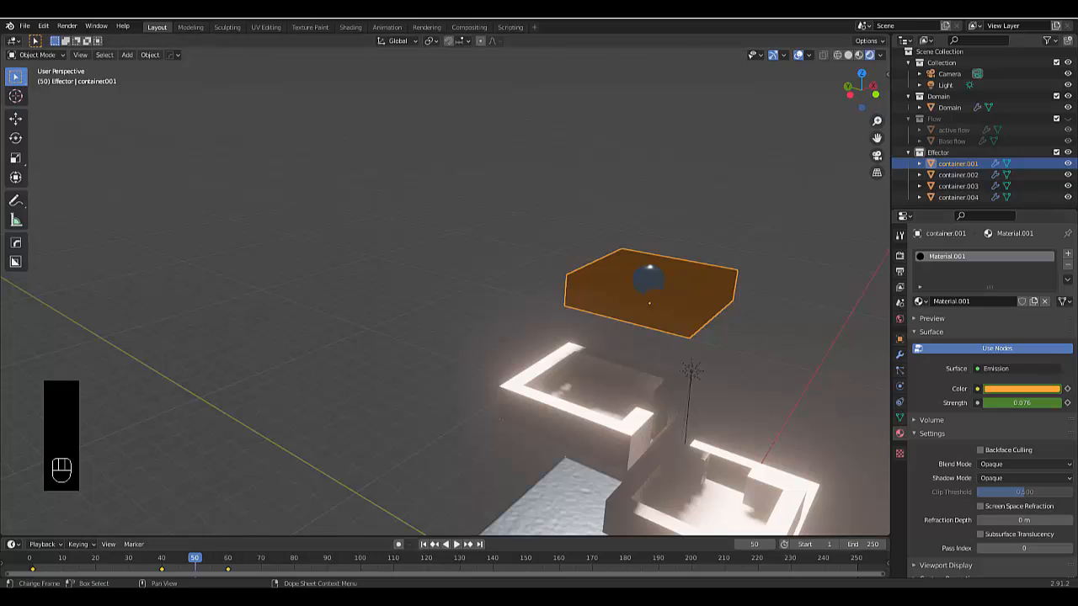
key(space)
click(125, 563)
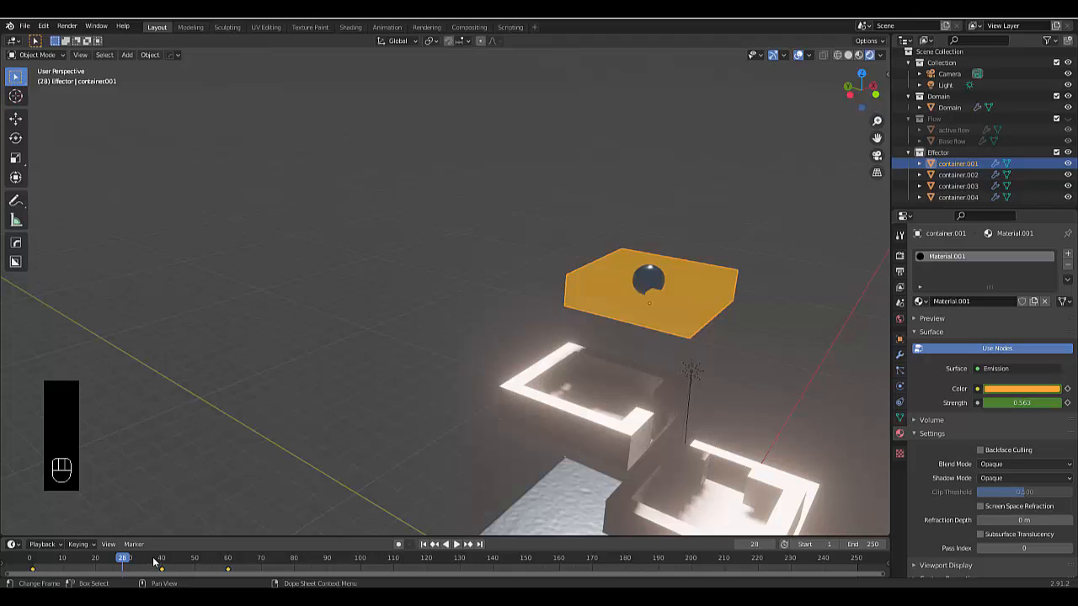
At frame 39, set the container.001 material's emission strength to 1 and keyframe it
click(752, 544)
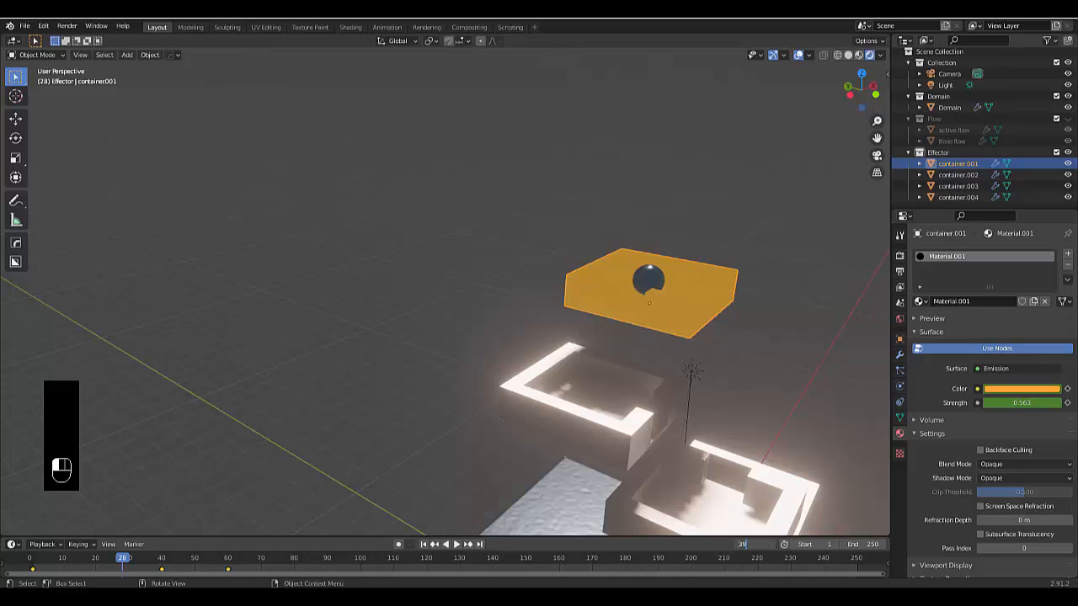
key(Return)
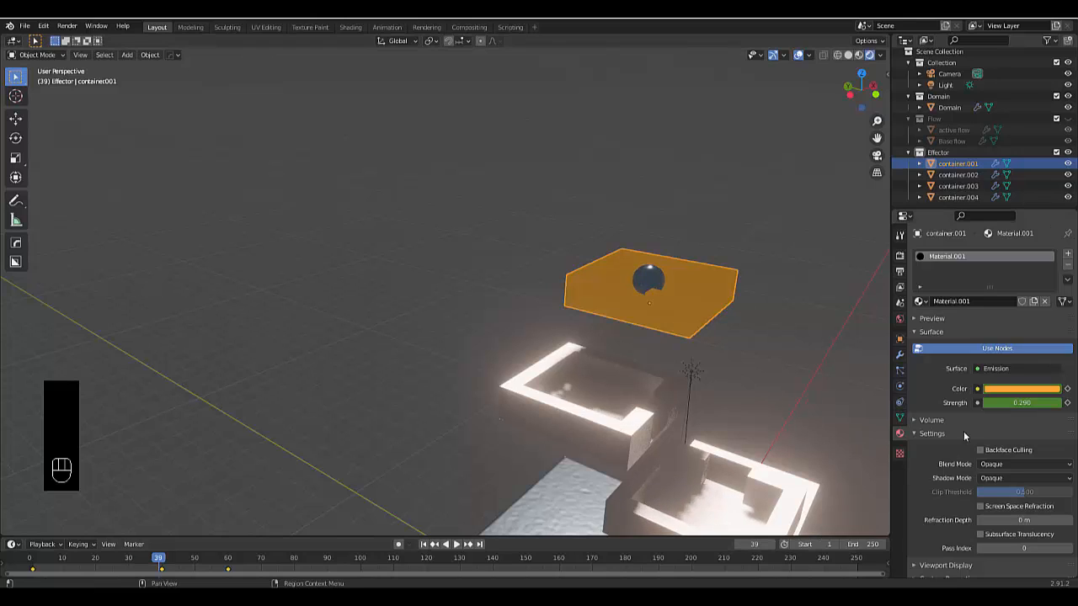
click(1013, 402)
text(1)
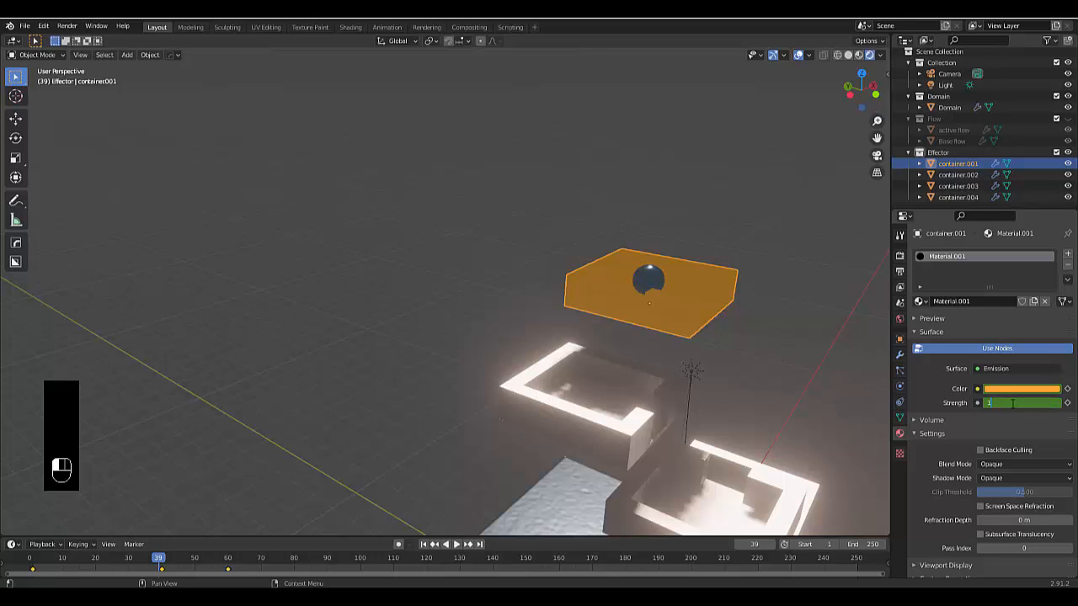
key(Return)
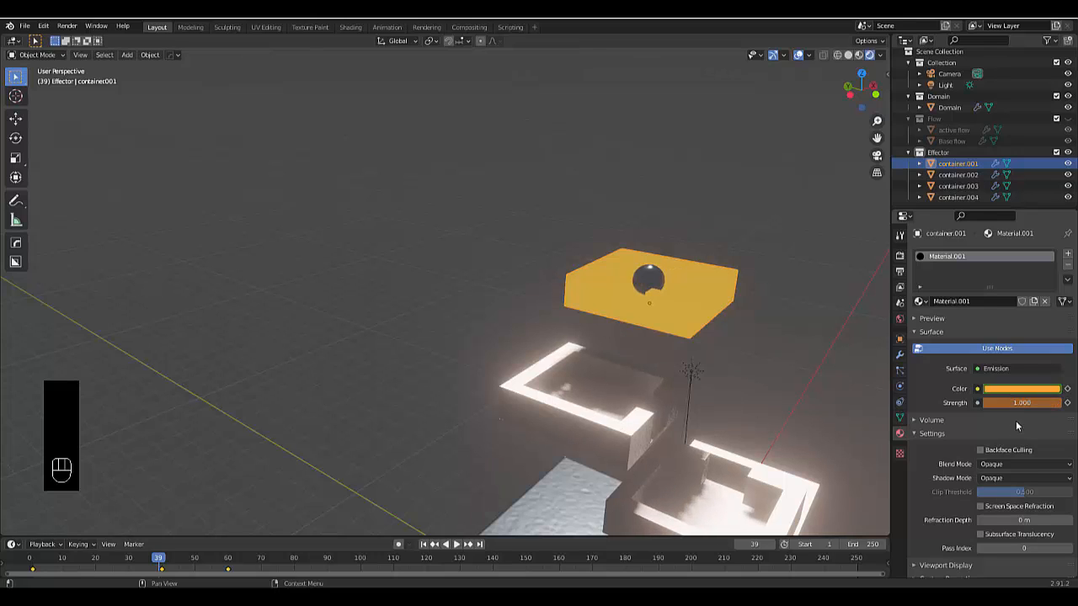
key(i)
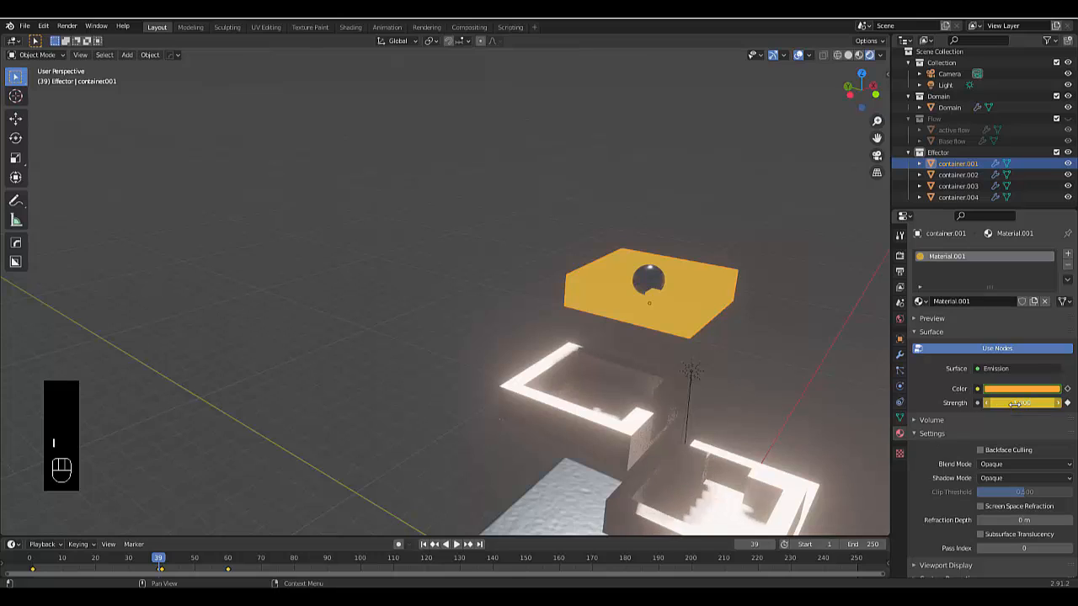
At frame 40, set the container.001 material's emission strength to 20, keyframe it, and compare frames 39 and 40
click(770, 544)
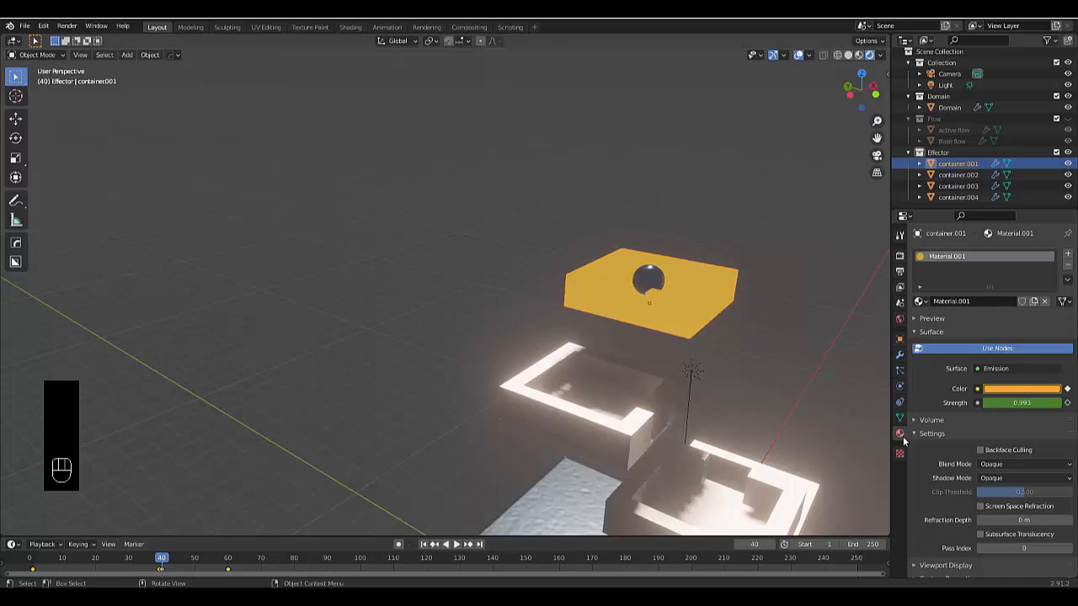
click(1021, 403)
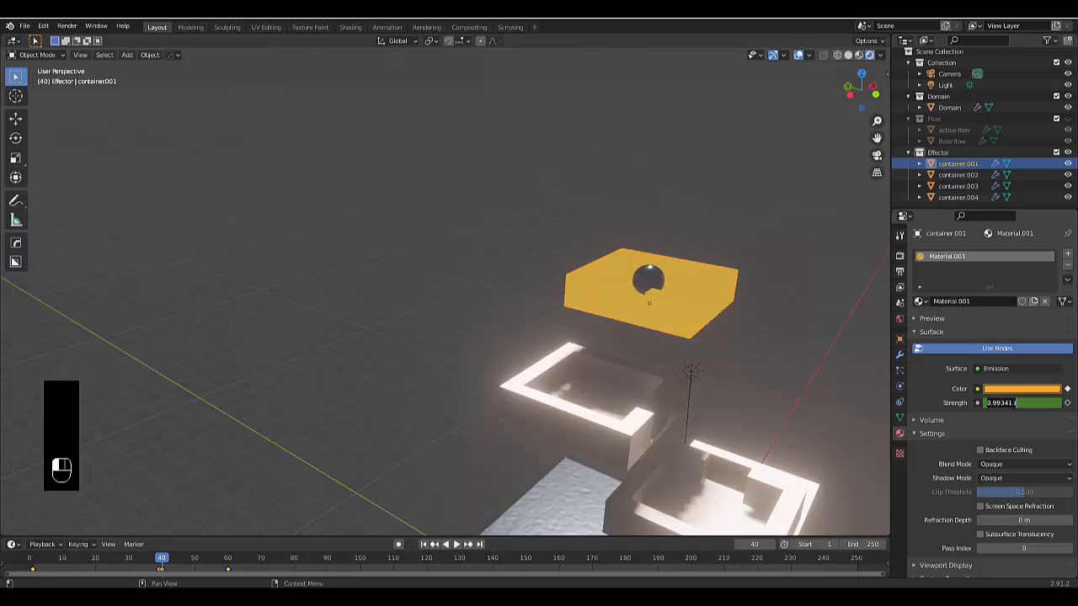
text(20)
key(Return)
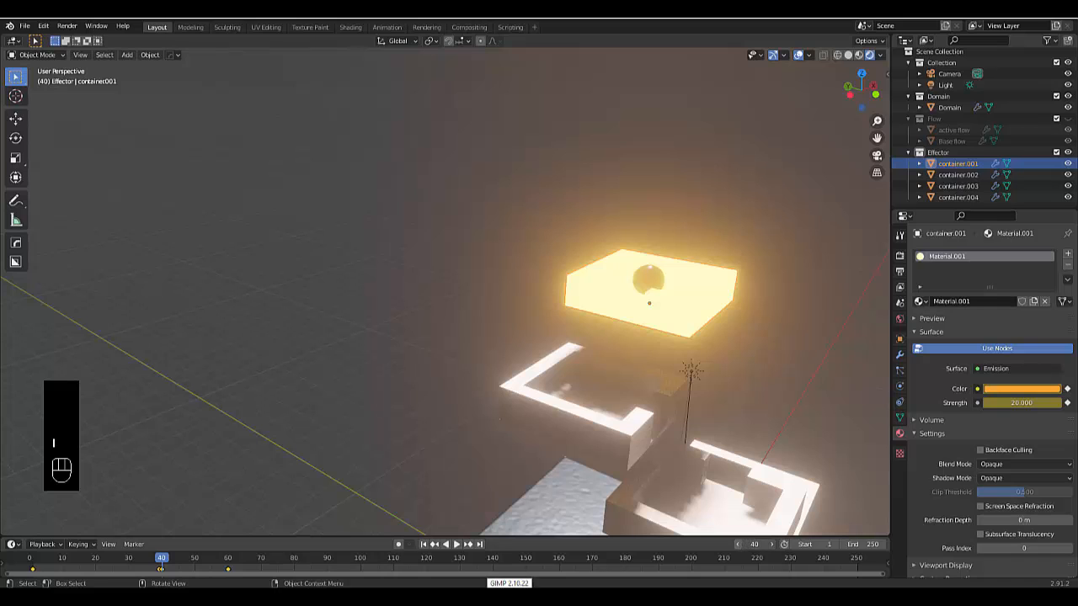
key(Left)
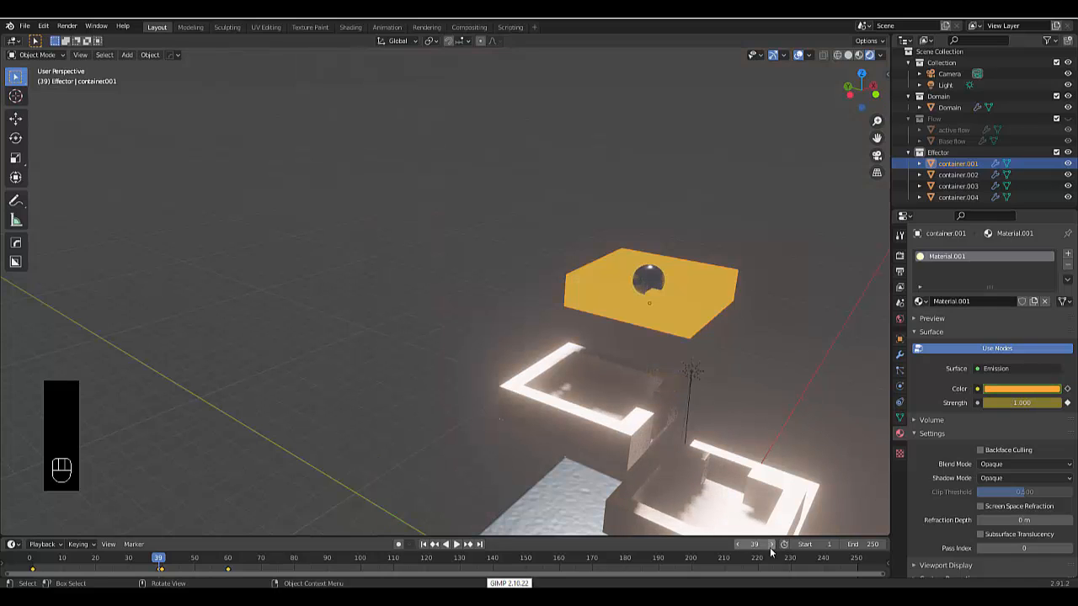
click(770, 547)
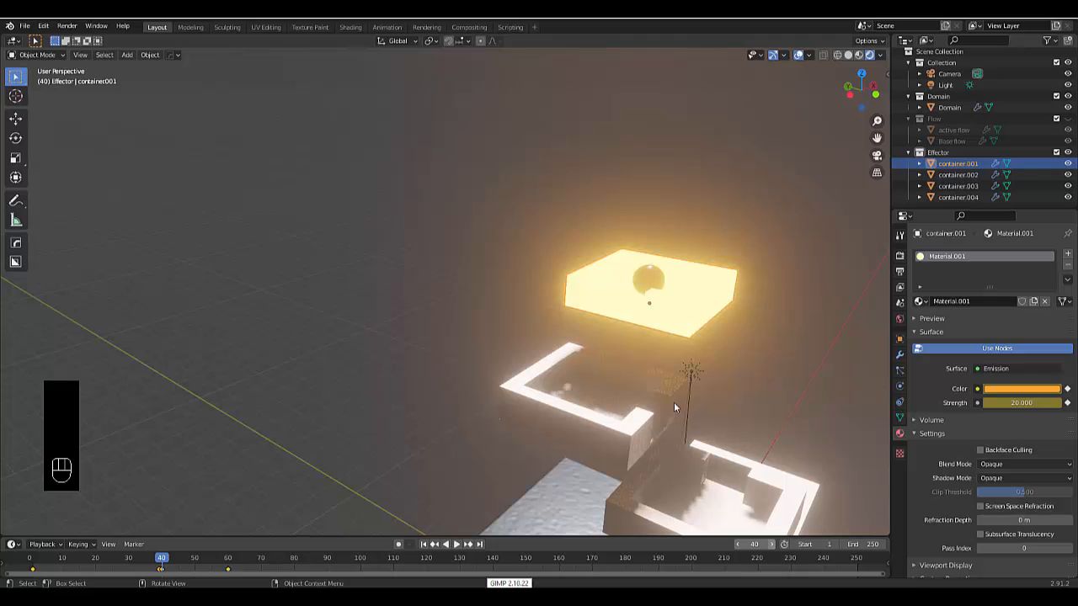
Create a new material on container.002 and change its surface shader to Glossy BSDF
scroll(674, 402, down, 4)
scroll(661, 411, down, 2)
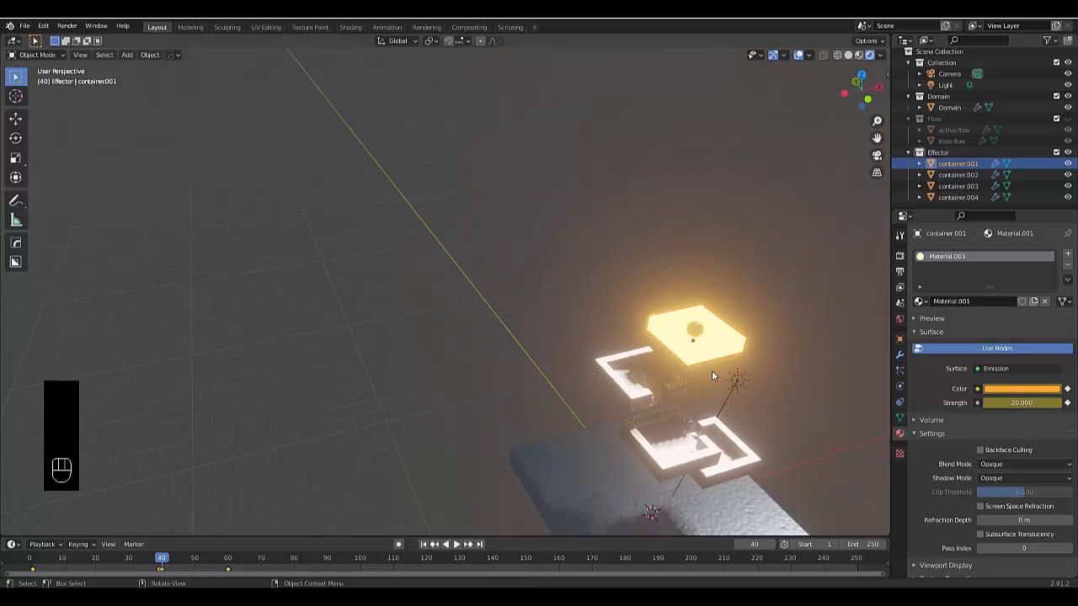
scroll(698, 394, down, 3)
scroll(730, 510, up, 5)
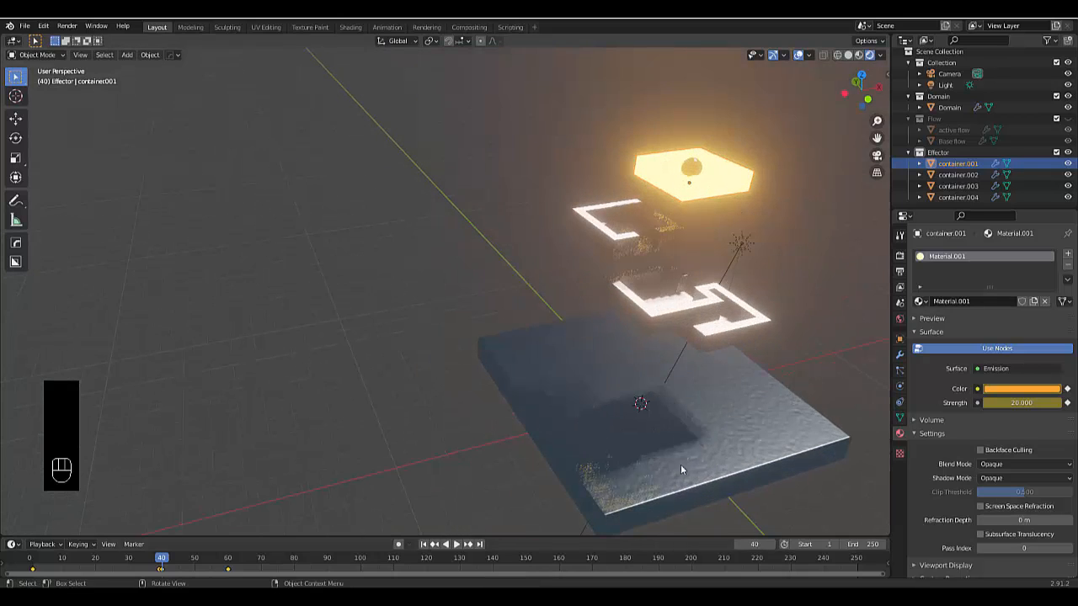
middle_drag(660, 411, 630, 302)
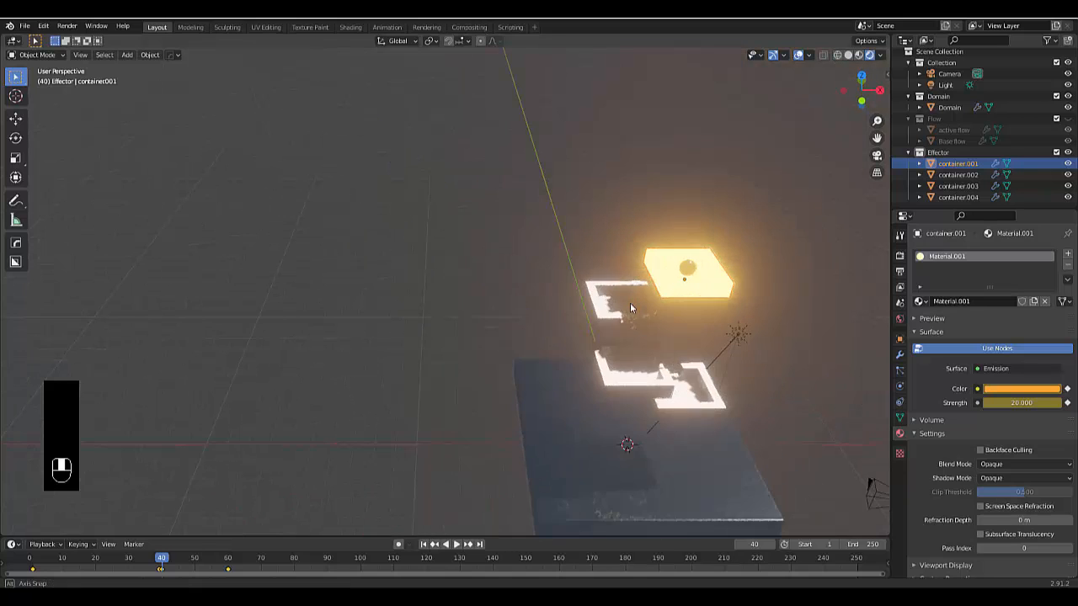
click(600, 305)
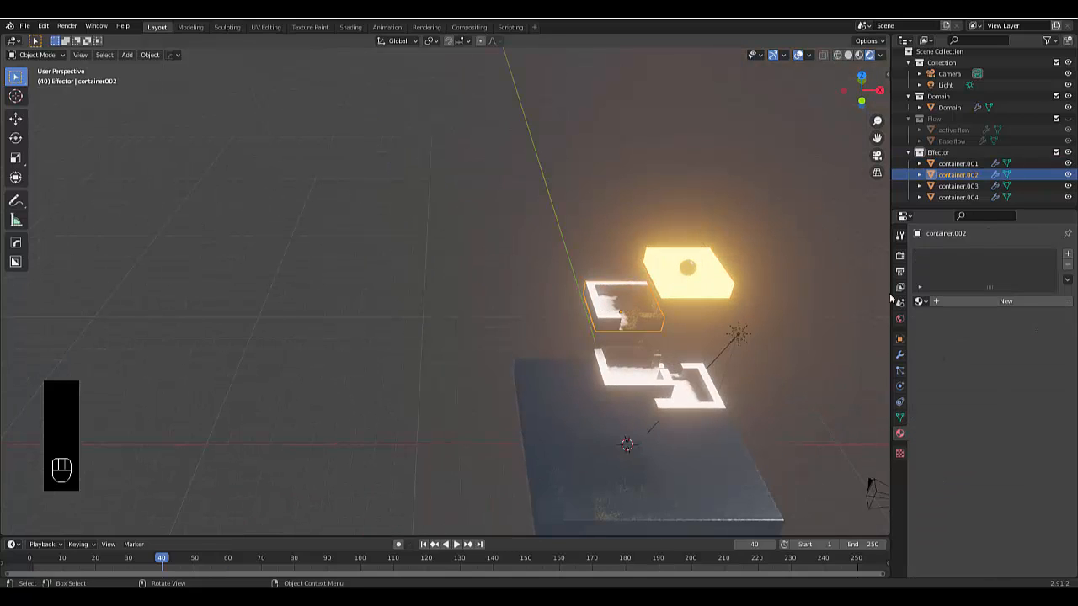
click(977, 302)
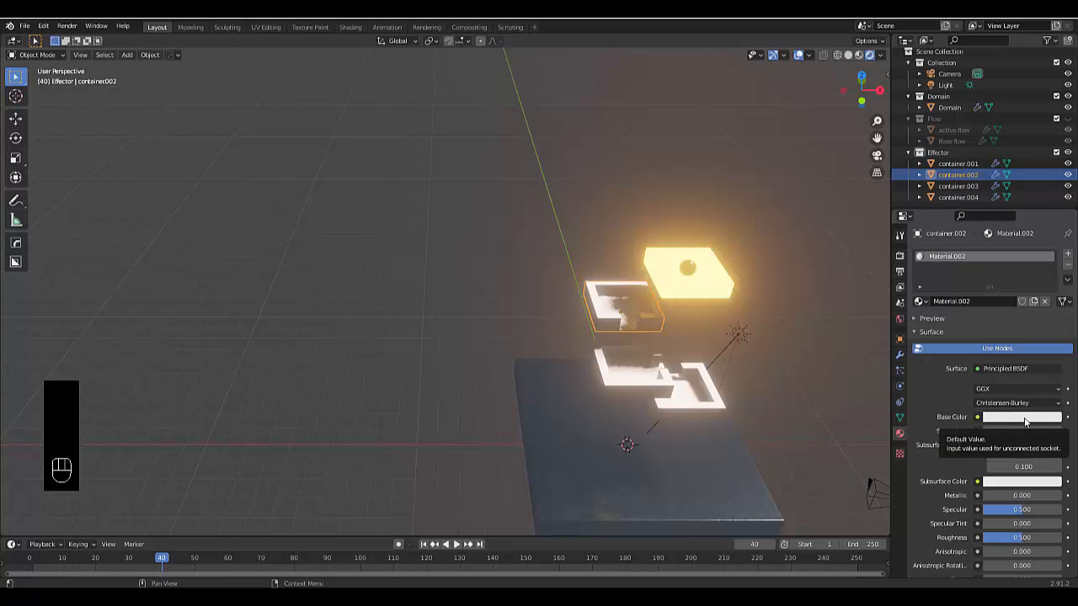
click(1006, 368)
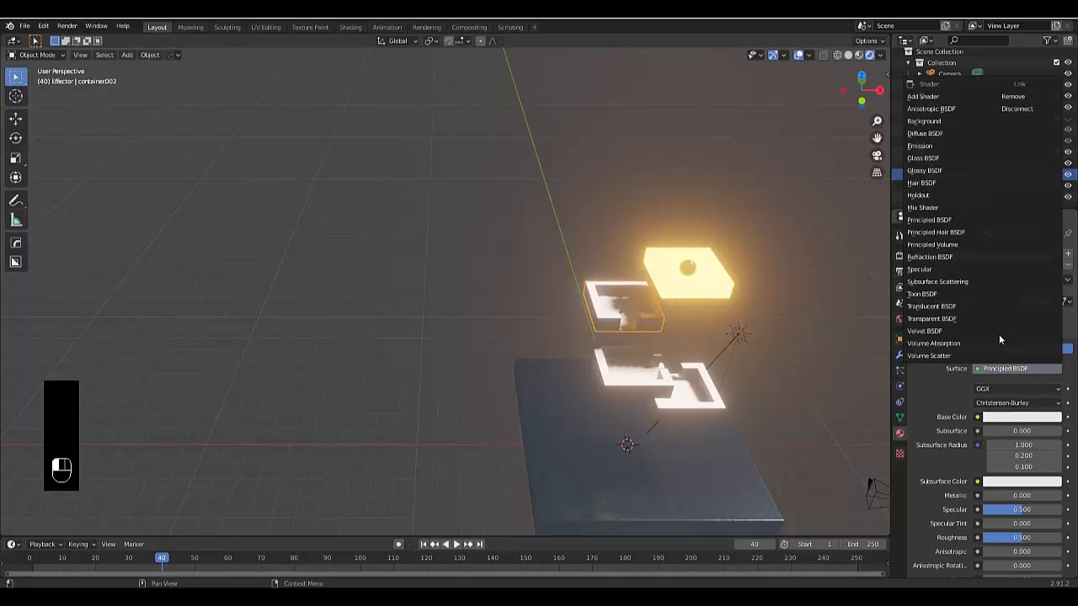
click(954, 170)
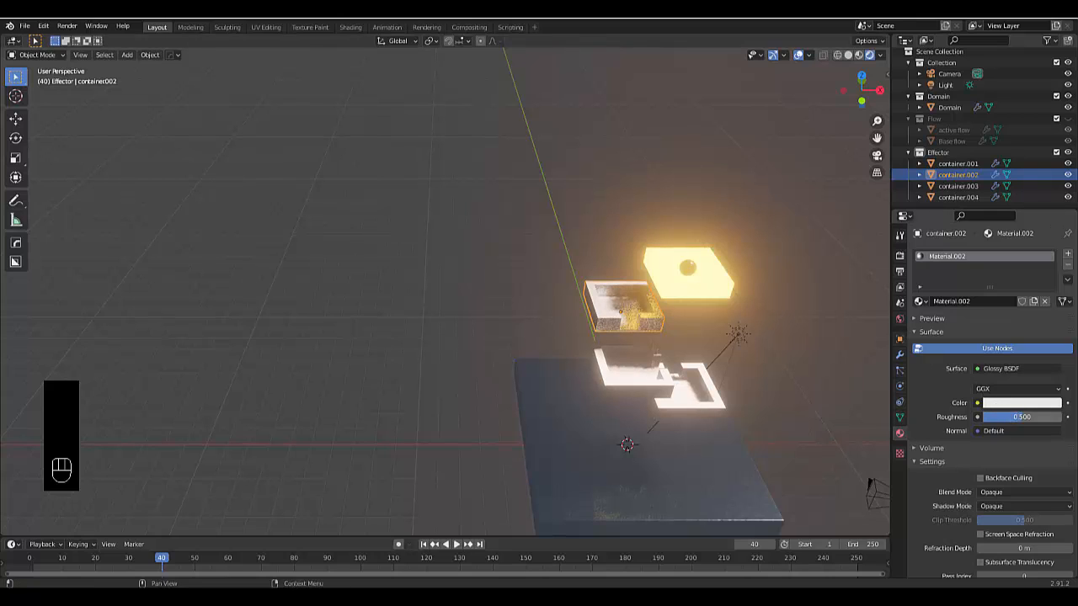
Set the container.002 glossy material's roughness to 0 and its color to black
drag(1021, 417, 981, 416)
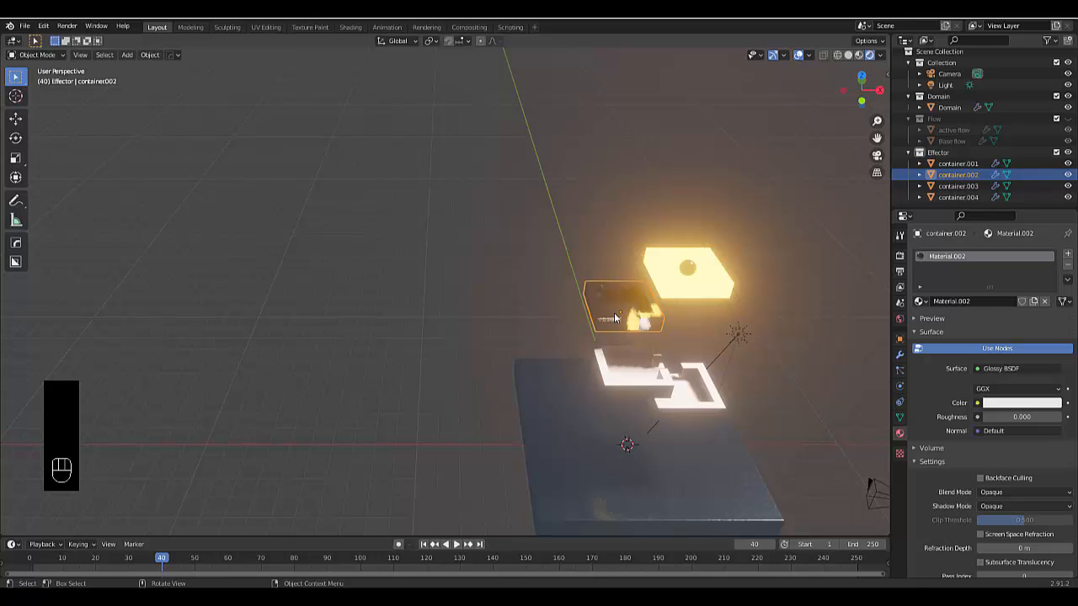
click(1019, 403)
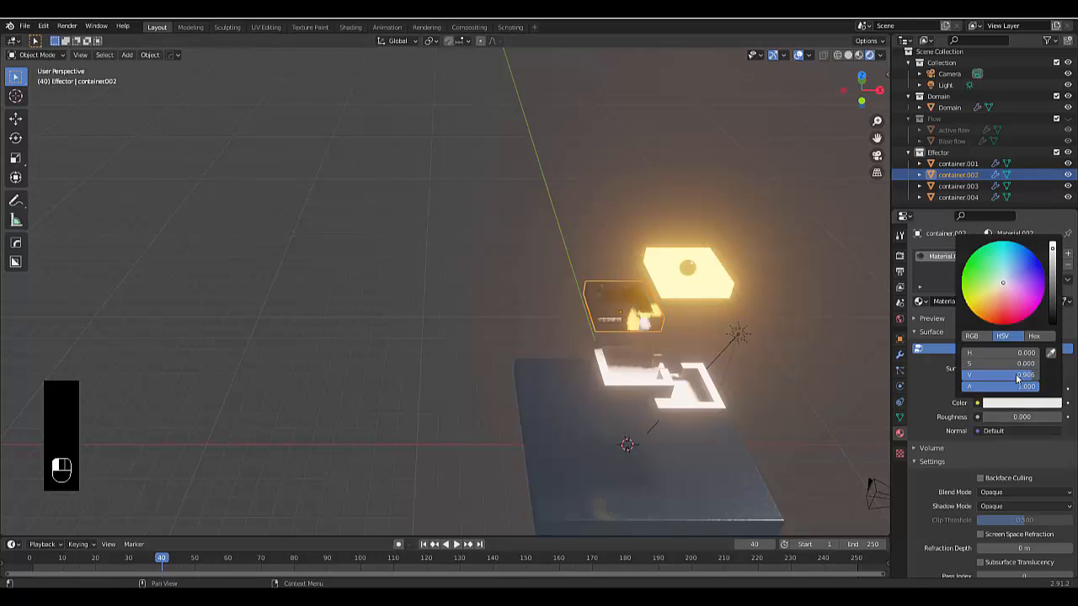
click(1054, 299)
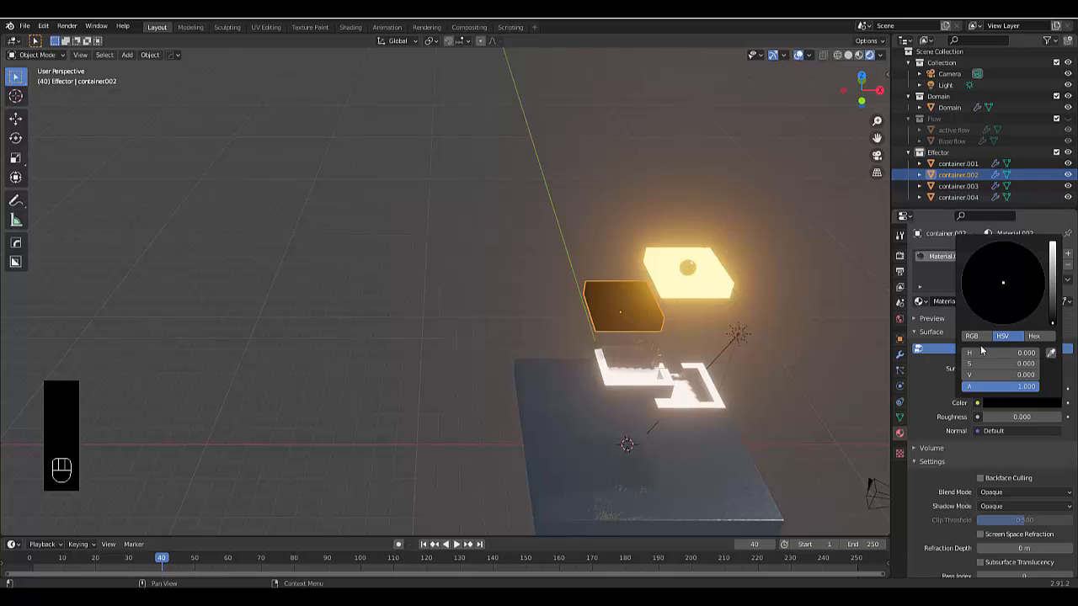
Create a new Principled BSDF material on container.003 and give it a magenta base color
scroll(619, 343, up, 4)
mouse_move(698, 310)
middle_down()
mouse_move(717, 316)
mouse_move(812, 283)
mouse_move(805, 230)
mouse_move(698, 287)
mouse_move(615, 362)
mouse_move(670, 342)
mouse_move(654, 303)
mouse_move(689, 264)
mouse_move(713, 282)
mouse_move(689, 308)
middle_up()
scroll(670, 342, down, 3)
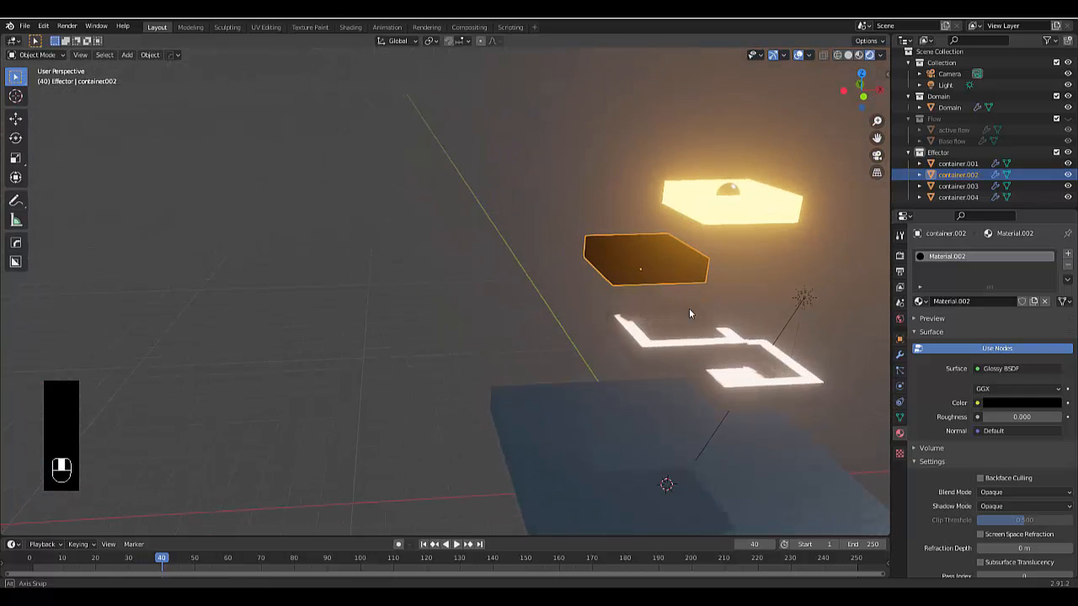
click(678, 346)
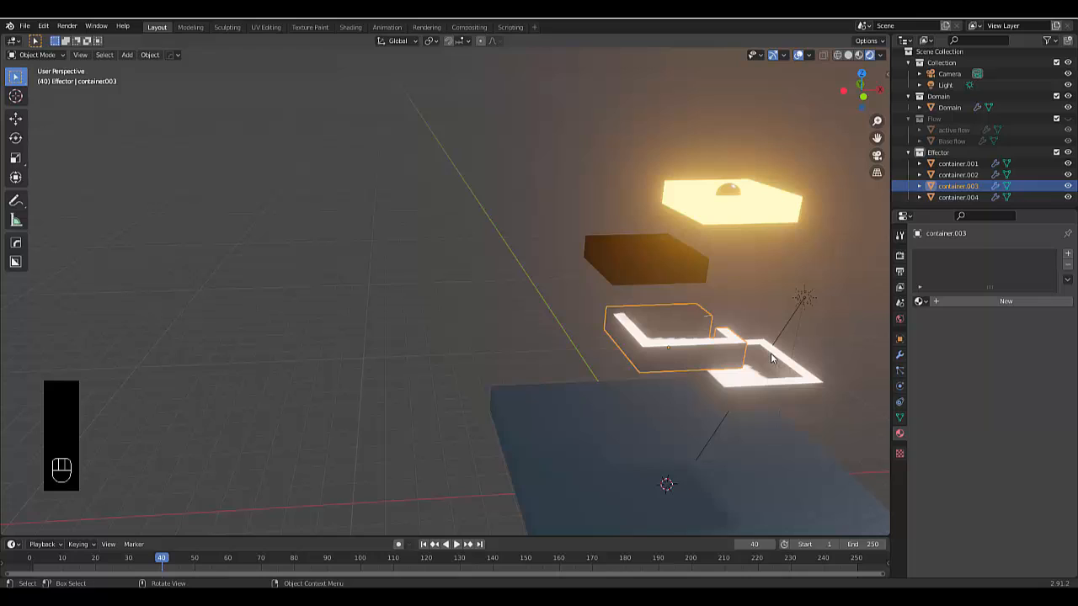
click(1007, 301)
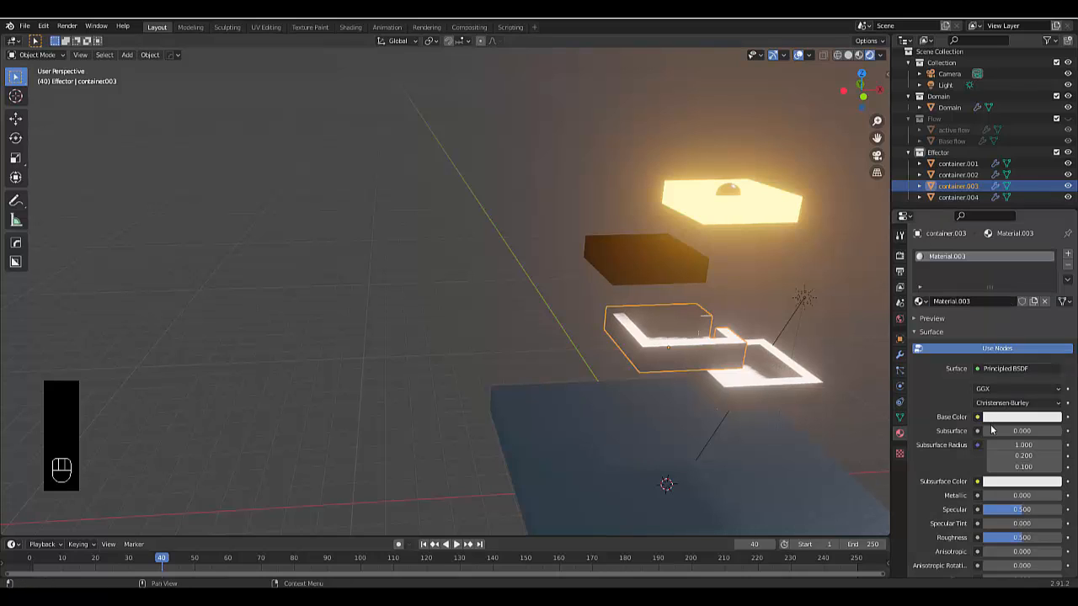
click(992, 419)
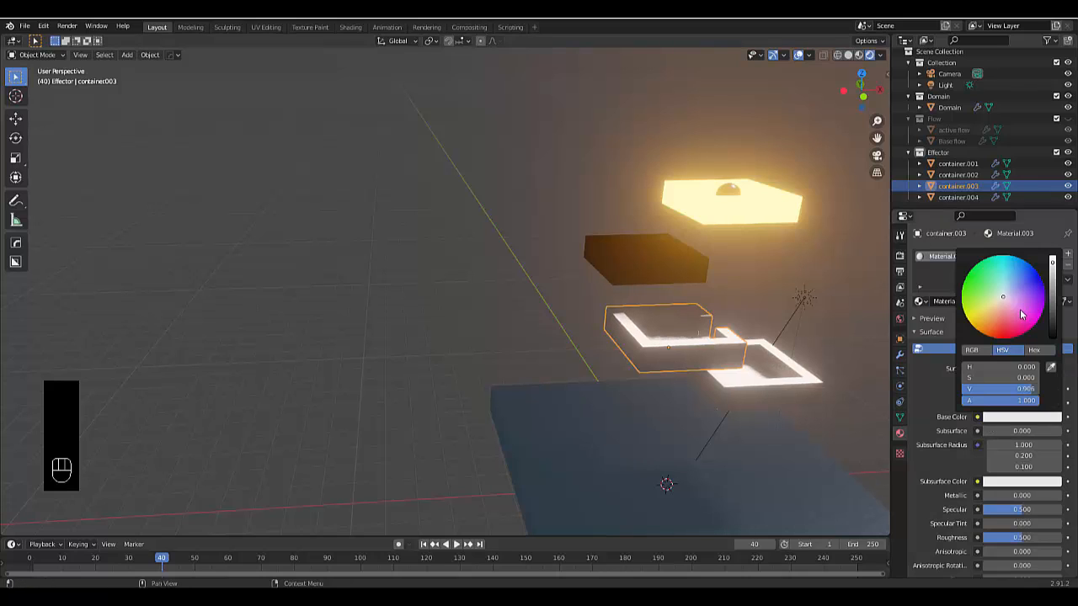
click(1021, 314)
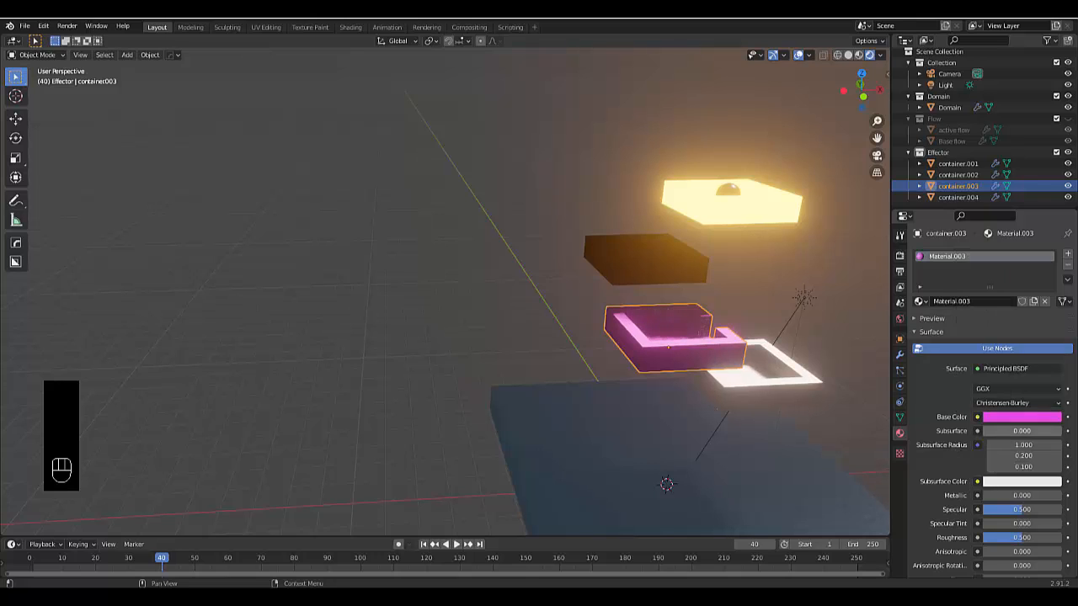
Set the container.003 material's subsurface to 0.3 and its subsurface color to orange
click(1019, 430)
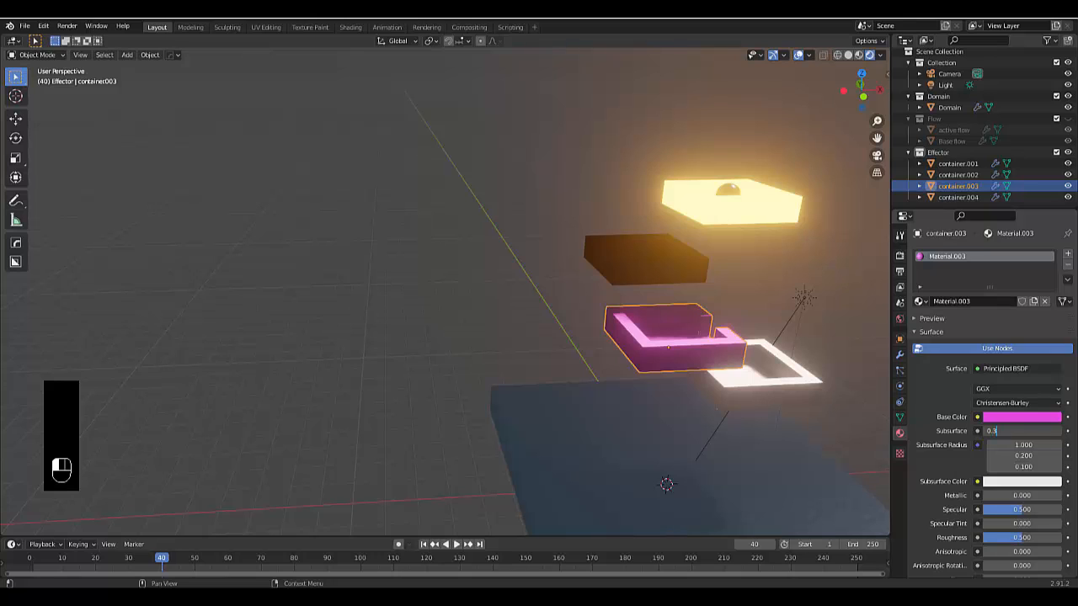
key(Return)
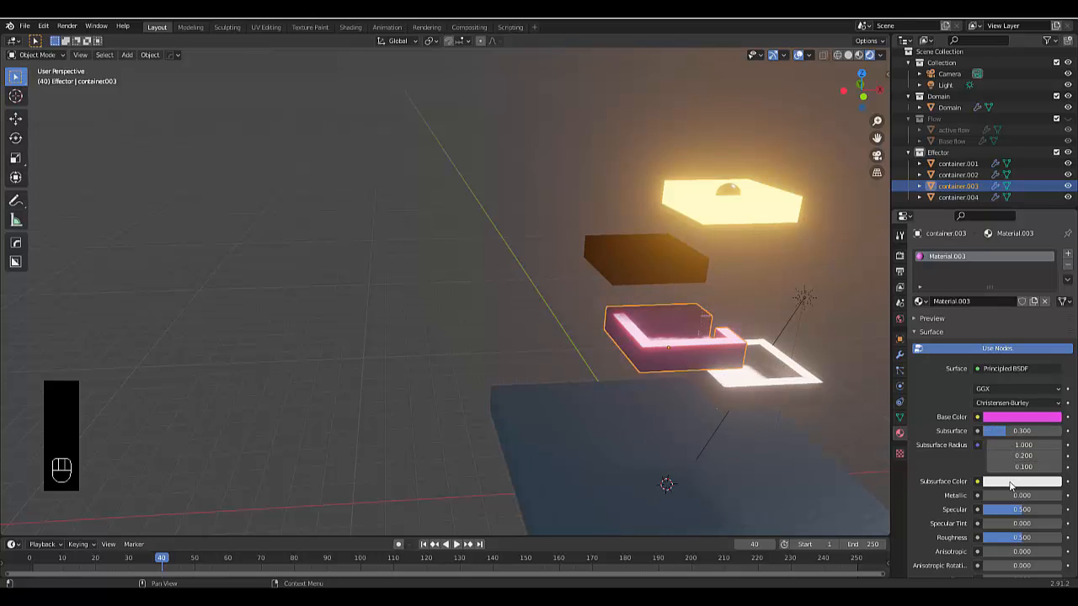
click(1011, 483)
click(967, 354)
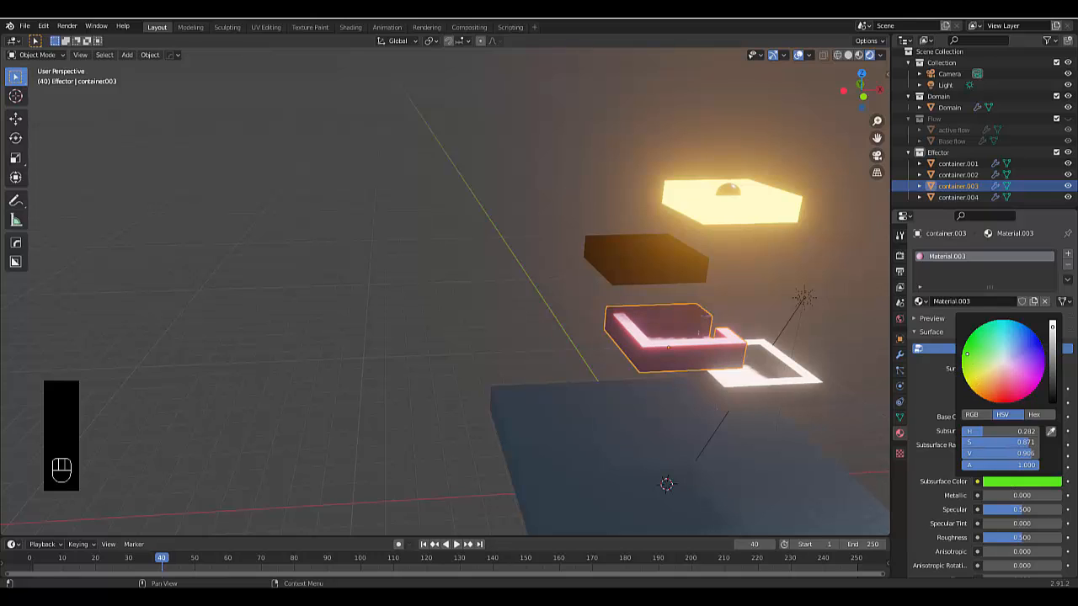
drag(985, 386, 979, 395)
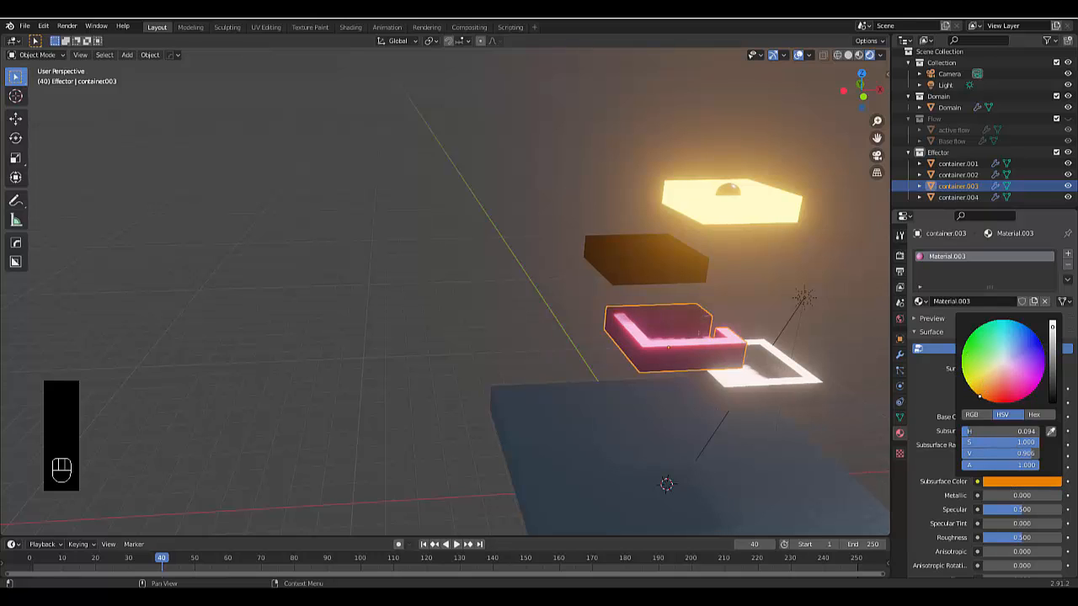
Create a new material on container.004, change its surface shader to Toon BSDF, and color it bright green
middle_drag(651, 463, 621, 419)
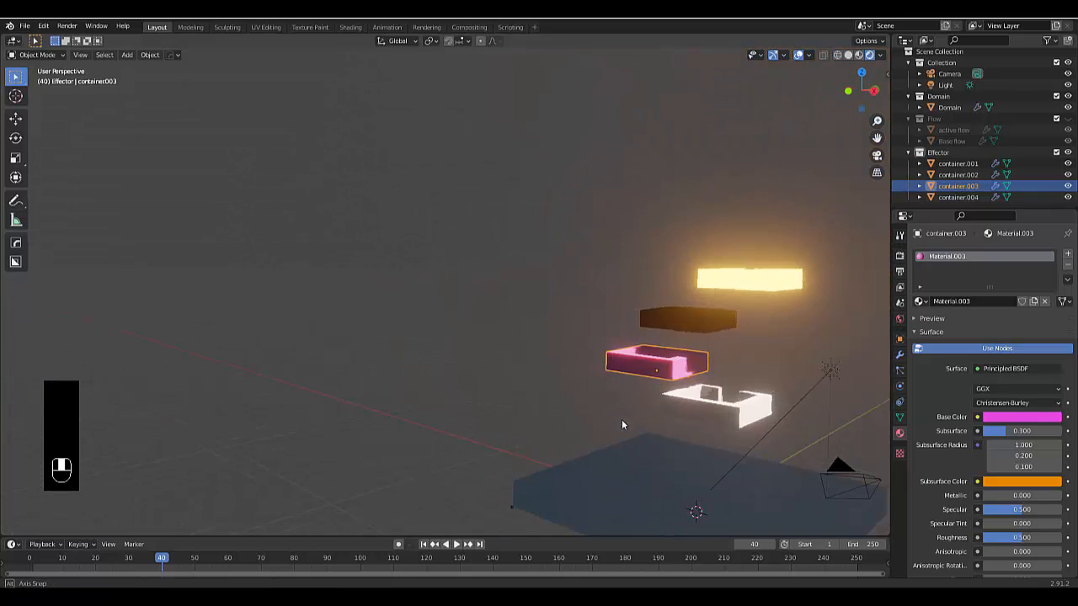
click(729, 415)
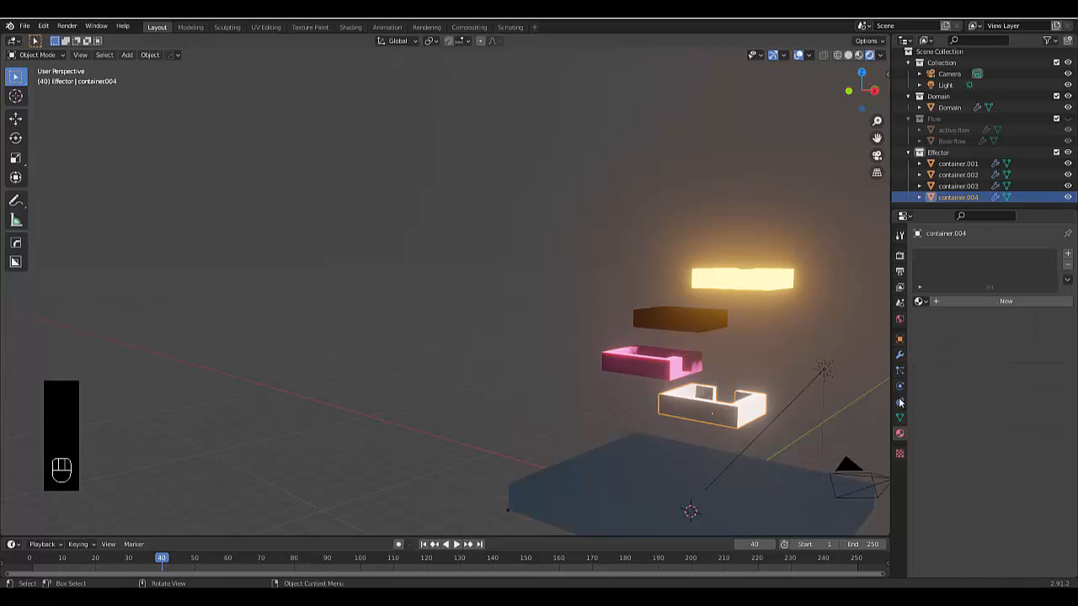
click(1011, 302)
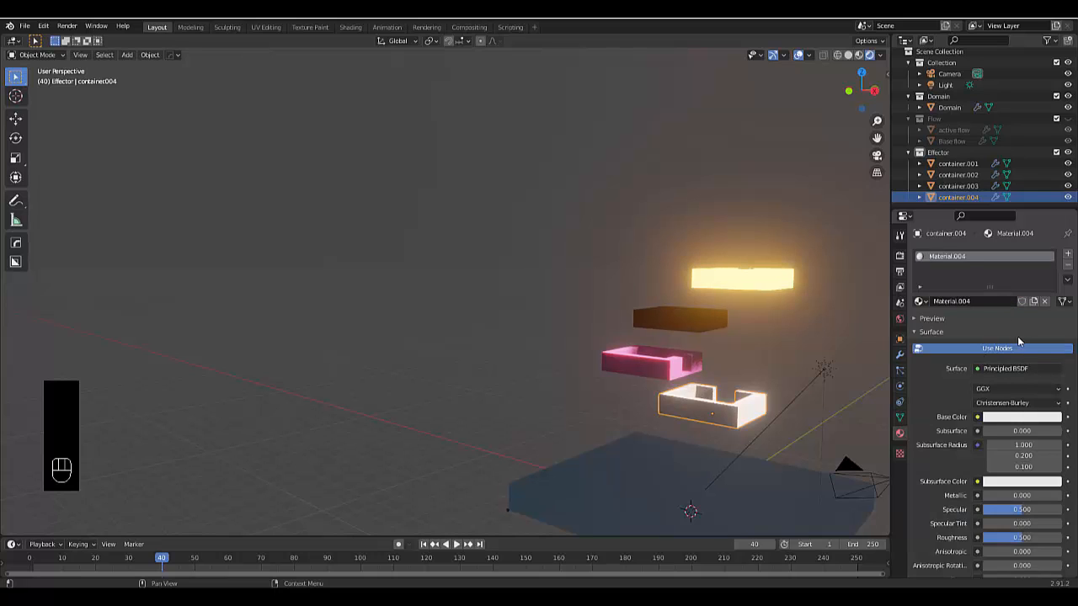
click(1017, 368)
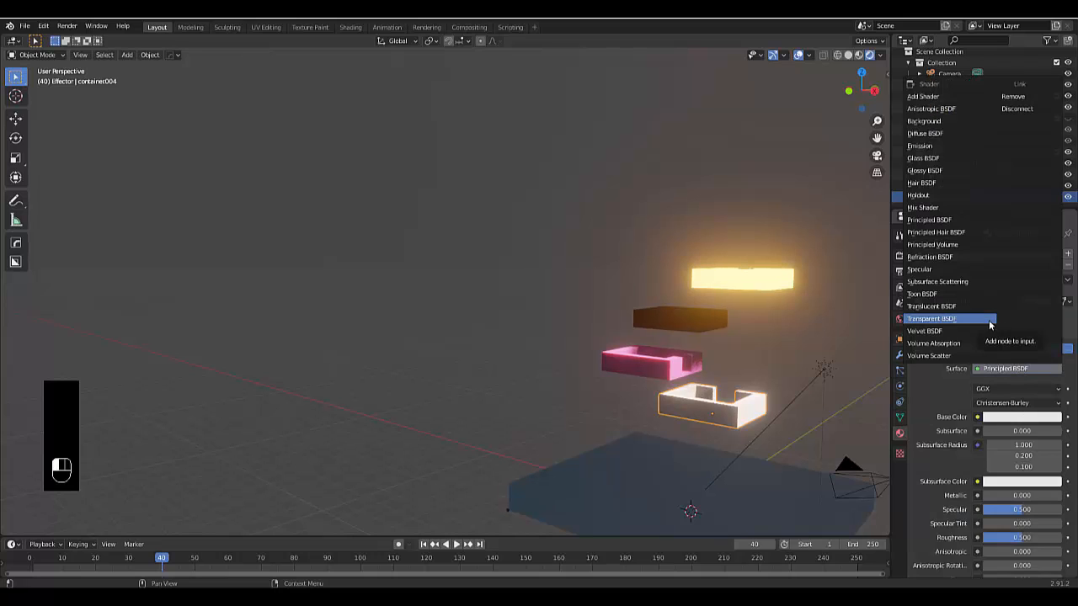
click(955, 295)
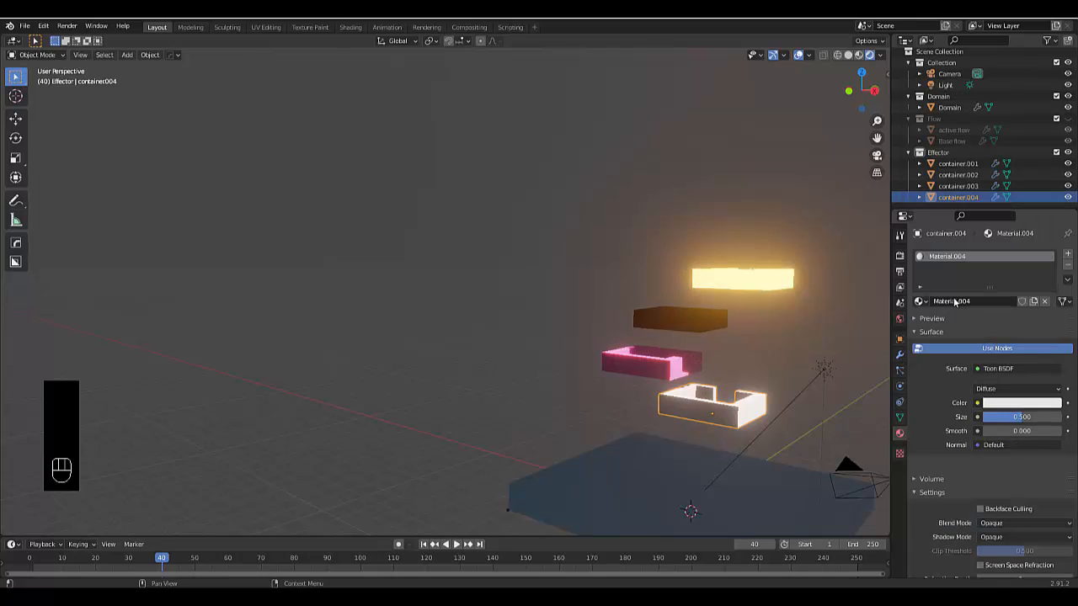
click(1013, 403)
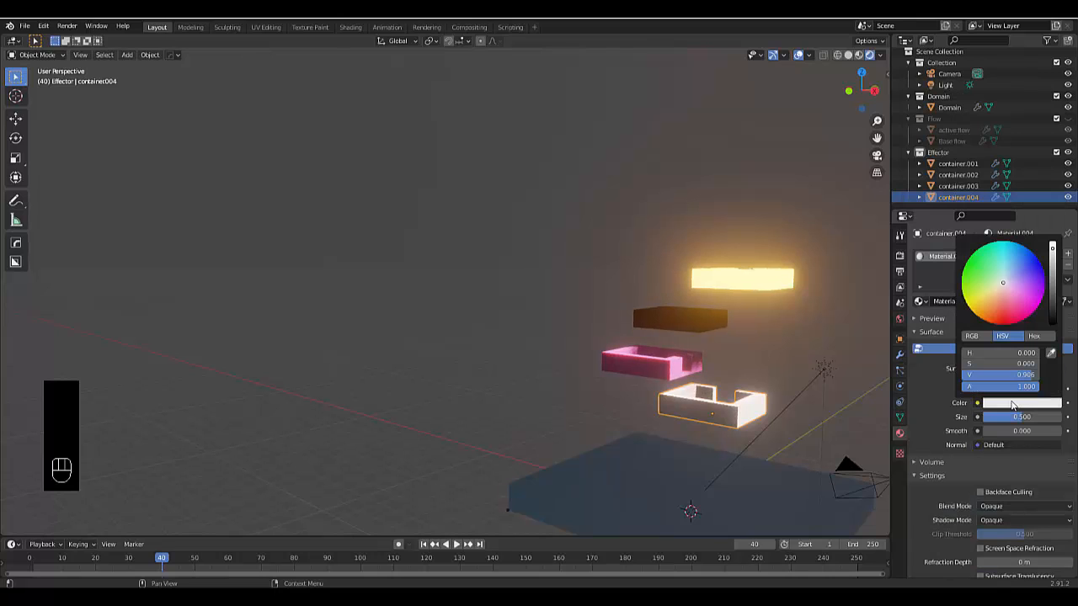
click(978, 279)
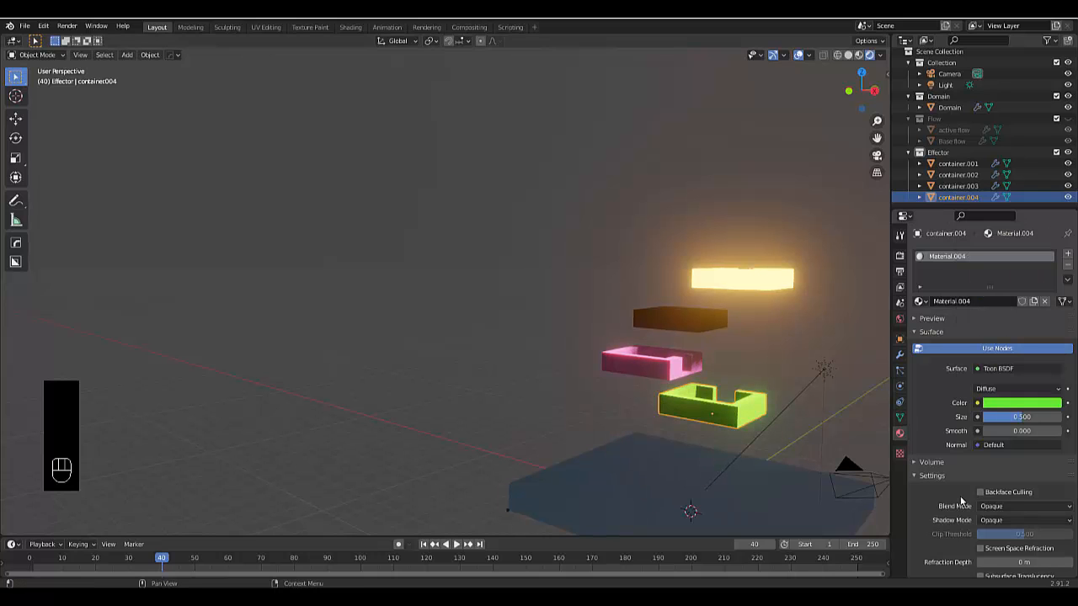
Examine the four containers' materials and glow from several angles around the scene
middle_drag(876, 459, 357, 182)
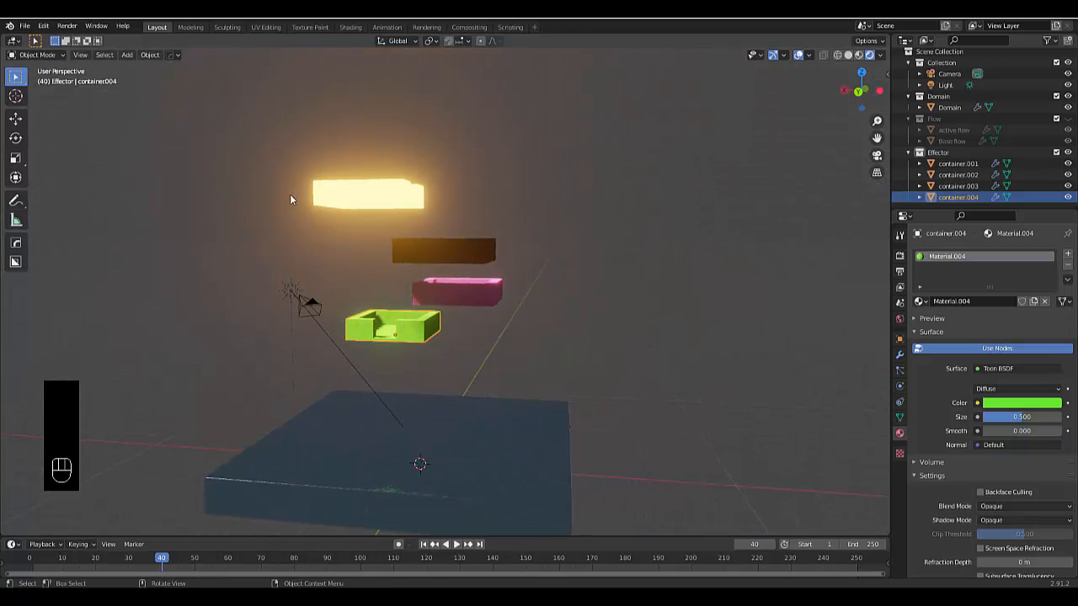
middle_drag(472, 196, 239, 280)
scroll(477, 312, down, 2)
scroll(477, 309, up, 6)
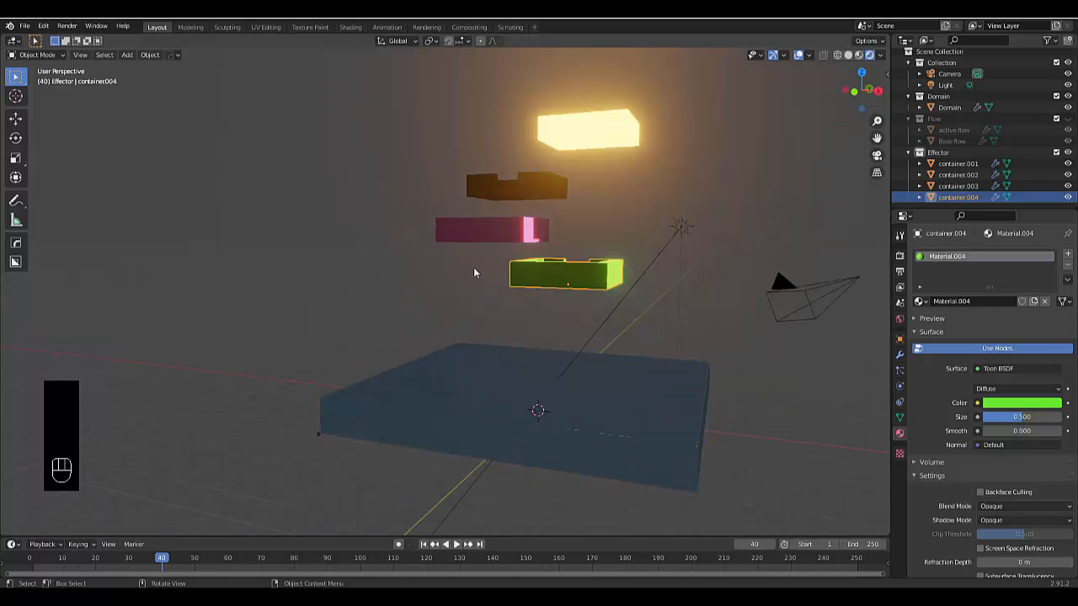
mouse_move(507, 269)
middle_down()
mouse_move(469, 268)
mouse_move(500, 270)
middle_up()
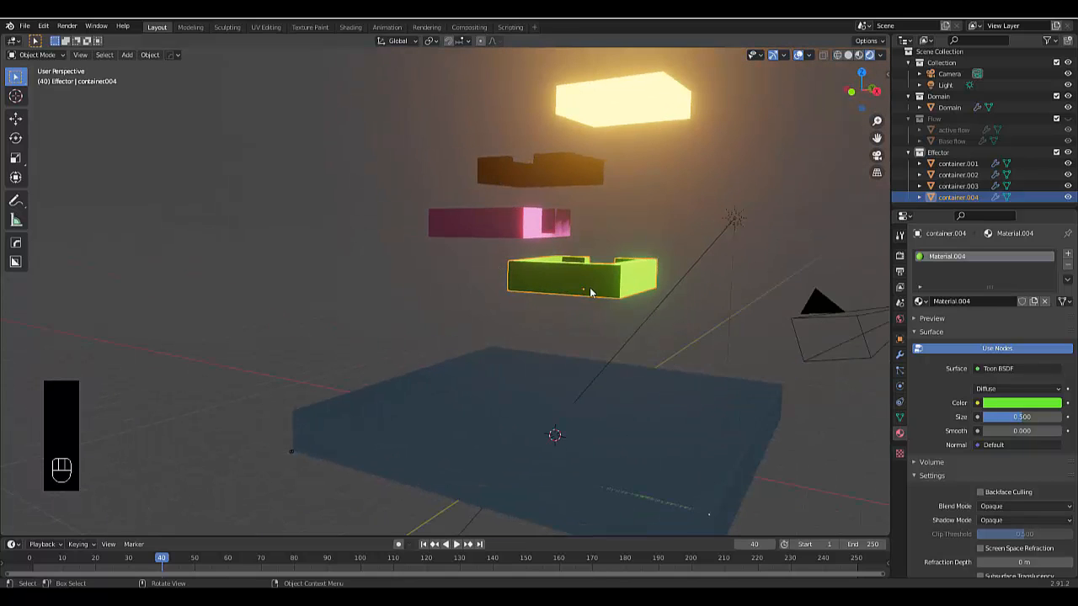
middle_drag(452, 303, 567, 342)
scroll(567, 342, down, 2)
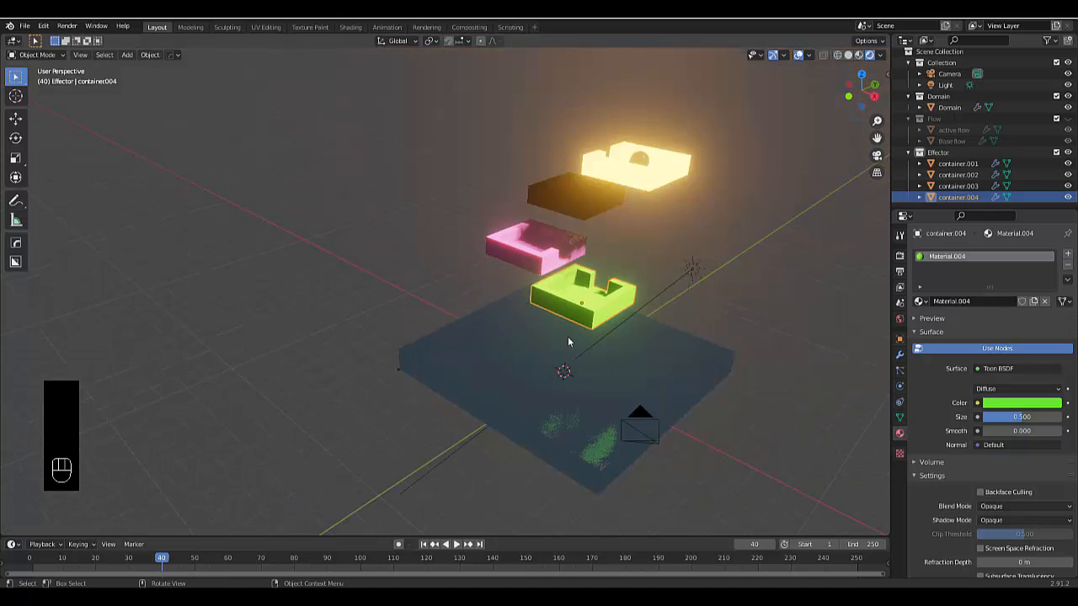
Collapse the Effector collection and create a new scene collection named "stuff"
click(910, 153)
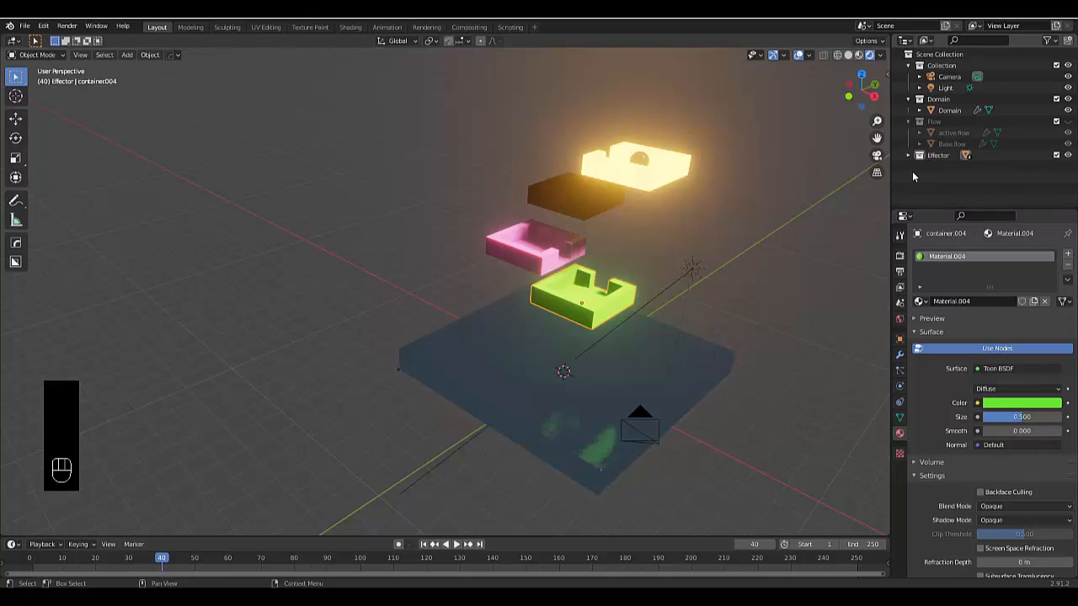
right_click(912, 173)
click(941, 182)
click(933, 167)
double_click(933, 167)
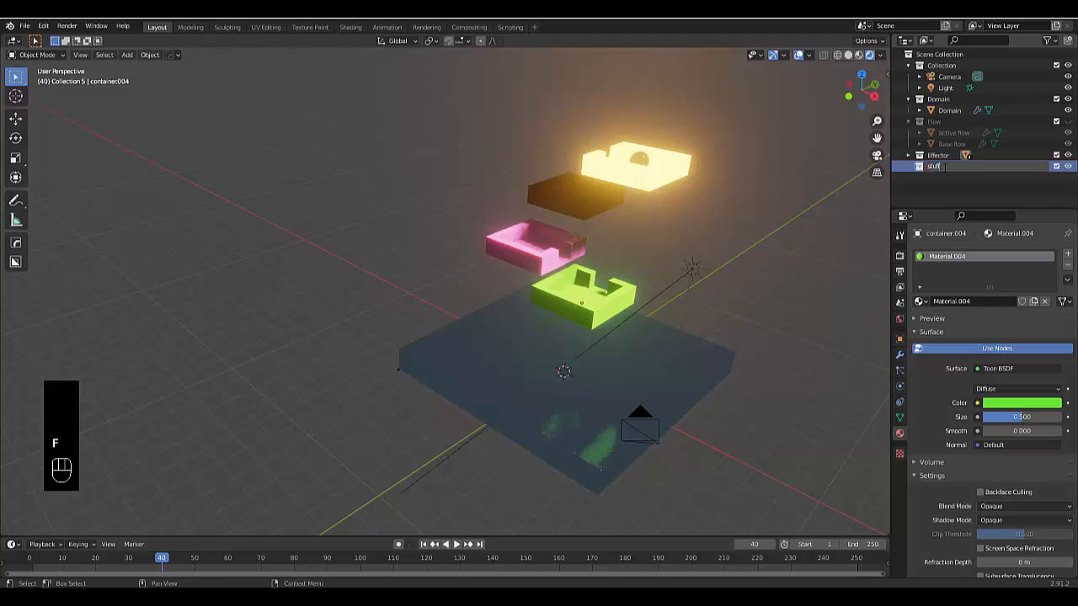
key(Return)
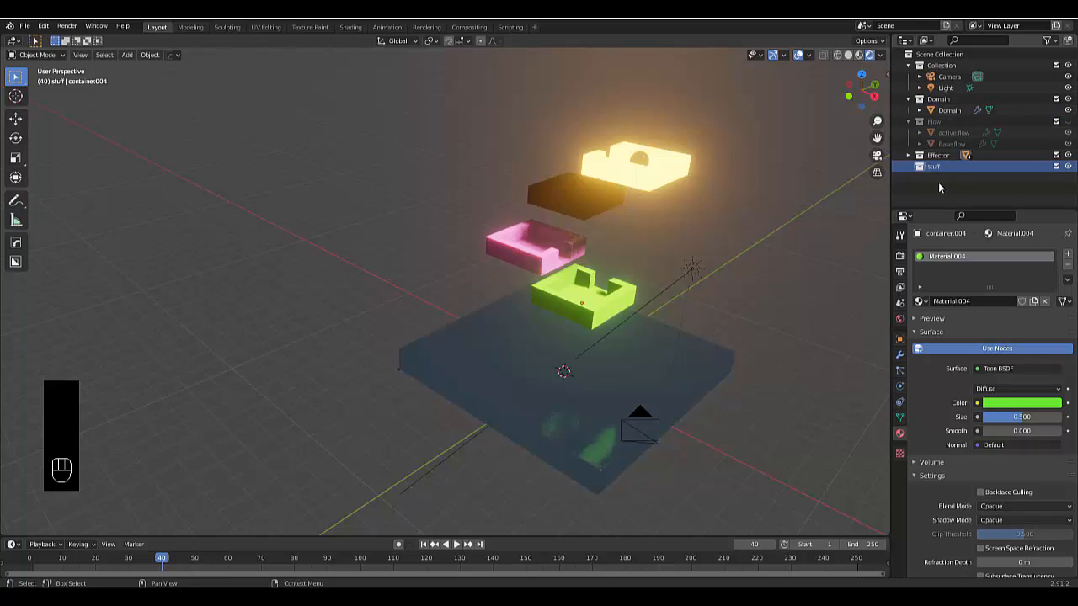
Add a UV sphere in the stuff collection and raise it about 2.3 m along Z, just above the domain
key(shift+a)
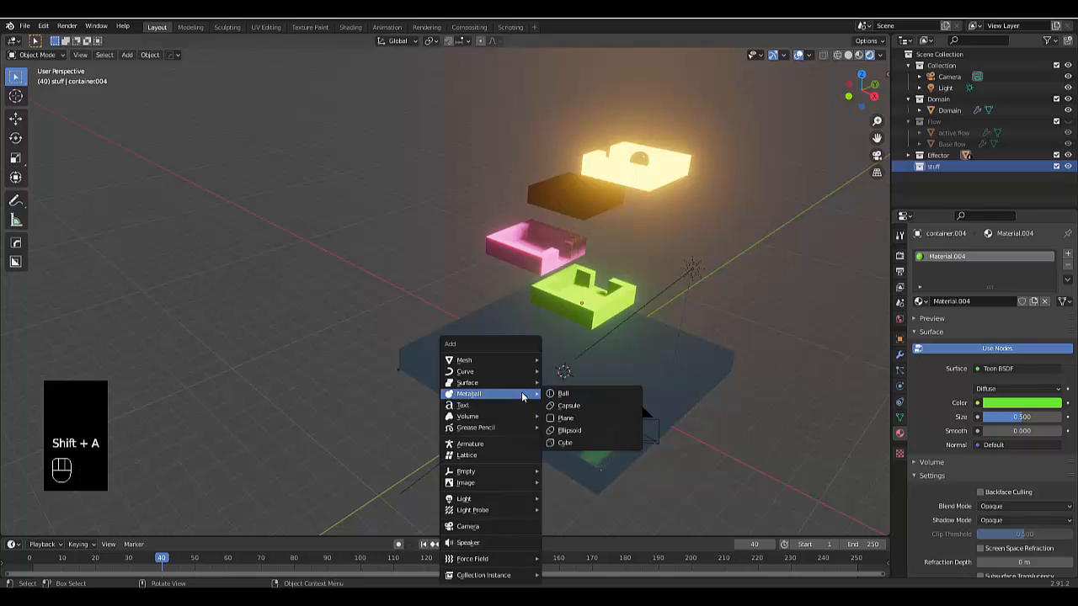
mouse_move(504, 362)
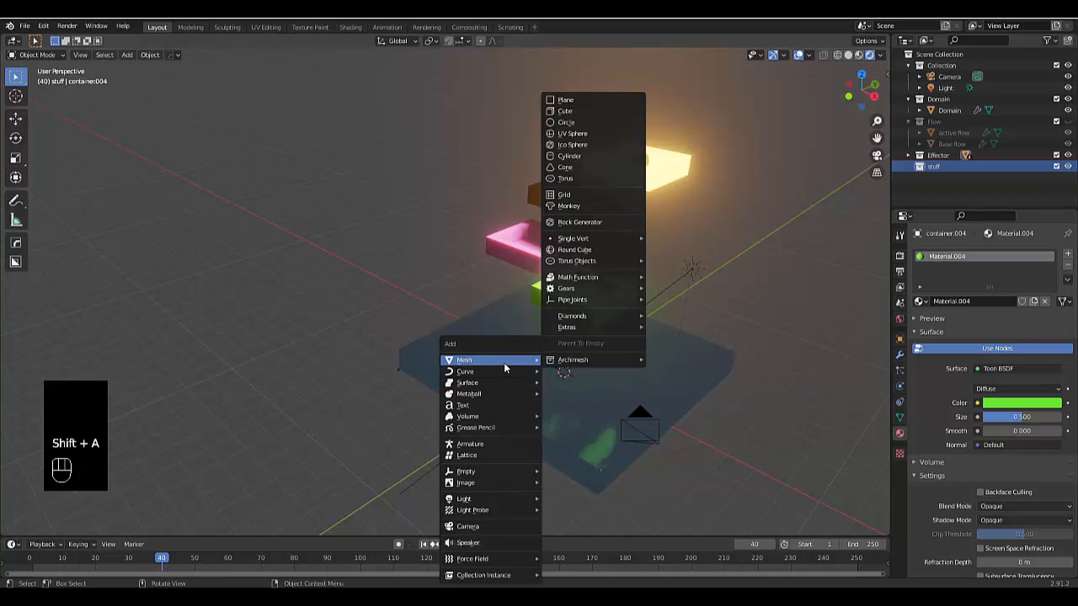
click(592, 135)
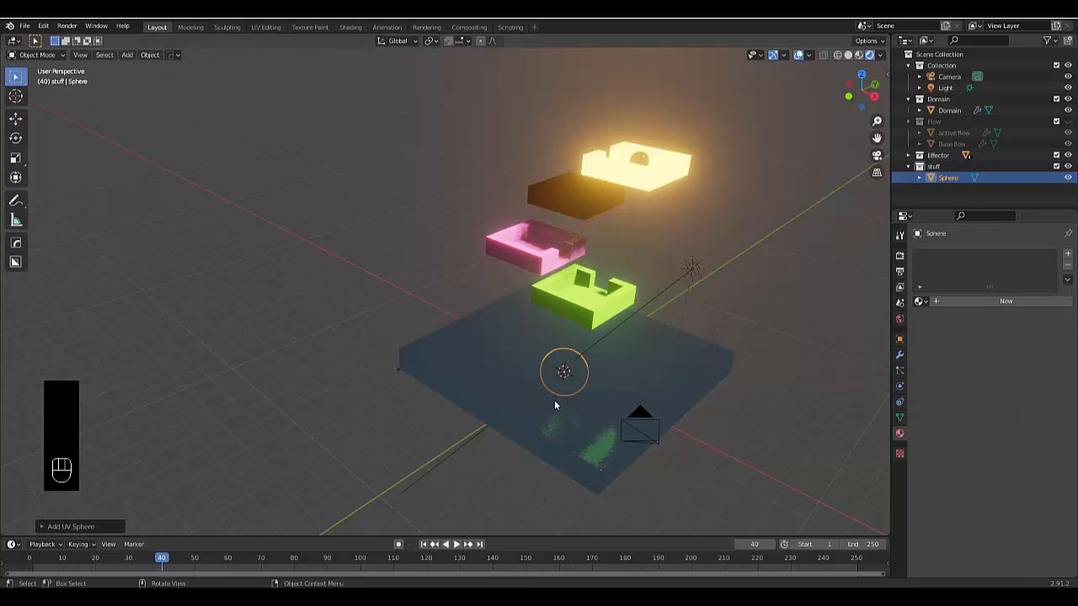
key(KP_1)
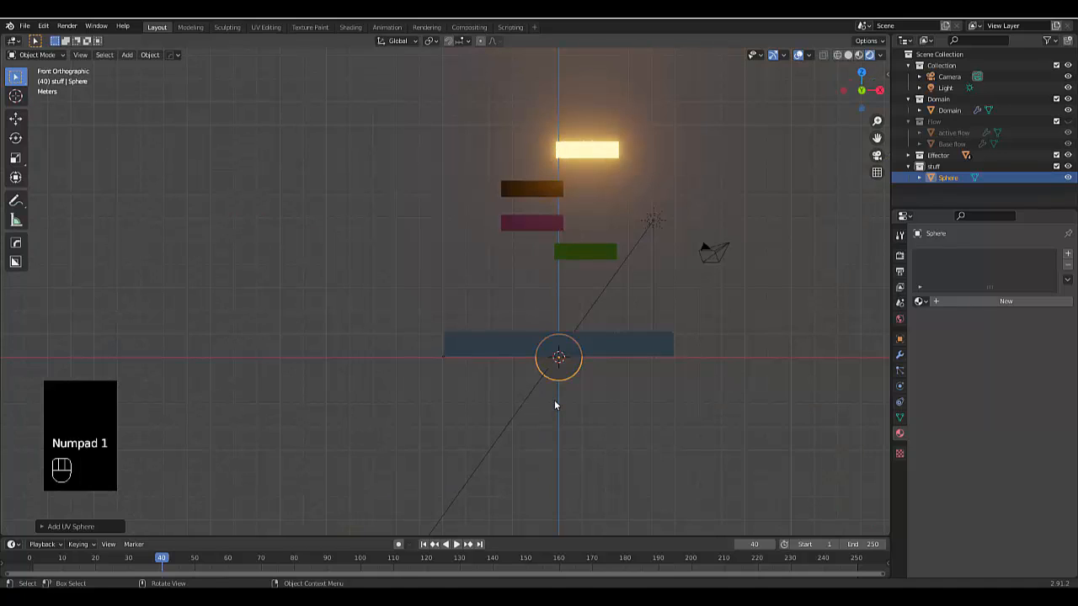
key(g)
key(z)
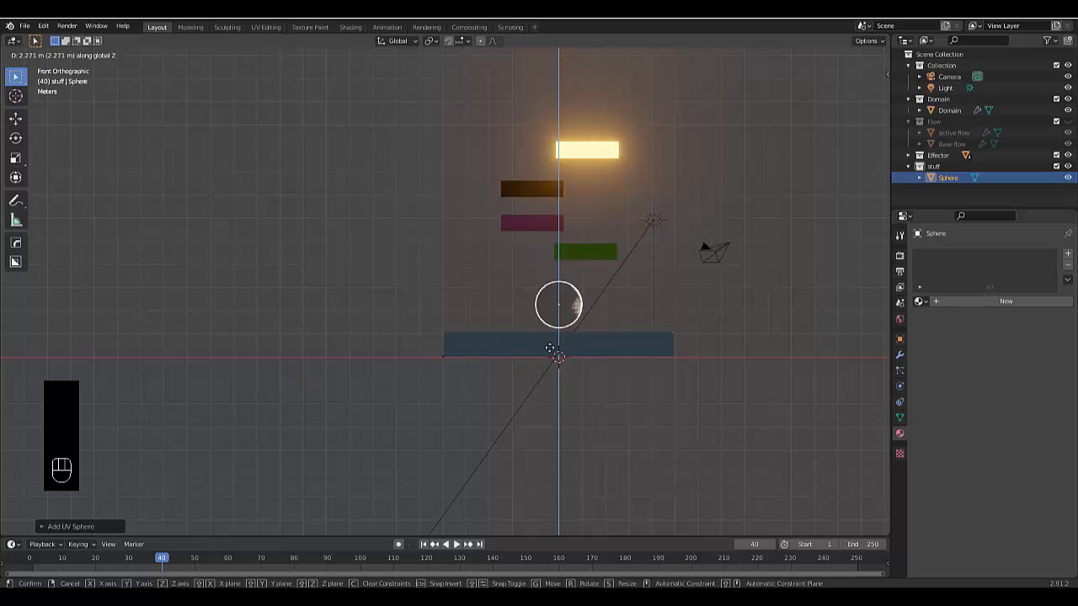
click(551, 354)
Move the sphere about -4 m along X and about -3.7 m along Y, over a corner of the domain
key(g)
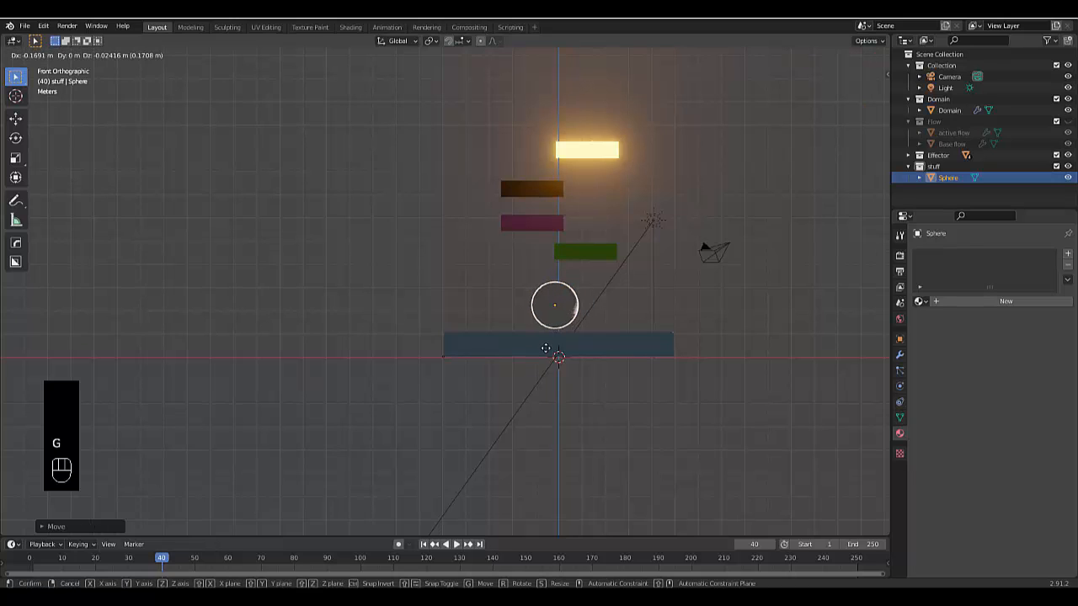
key(x)
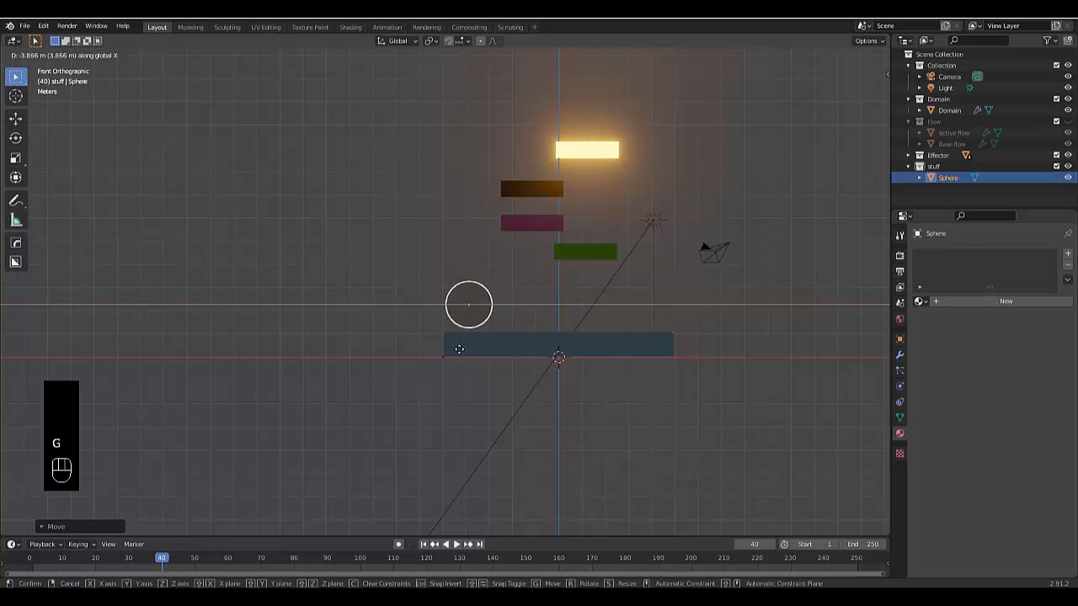
click(456, 348)
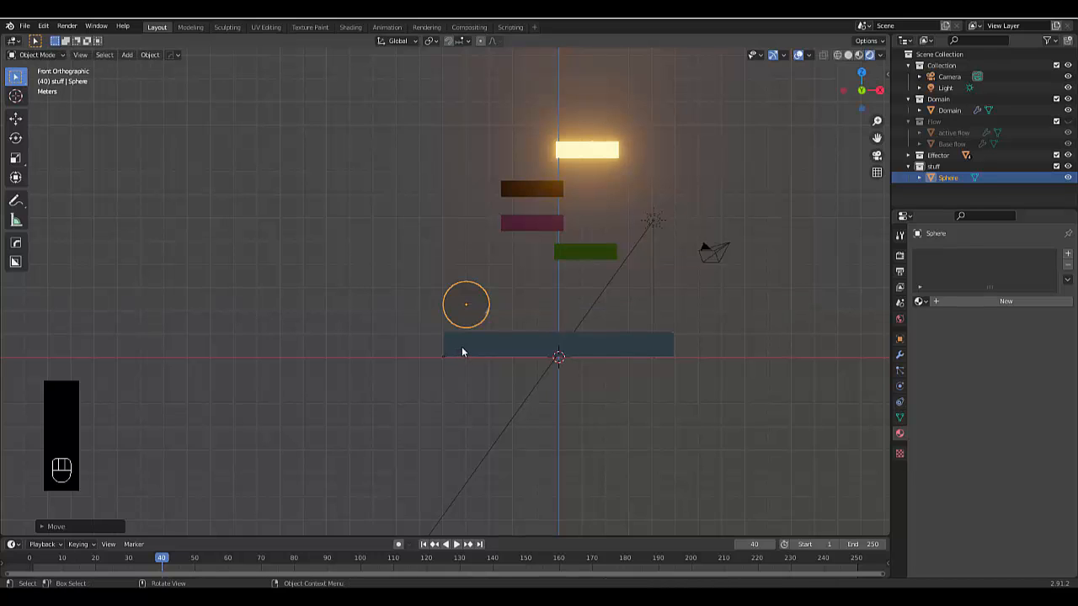
key(KP_7)
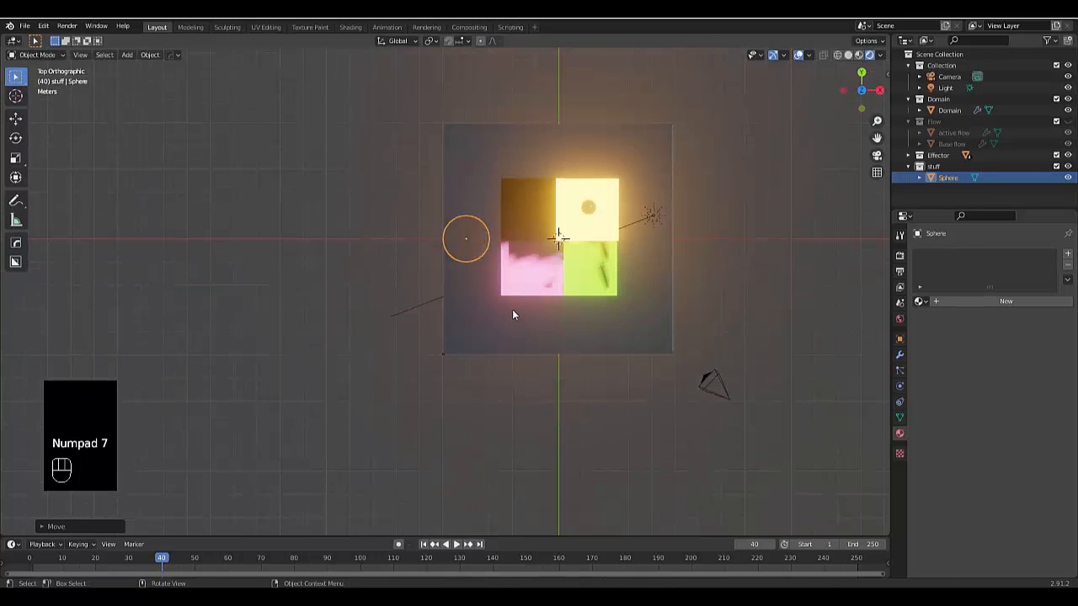
key(g)
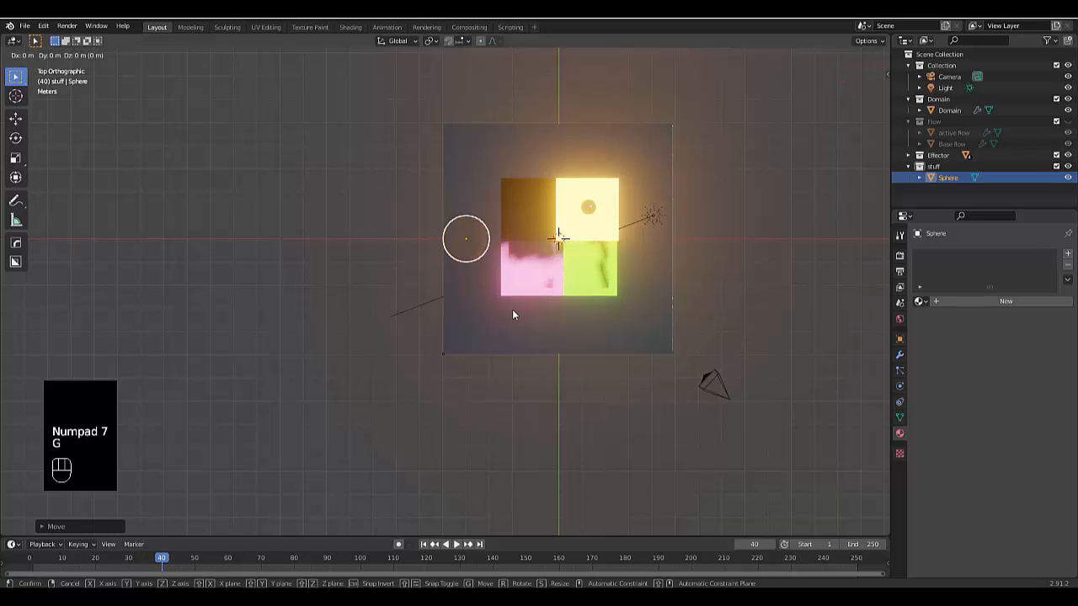
key(y)
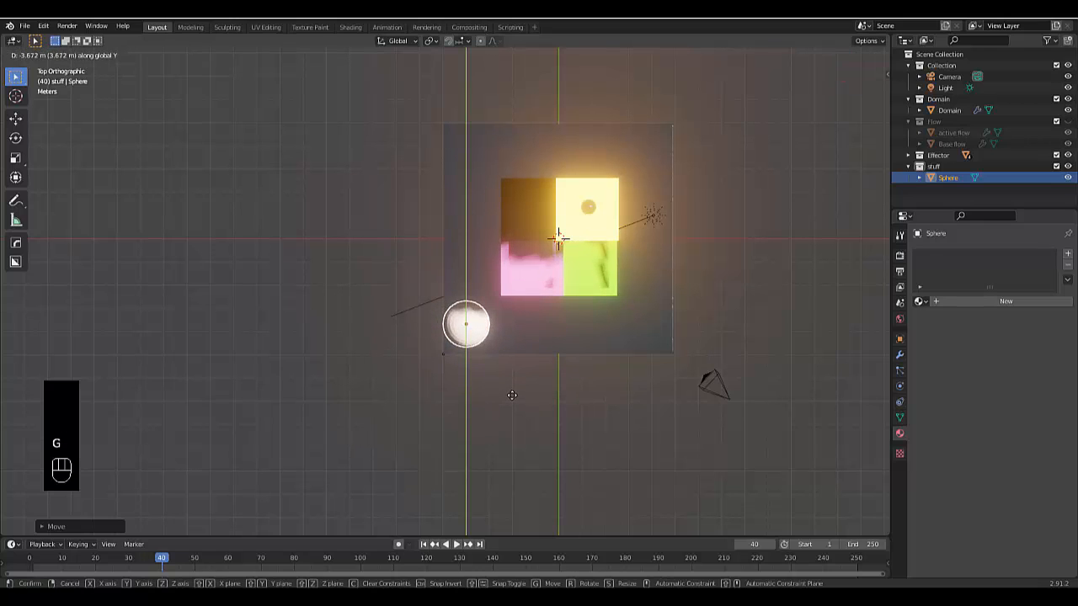
click(510, 402)
Create a new material on the sphere with an Emission surface, a cyan color and a strength of 5
click(971, 298)
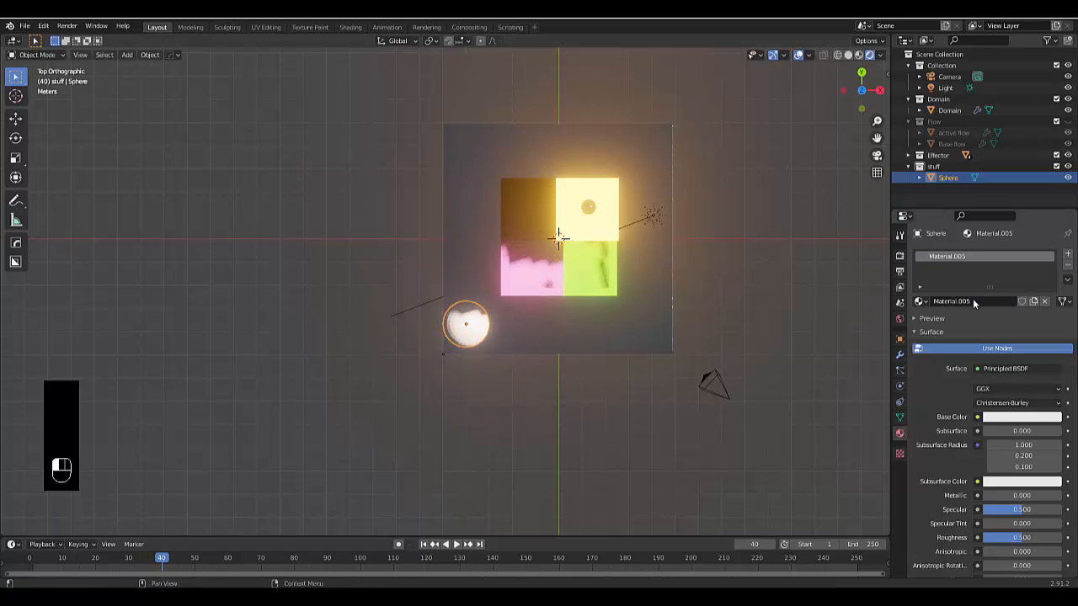
click(1011, 368)
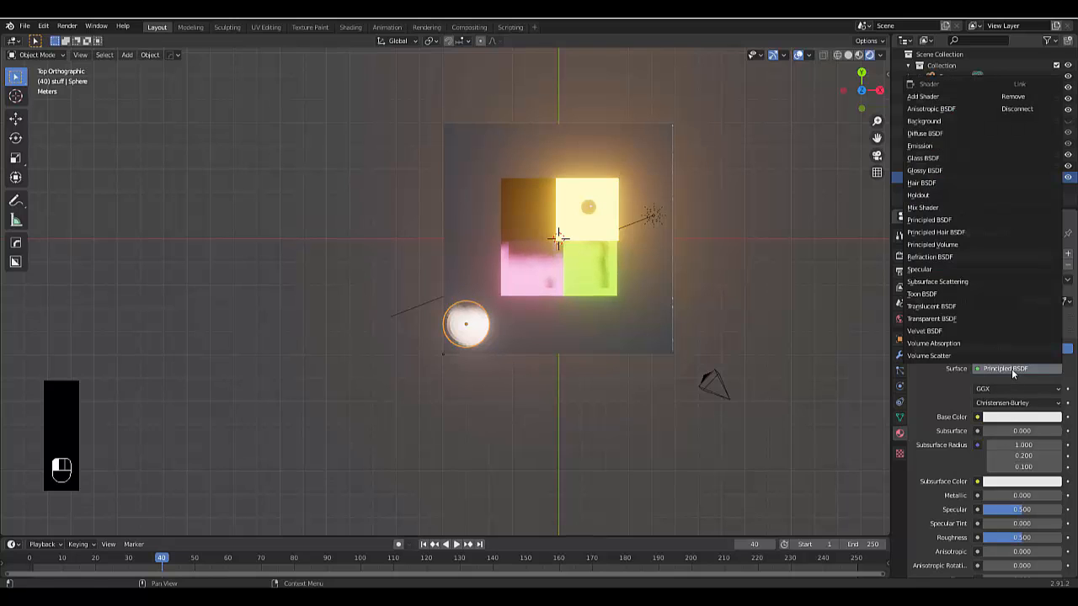
click(944, 150)
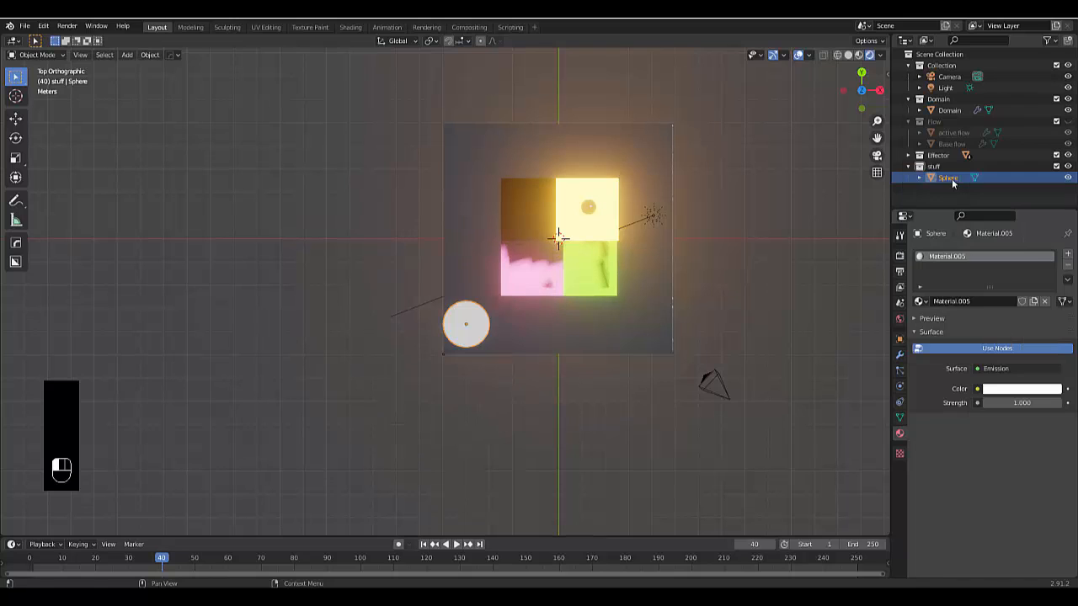
click(1022, 388)
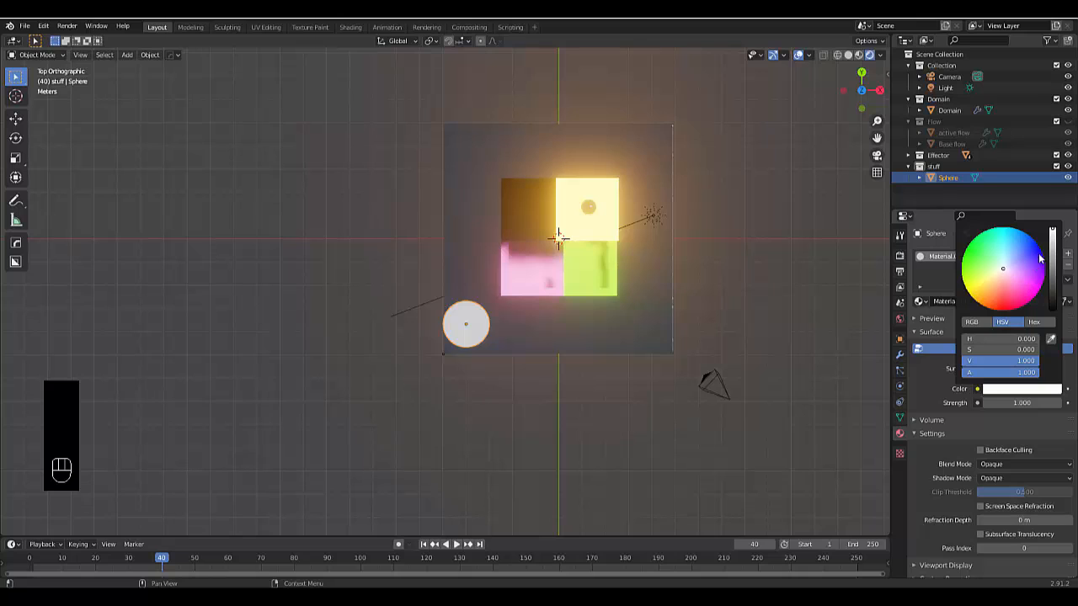
drag(1041, 260, 1004, 237)
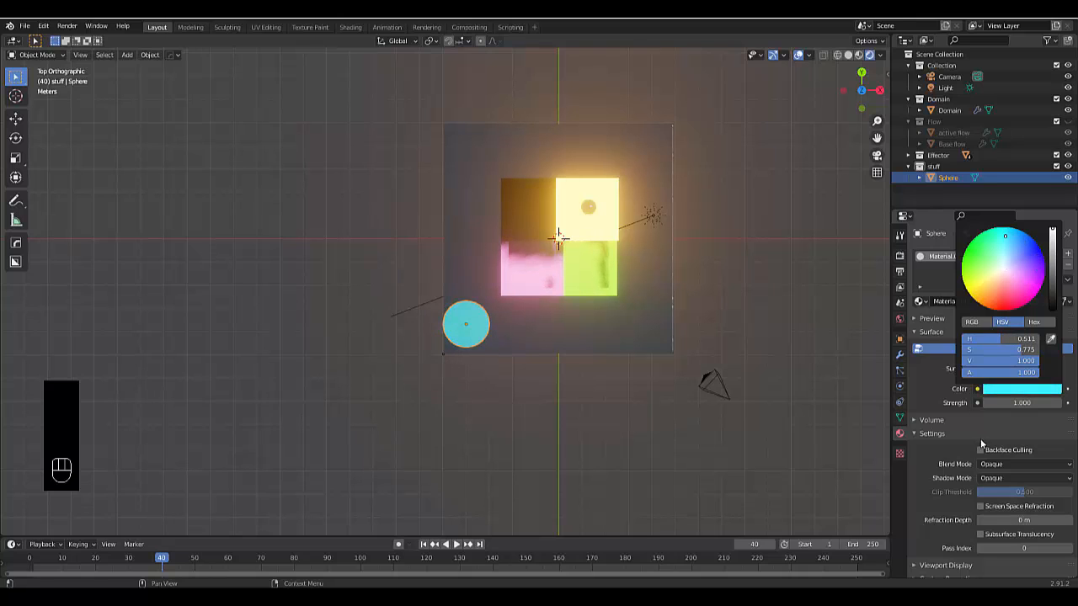
click(1019, 403)
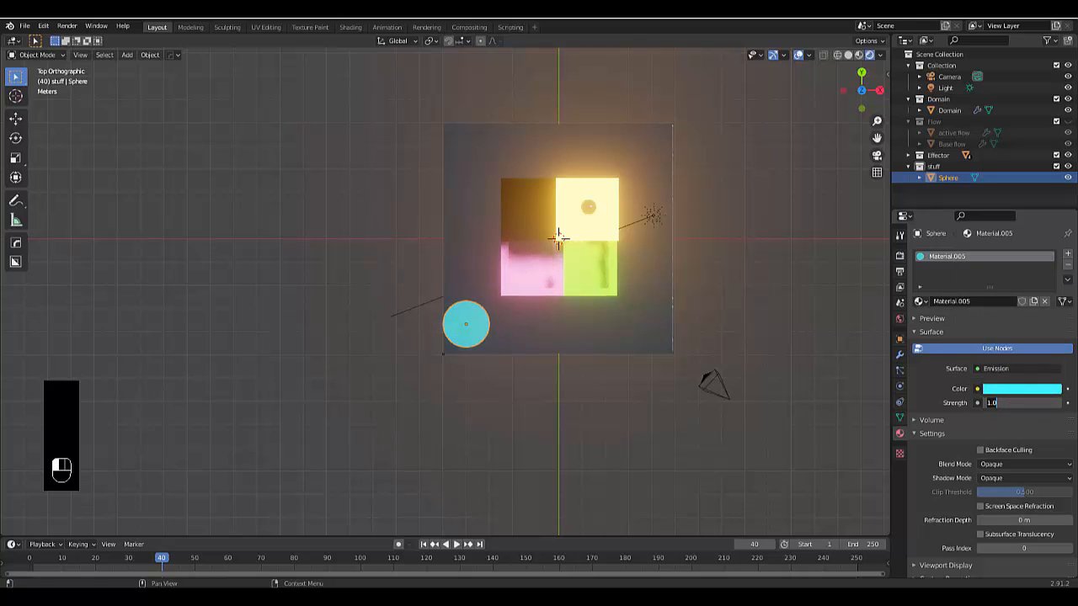
text(5)
key(Return)
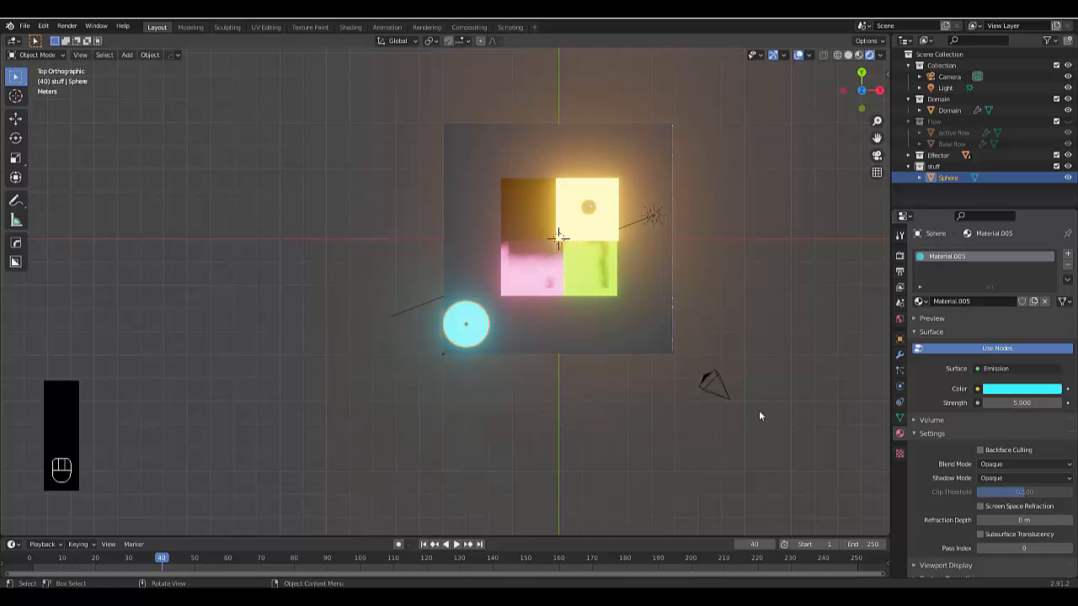
Duplicate the sphere along X to the domain's adjacent corner and change the shared emission color to pink
key(shift+d)
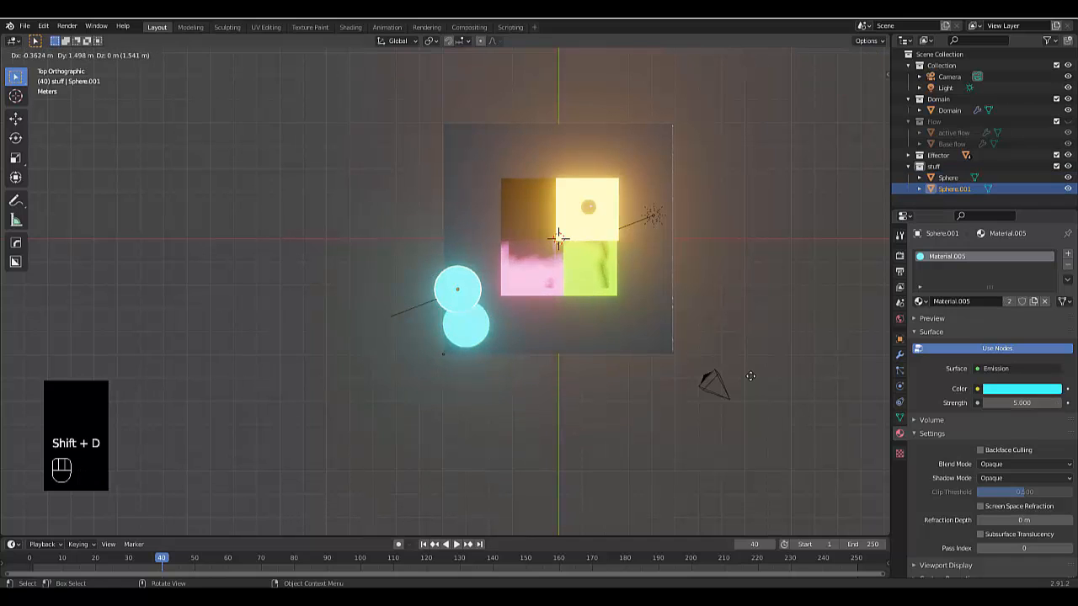
key(x)
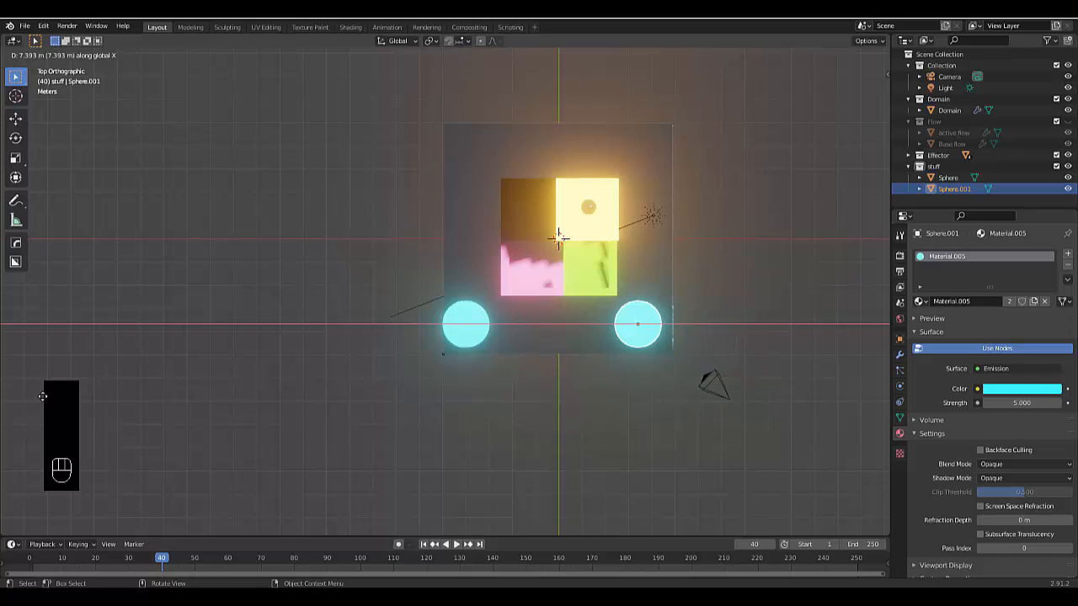
click(53, 396)
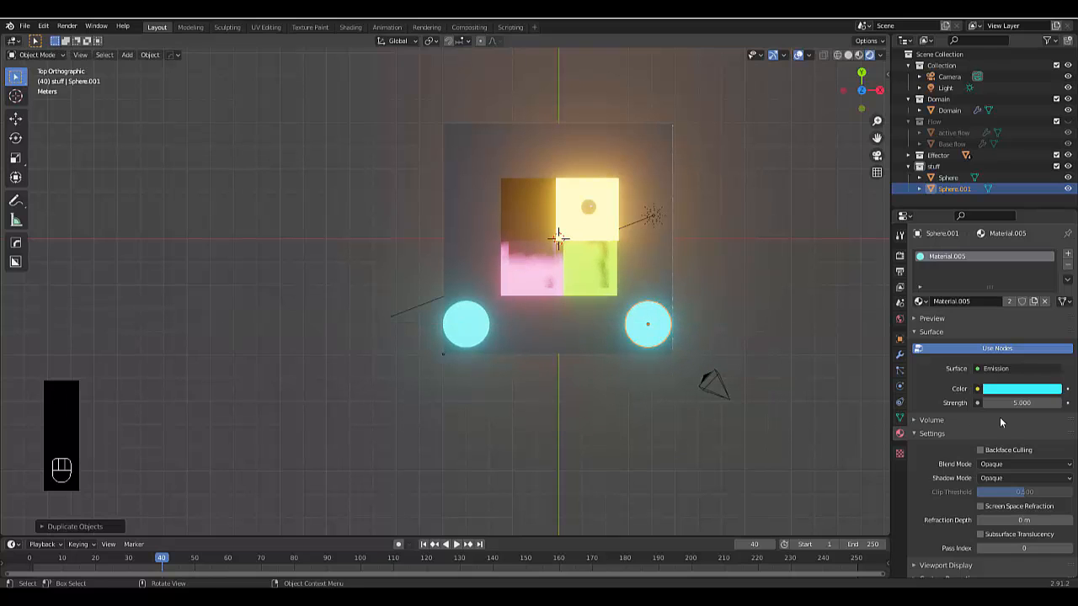
click(1002, 394)
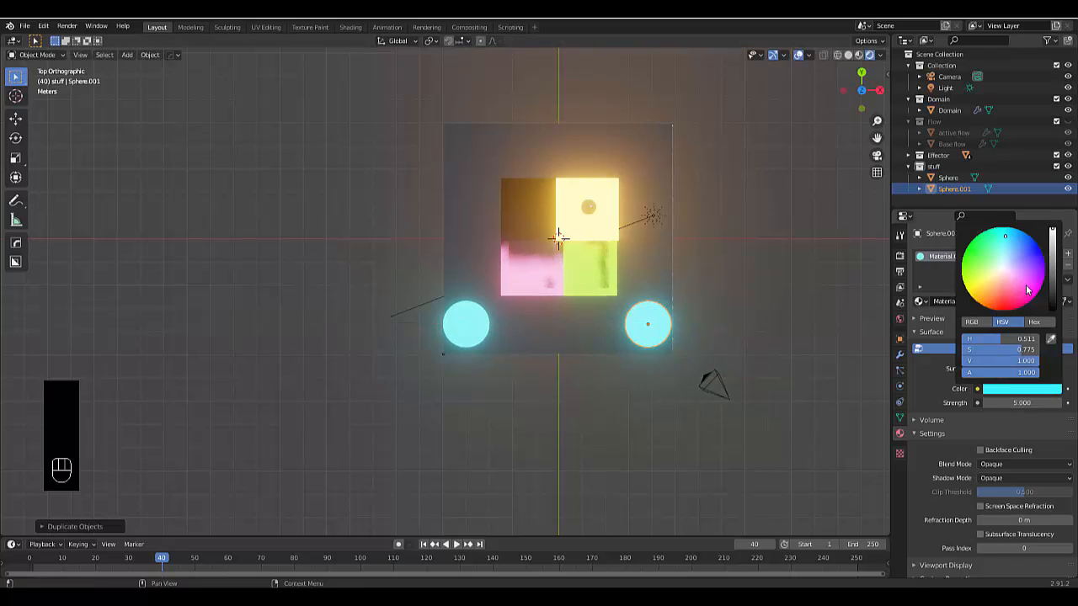
drag(1027, 290, 1023, 280)
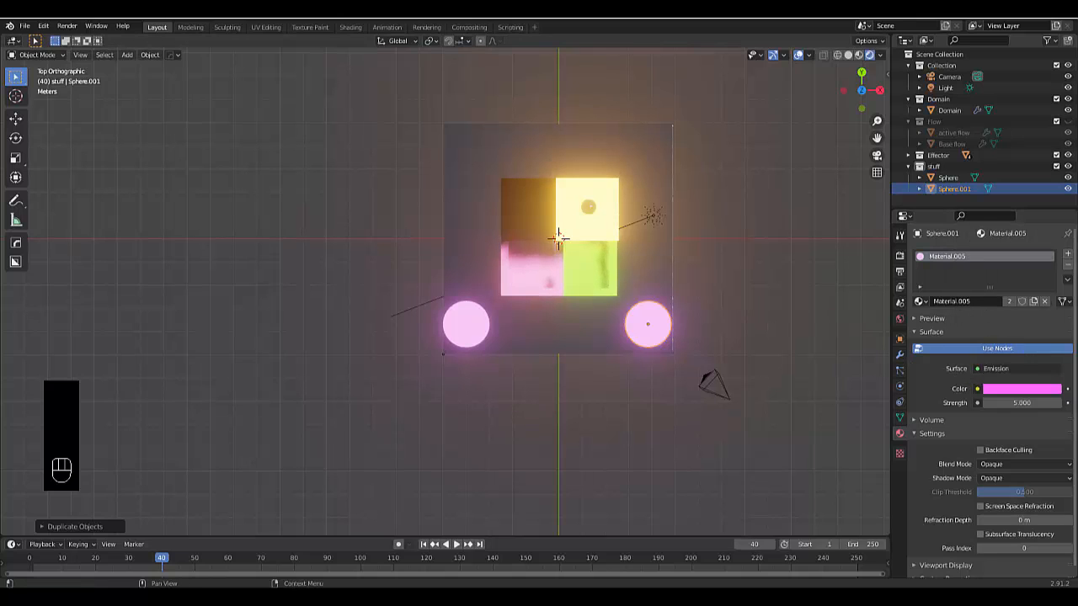
Give the duplicated sphere its own new material and remove the shared pink material from it
click(1068, 253)
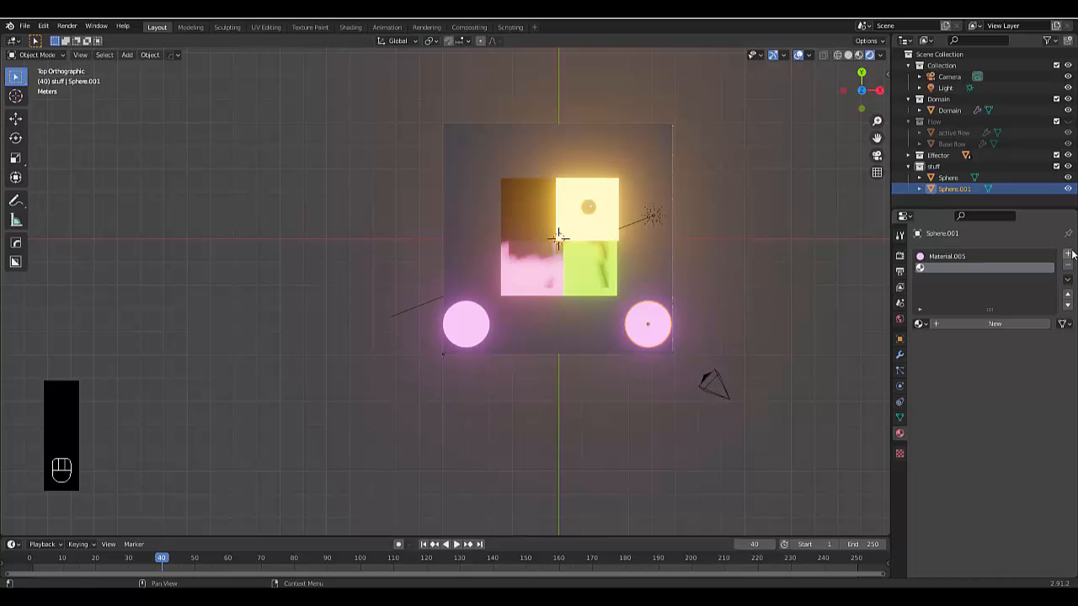
click(994, 325)
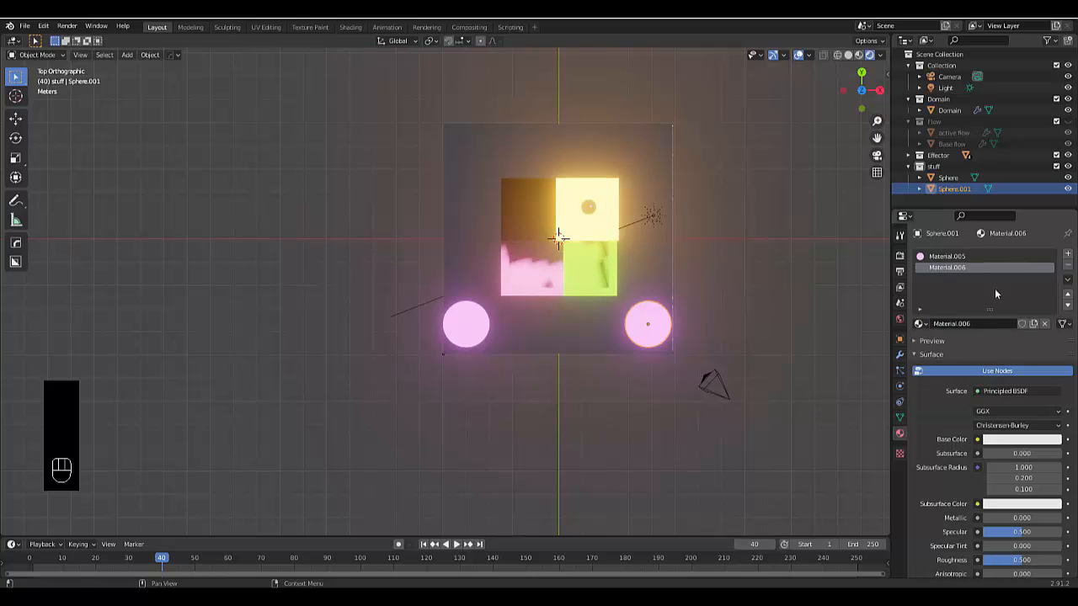
click(1038, 257)
click(1068, 264)
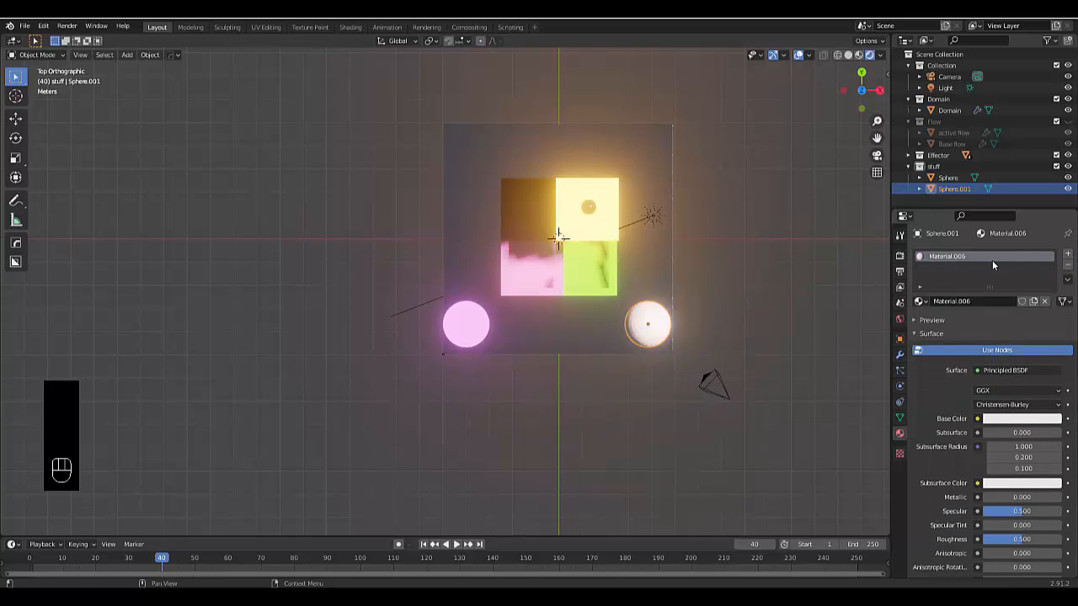
Change the second sphere's surface shader to Emission with a cyan color and a strength of 5
click(1004, 369)
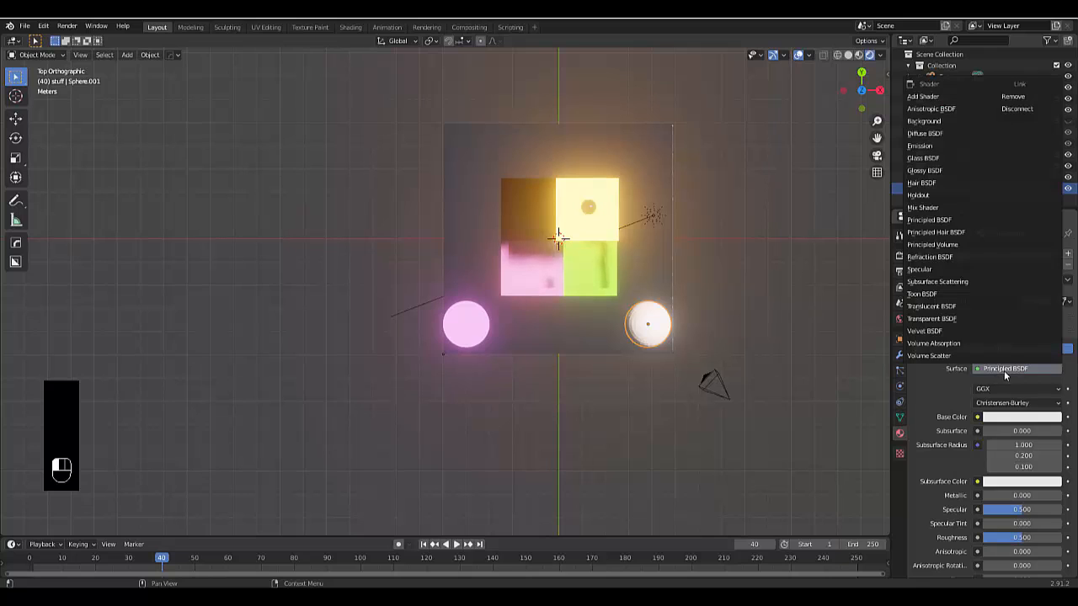
click(941, 147)
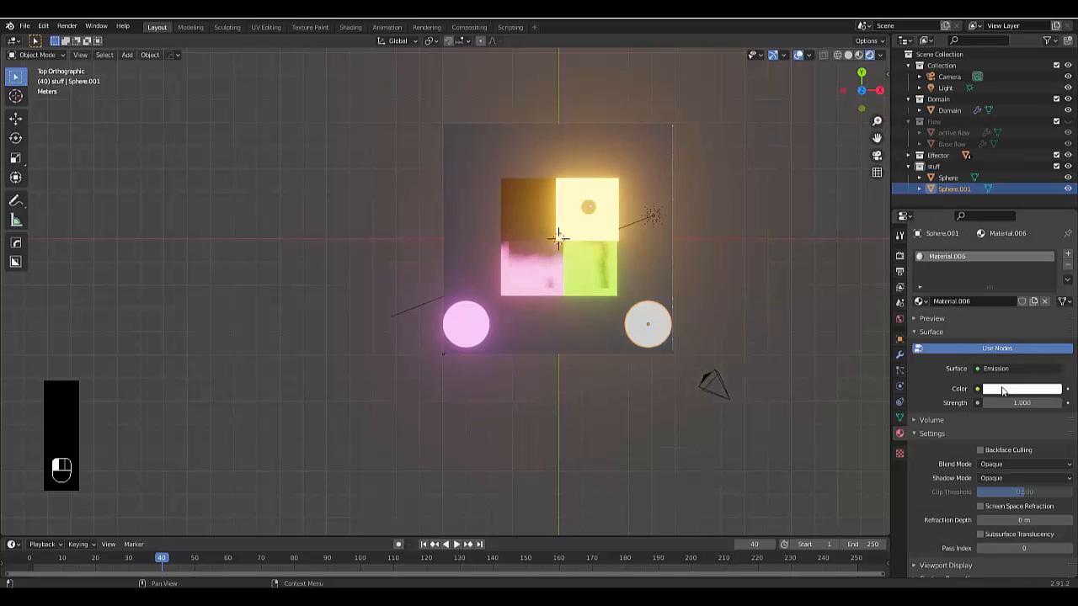
click(1021, 388)
click(1006, 239)
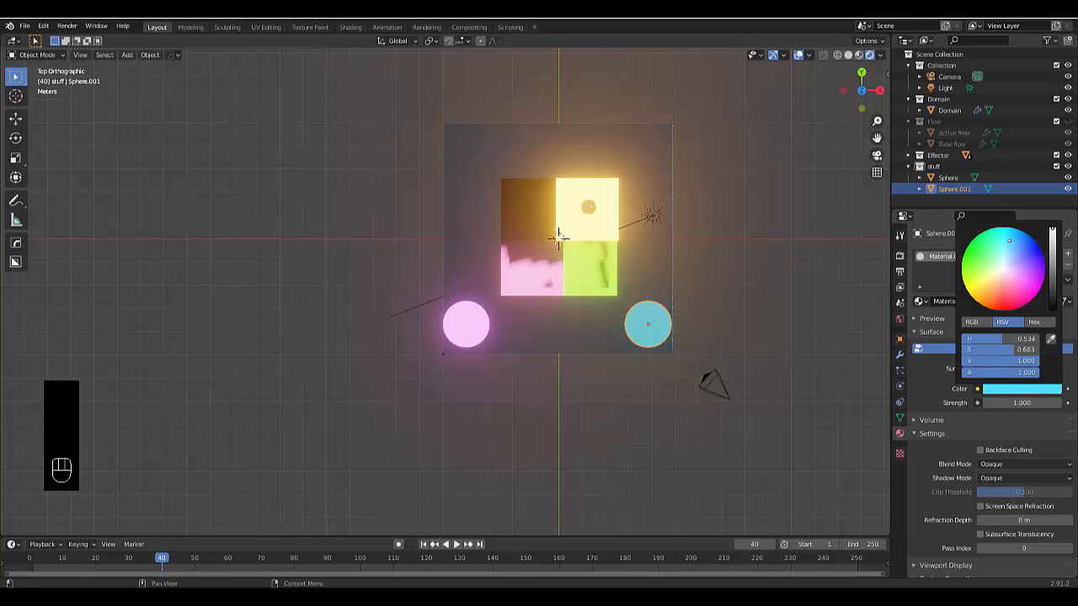
click(1015, 402)
text(5)
key(Return)
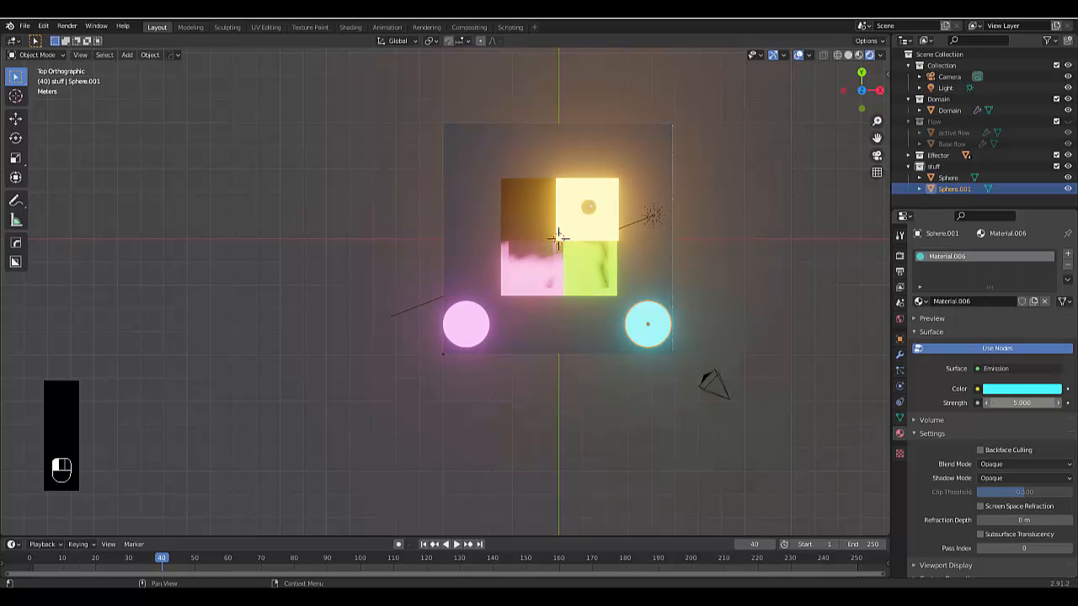
Duplicate the cyan sphere and move the copy along Y to the domain's adjacent corner
key(shift+d)
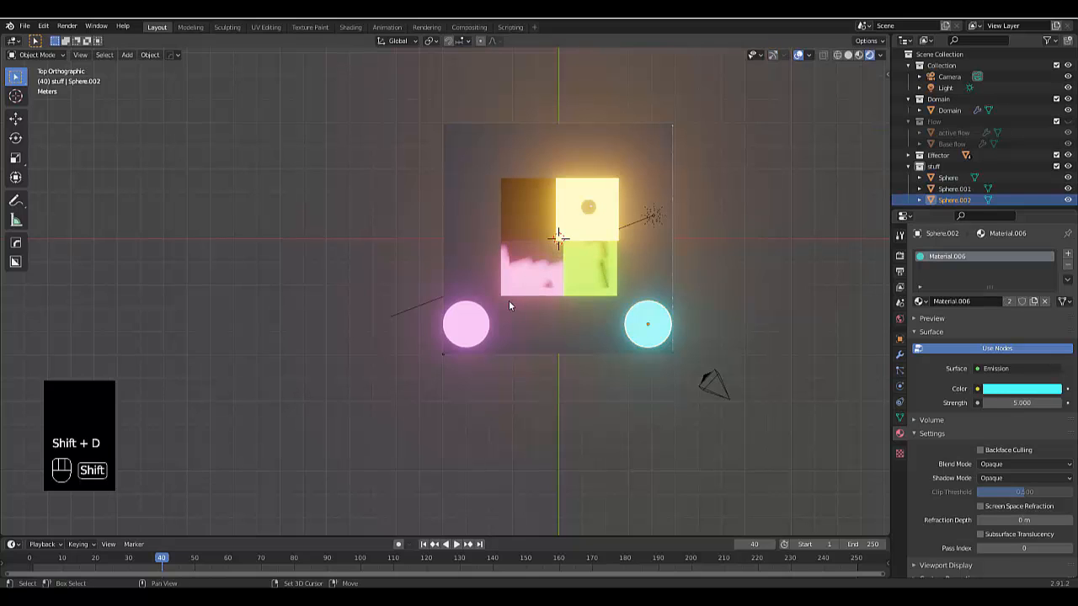
key(x)
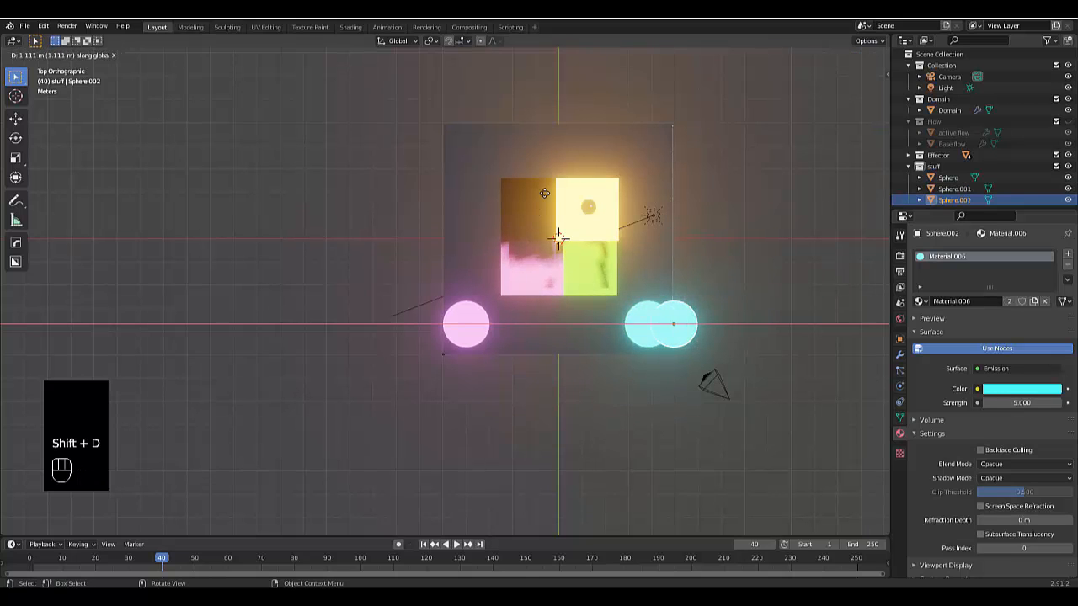
key(y)
click(545, 129)
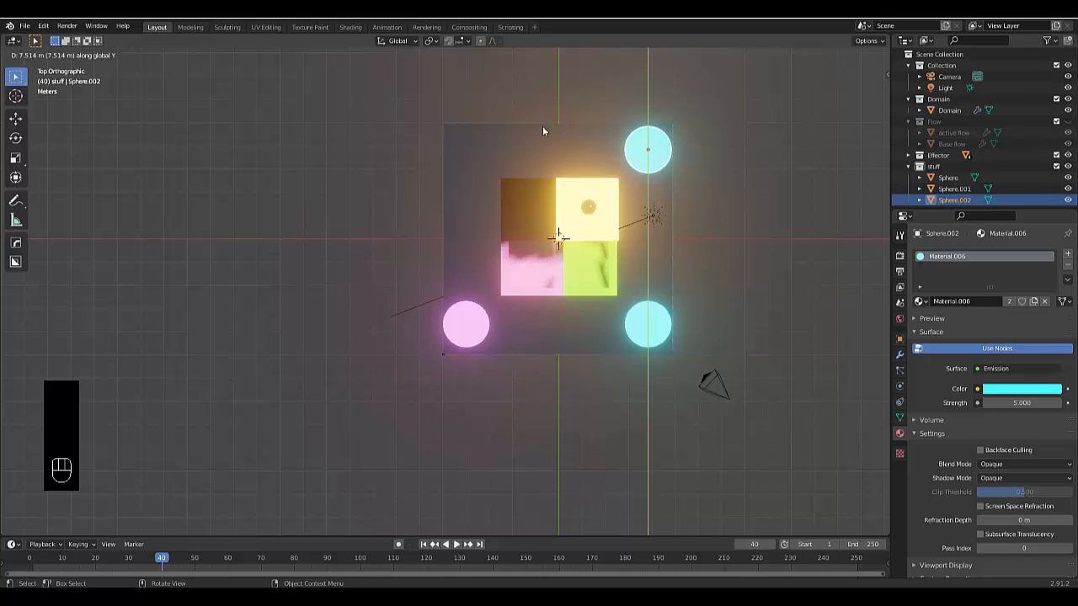
Give the third sphere its own new material and remove the shared cyan material from it
click(1068, 255)
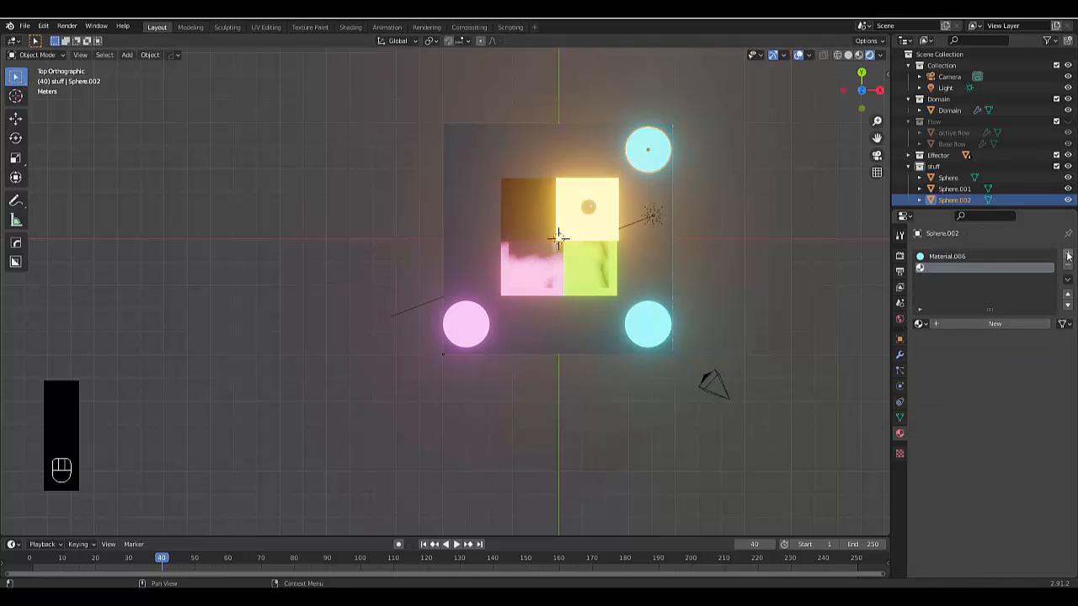
click(970, 323)
click(960, 256)
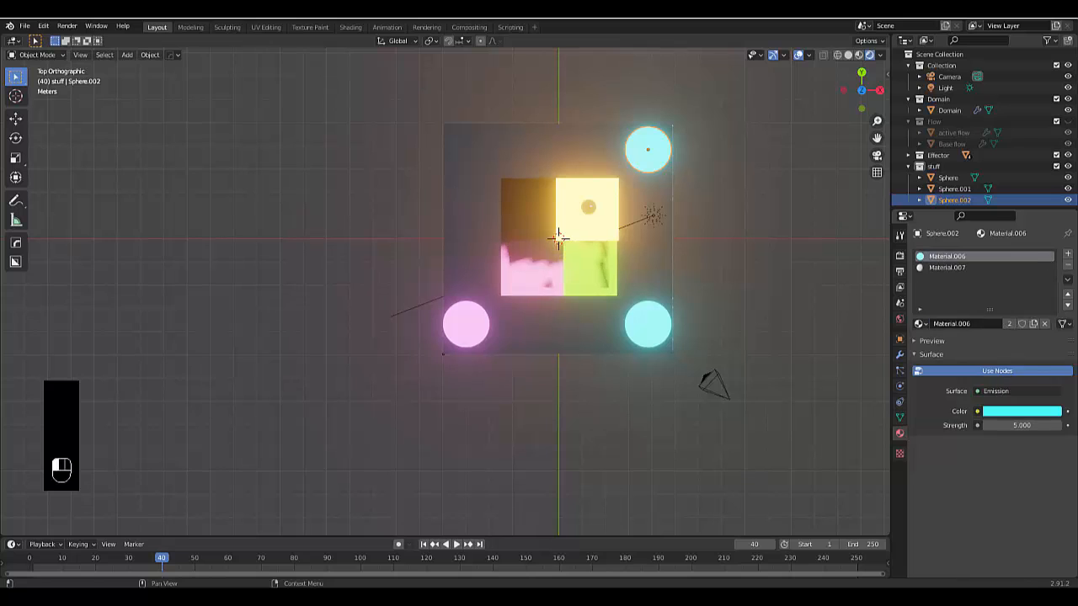
click(1068, 267)
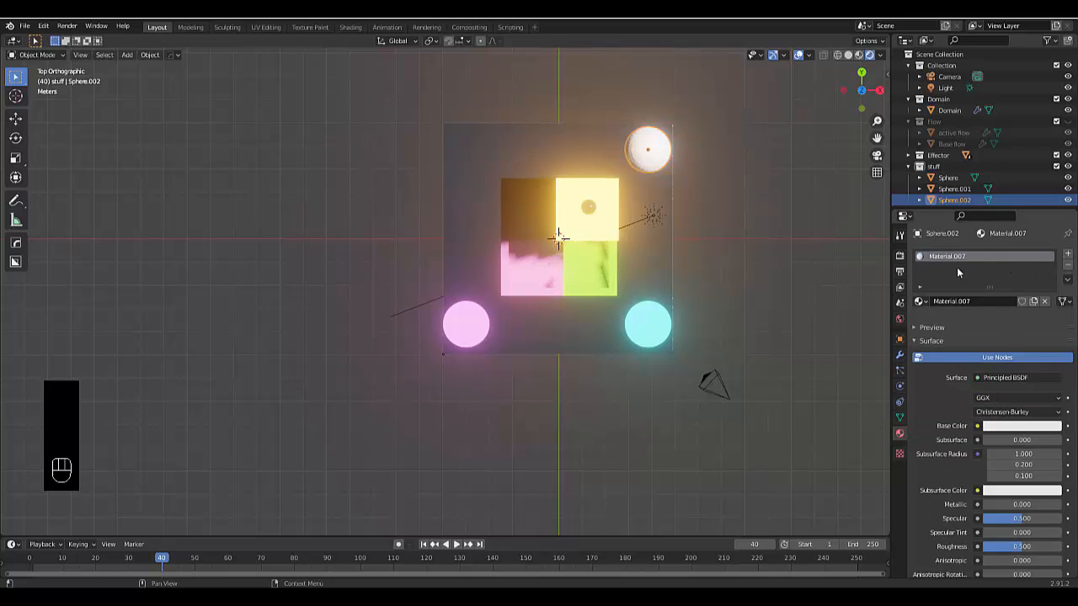
Change the third sphere's surface shader to Emission with a green color and a strength of 5
click(995, 368)
click(933, 144)
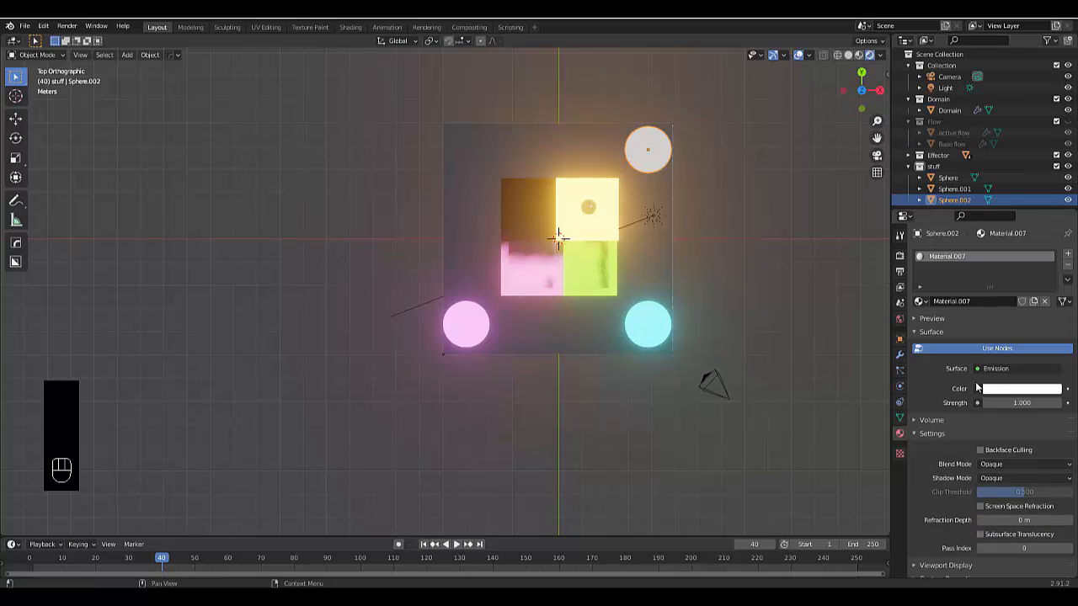
click(995, 390)
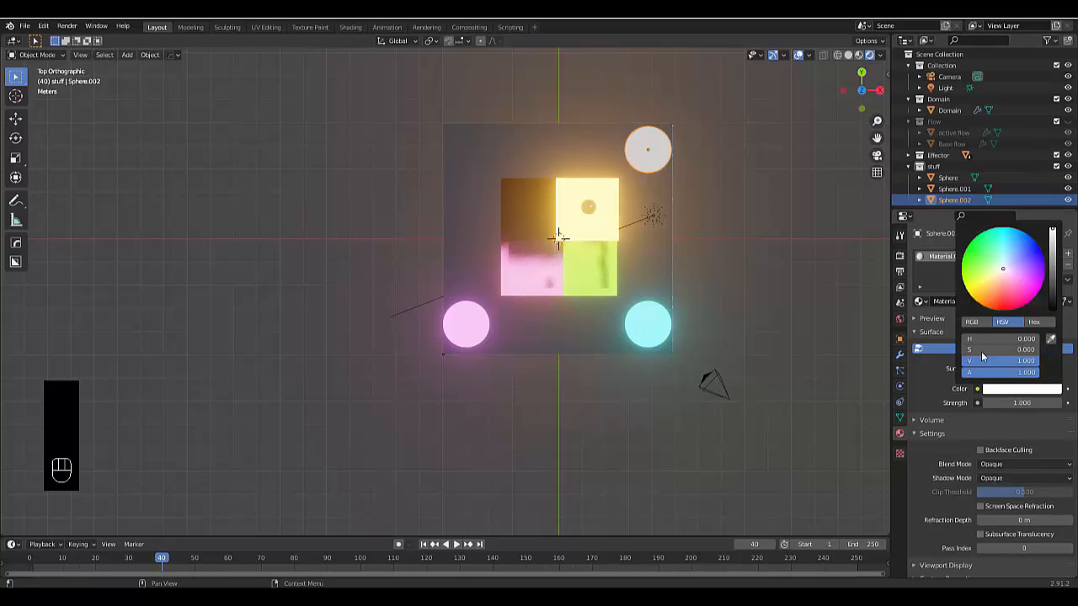
click(969, 255)
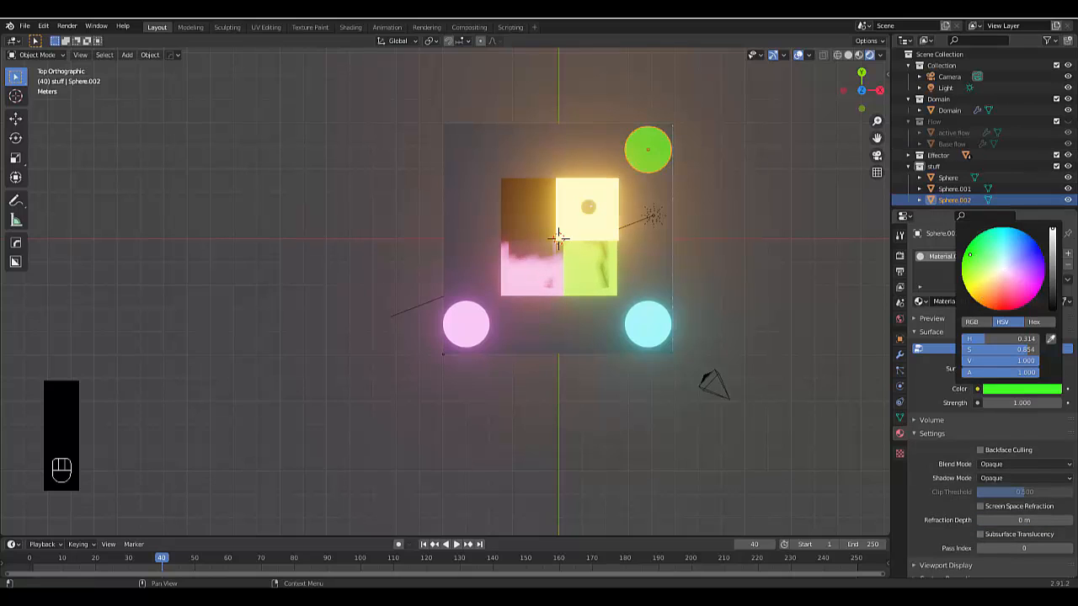
click(1011, 402)
key(Return)
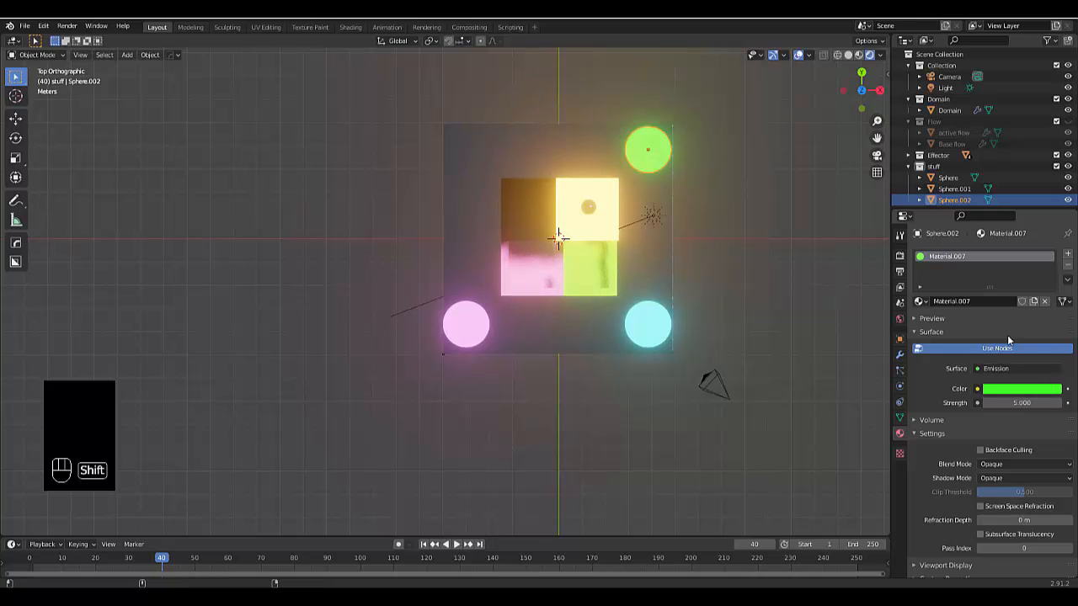
Duplicate the green sphere and move the copy along X to the domain's remaining empty corner
key(shift+d)
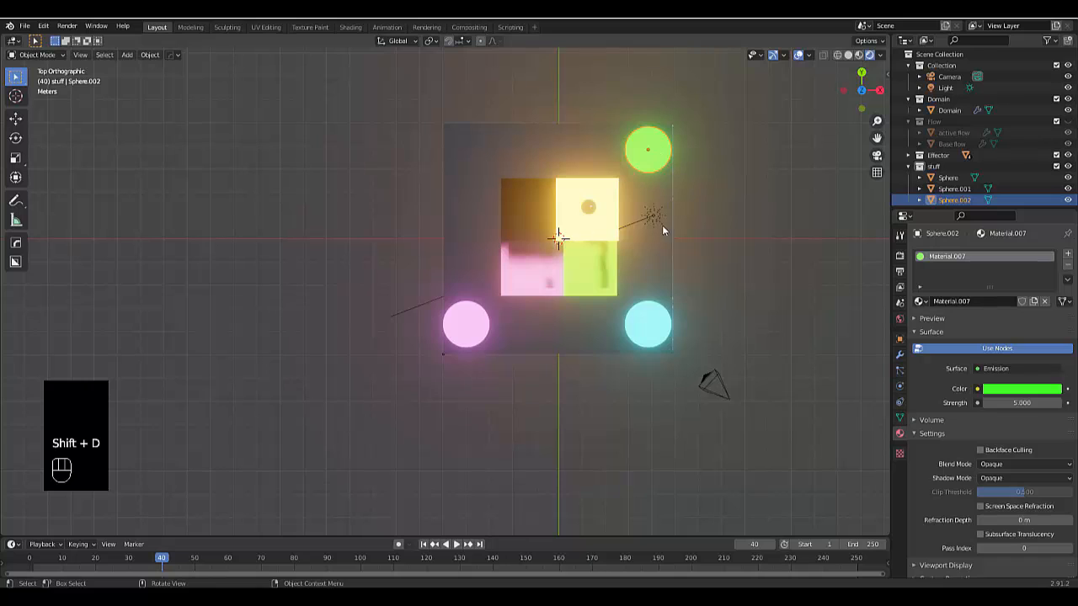
key(shift+d)
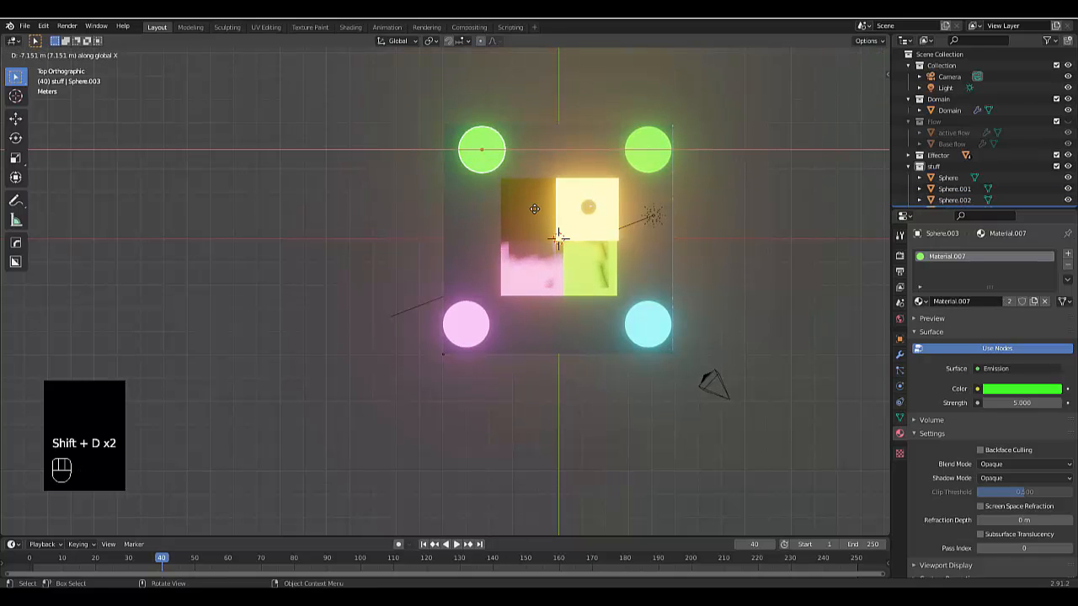
key(x)
click(532, 213)
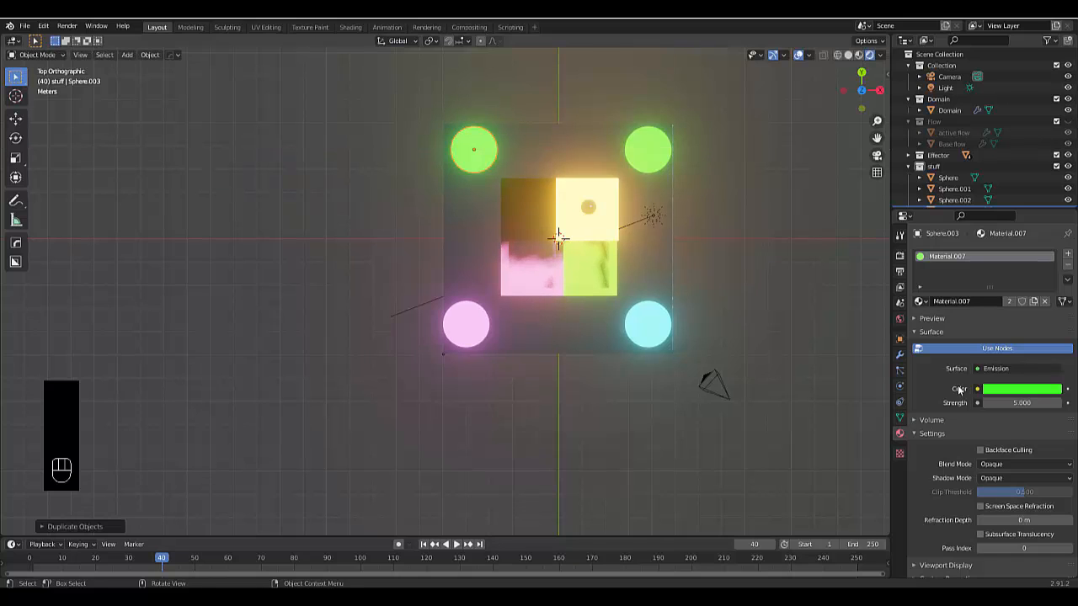
Give the fourth sphere its own new material and remove the shared green material from it
click(1067, 255)
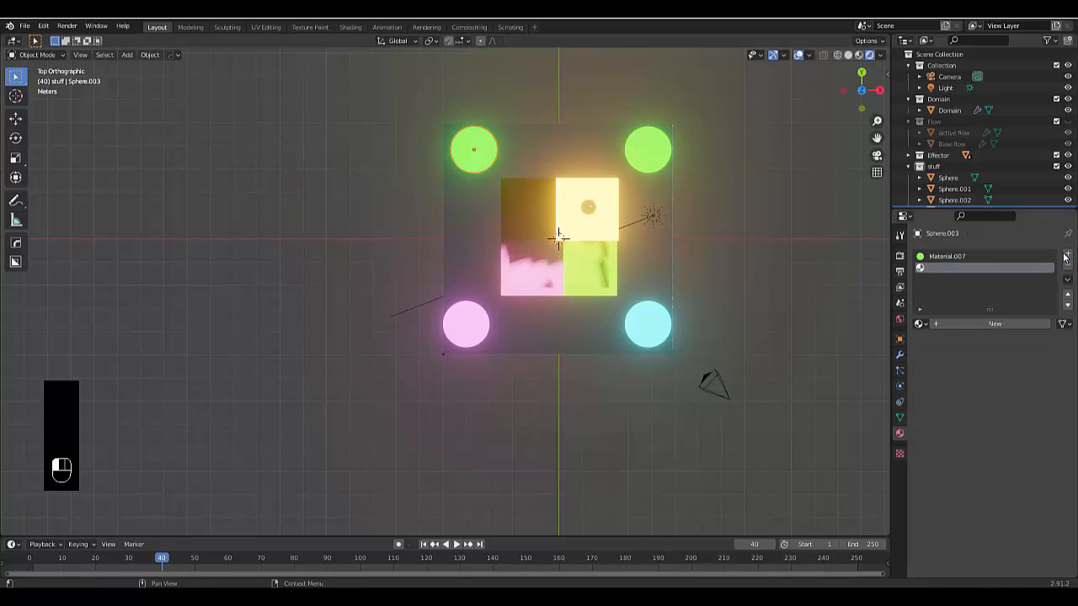
click(975, 324)
click(947, 256)
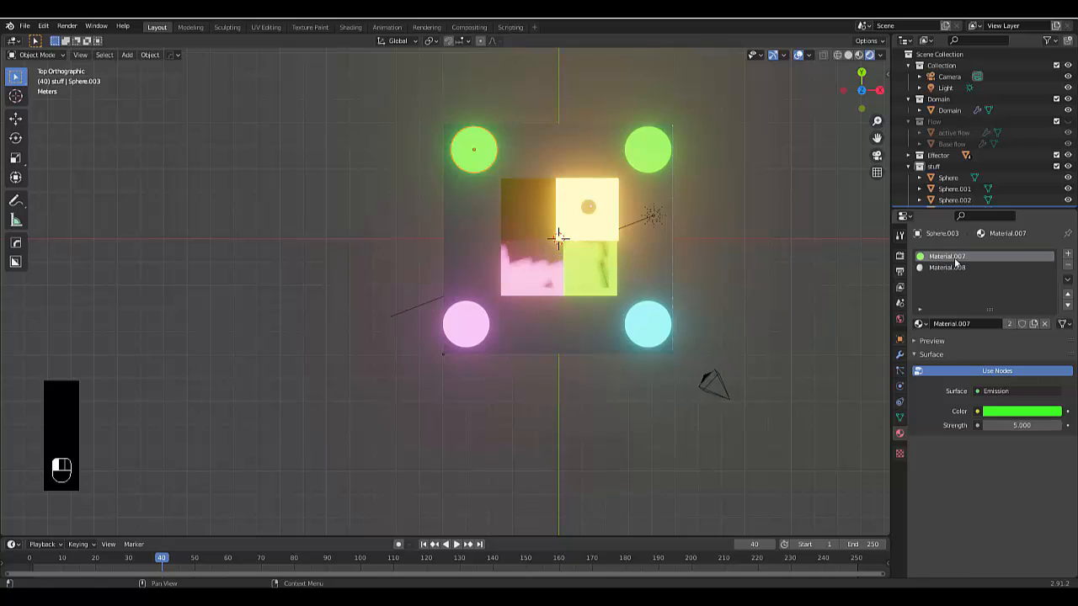
click(1067, 265)
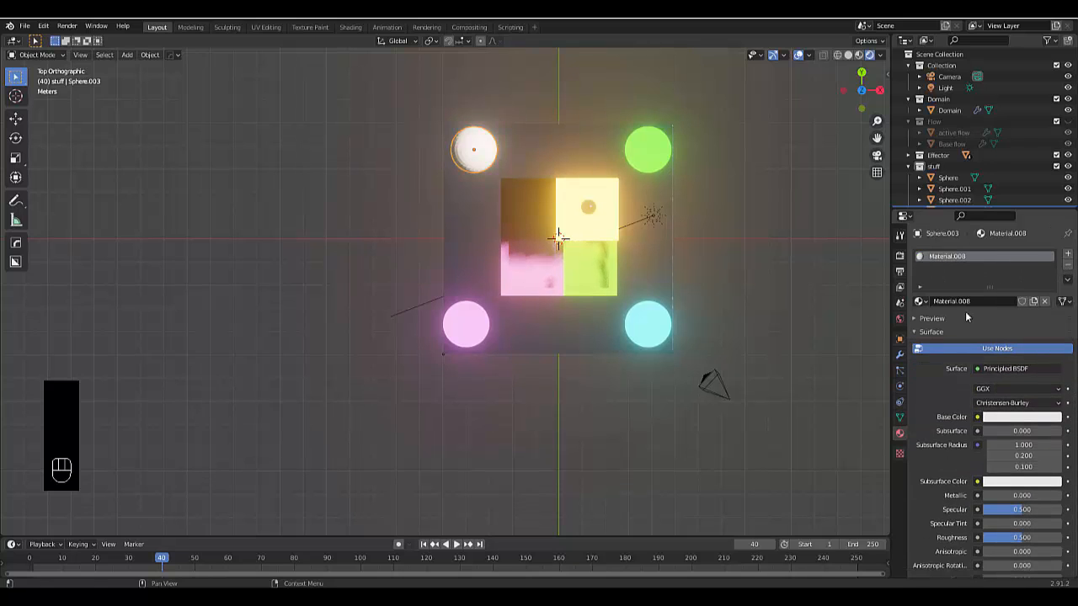
Change the fourth sphere's surface shader to Emission with a violet-blue color and a strength of 5
click(982, 371)
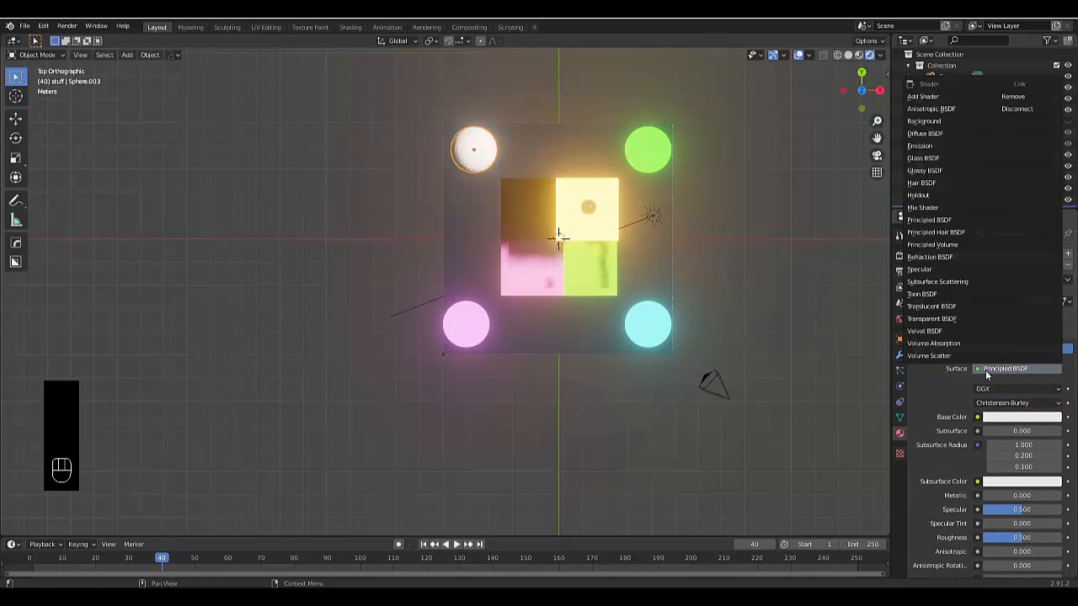
click(941, 147)
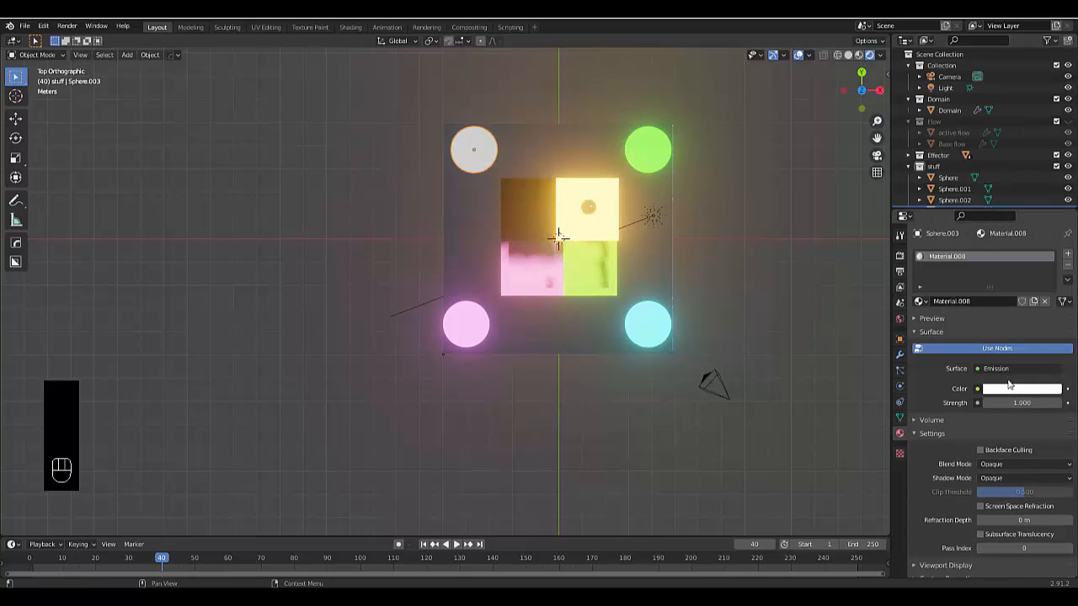
click(1014, 390)
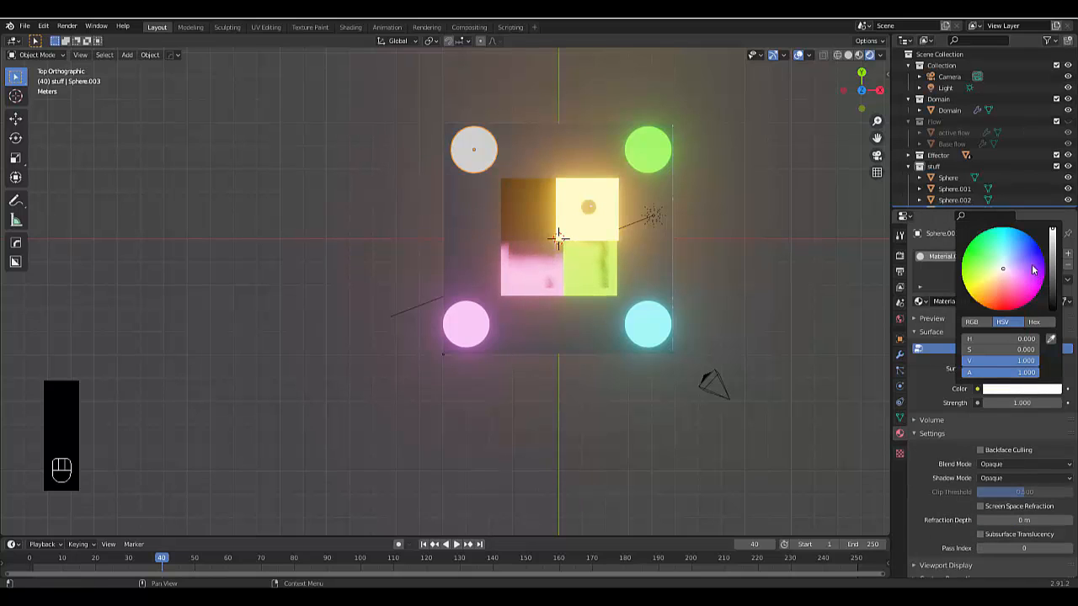
drag(1035, 269, 1026, 254)
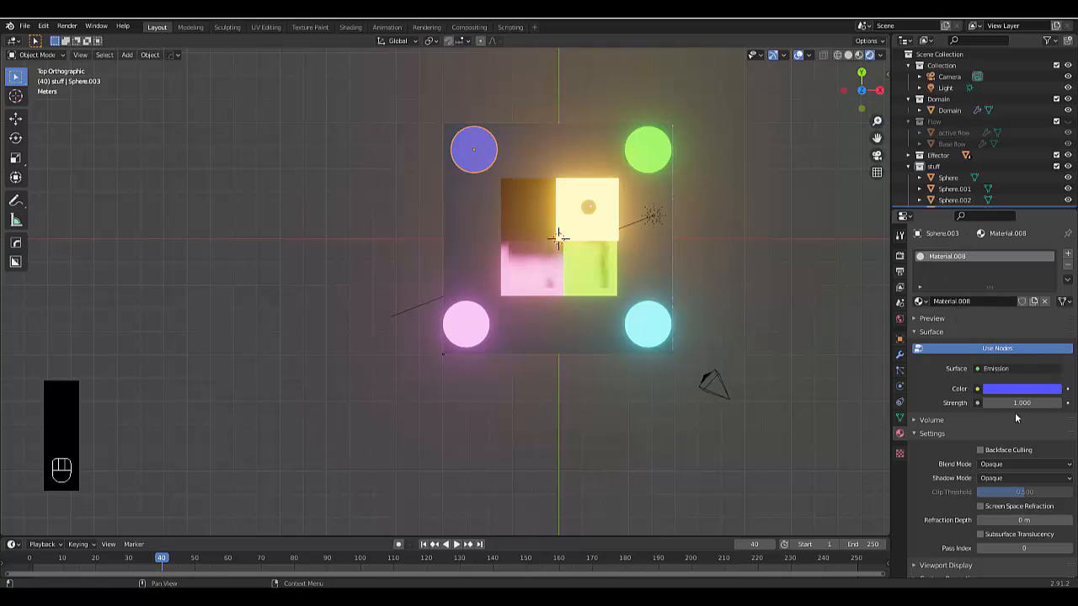
click(994, 403)
text(5)
key(Return)
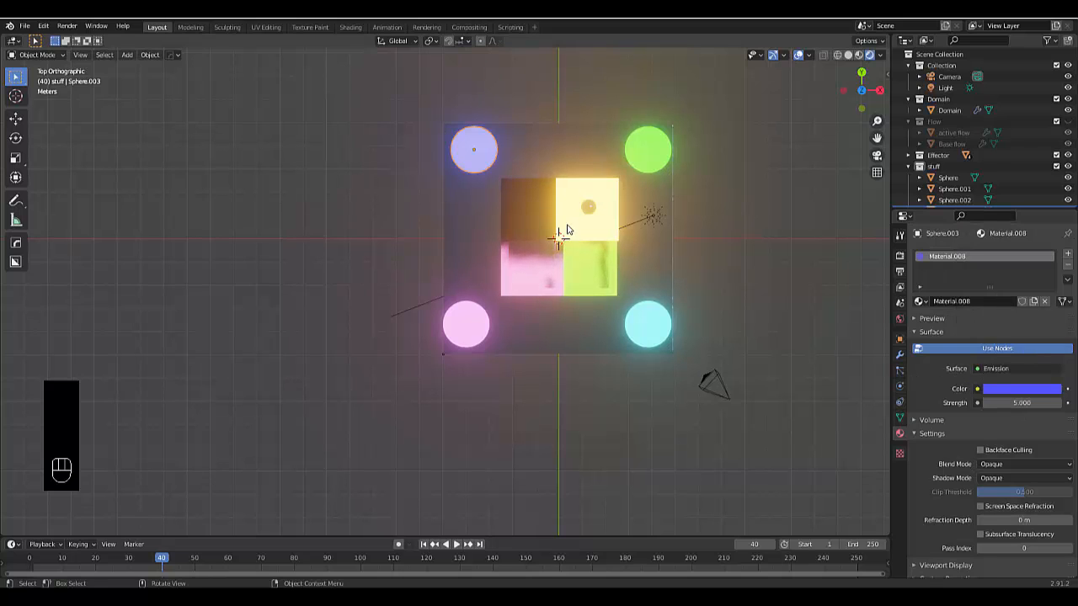
Examine the four glowing spheres, the containers and the domain from several angles and distances
scroll(567, 225, down, 3)
scroll(563, 226, up, 3)
middle_drag(555, 227, 528, 149)
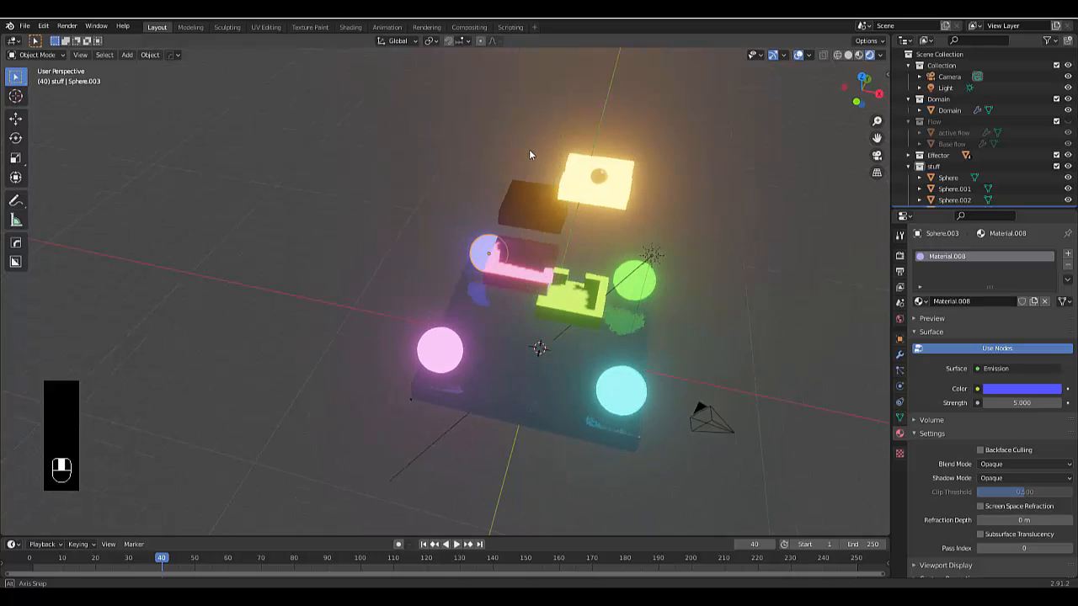
scroll(583, 410, down, 3)
middle_drag(573, 411, 517, 407)
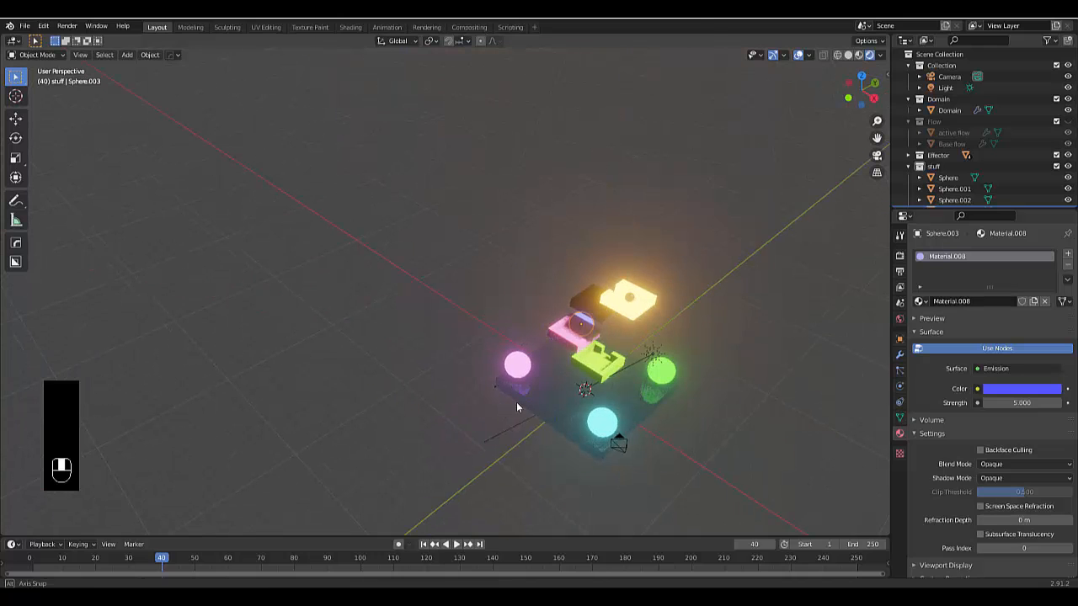
scroll(589, 441, down, 3)
scroll(599, 452, up, 6)
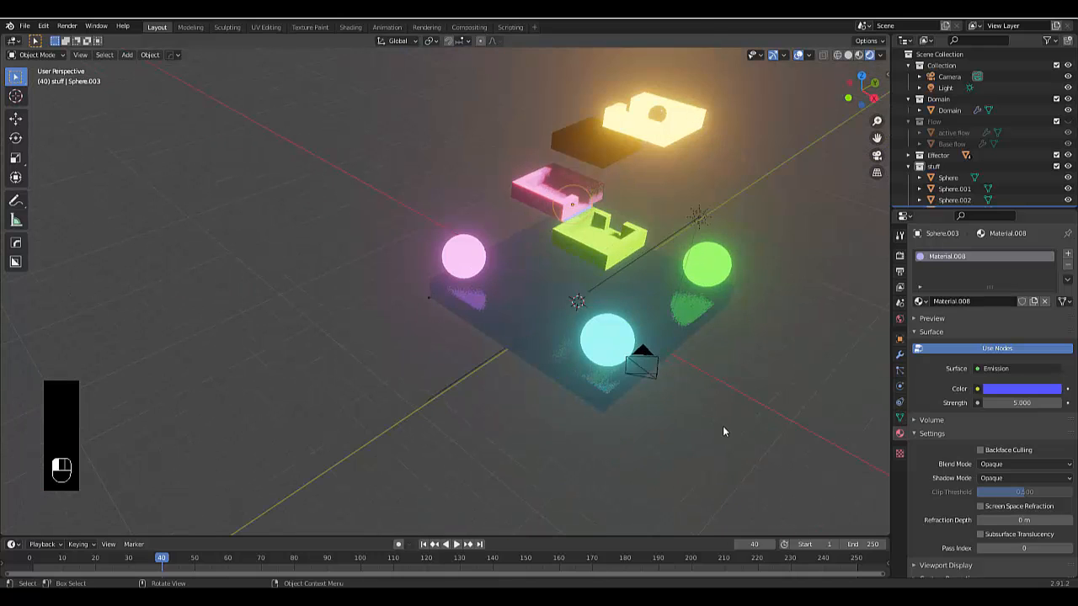
scroll(656, 361, down, 3)
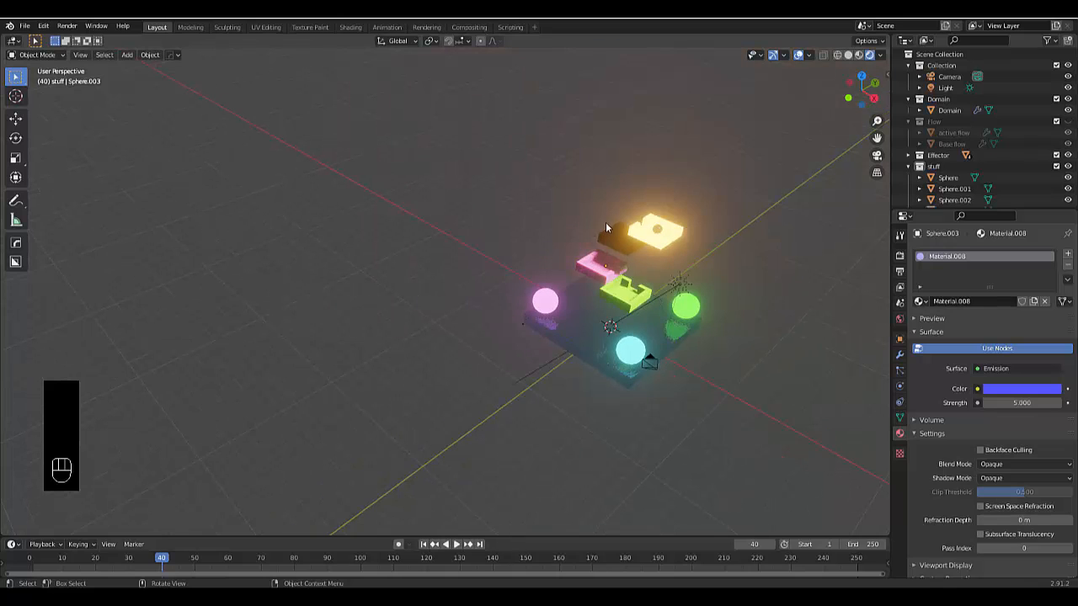
middle_drag(655, 298, 661, 263)
scroll(602, 304, up, 2)
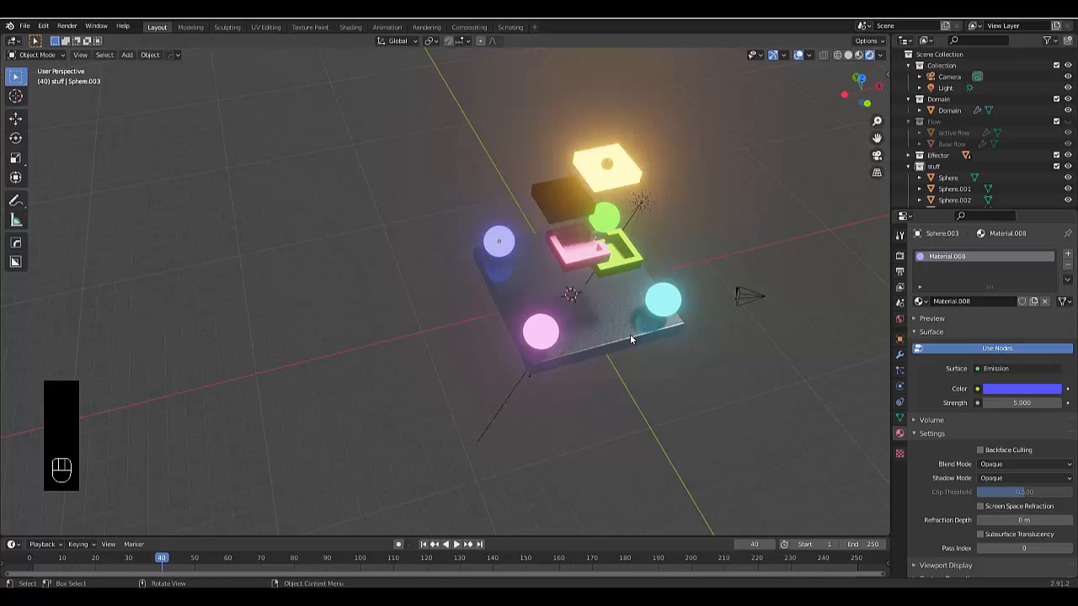
scroll(611, 160, up, 5)
middle_drag(597, 168, 579, 207)
scroll(580, 207, down, 4)
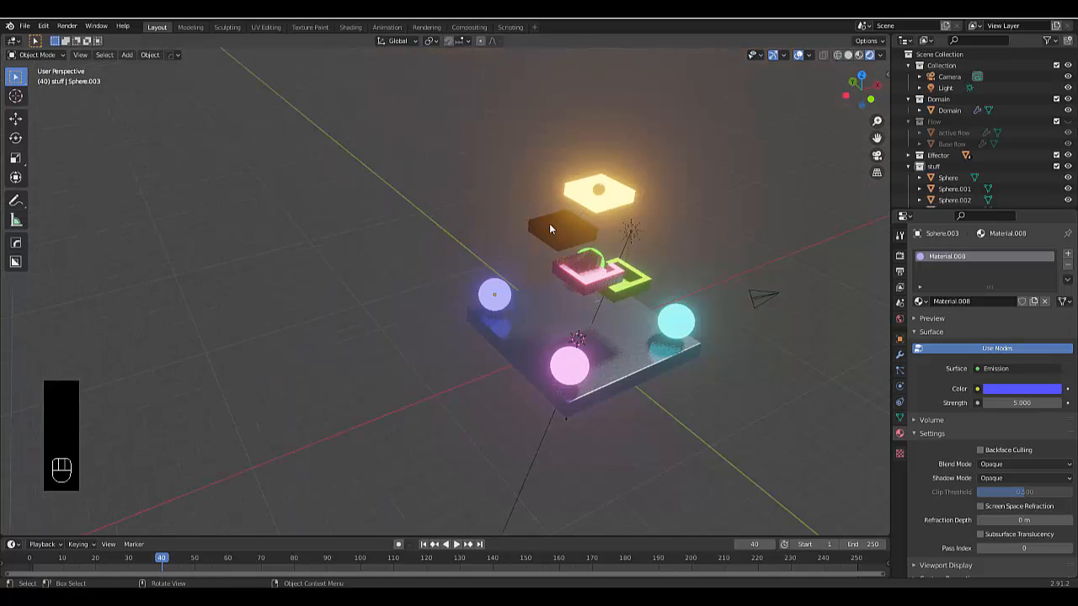
middle_drag(503, 235, 539, 346)
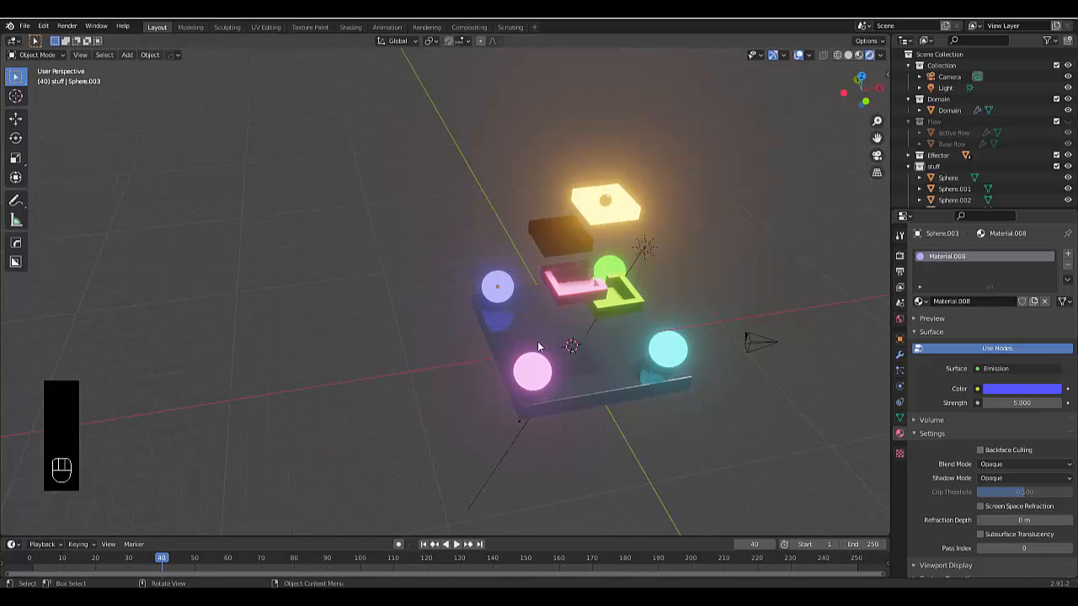
Add a Bezier circle curve at the 3D cursor
key(shift+a)
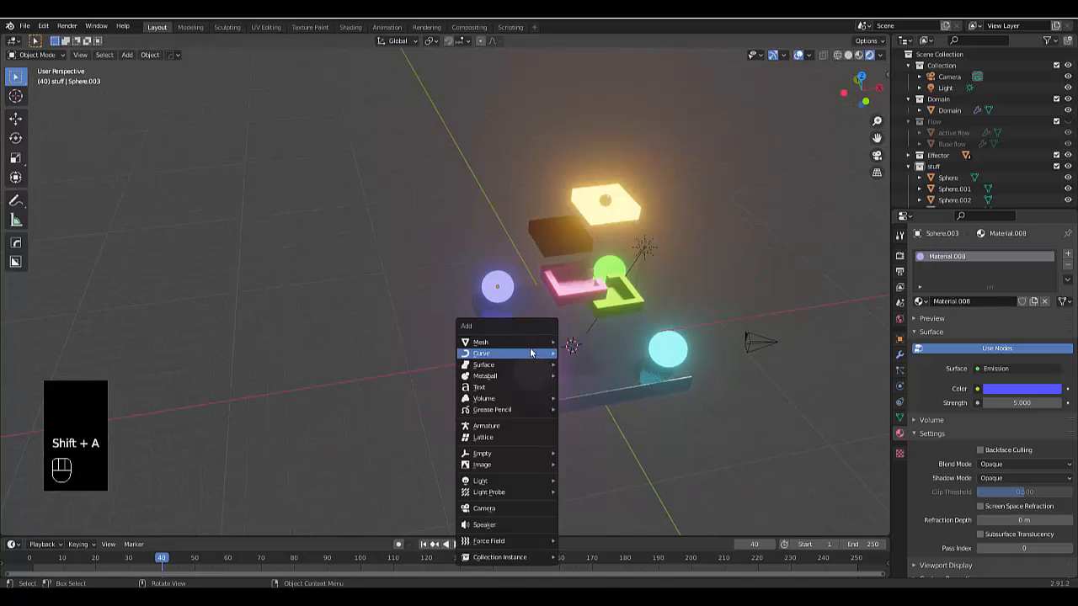
mouse_move(505, 353)
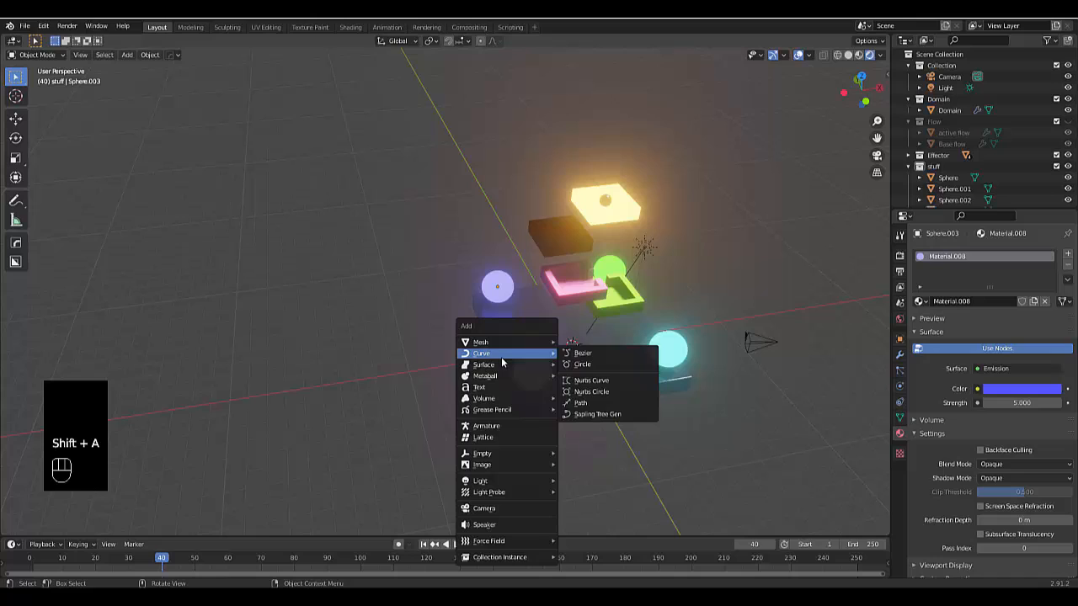
click(582, 365)
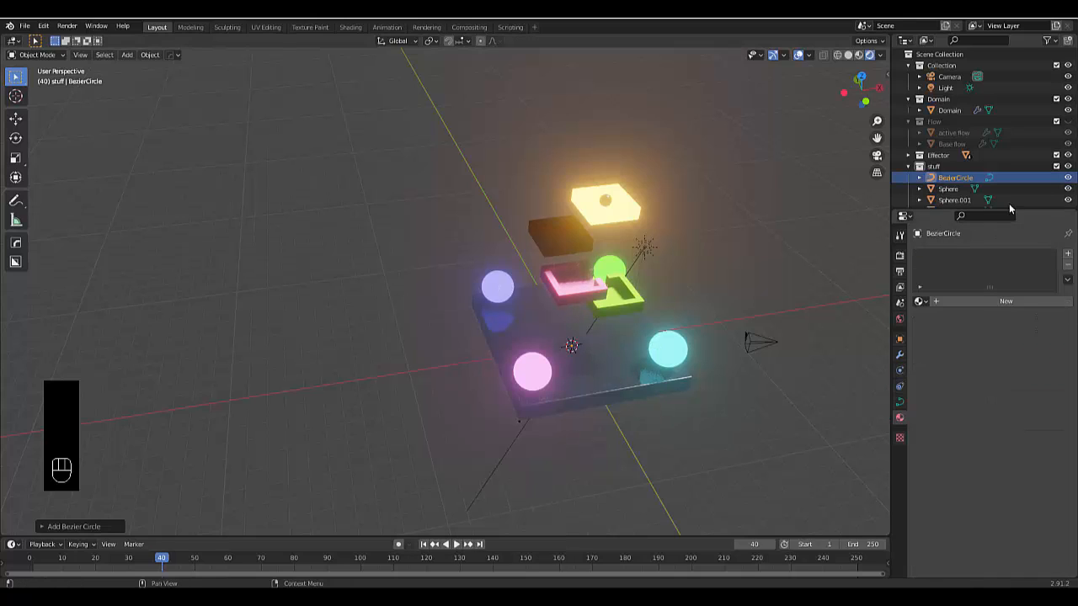
Collapse the stuff collection and create a new collection named "rig" in the scene
scroll(954, 124, down, 1)
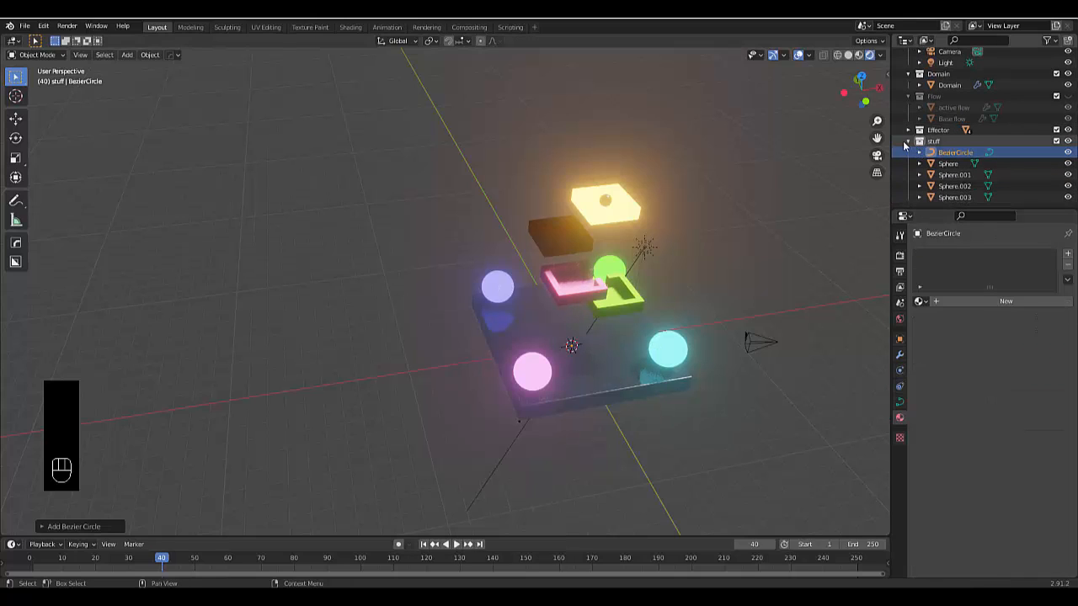
click(906, 144)
scroll(914, 156, up, 2)
right_click(935, 183)
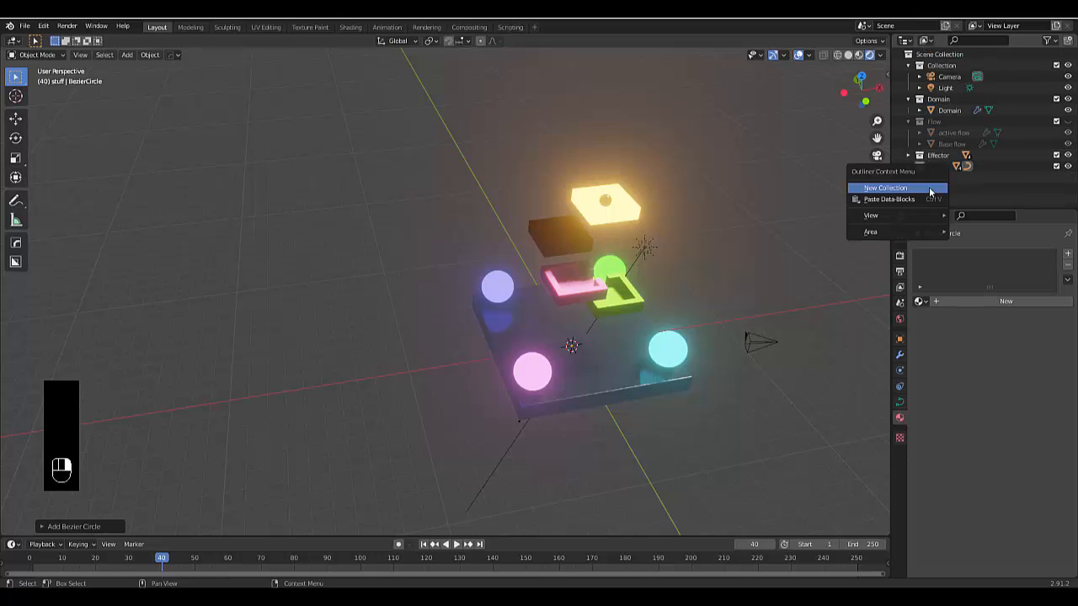
click(939, 186)
click(940, 177)
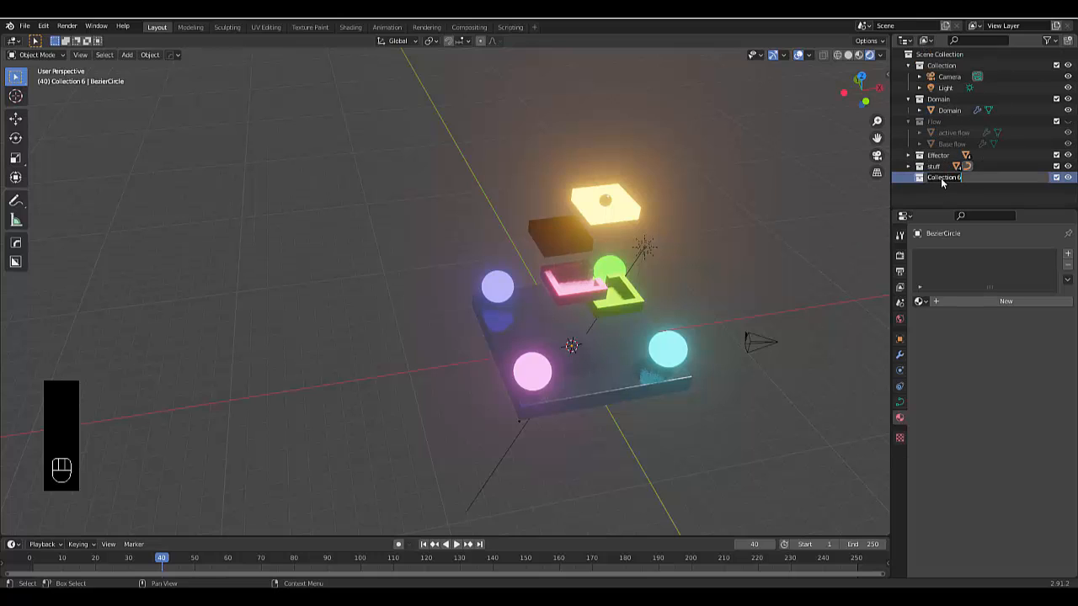
key(Return)
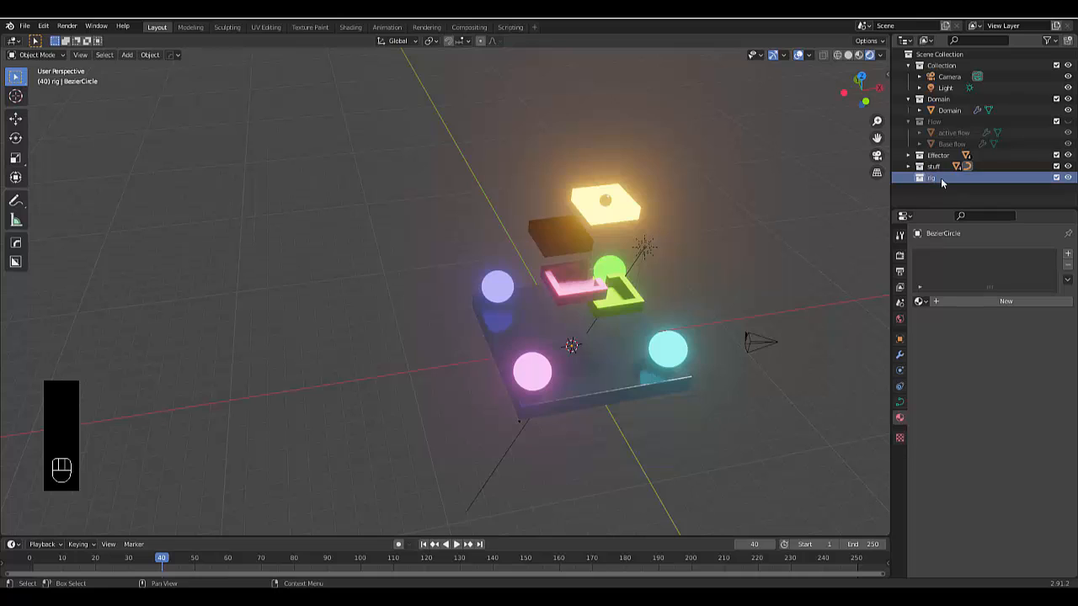
Move the Bezier circle and the camera into the rig collection
click(919, 166)
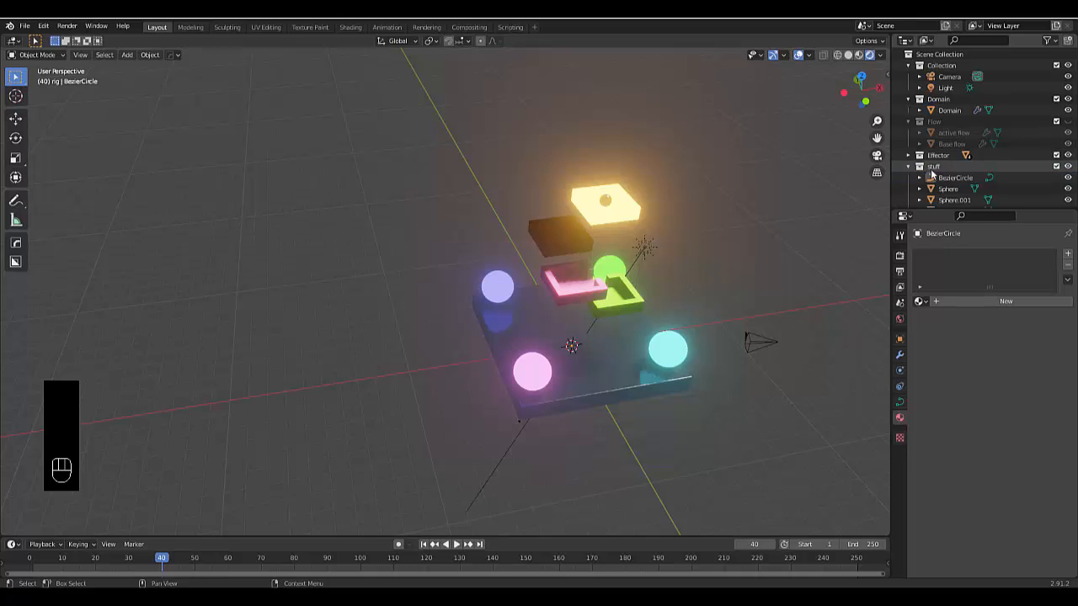
drag(941, 177, 936, 199)
scroll(960, 110, up, 2)
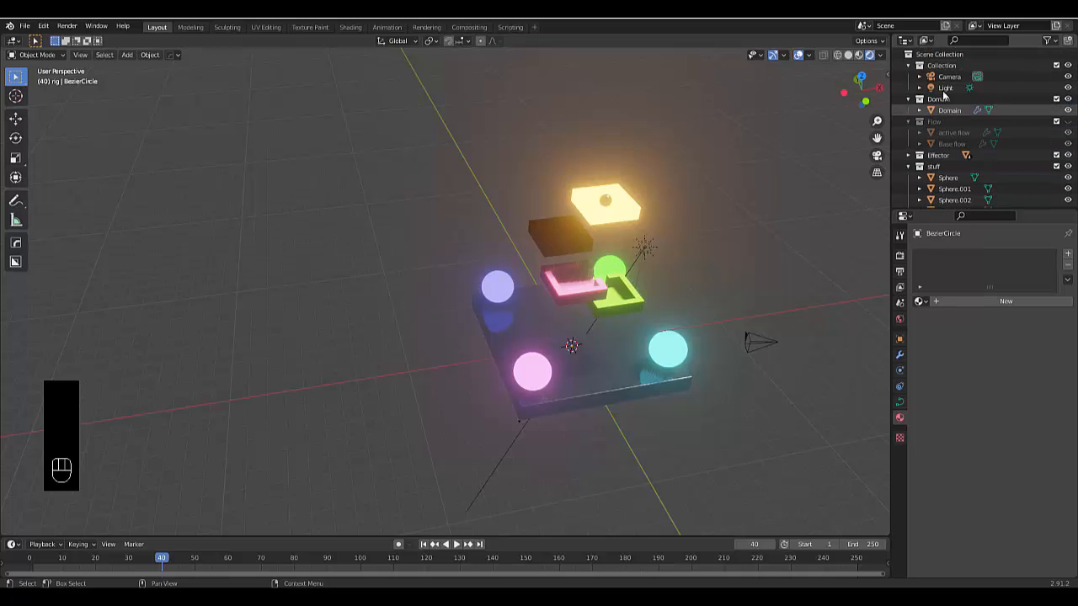
drag(949, 82, 942, 187)
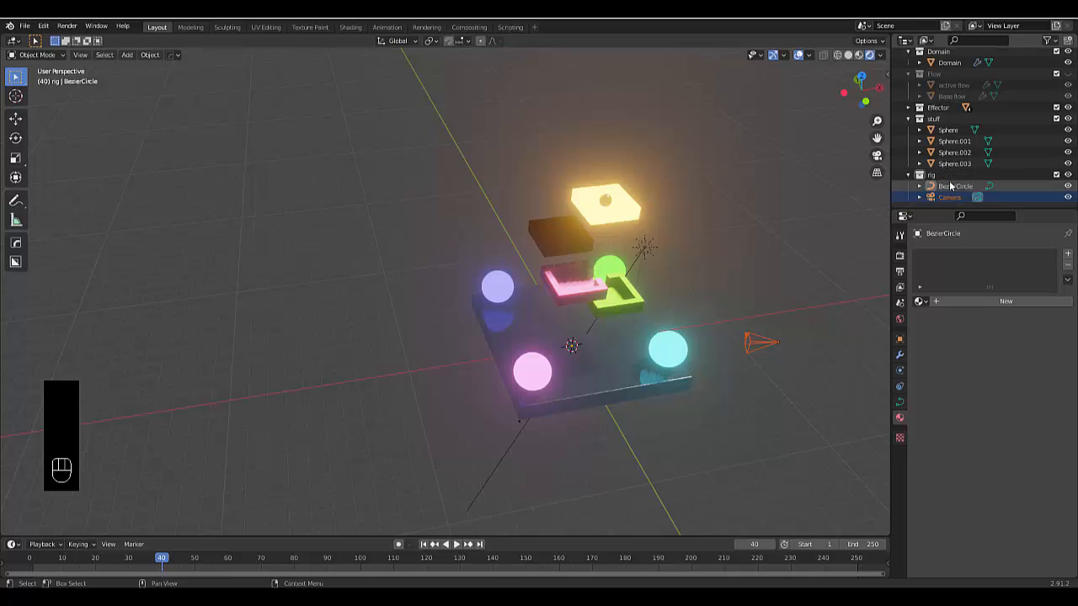
Collapse the stuff, Domain and Flow collections in the outliner
click(908, 119)
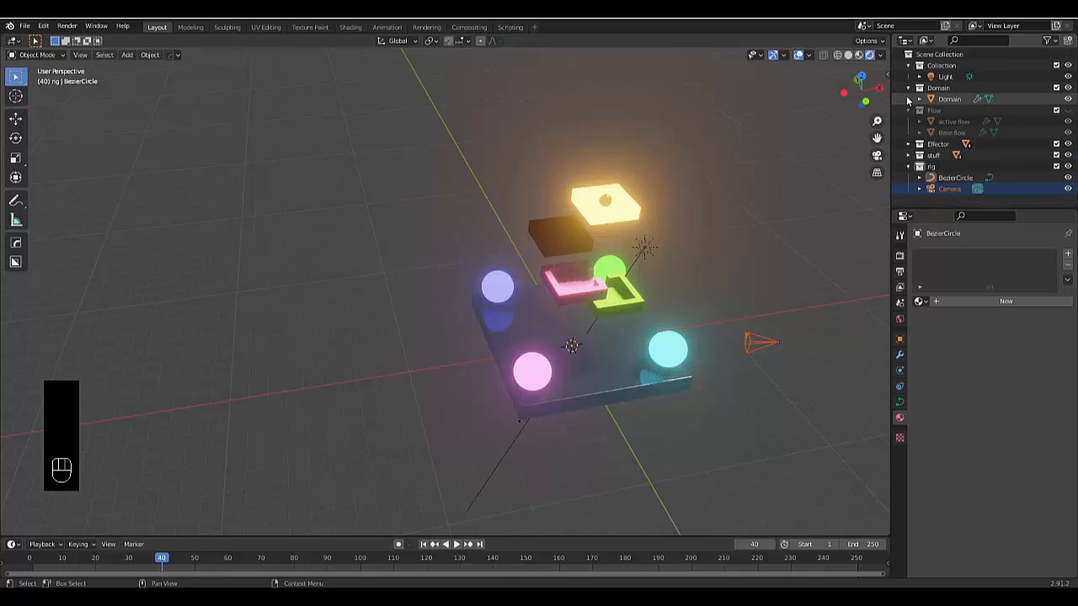
click(908, 89)
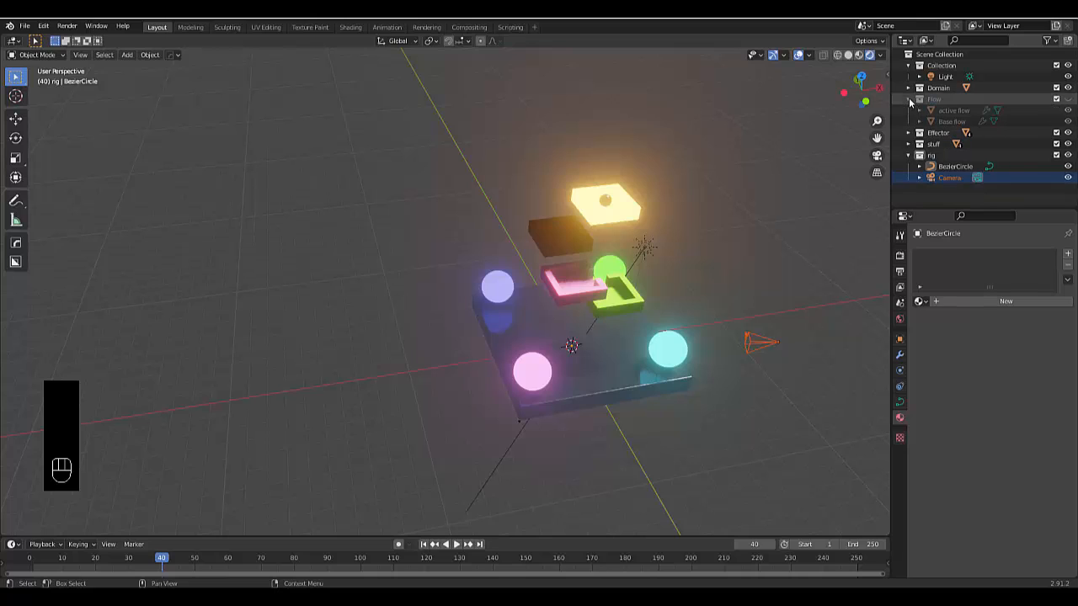
click(909, 99)
Scale the Bezier circle up about 7.6 times so it surrounds the domain and the spheres
click(951, 178)
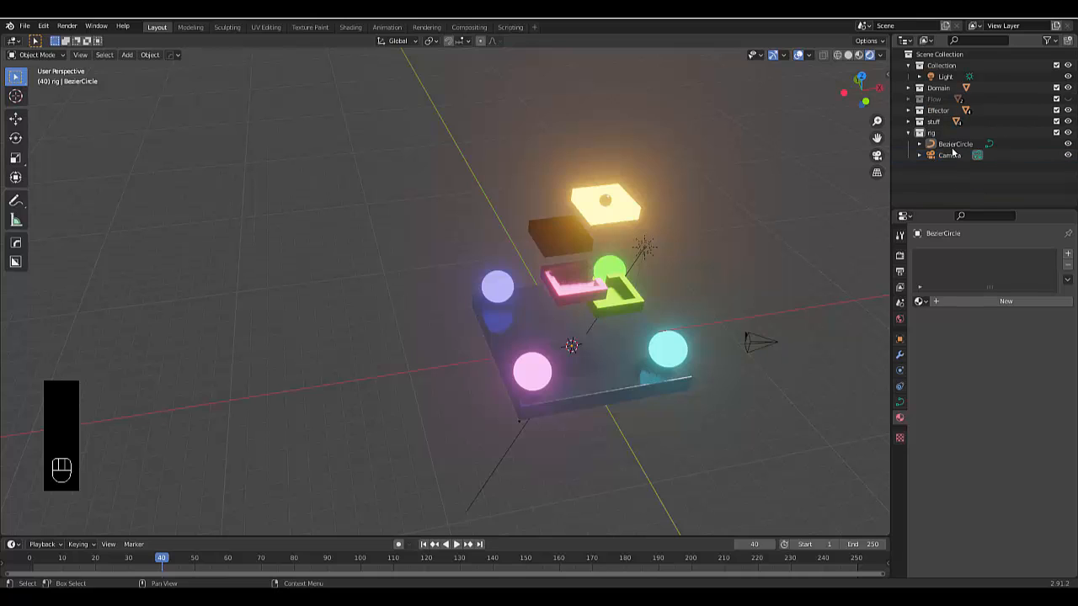
click(951, 147)
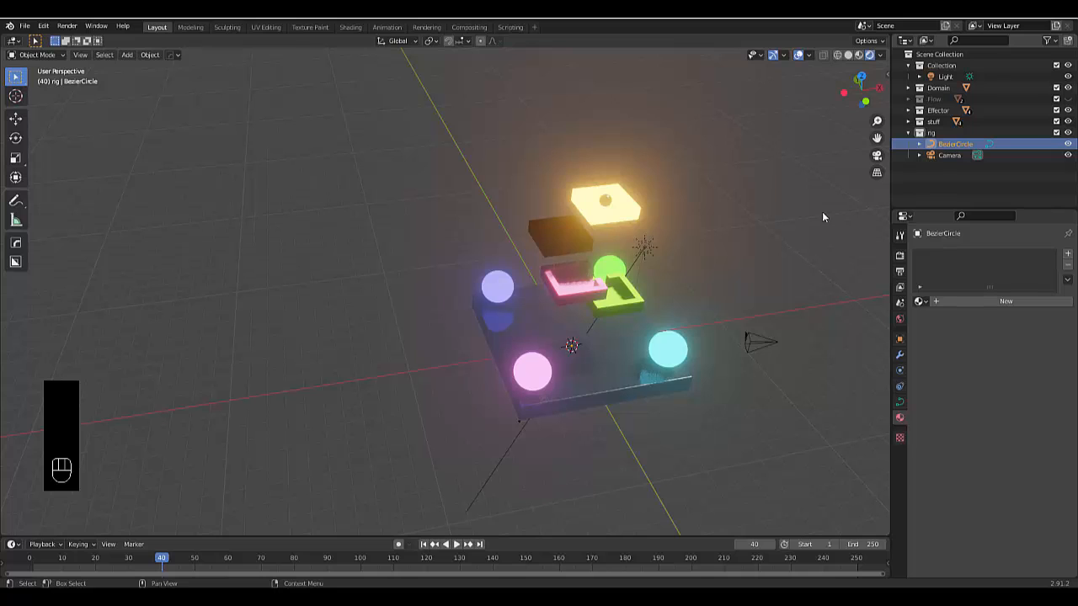
key(s)
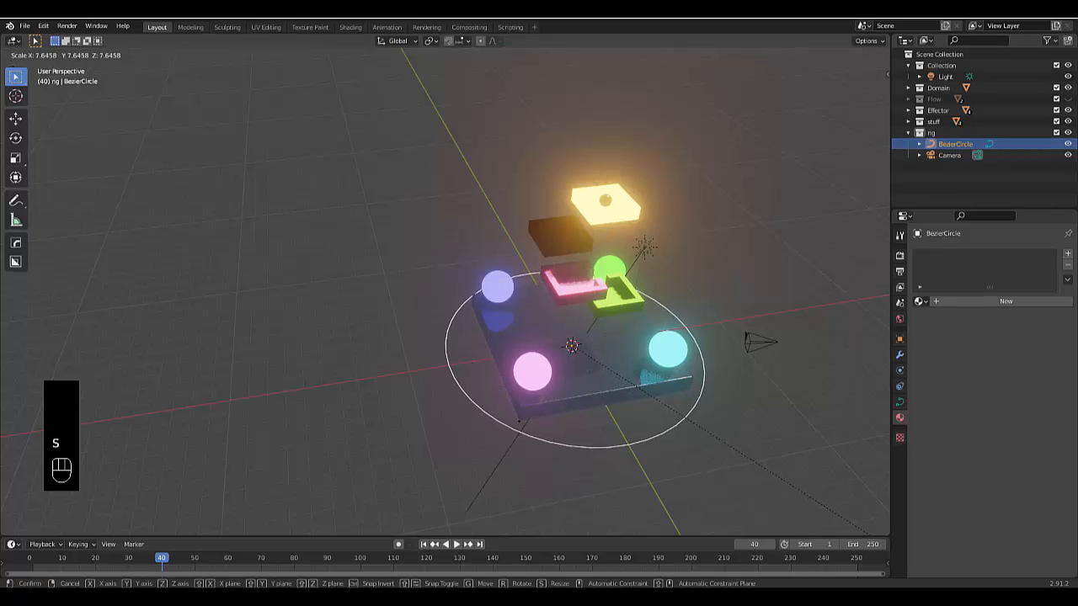
click(845, 52)
scroll(673, 467, up, 2)
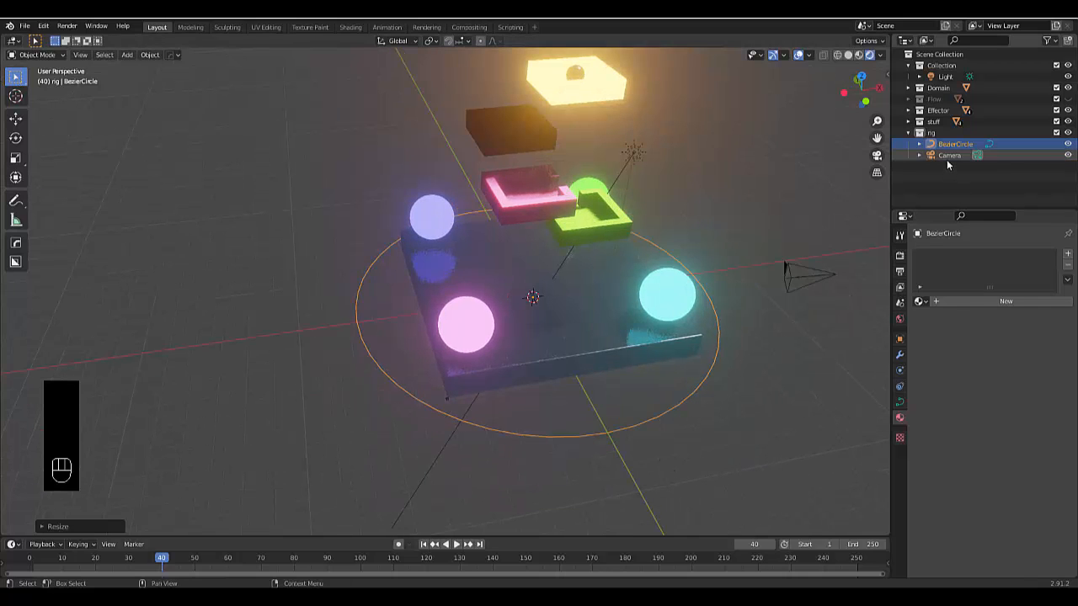
Parent the camera to the Bezier circle using the Object option
click(948, 156)
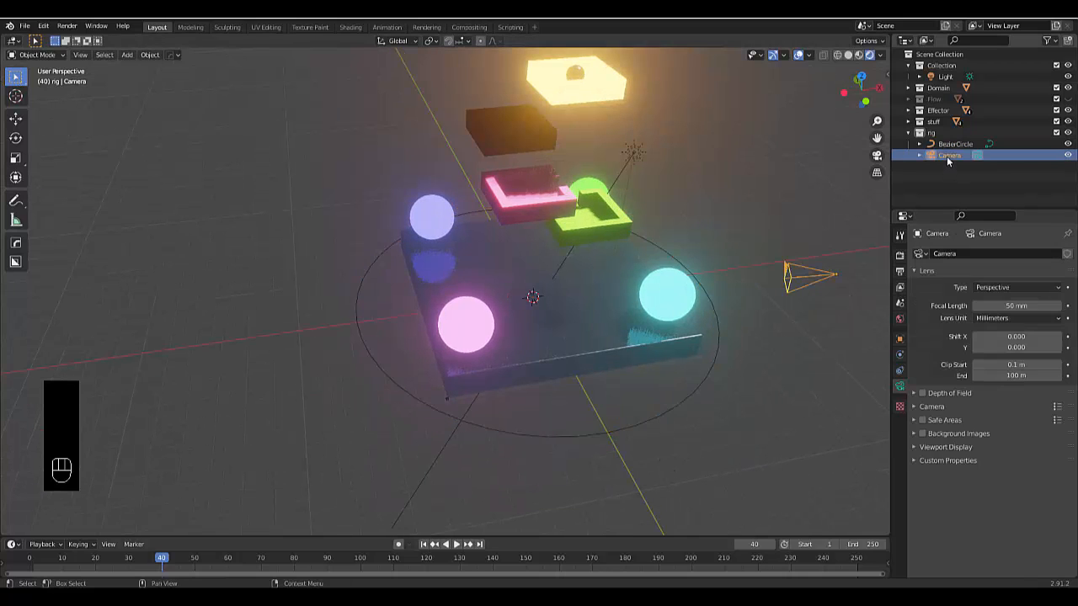
shift+click(704, 379)
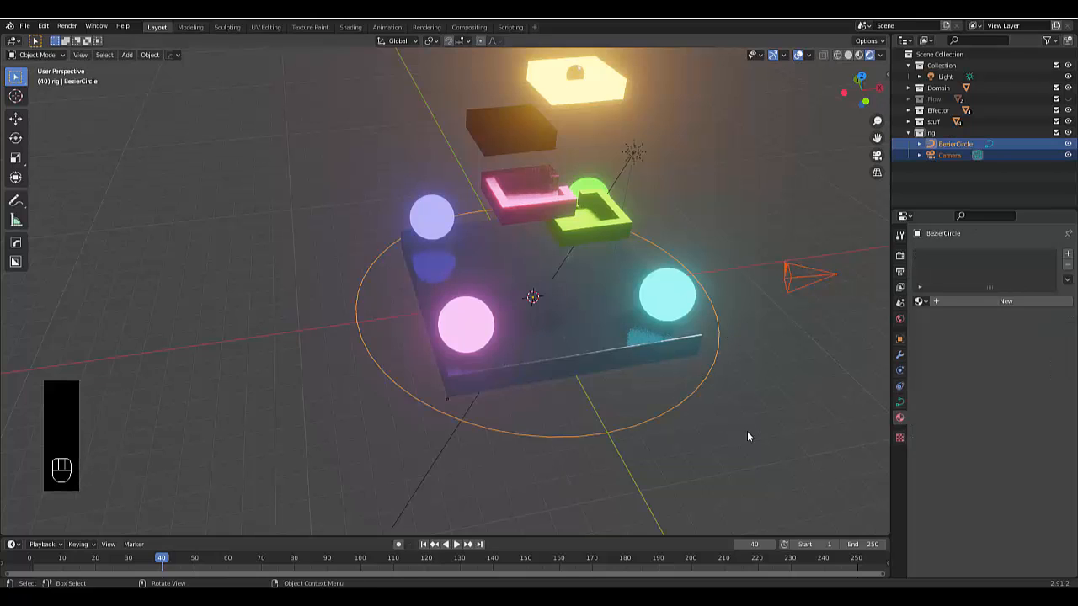
key(ctrl+p)
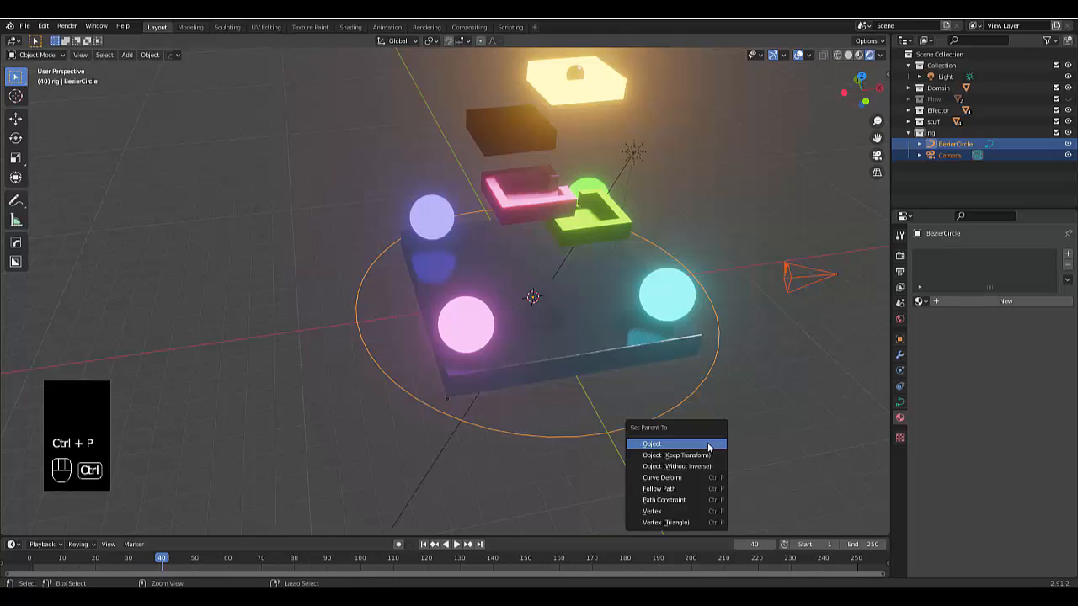
click(708, 445)
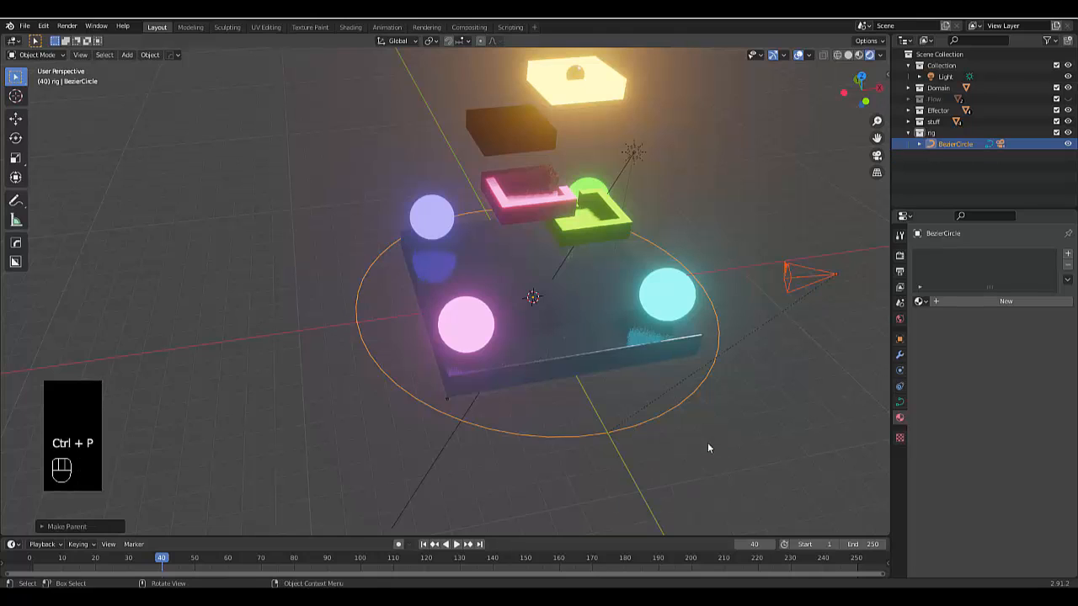
Try rotating the Bezier circle alone about the global Z axis to test the camera's orbit
click(579, 439)
click(579, 437)
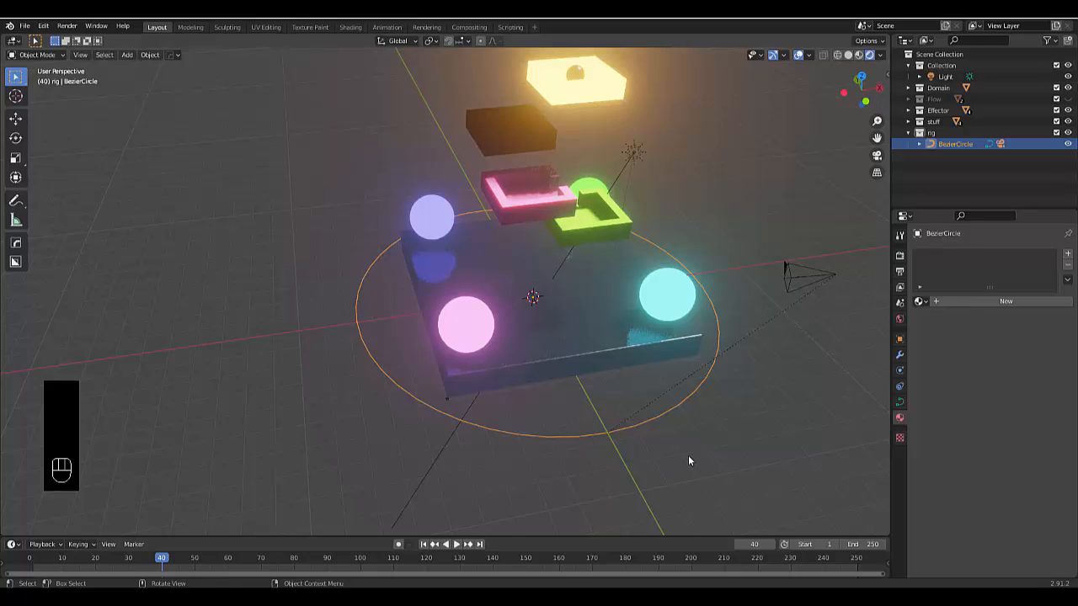
key(r)
key(z)
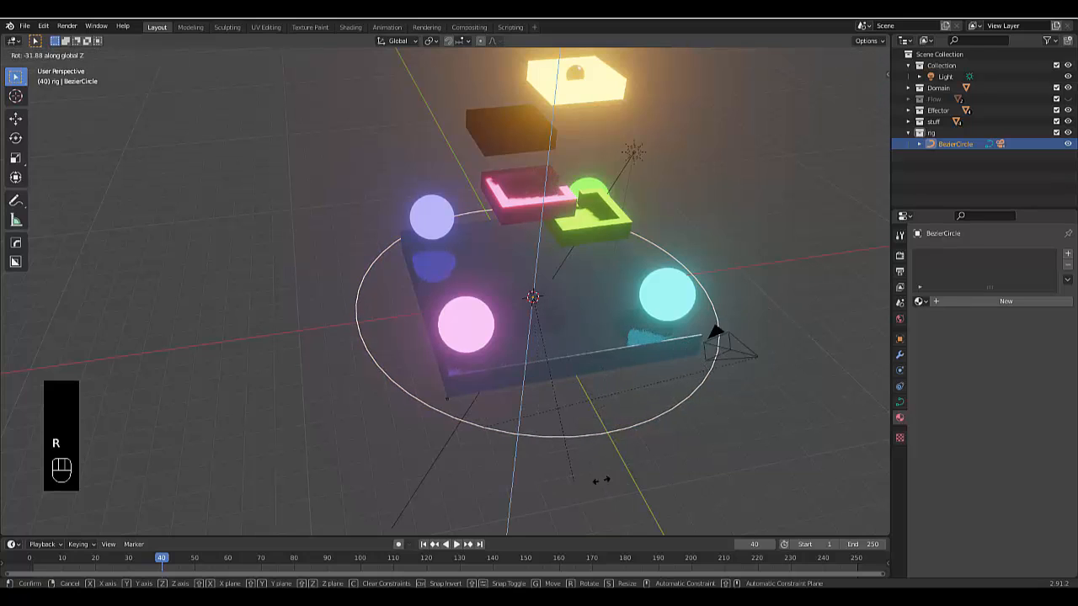
click(736, 445)
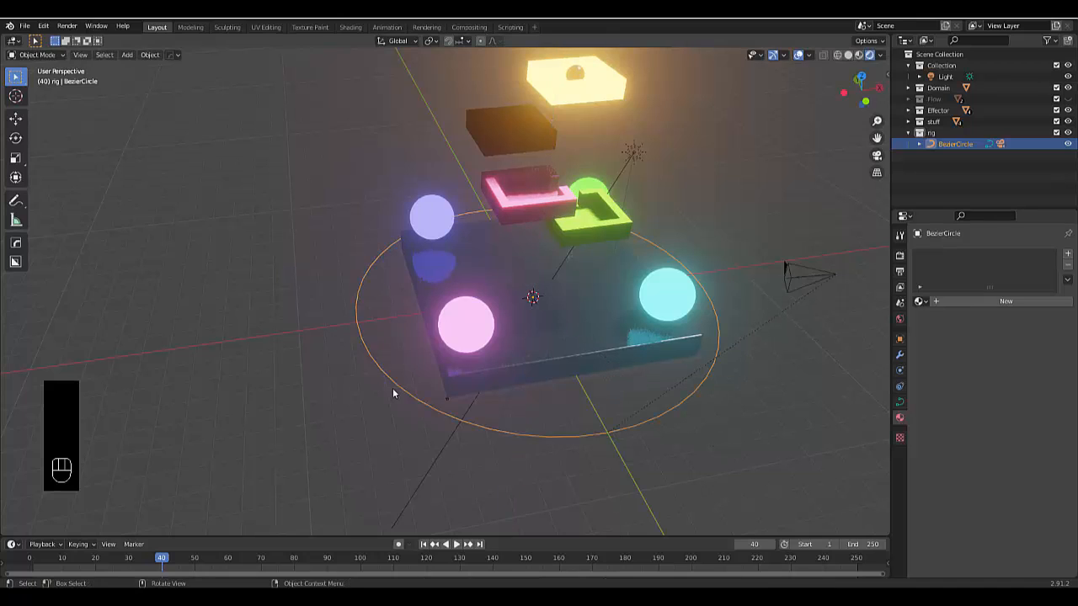
Rename the Bezier circle object as "camera rig"
double_click(955, 144)
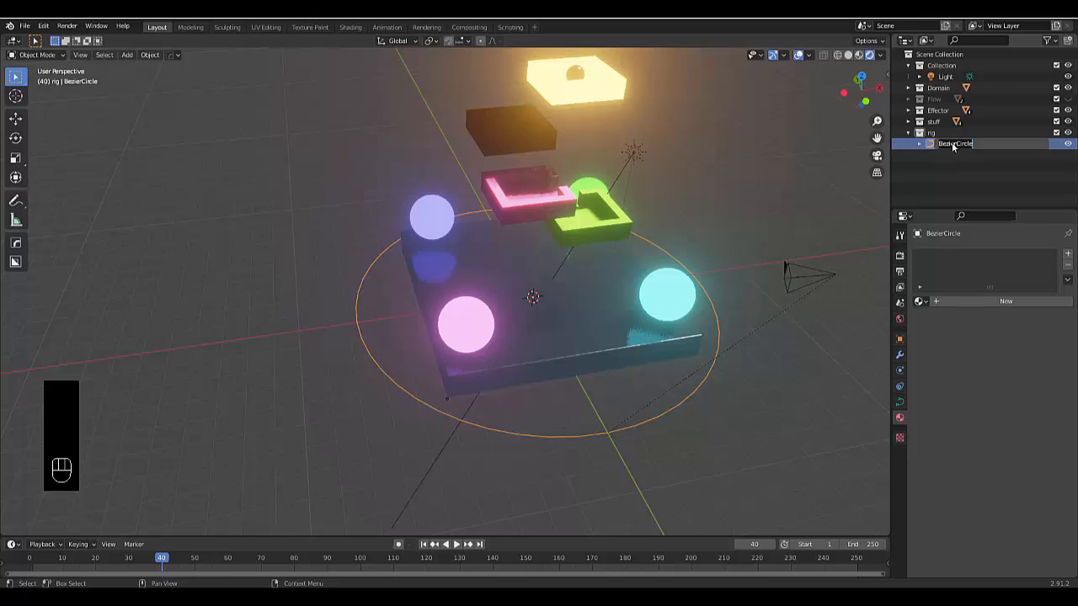
text(camera rig)
key(Return)
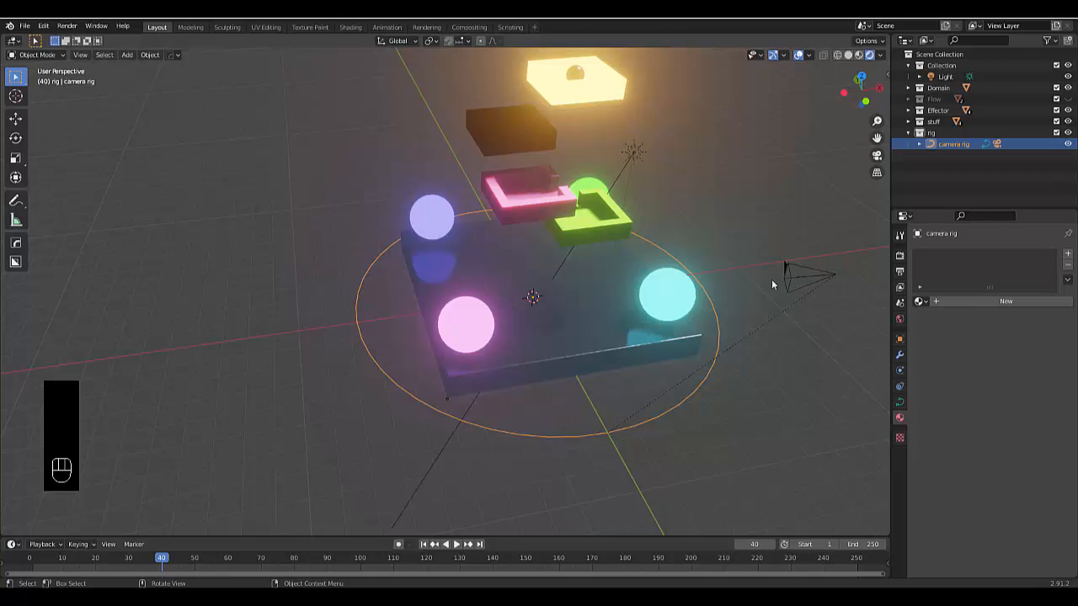
Align the camera to a closer, angled view of the containers and glowing spheres
scroll(421, 221, down, 1)
scroll(471, 126, up, 3)
middle_drag(490, 119, 493, 167)
scroll(513, 127, down, 3)
scroll(530, 156, up, 5)
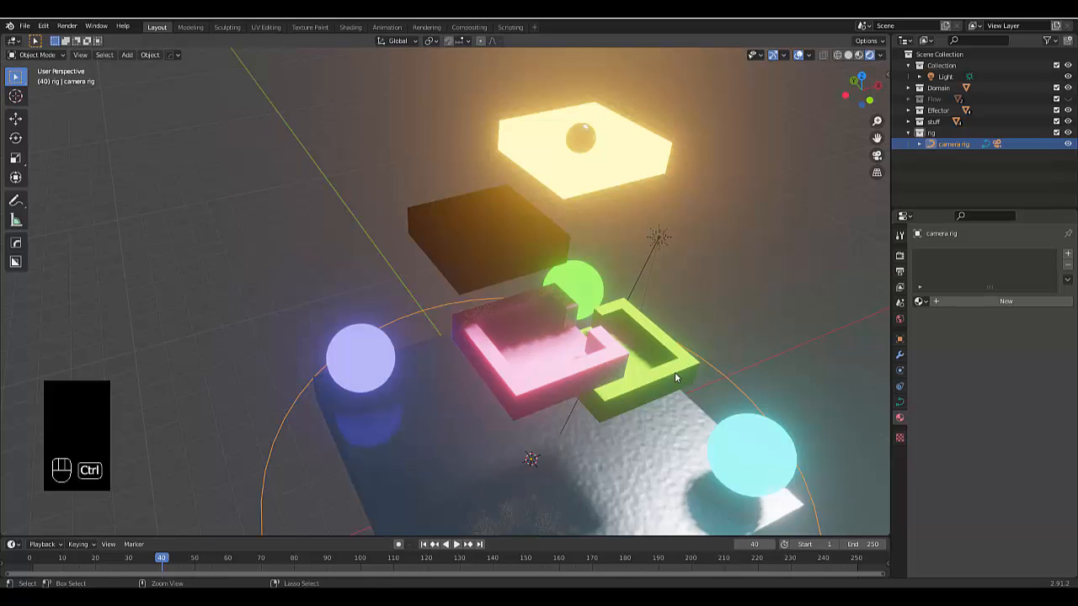
key(ctrl+alt+KP_0)
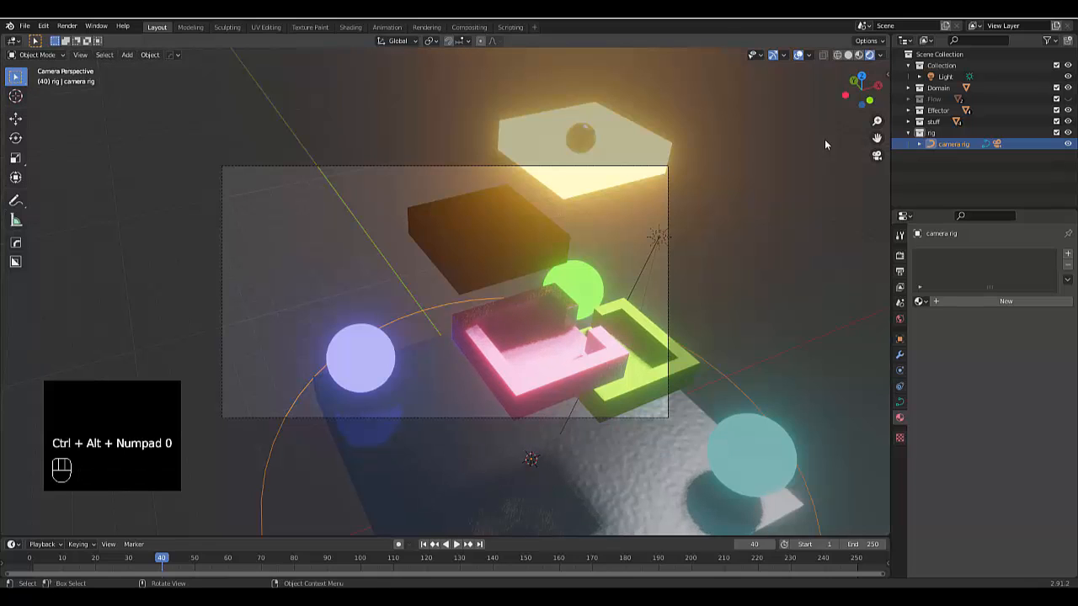
Move the camera about 1.5 m to bring the uppermost container into frame, and set its focal length to 53 mm
click(920, 144)
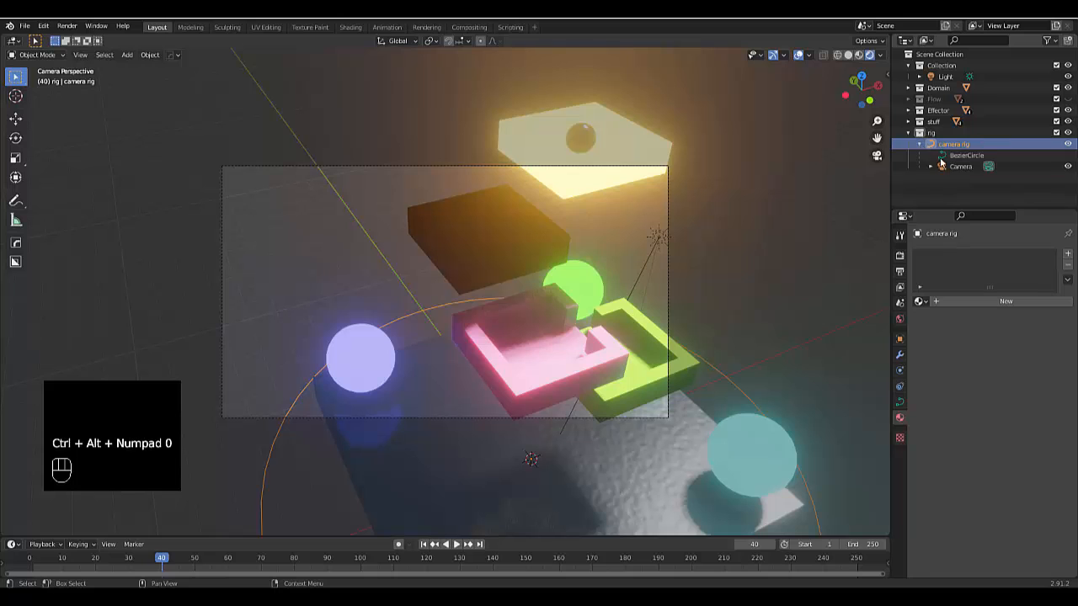
click(960, 166)
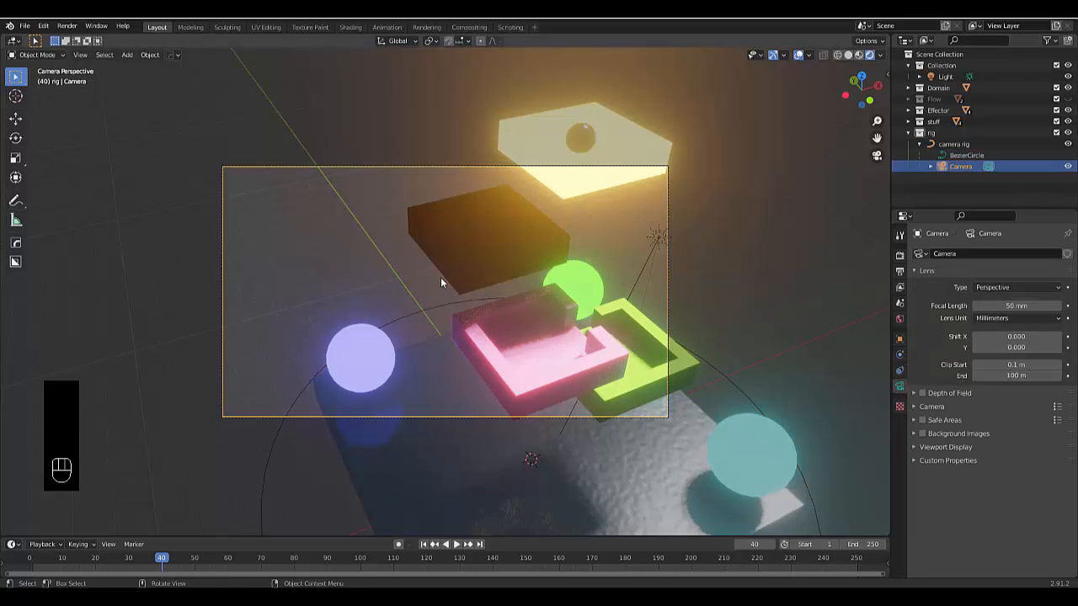
key(g)
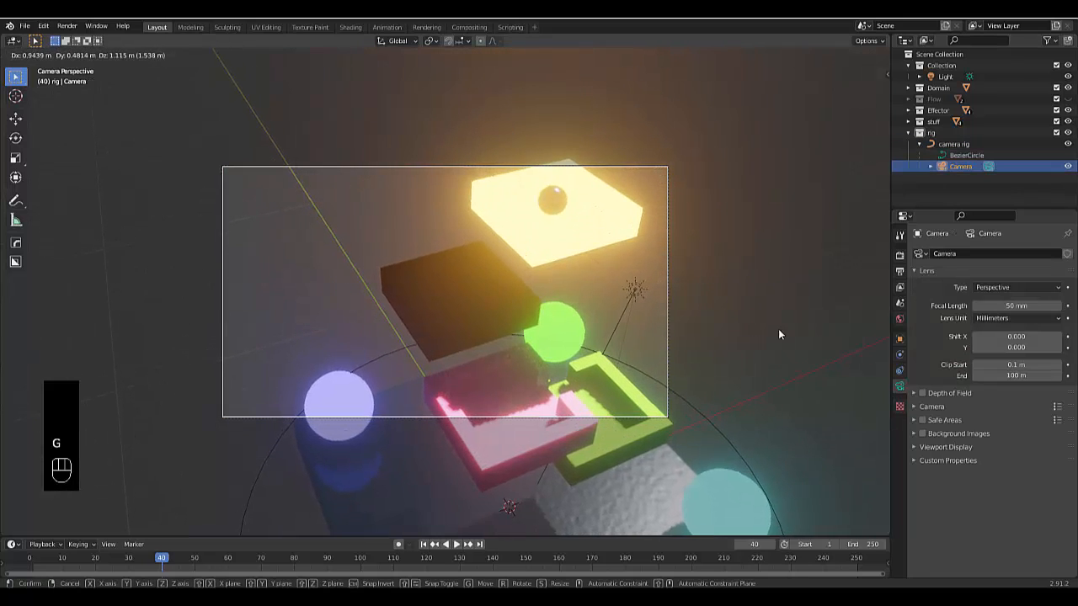
click(778, 329)
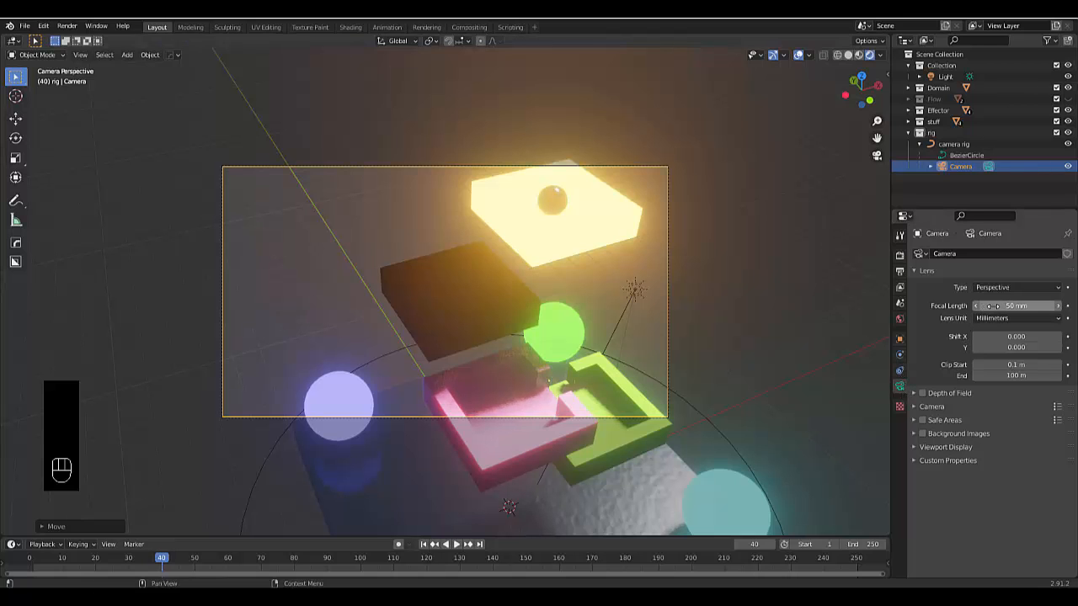
mouse_move(1011, 306)
mouse_down()
mouse_move(1044, 306)
mouse_move(896, 306)
mouse_move(1019, 306)
mouse_up()
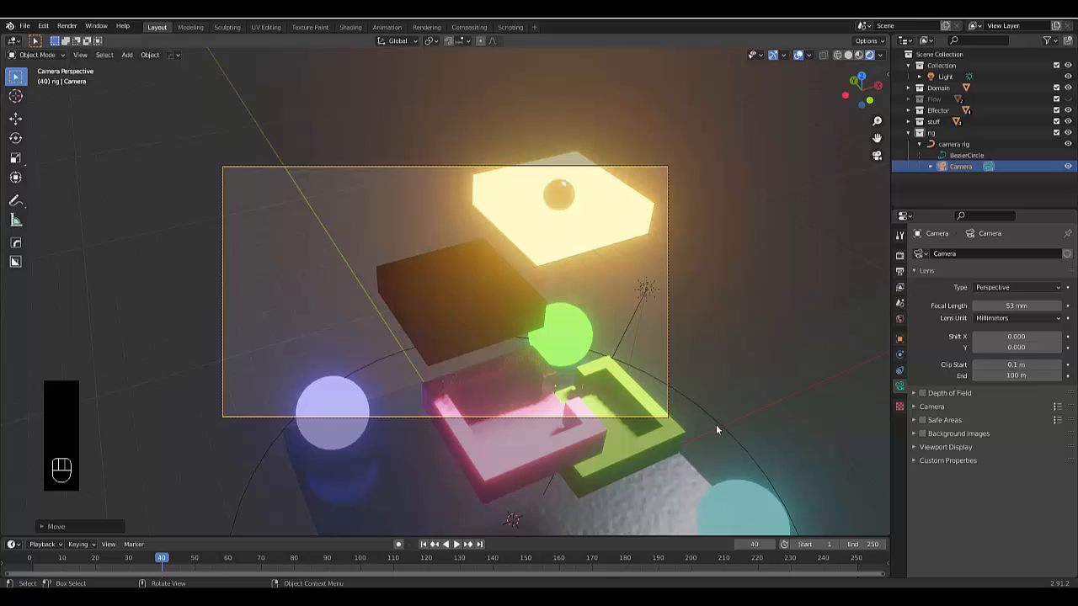
Insert a Location, Rotation & Scale keyframe for the camera at frame 1
click(426, 546)
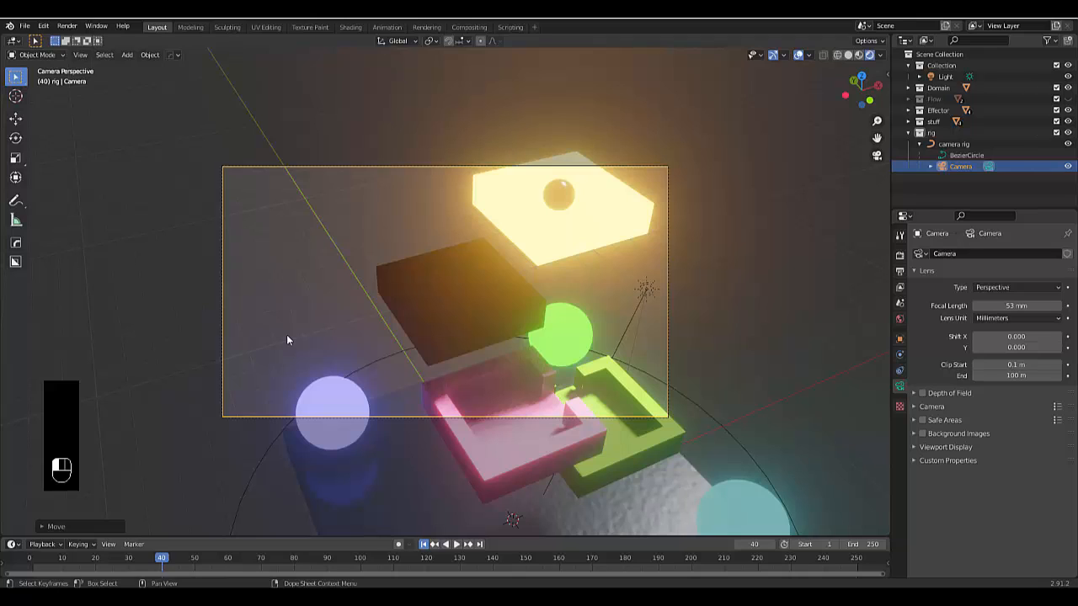
key(shift+Left)
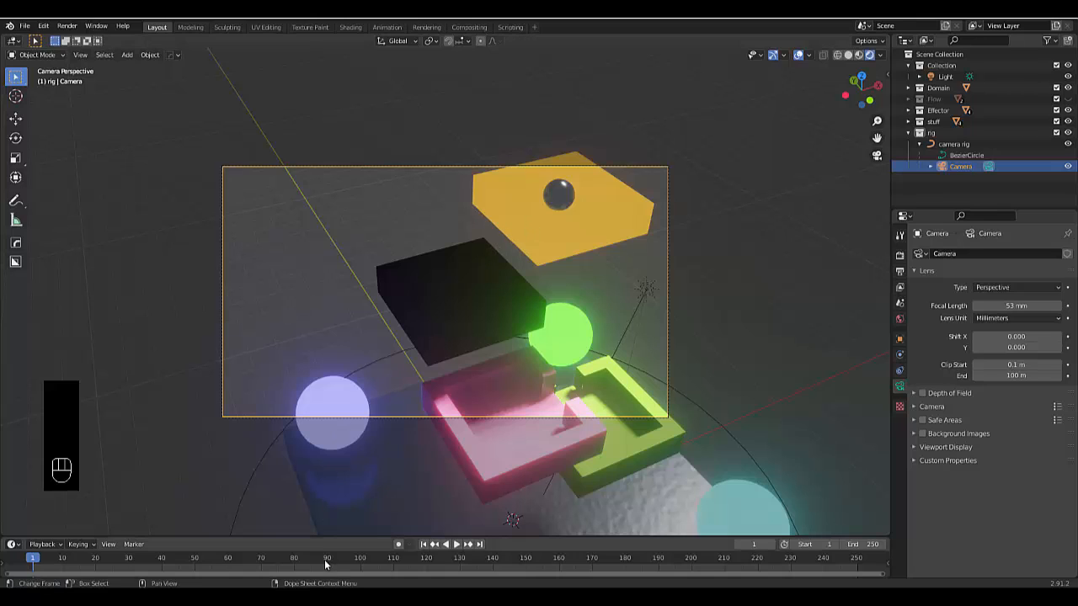
key(i)
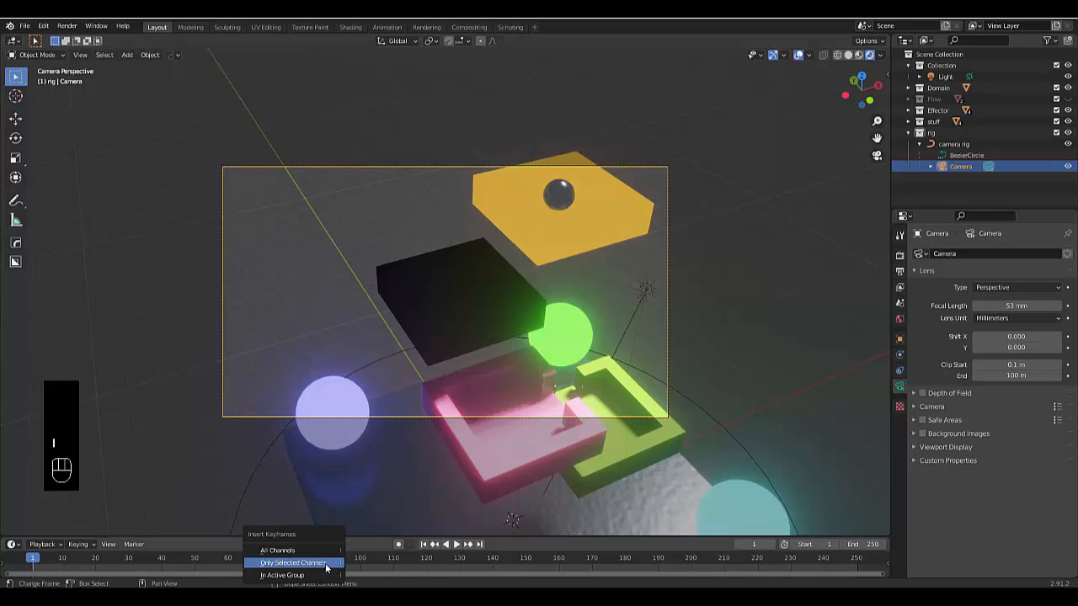
click(327, 564)
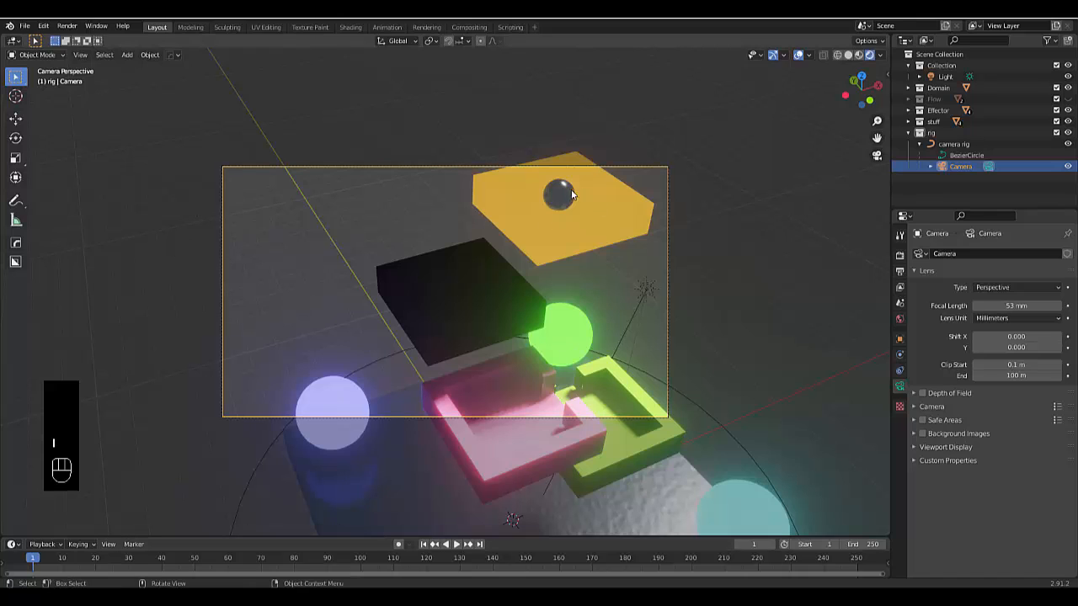
key(i)
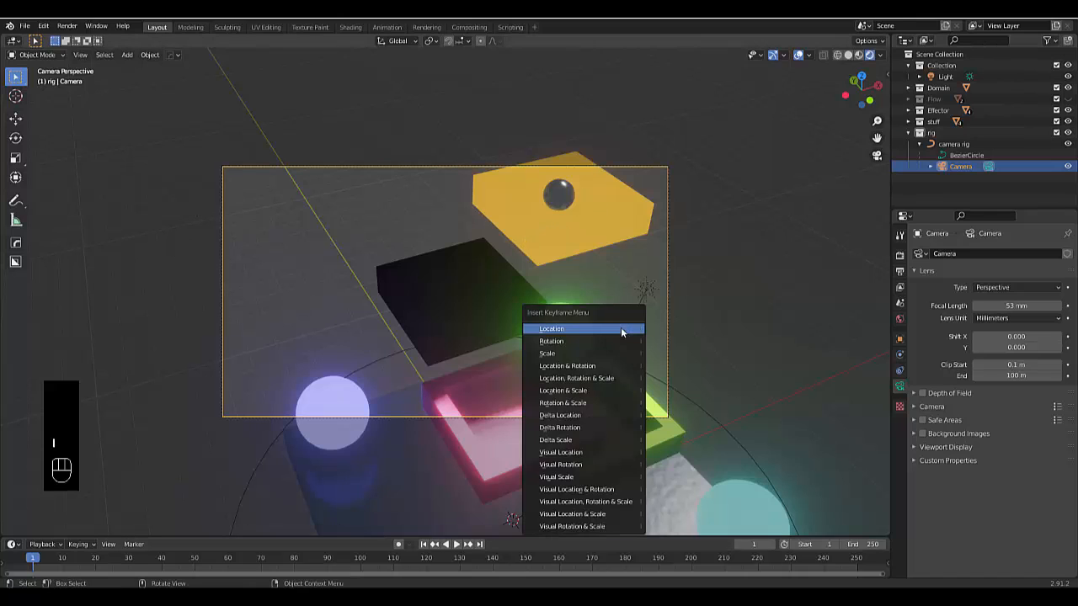
click(622, 381)
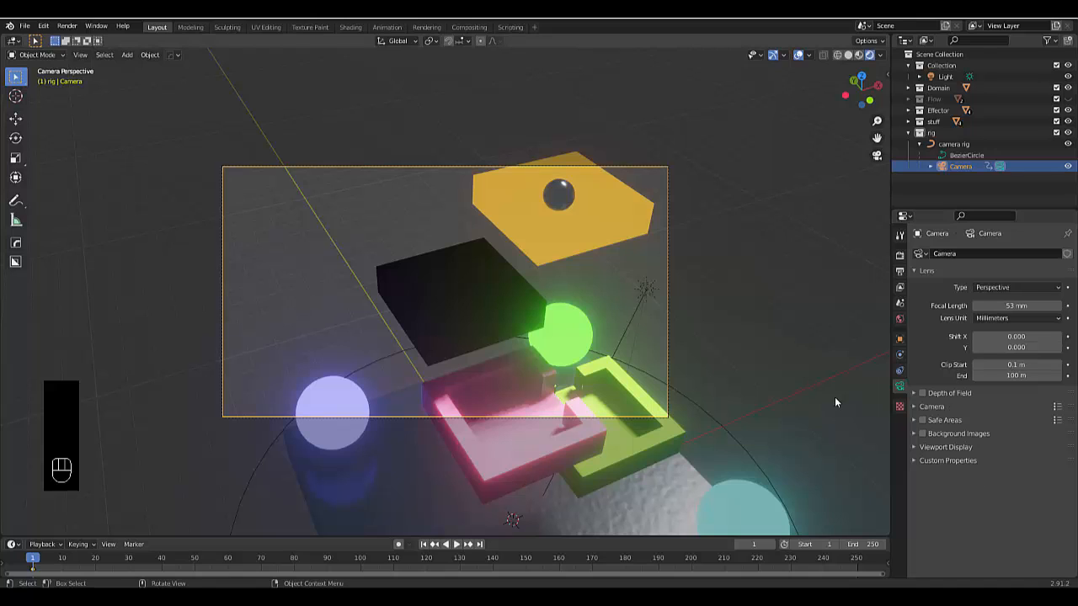
Set the current frame to 40
click(764, 544)
text(40)
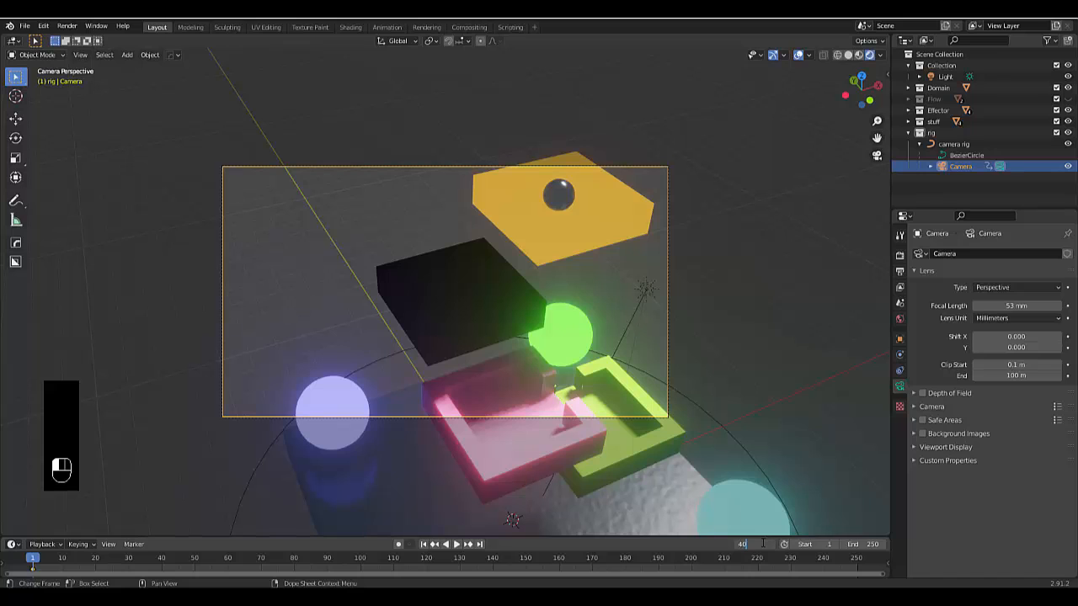
key(Return)
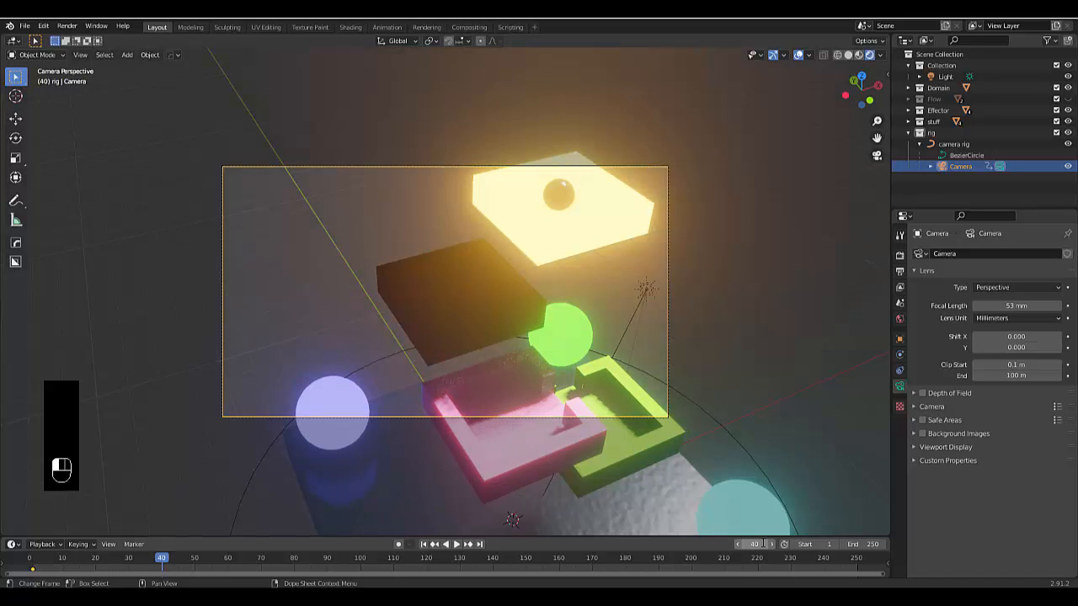
Insert a Location, Rotation & Scale keyframe for the camera rig circle at frame 1
click(712, 418)
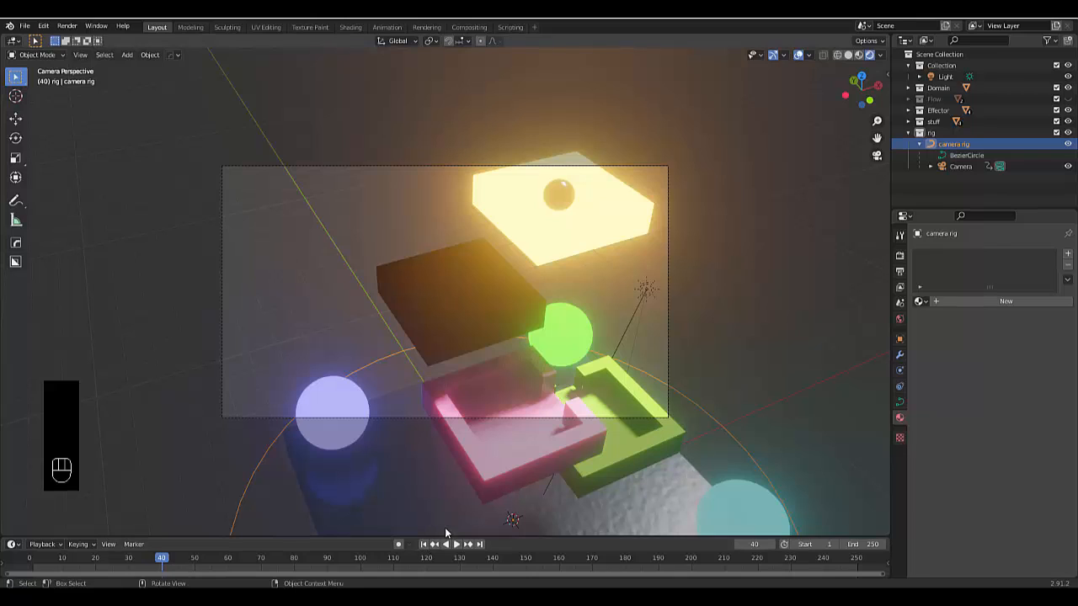
click(424, 545)
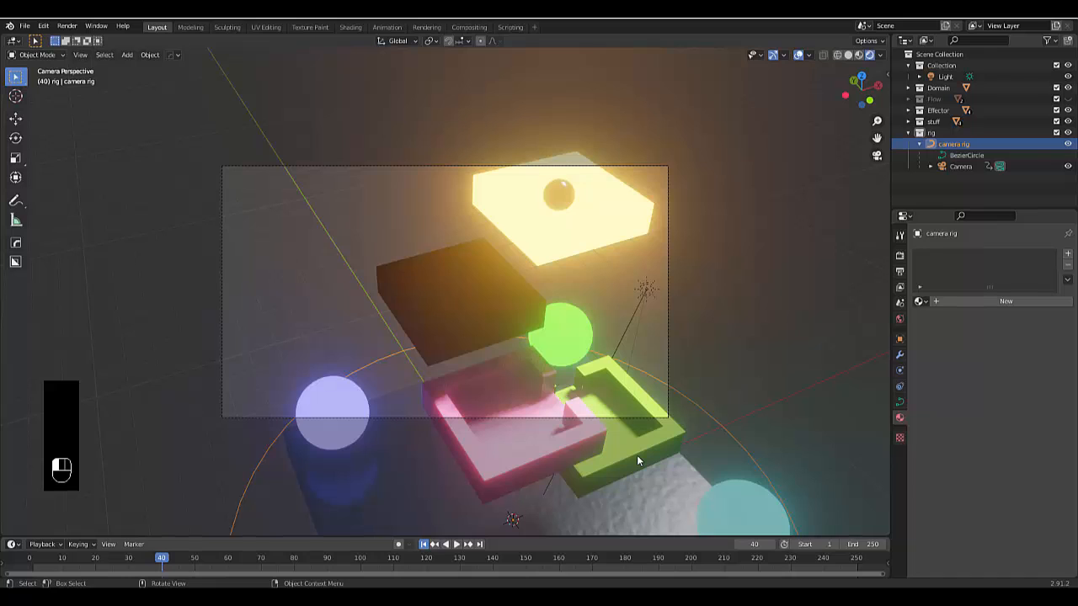
key(shift+Left)
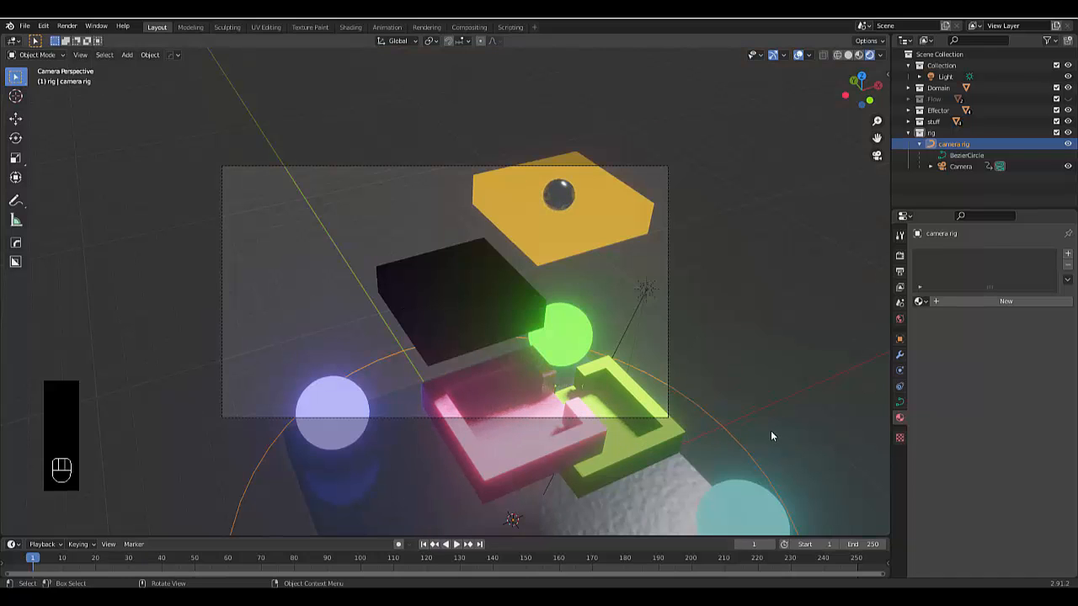
key(i)
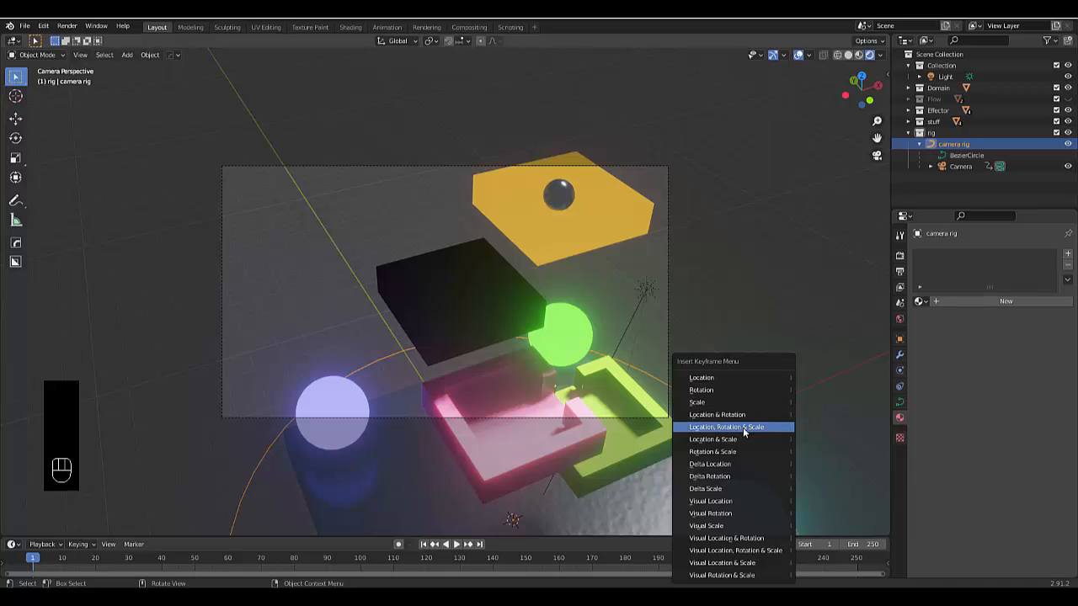
click(742, 428)
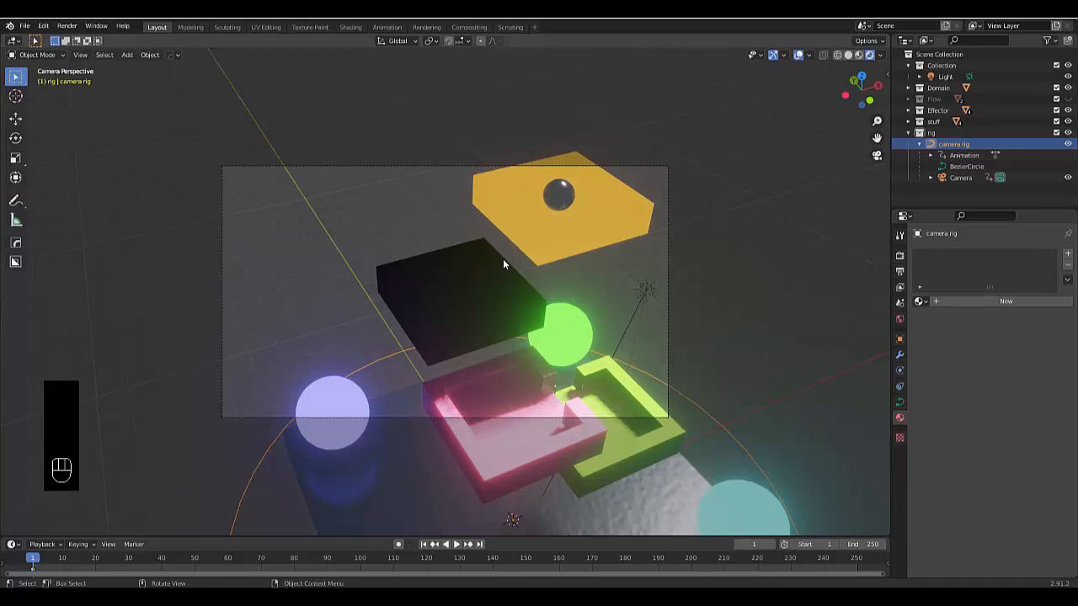
At frame 40, rotate the camera rig about 23° around the global Z axis and insert a keyframe for it
scroll(504, 260, down, 3)
scroll(546, 377, up, 2)
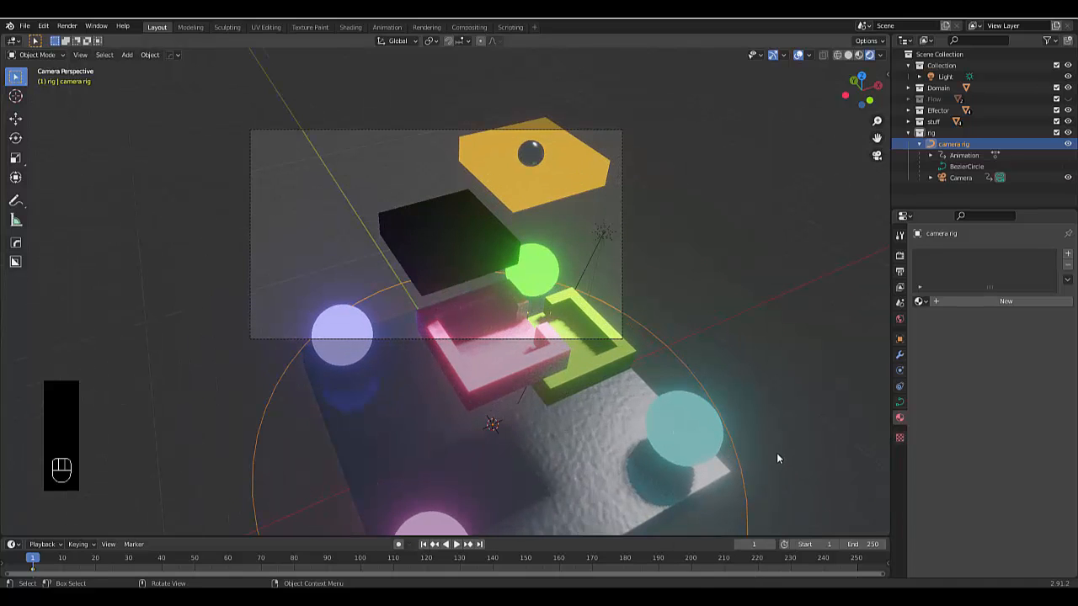
click(741, 544)
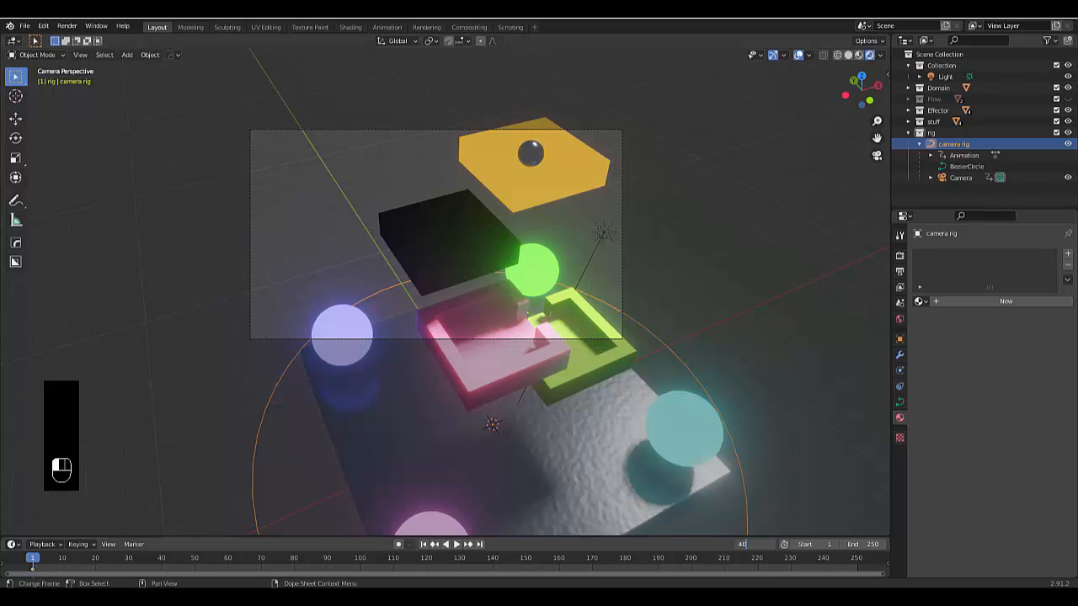
key(Return)
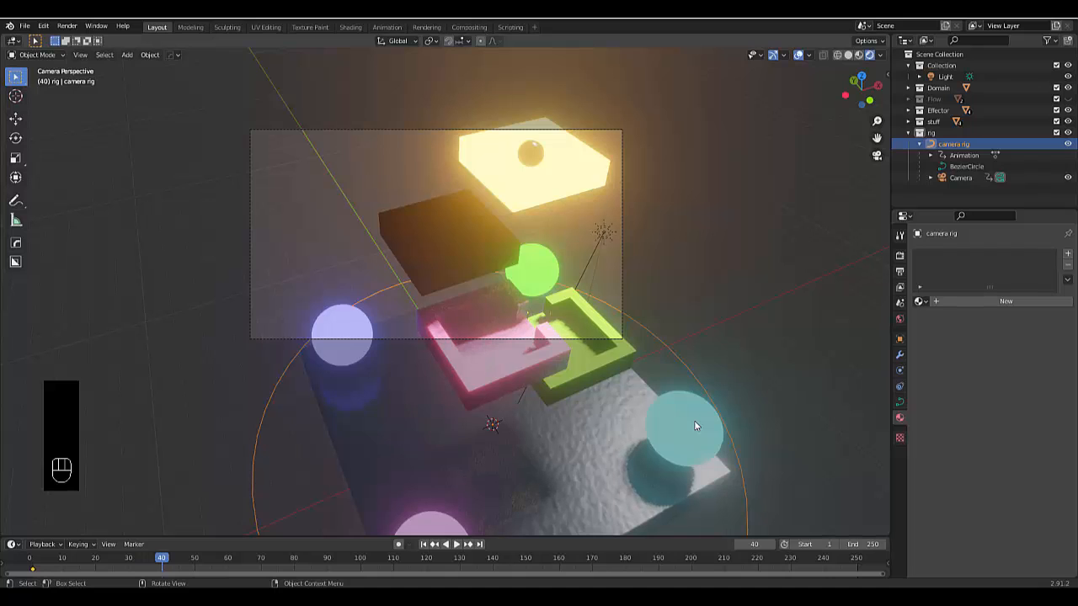
scroll(647, 344, down, 3)
scroll(613, 393, up, 3)
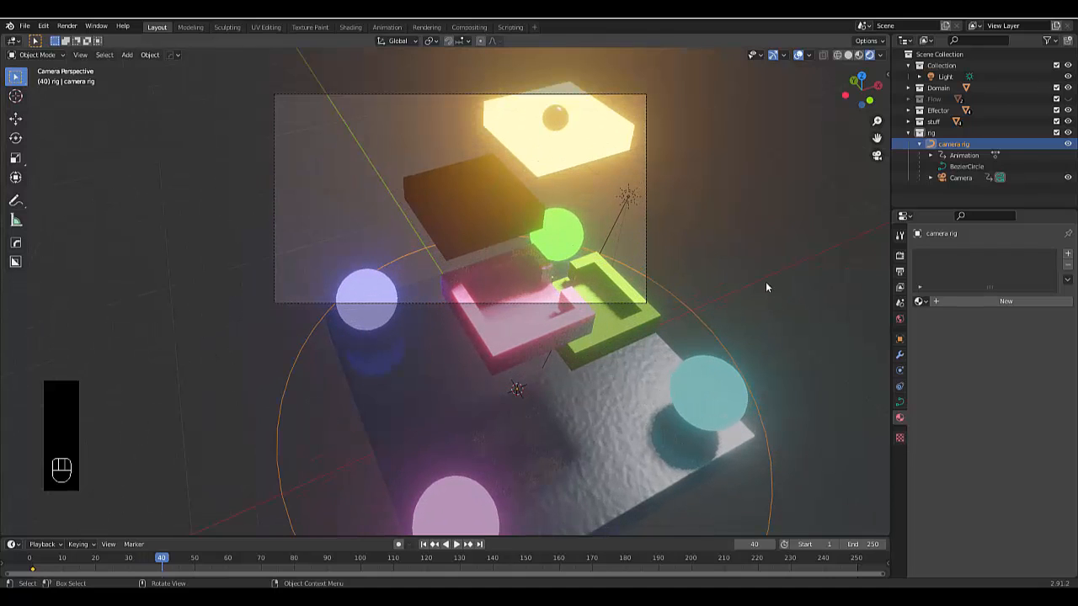
key(r)
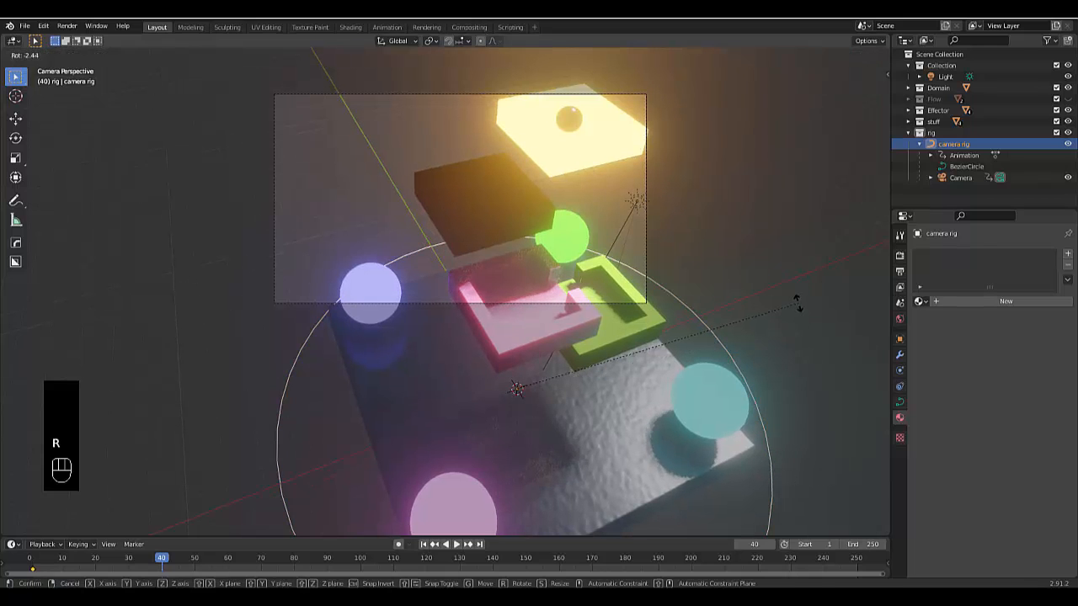
key(x)
key(z)
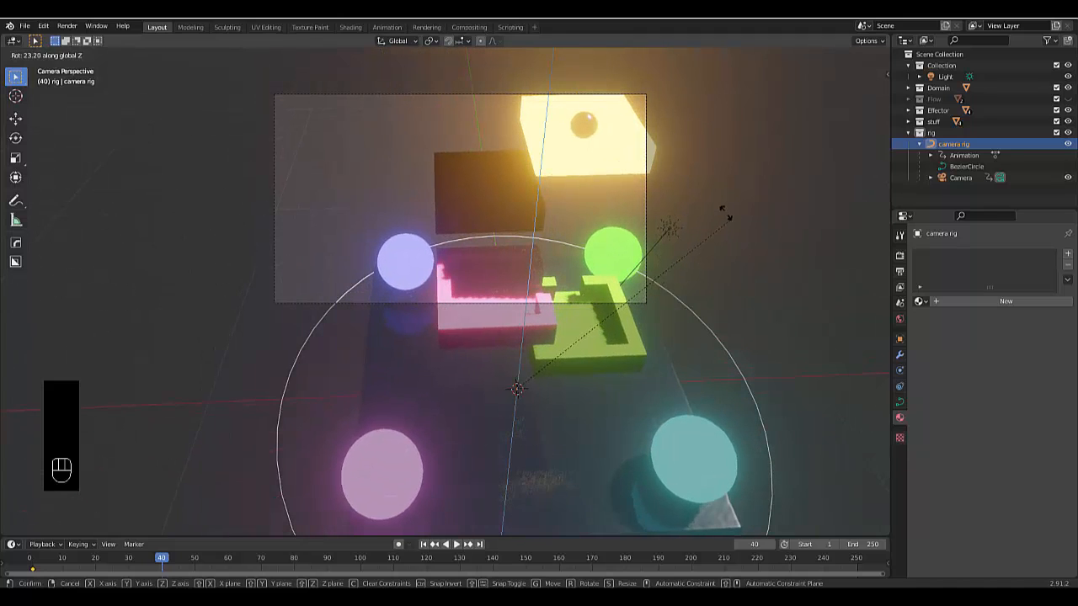
click(723, 212)
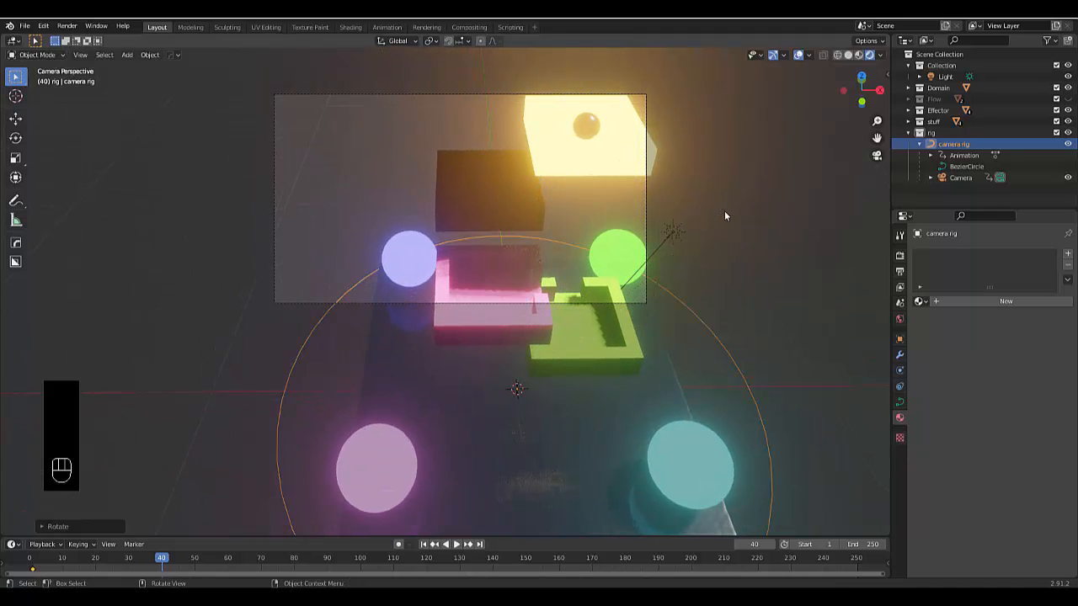
key(i)
click(637, 414)
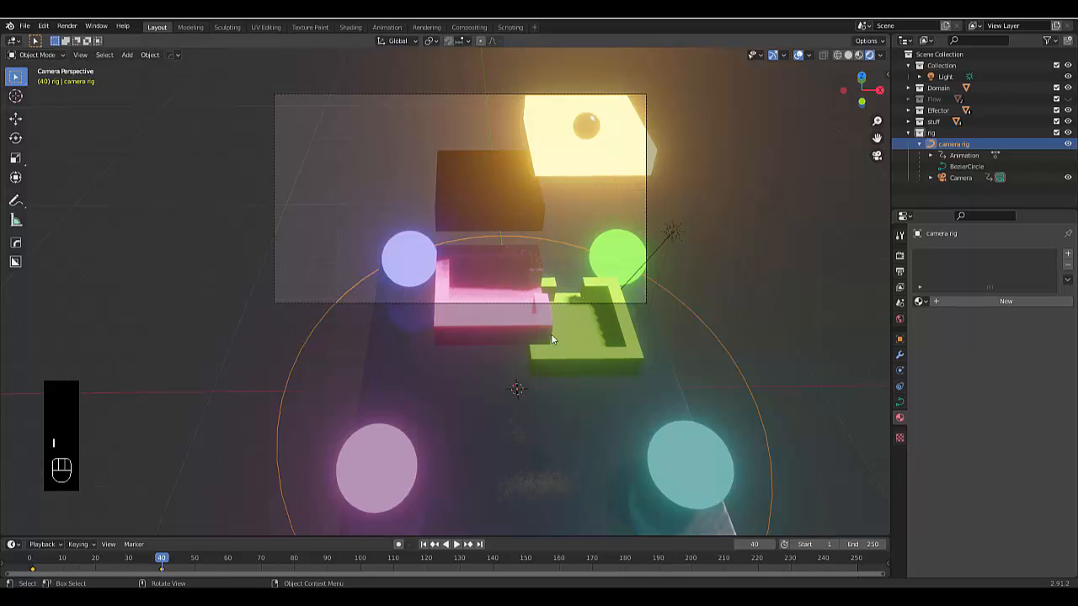
Set the camera's focal length to 90 mm and keyframe it at frame 40
click(958, 177)
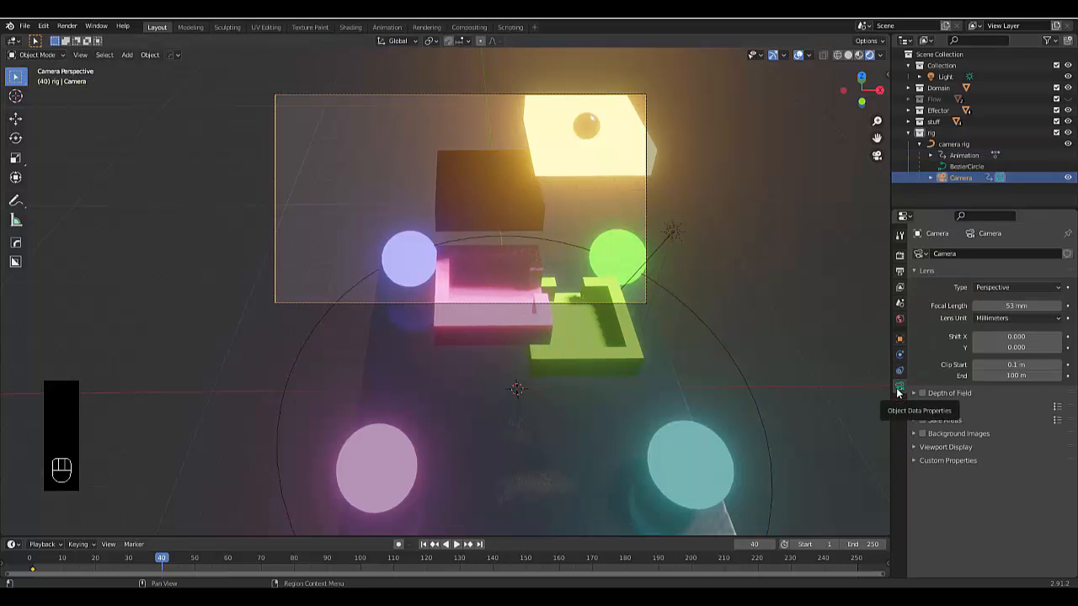
drag(1016, 306, 926, 348)
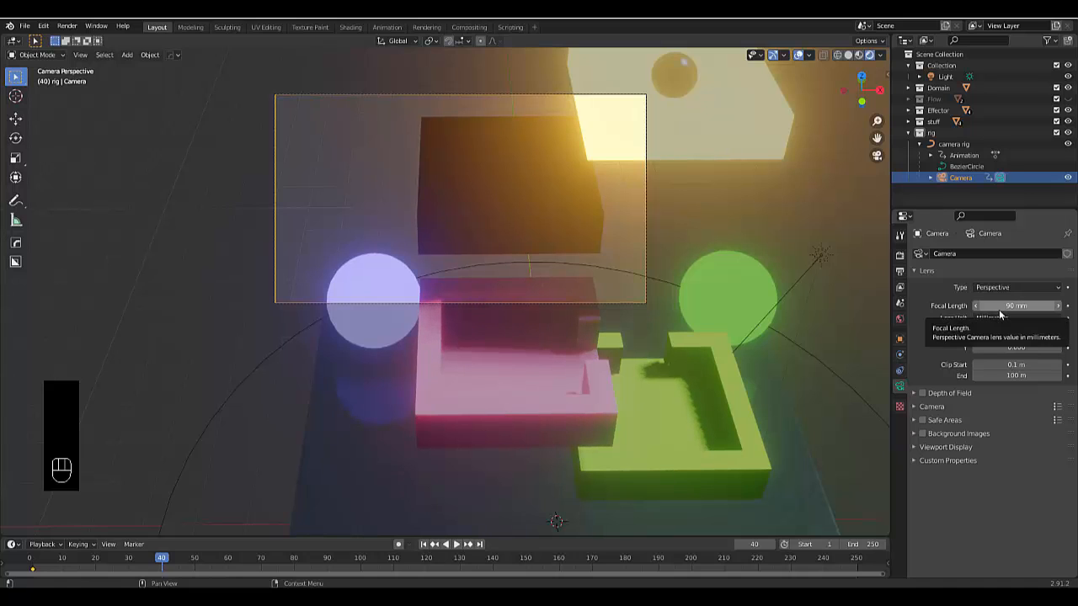
key(i)
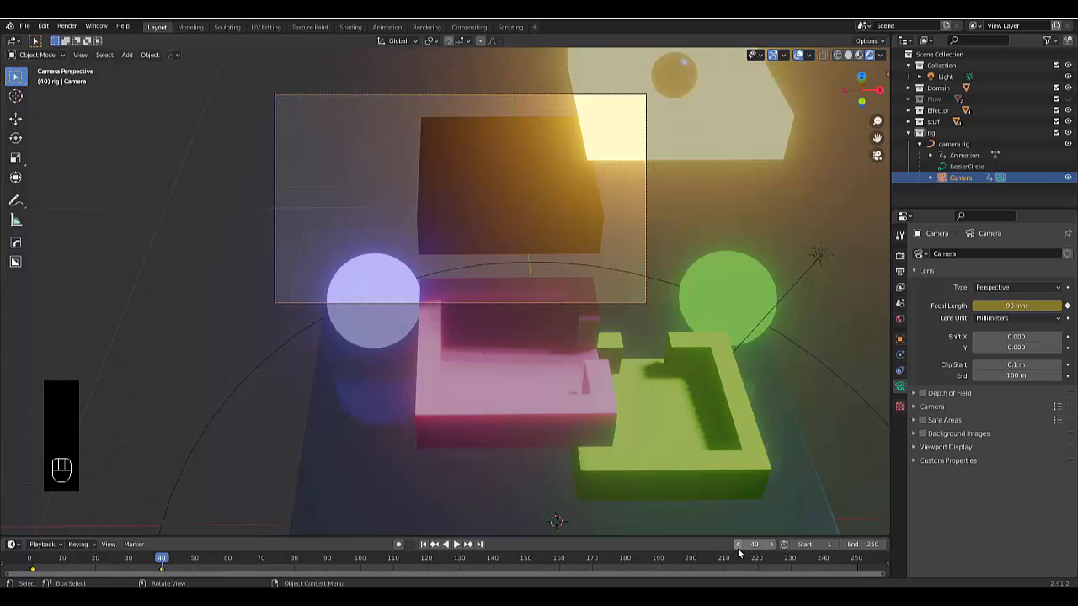
Go back to frame 39, set the camera's focal length to 64 mm, and keyframe it there
drag(739, 545, 739, 545)
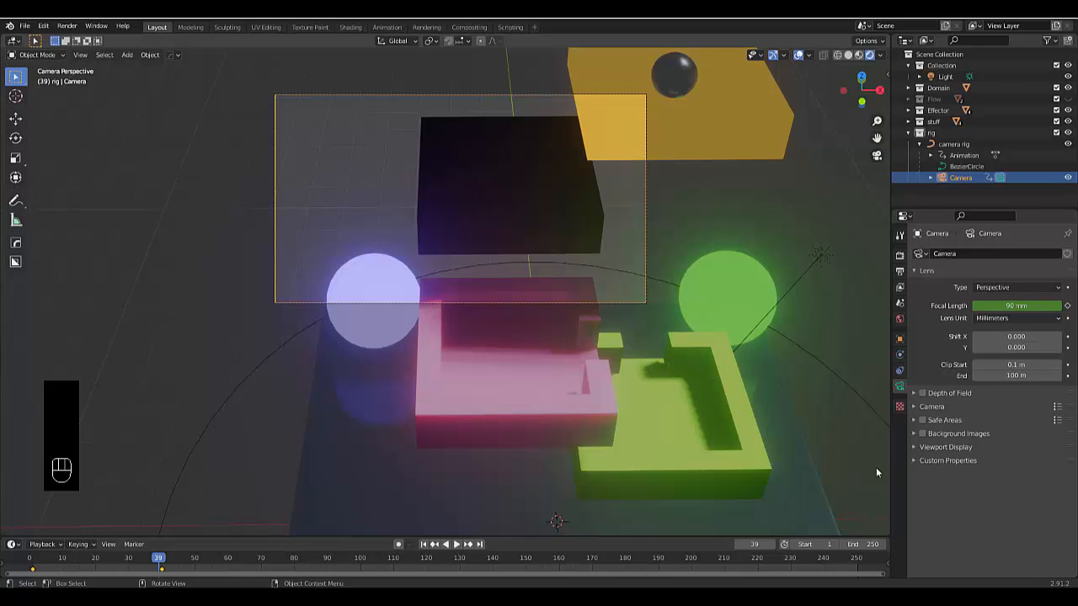
drag(1022, 305, 978, 304)
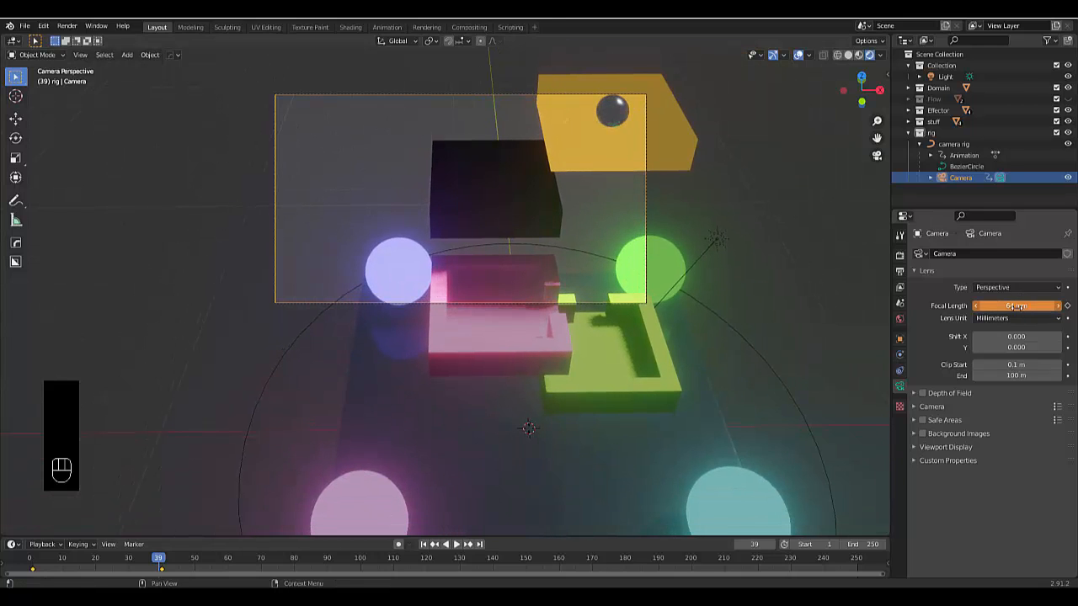
key(i)
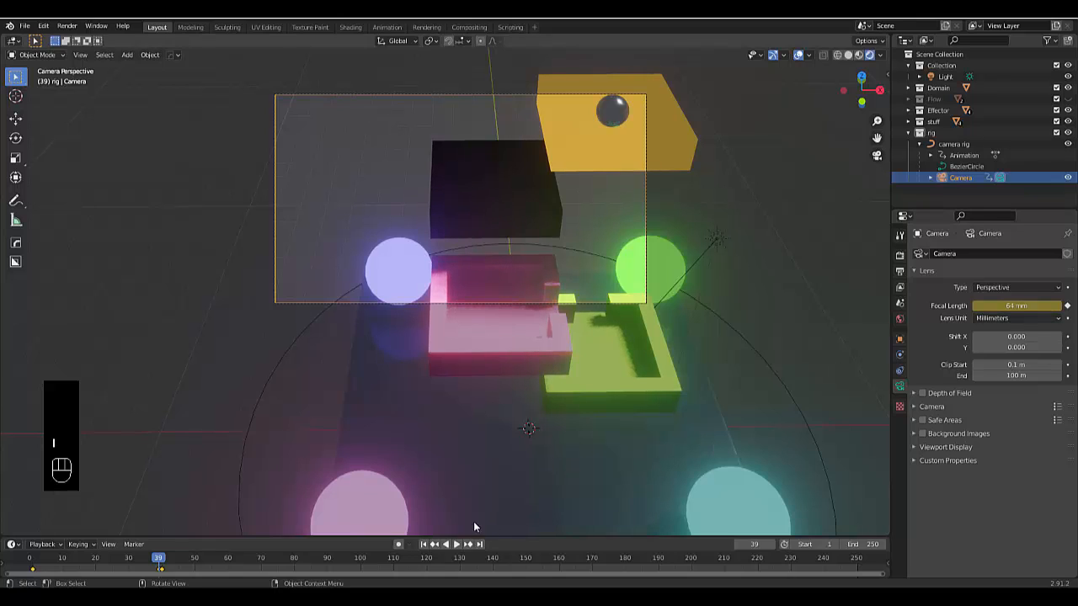
Return to frame 1, set the camera's focal length to 50 mm, and keyframe it there
click(425, 545)
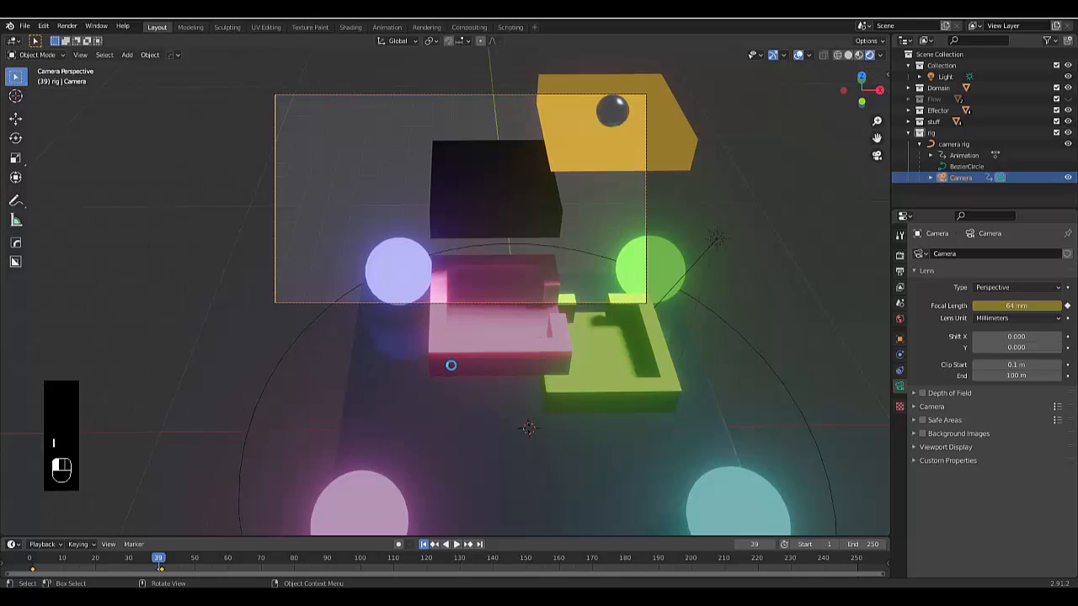
key(shift+Left)
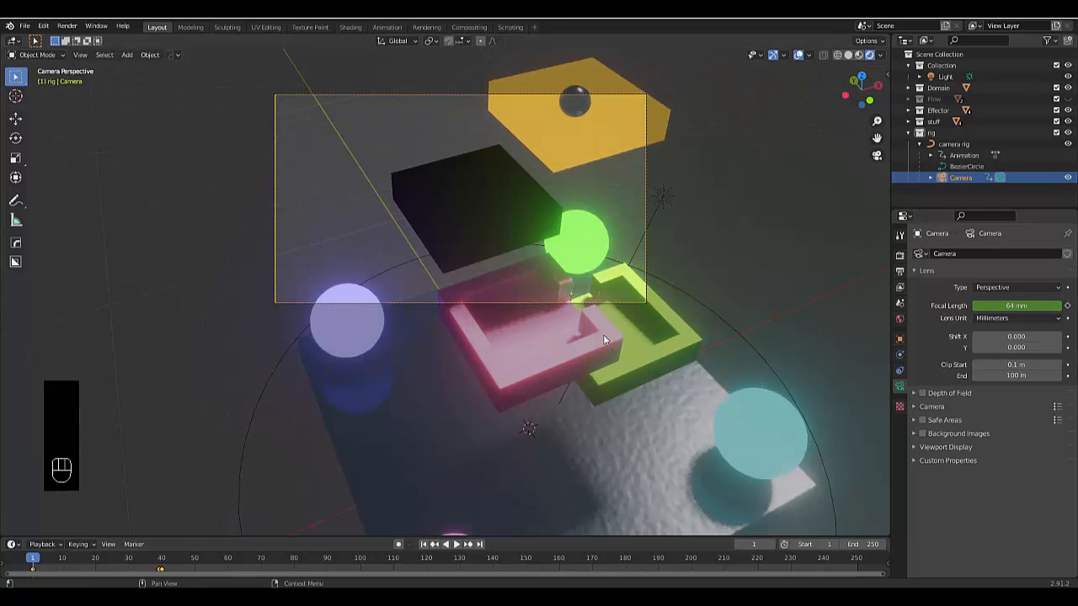
click(1038, 308)
text(50)
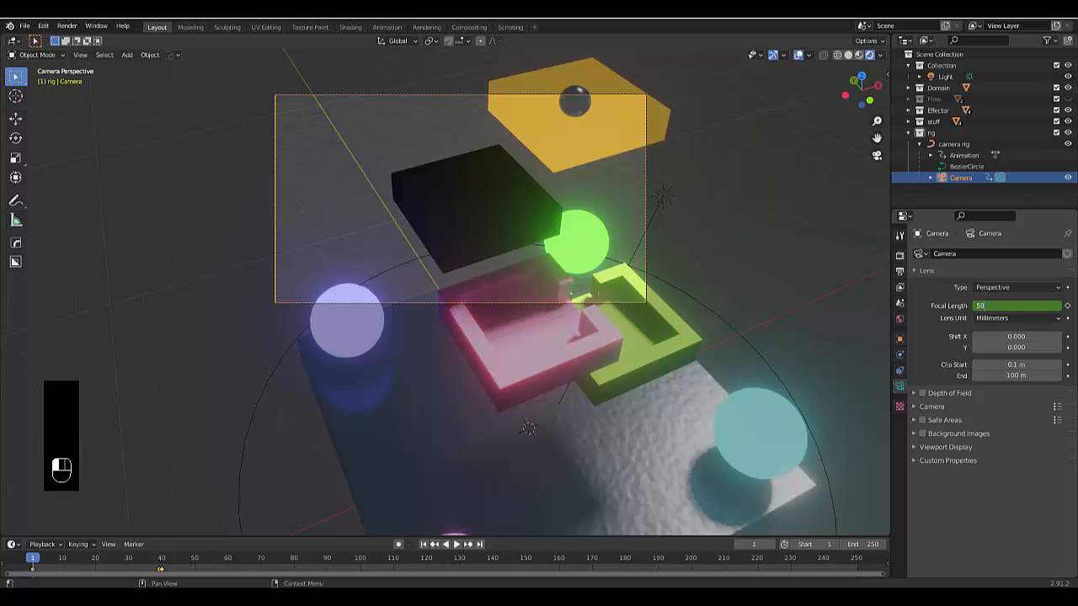
key(Return)
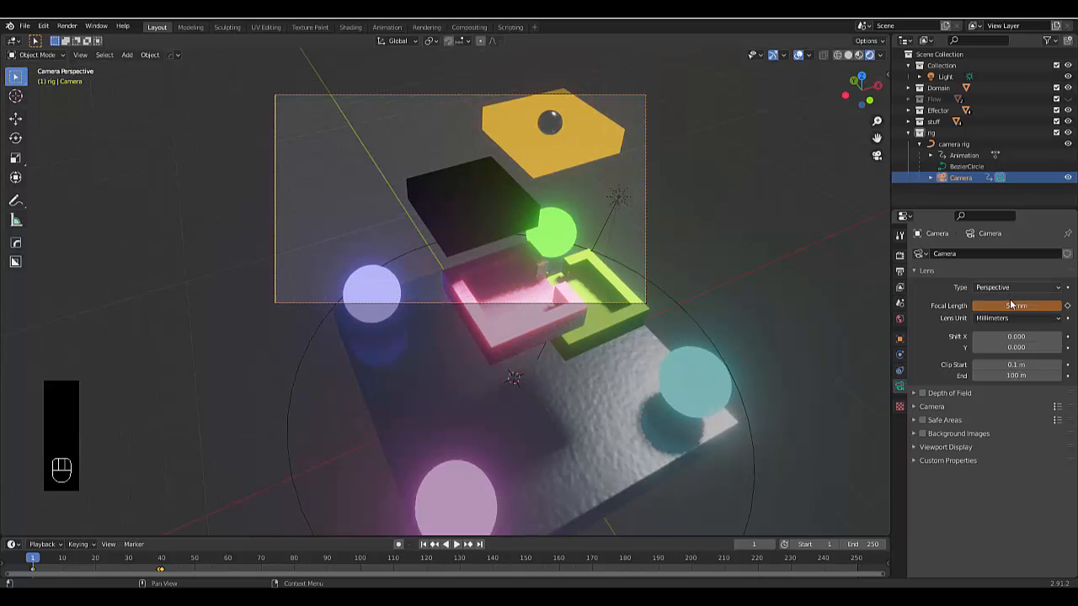
key(i)
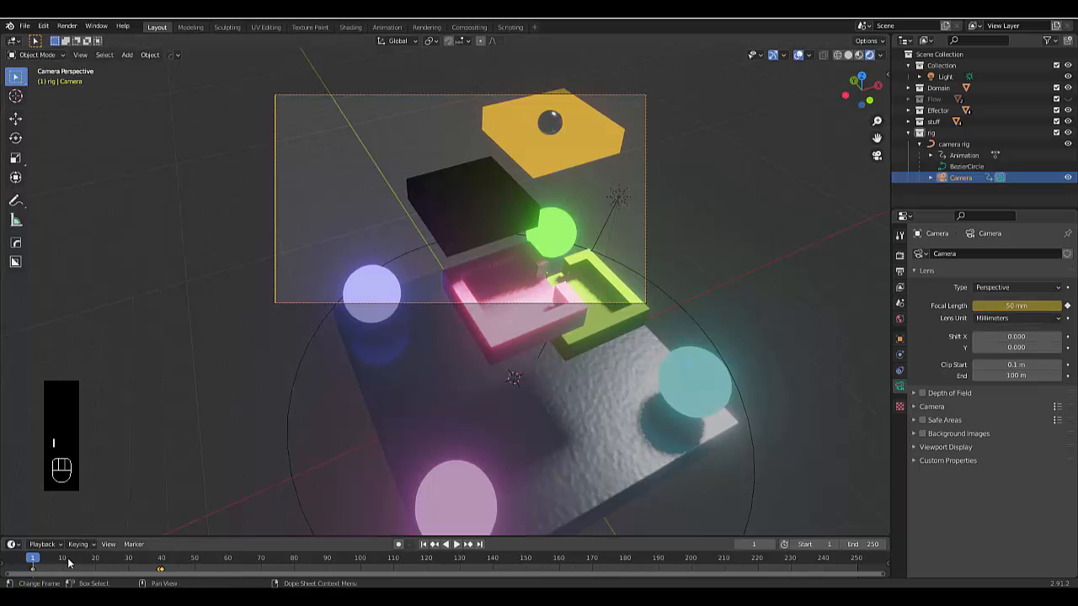
Switch the viewport to solid shading and play the camera animation from frame 1
scroll(485, 367, down, 2)
scroll(484, 367, up, 2)
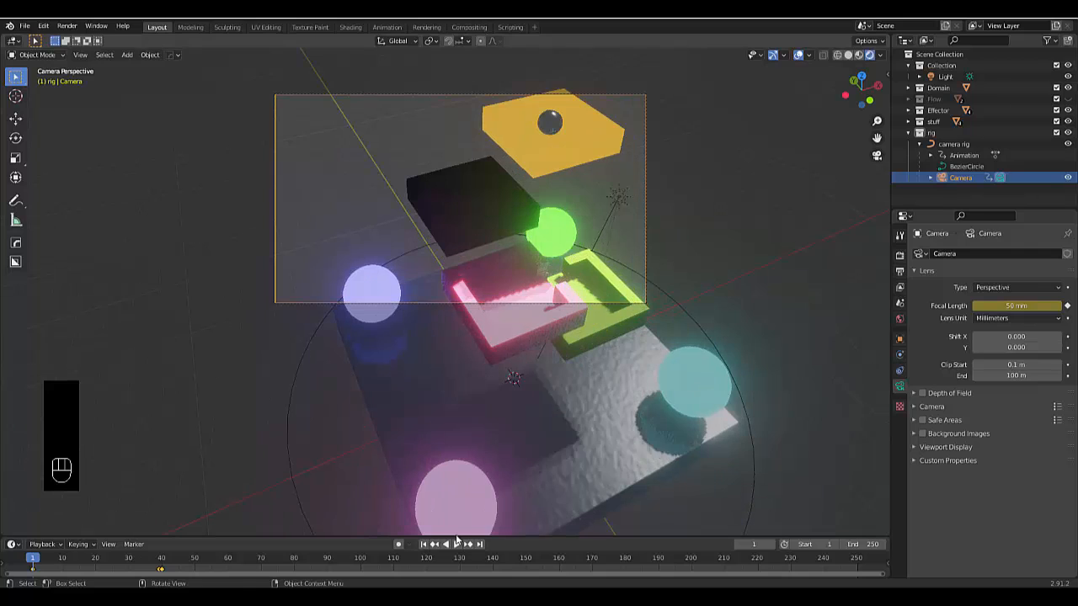
click(848, 55)
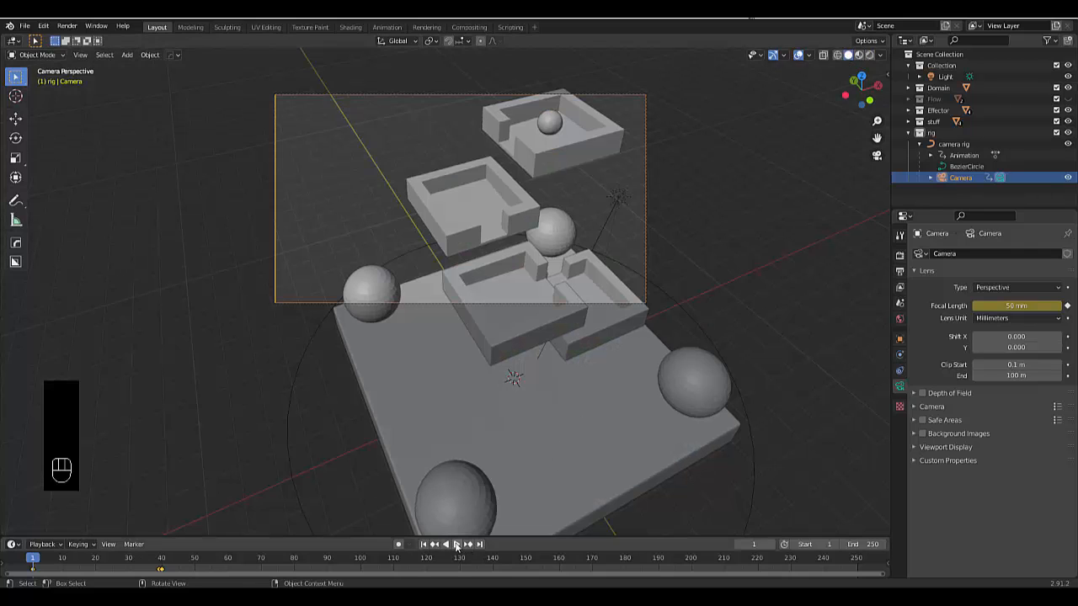
click(456, 545)
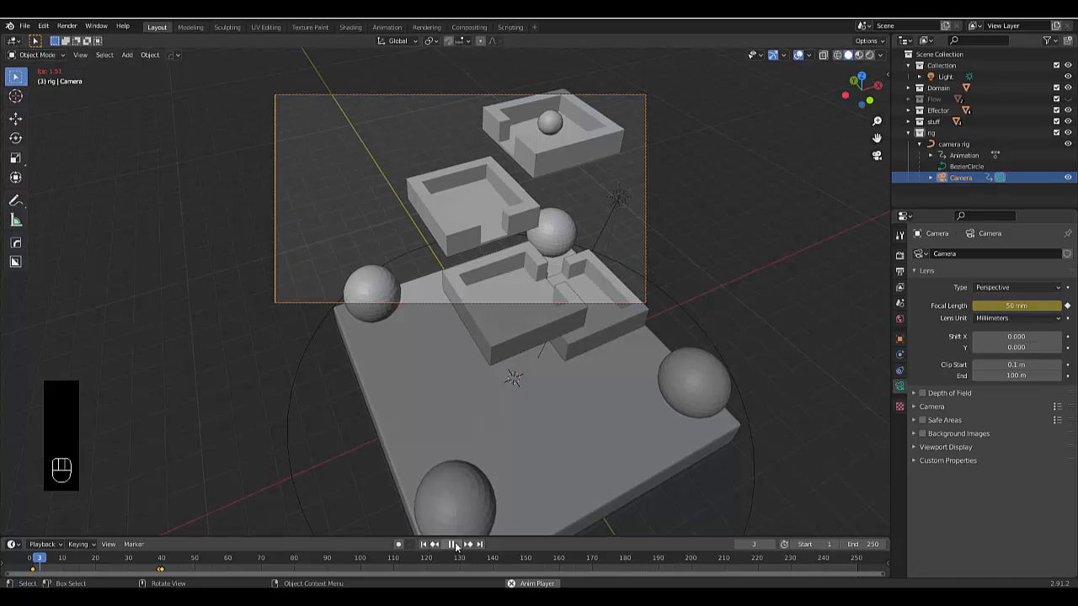
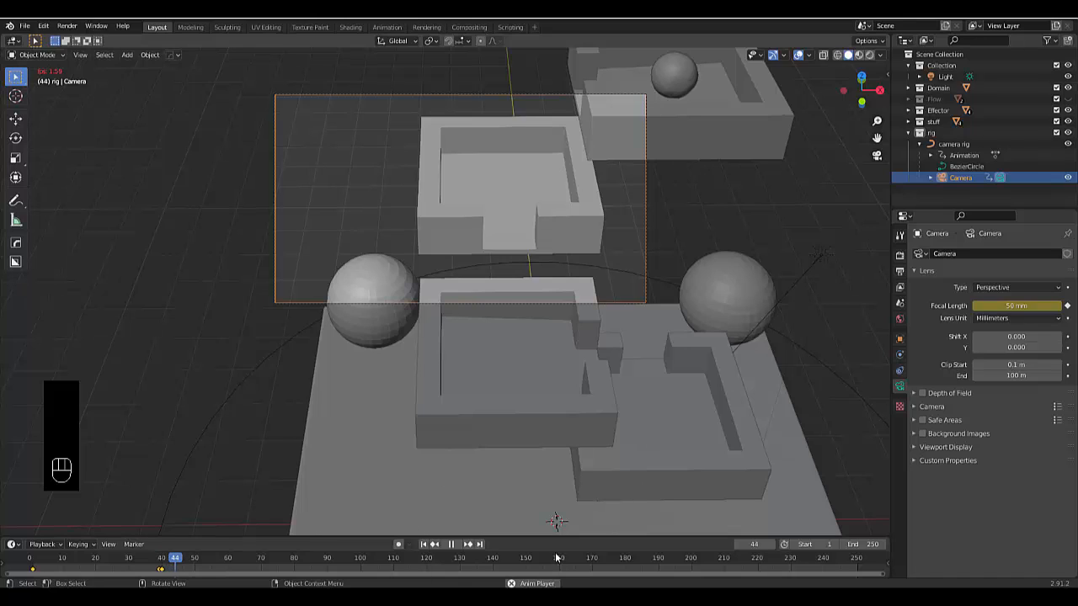
Stop the animation, select the fluid domain, and look over the cache section of its physics settings
click(453, 545)
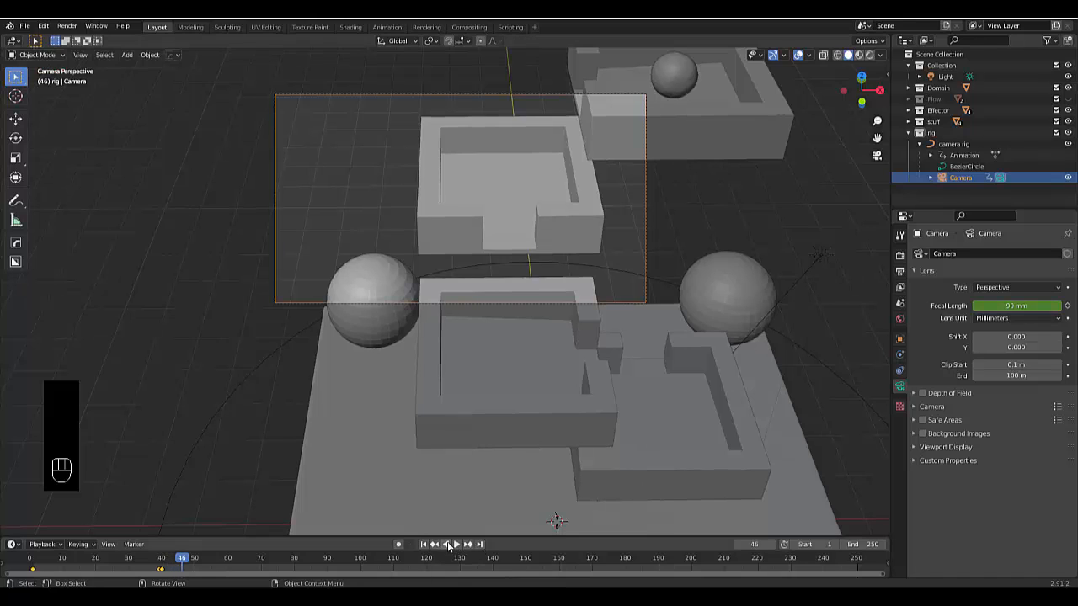
scroll(658, 321, down, 4)
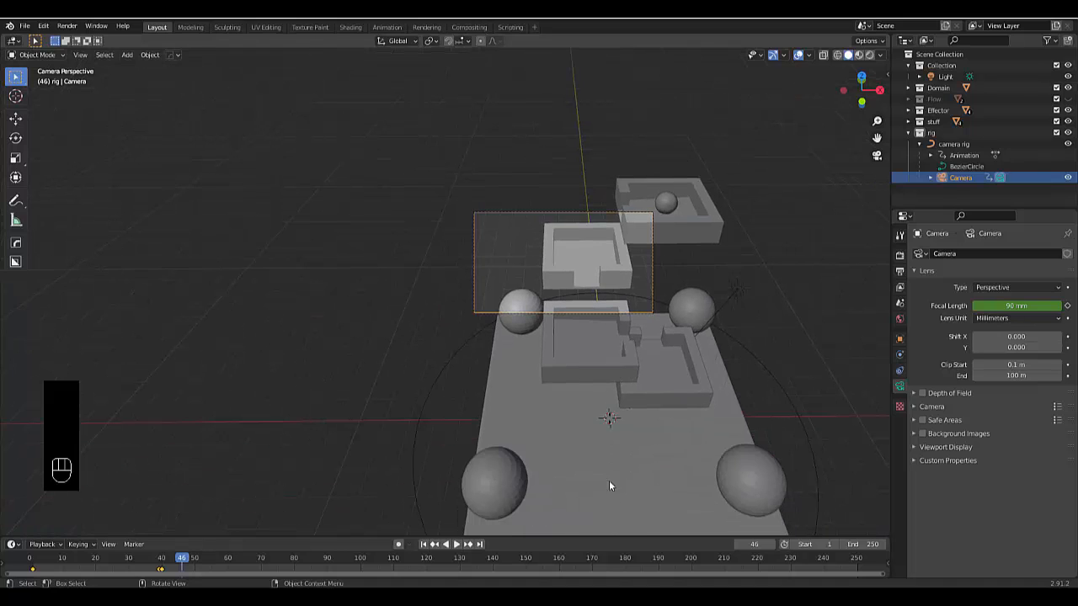
click(612, 490)
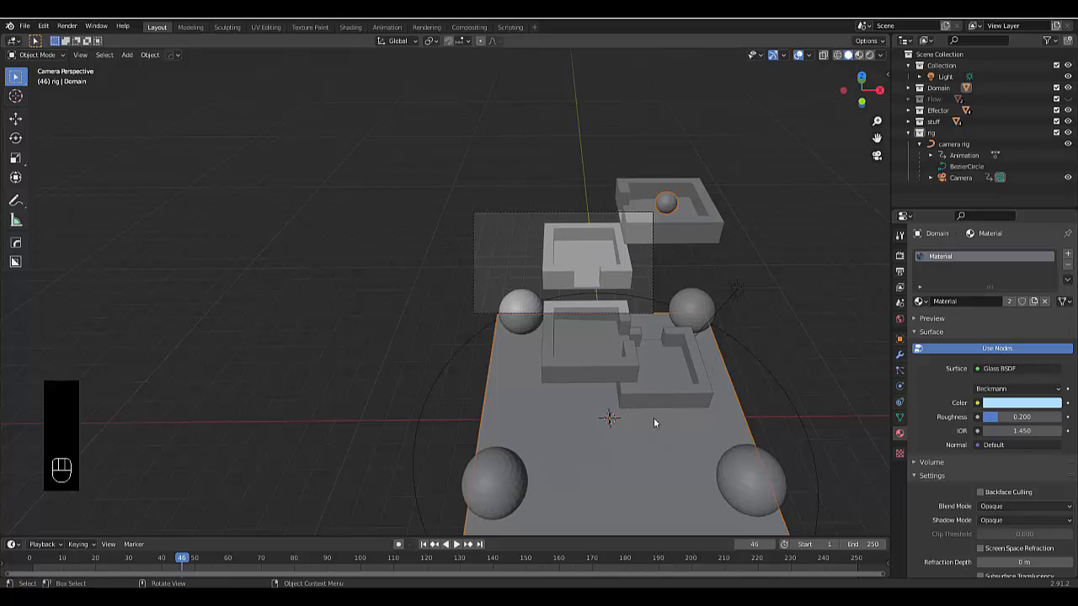
scroll(526, 401, up, 2)
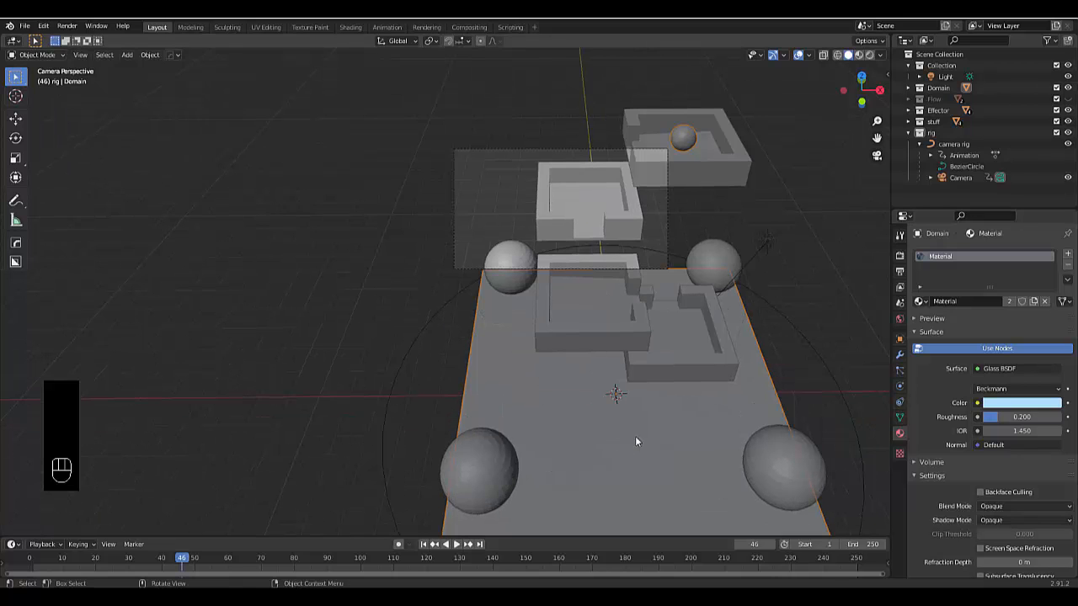
middle_drag(636, 441, 565, 485)
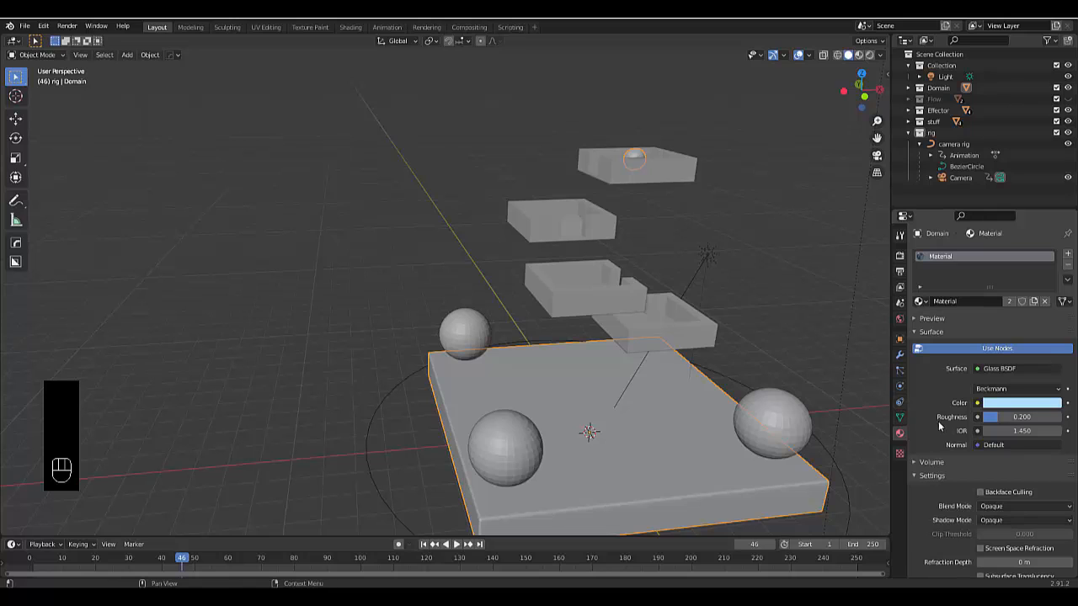
click(899, 386)
scroll(918, 387, down, 10)
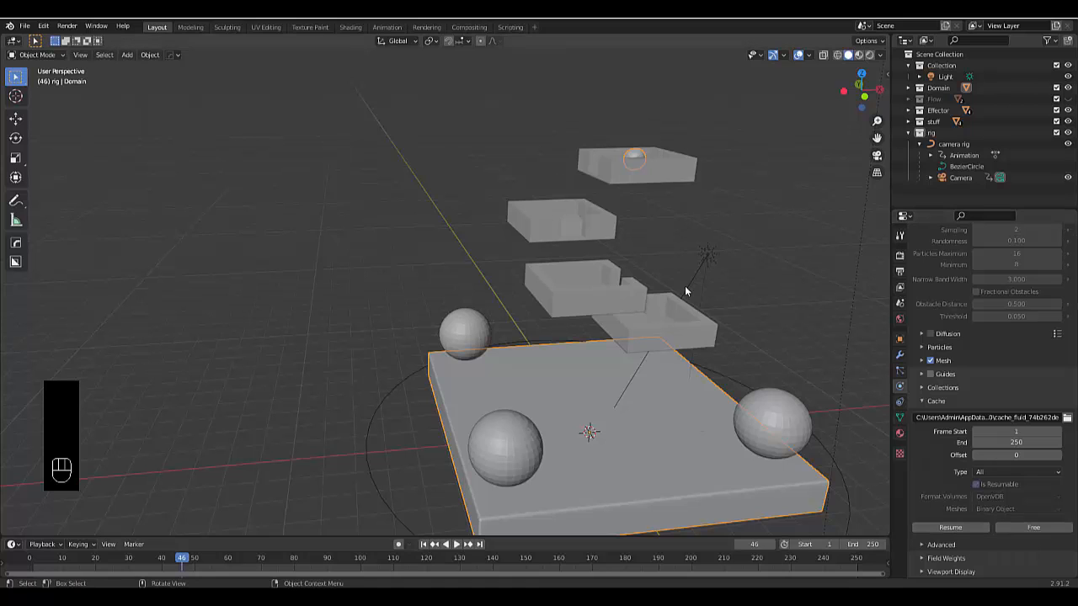
Show the render visibility toggles in the outliner and exclude the Flow collection from renders
middle_drag(677, 355, 633, 319)
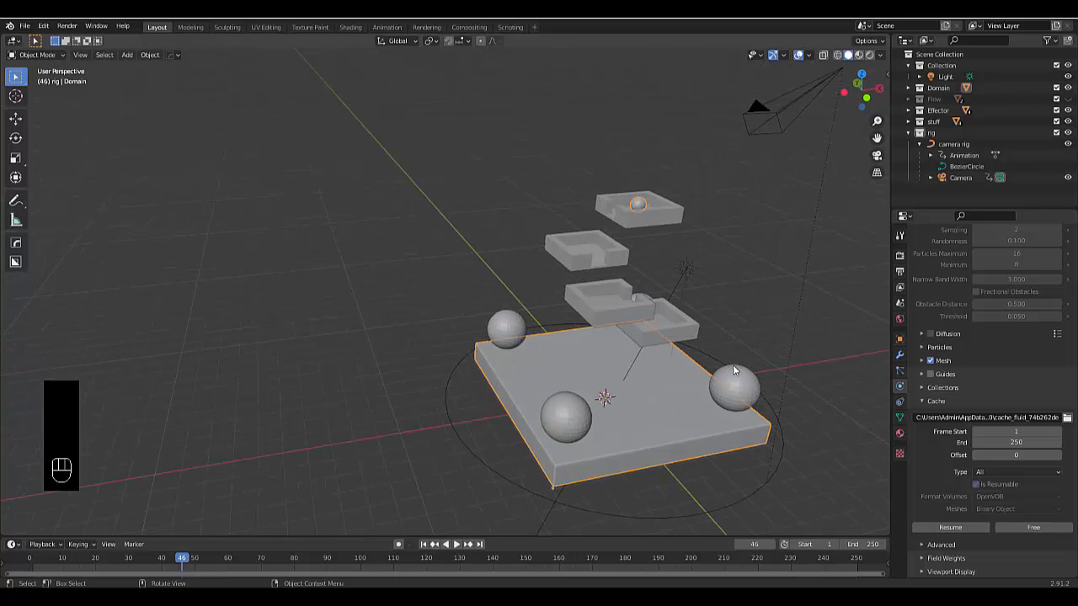
scroll(690, 320, up, 2)
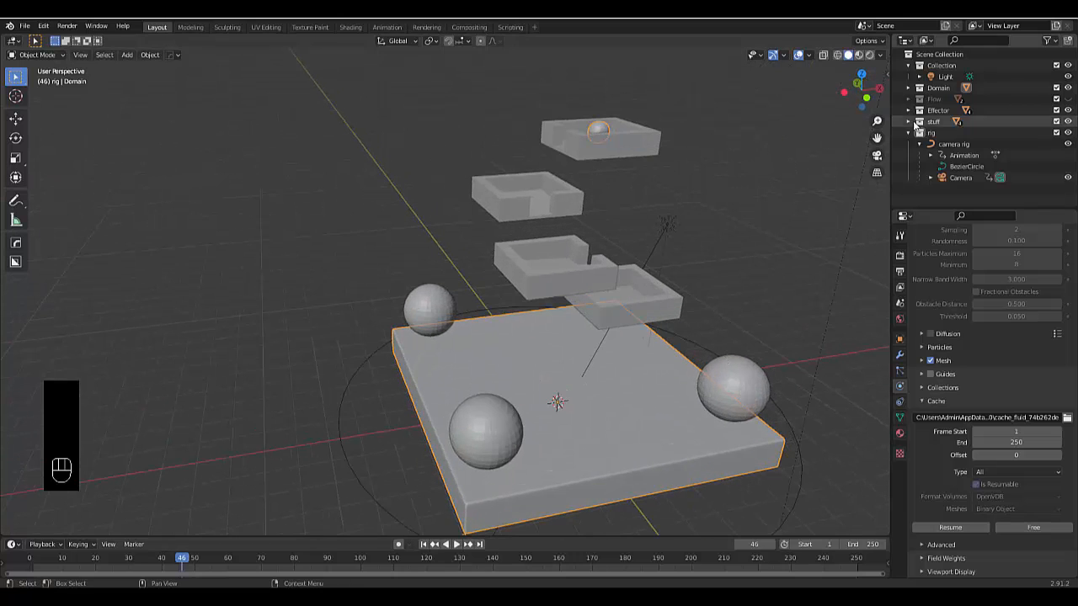
click(1046, 40)
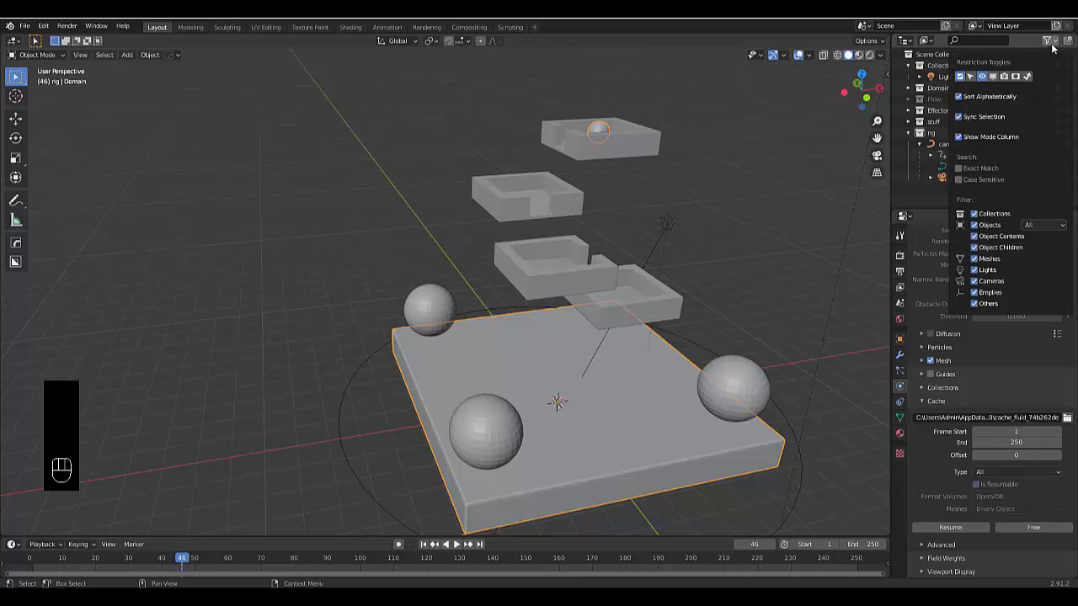
click(1006, 77)
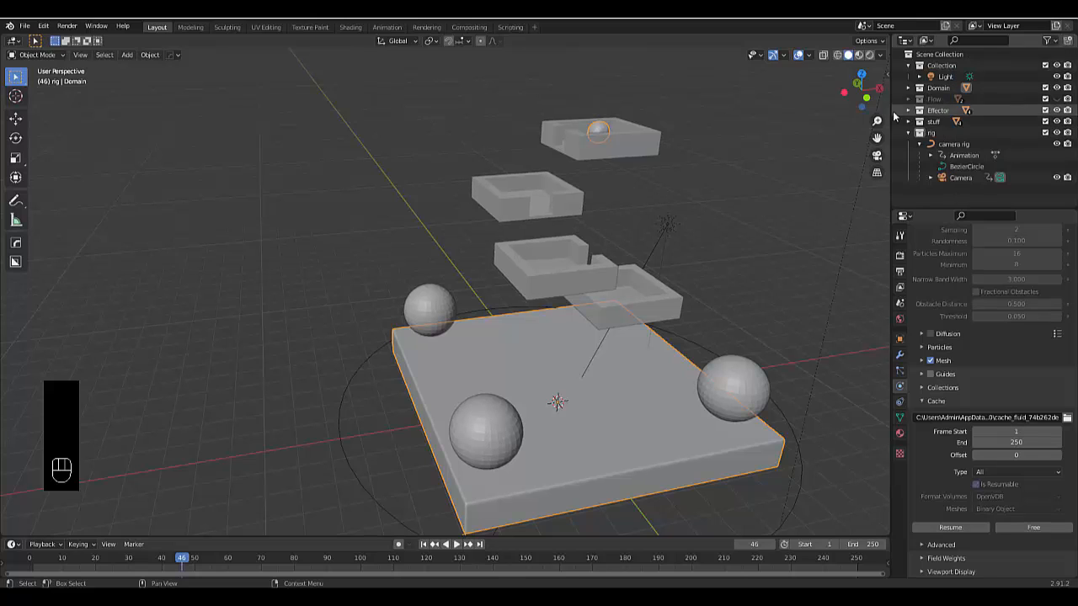
click(1068, 101)
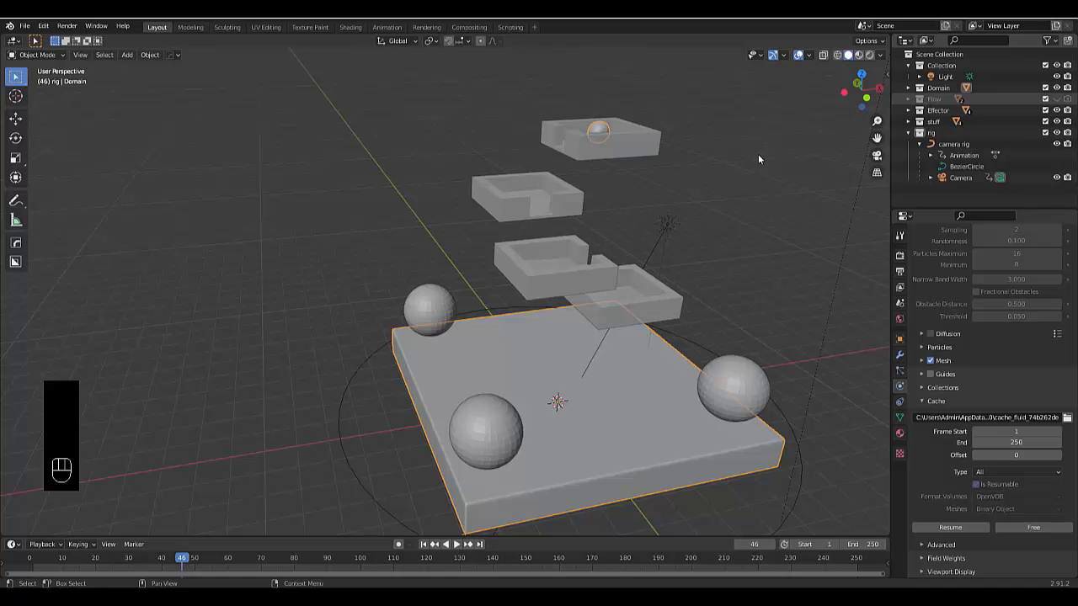
scroll(534, 235, down, 5)
middle_drag(608, 224, 574, 237)
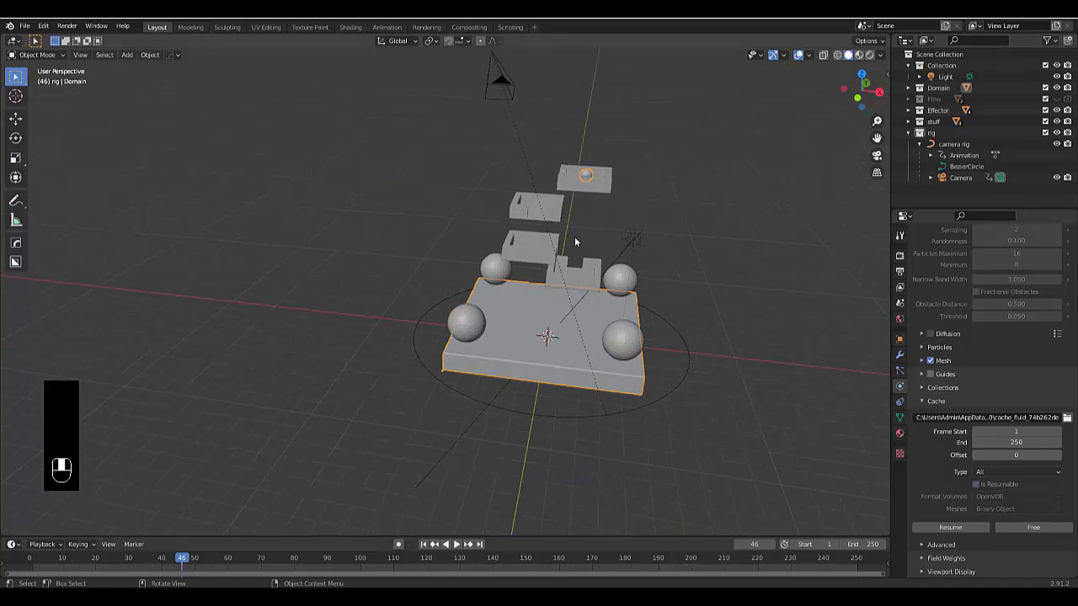
scroll(607, 245, down, 2)
scroll(597, 253, up, 3)
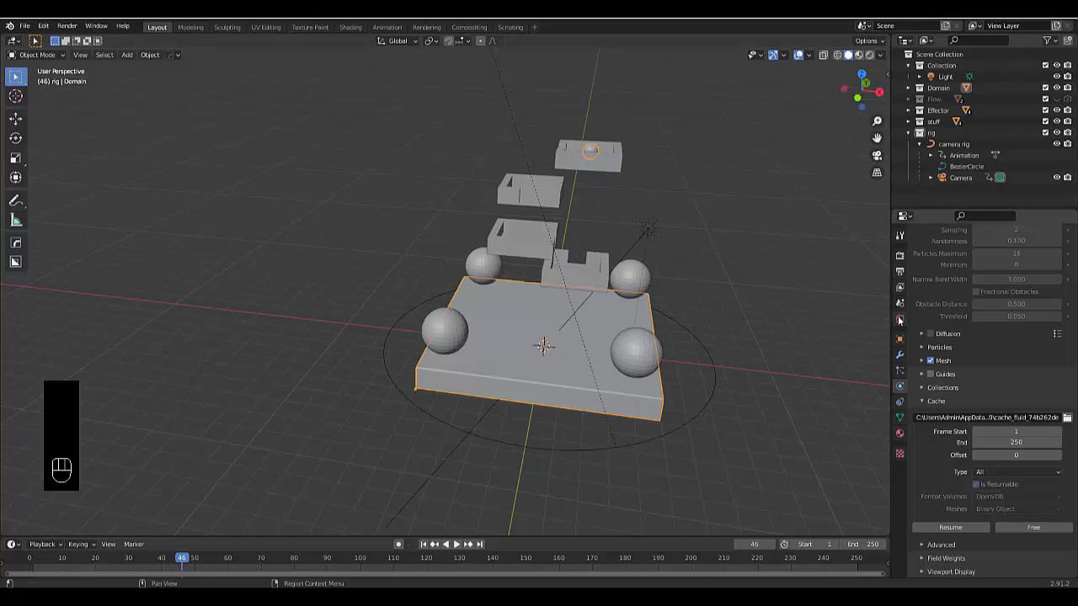
Enlarge the timeline area, turn it into a Shader Editor, and show the World node tree in it
click(900, 319)
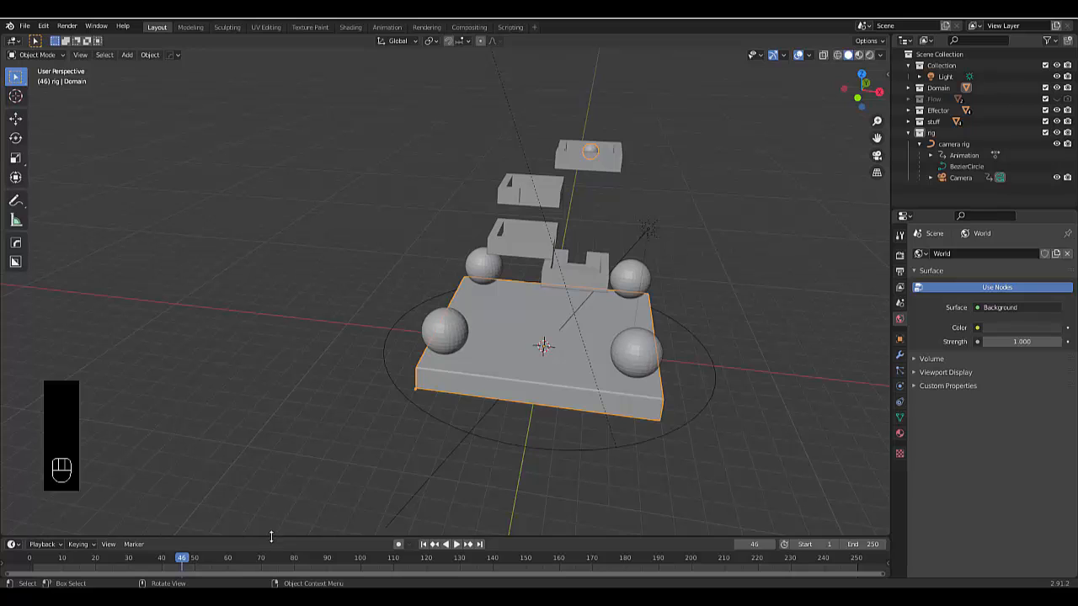
drag(271, 537, 267, 396)
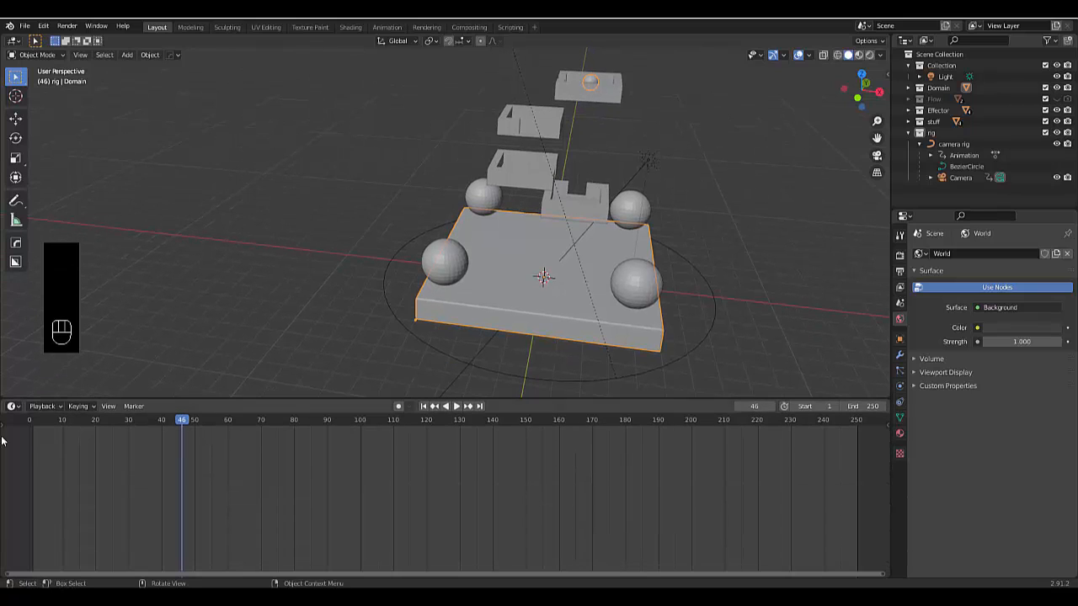
click(14, 408)
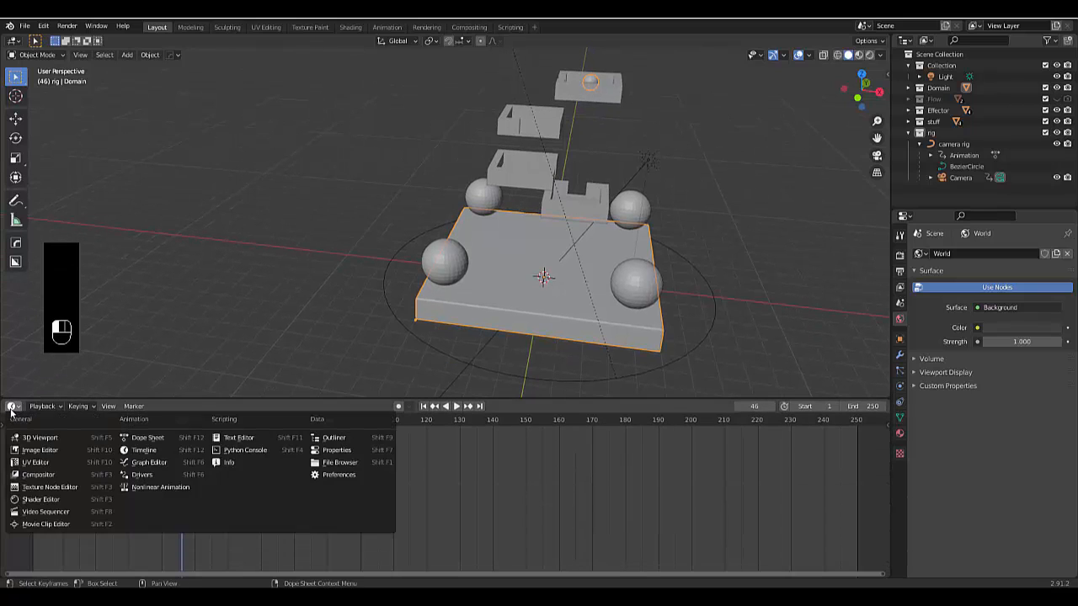
click(61, 501)
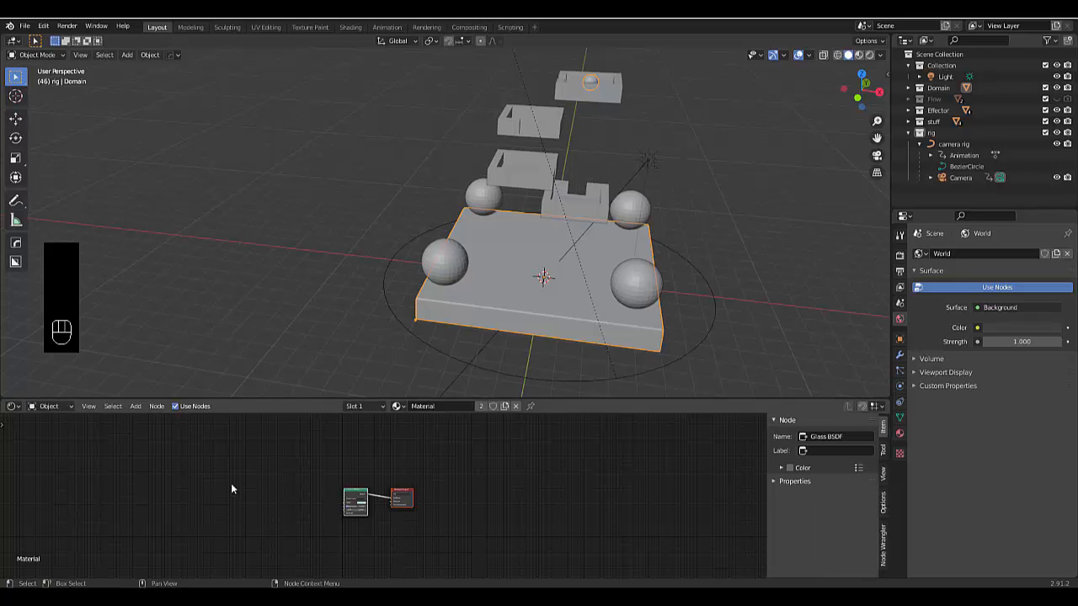
click(59, 413)
click(51, 431)
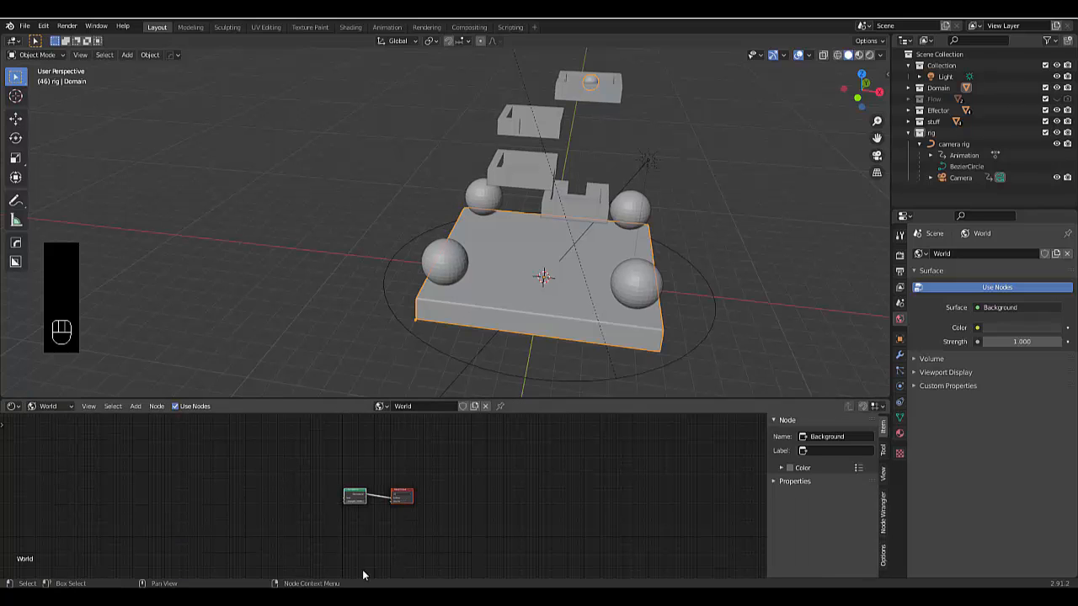
Replace the world's Background node with an Environment Texture and connect its Color to the World Output's Surface
scroll(336, 487, up, 2)
click(356, 475)
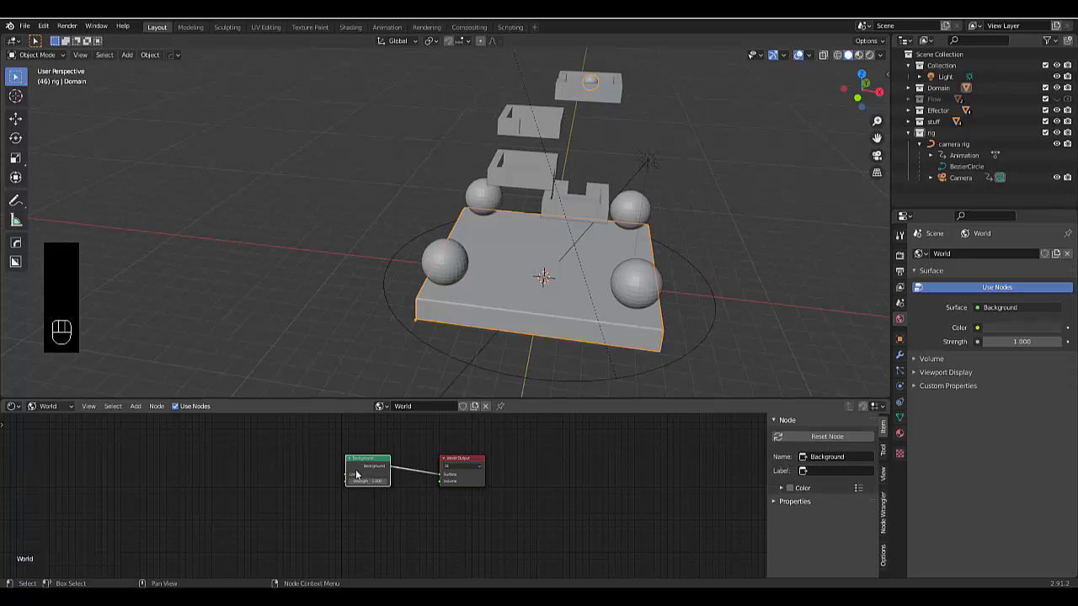
key(x)
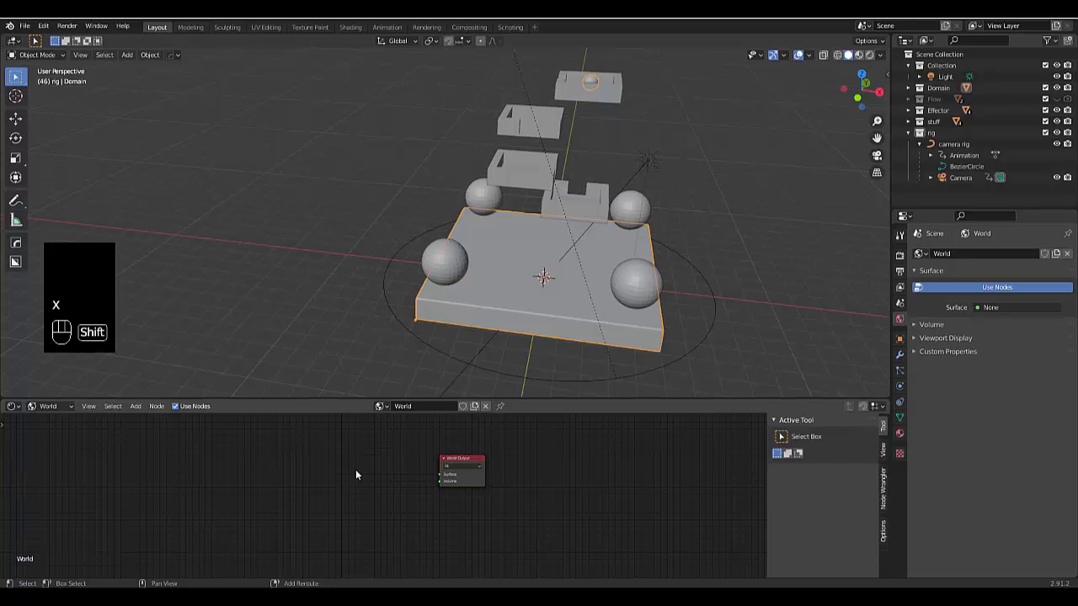
key(shift+a)
mouse_move(356, 475)
mouse_move(338, 507)
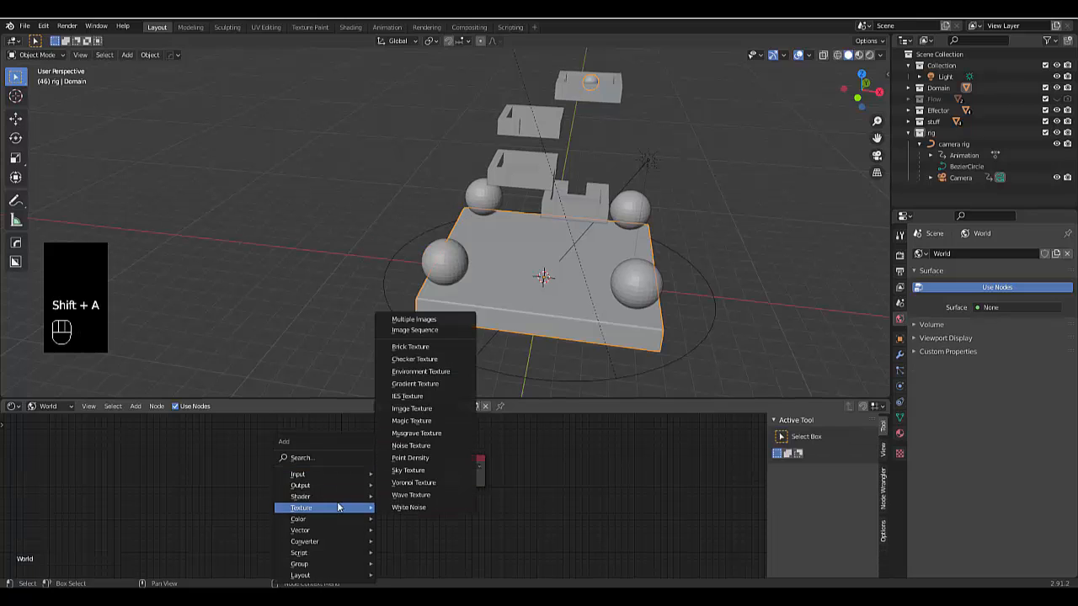
click(423, 371)
click(299, 448)
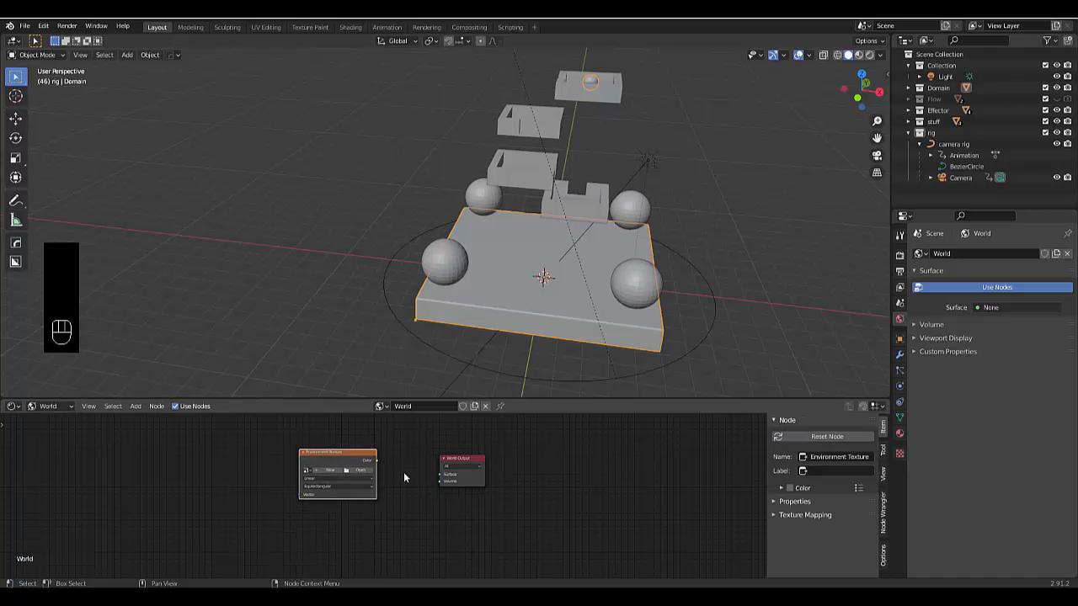
scroll(404, 472, up, 2)
drag(371, 458, 455, 475)
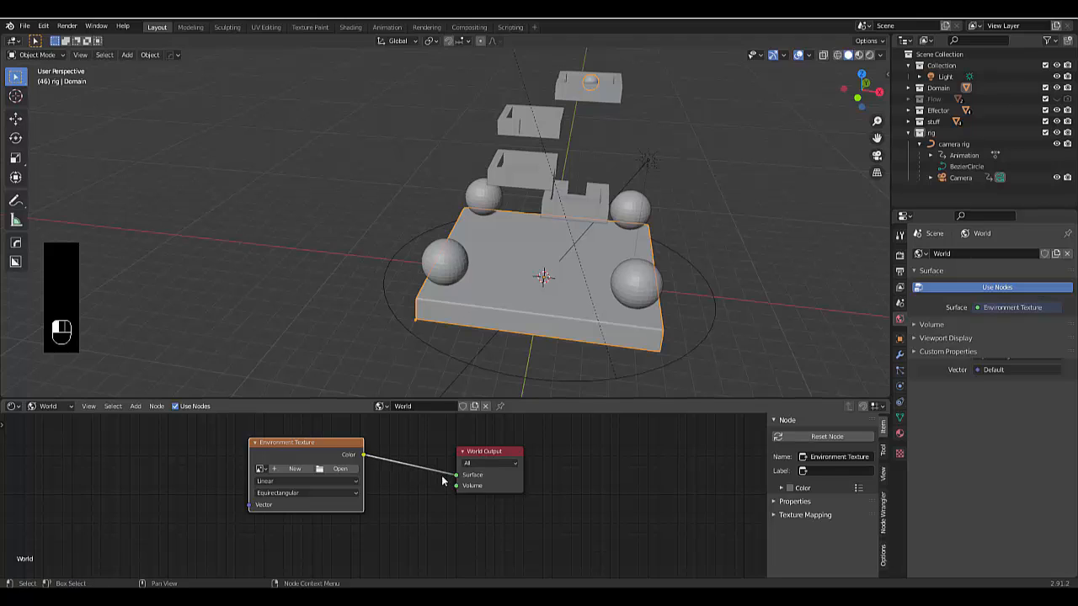
Load dikhololo_night_2k.hdr from the Downloads folder into the Environment Texture node
click(338, 469)
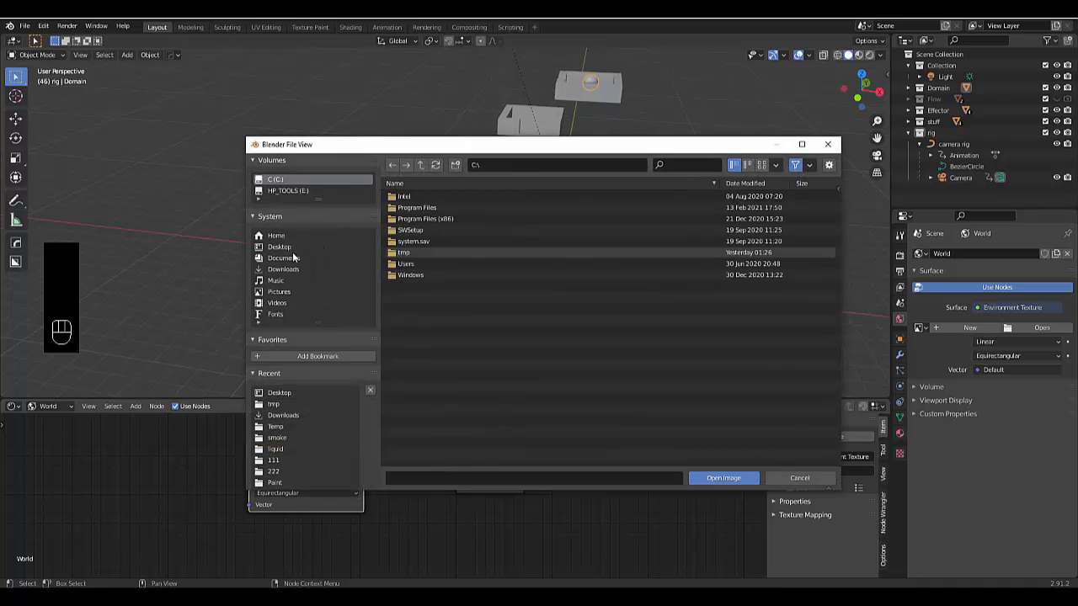
click(289, 269)
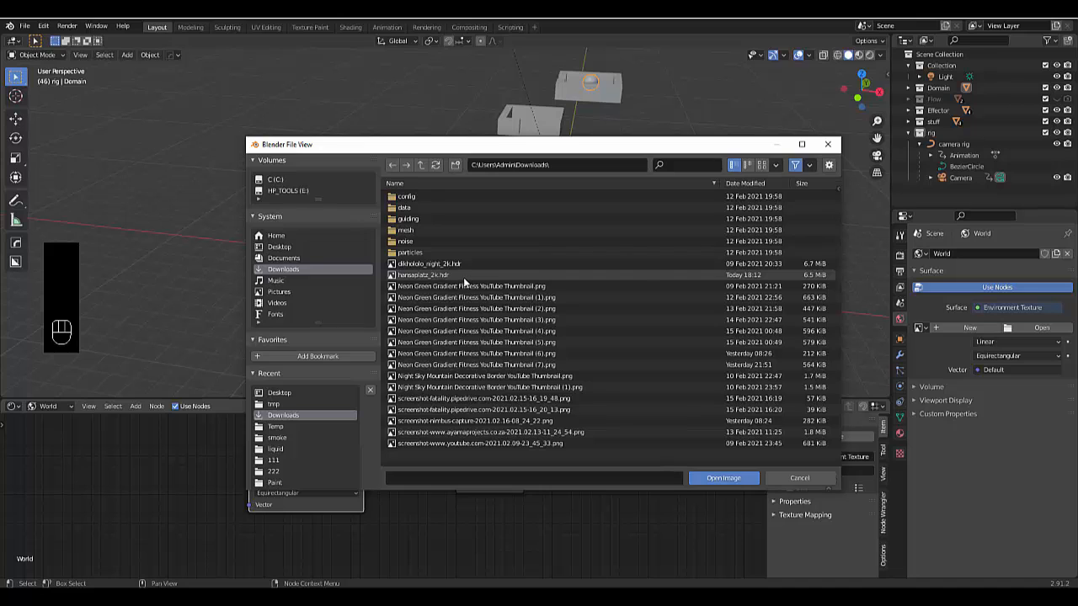
click(441, 267)
click(720, 479)
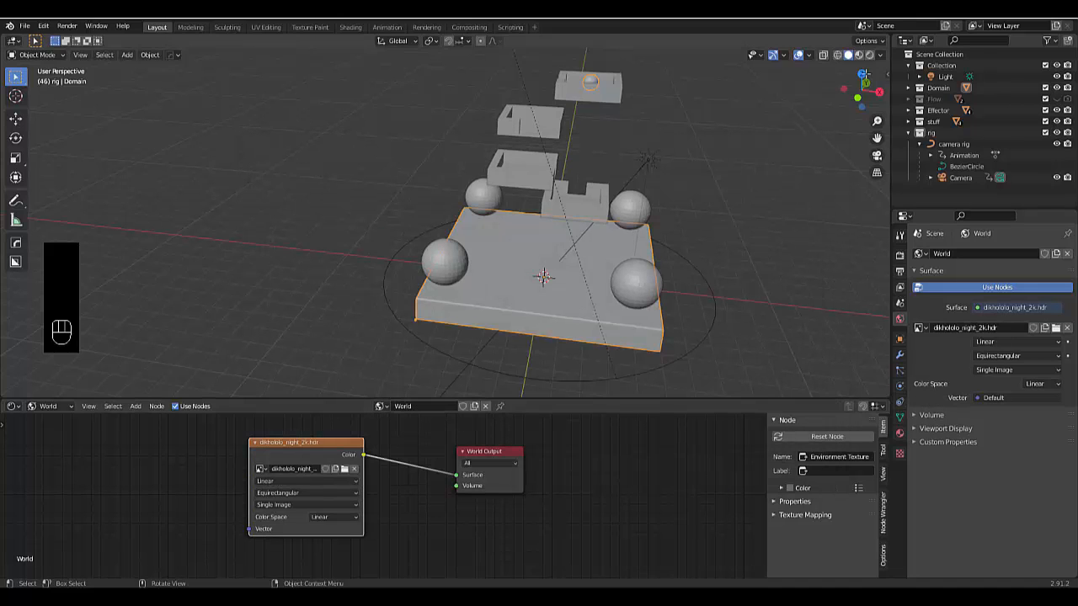
Switch the viewport to rendered shading and inspect the world lighting around the glowing spheres and containers
click(869, 56)
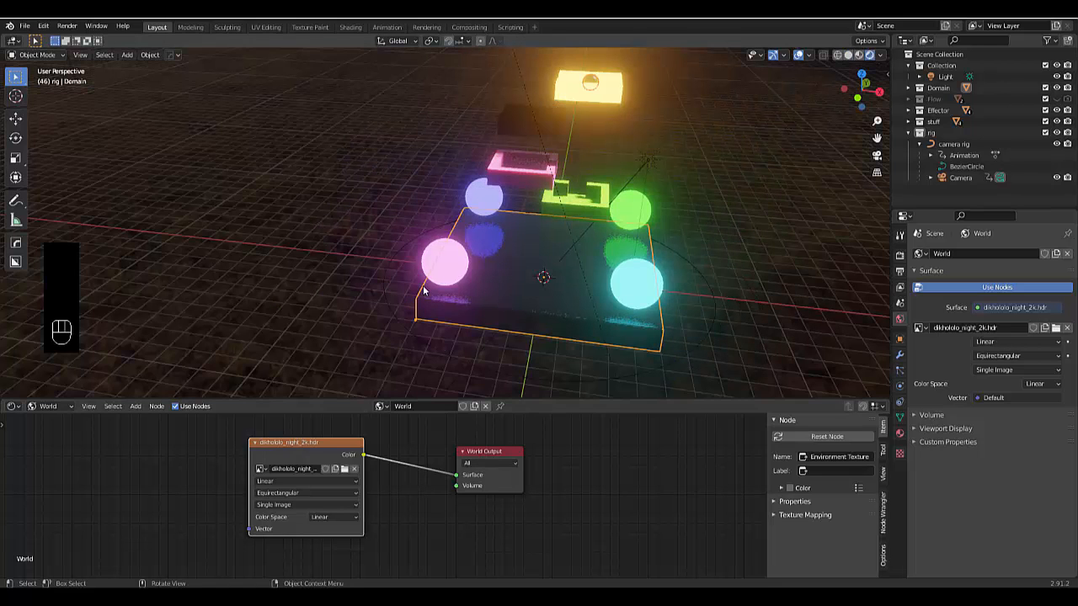
scroll(603, 279, up, 2)
scroll(598, 278, down, 3)
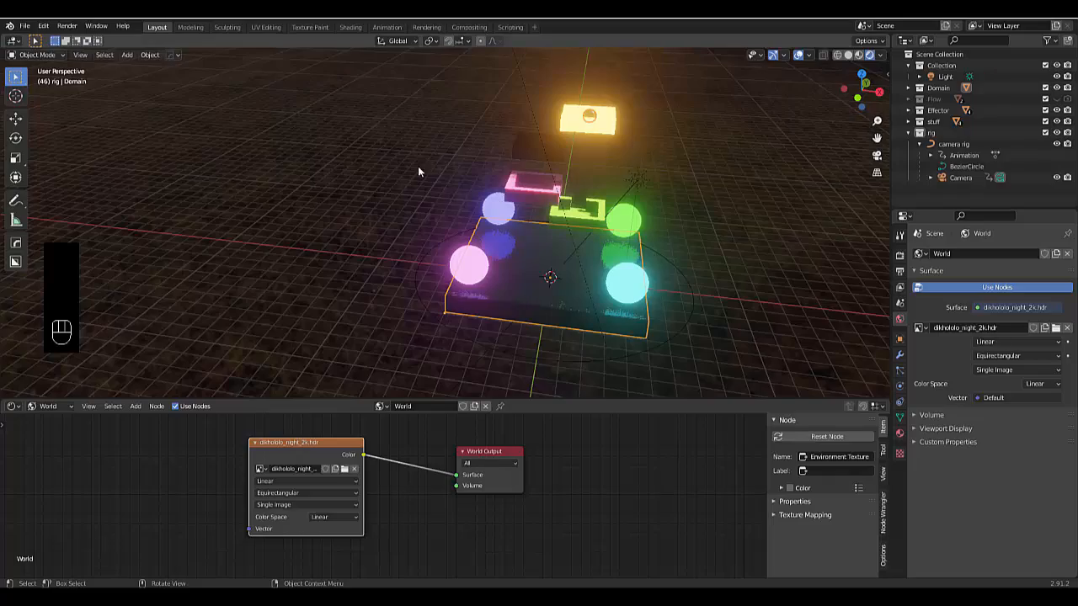
middle_drag(418, 171, 307, 491)
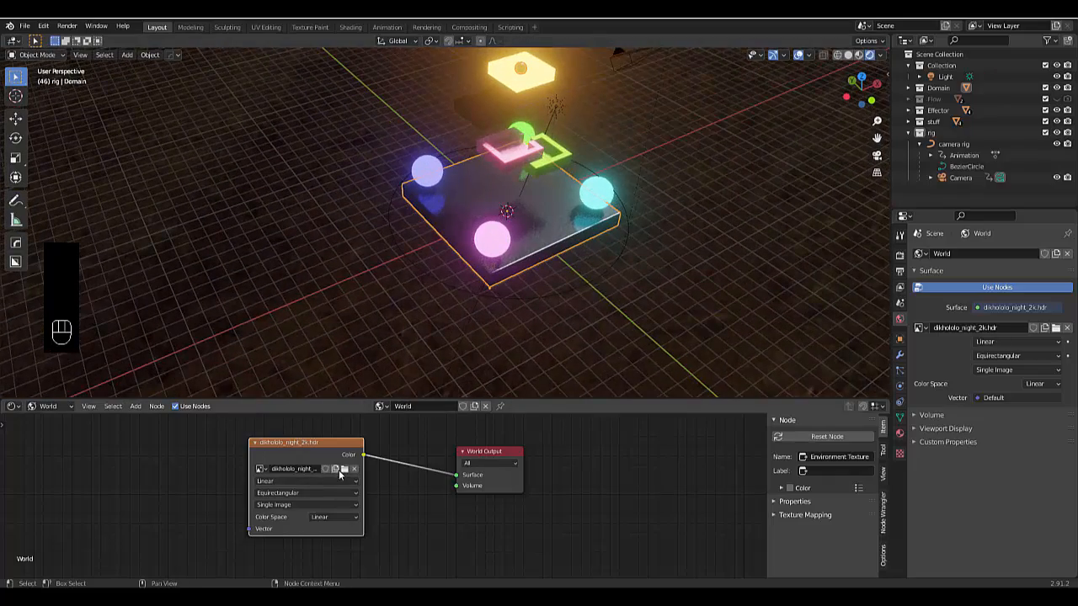
Replace the environment image with hansaplatz_2k.hdr and inspect the domain and spheres under the new lighting
click(343, 469)
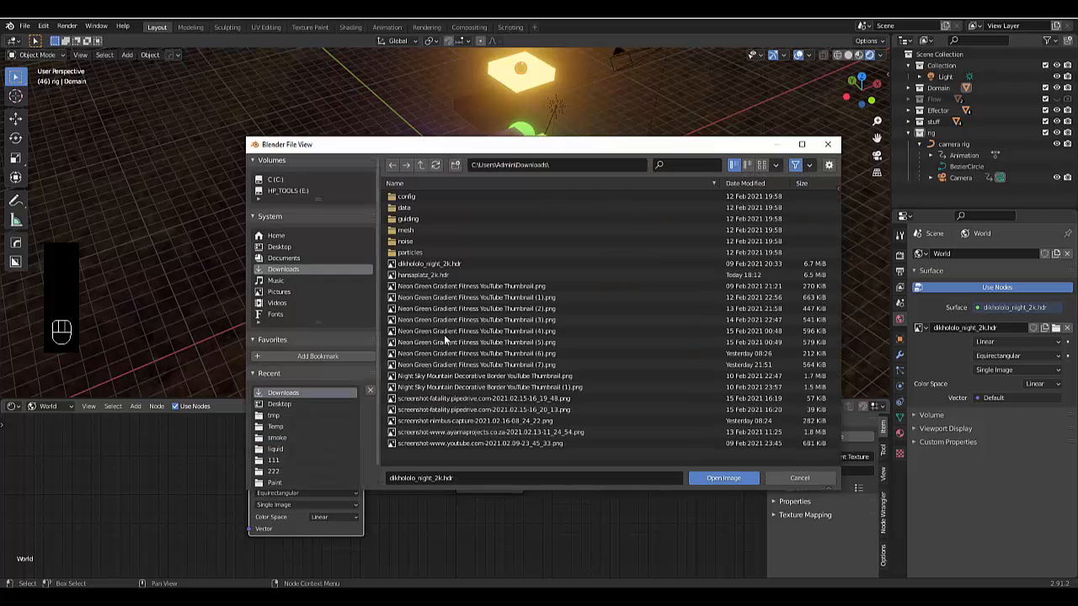
click(427, 276)
click(721, 478)
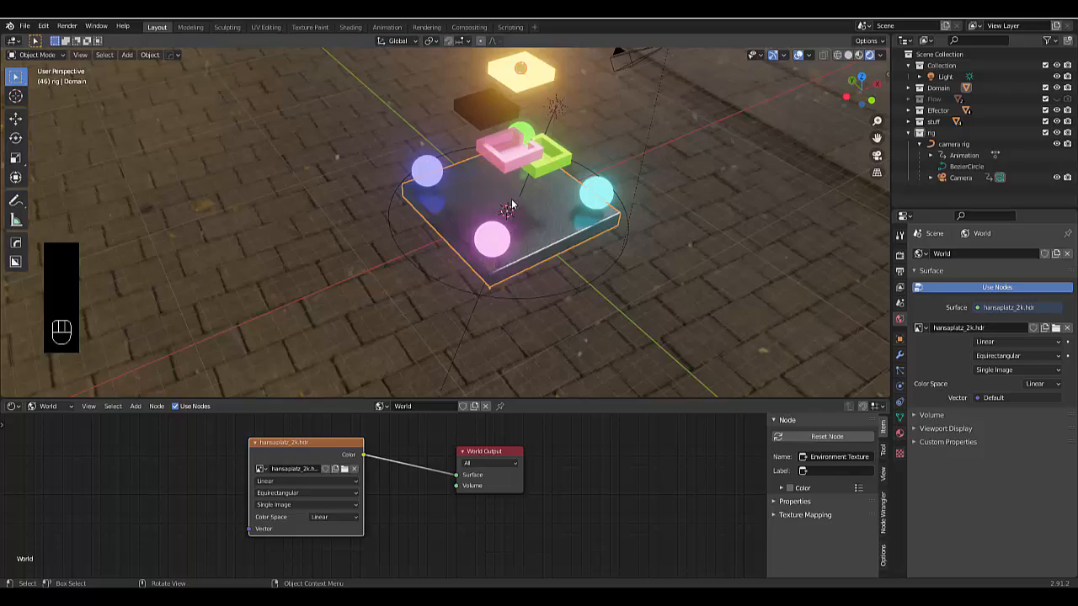
middle_drag(511, 205, 467, 302)
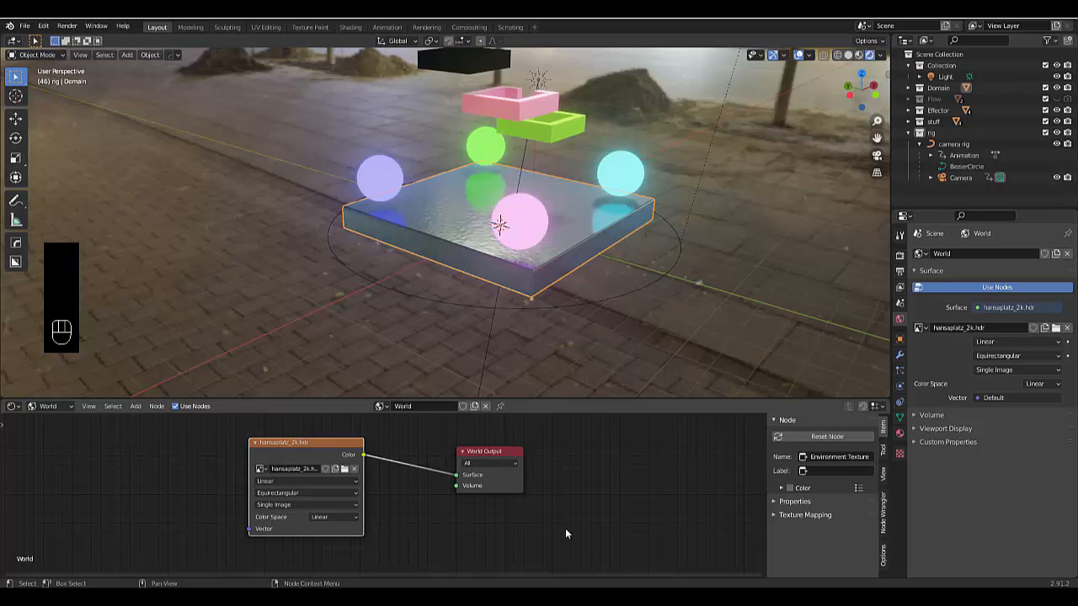
Switch to the browser and look over the HDRI Haven home page as a source of free HDRIs
scroll(370, 340, down, 4)
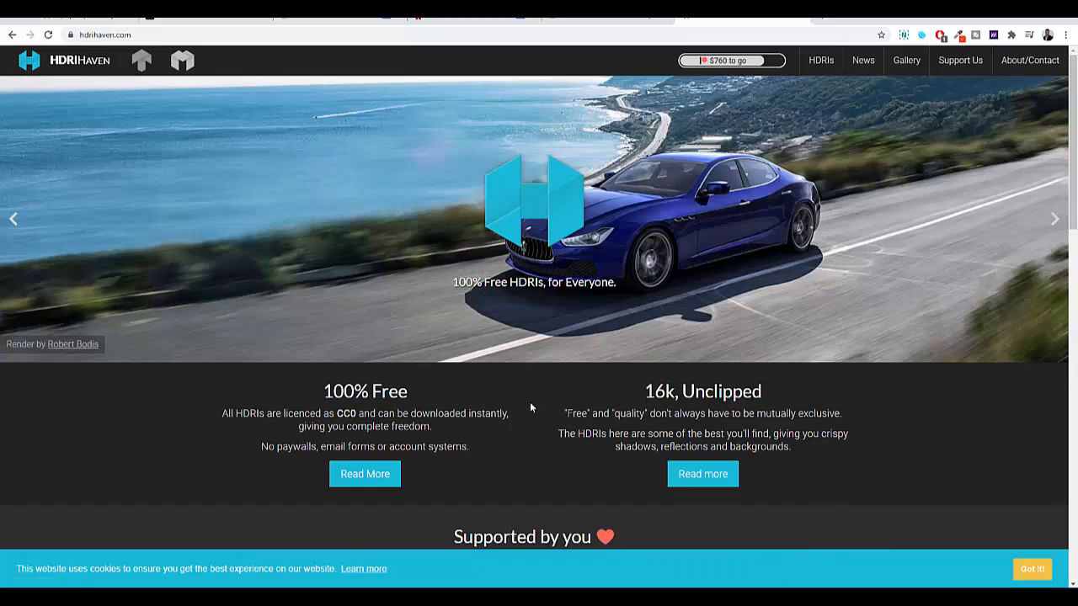
scroll(529, 402, down, 4)
scroll(463, 436, up, 4)
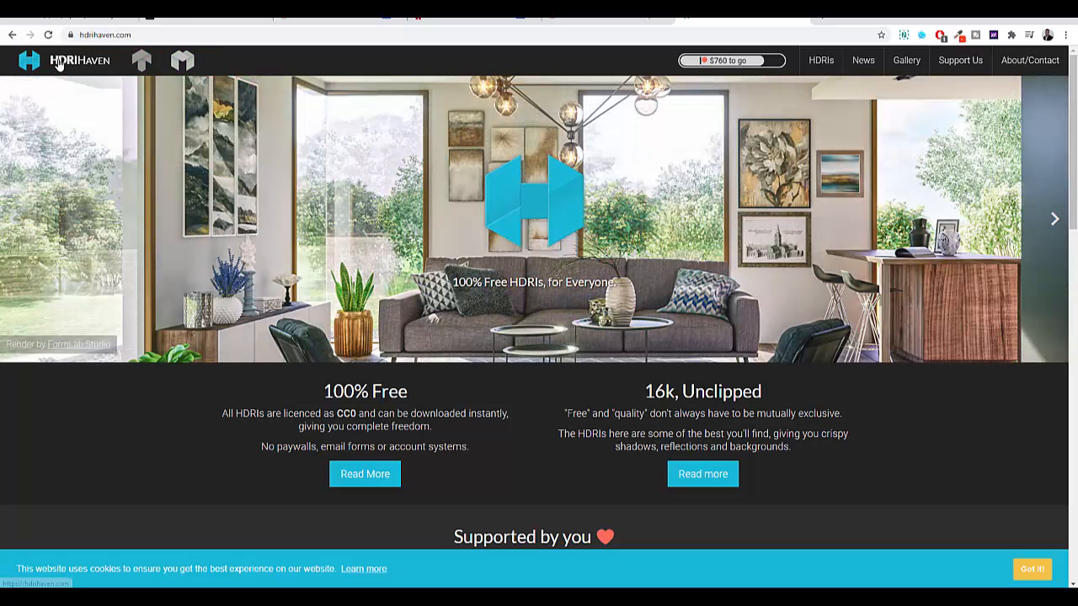
scroll(320, 486, down, 10)
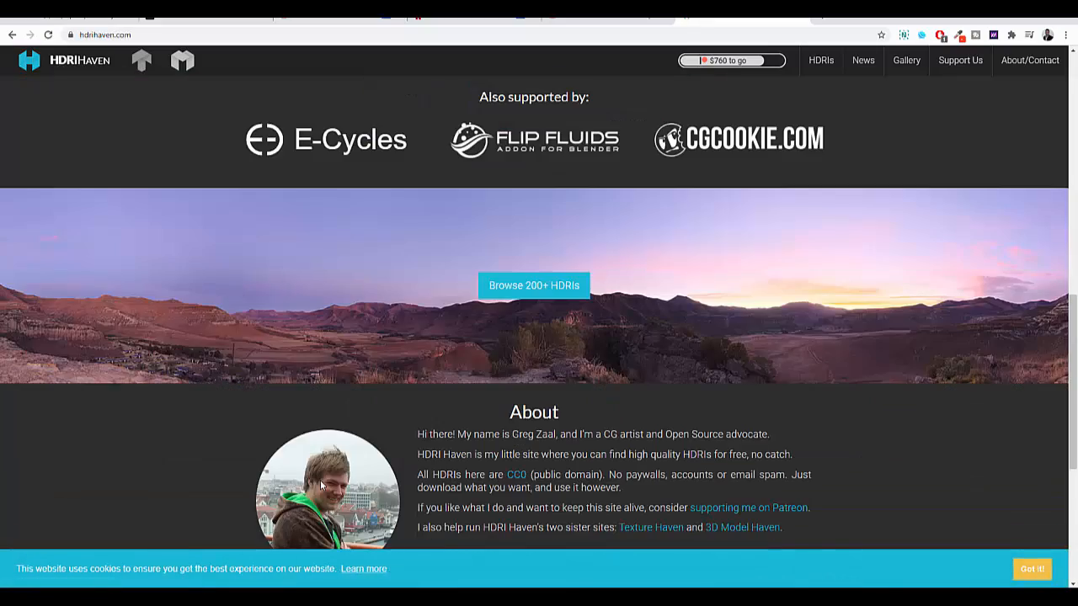
scroll(320, 486, up, 10)
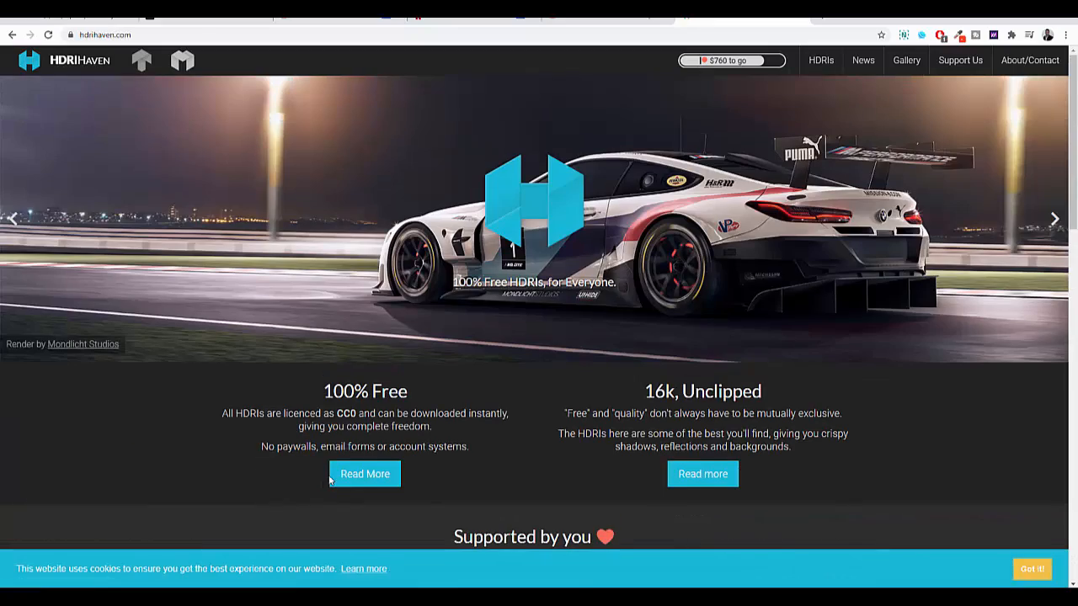
Browse the HDRI Haven render gallery and HDRI collection, and download the Blaubeuren Church Square HDRI as a 2k EXR
click(906, 66)
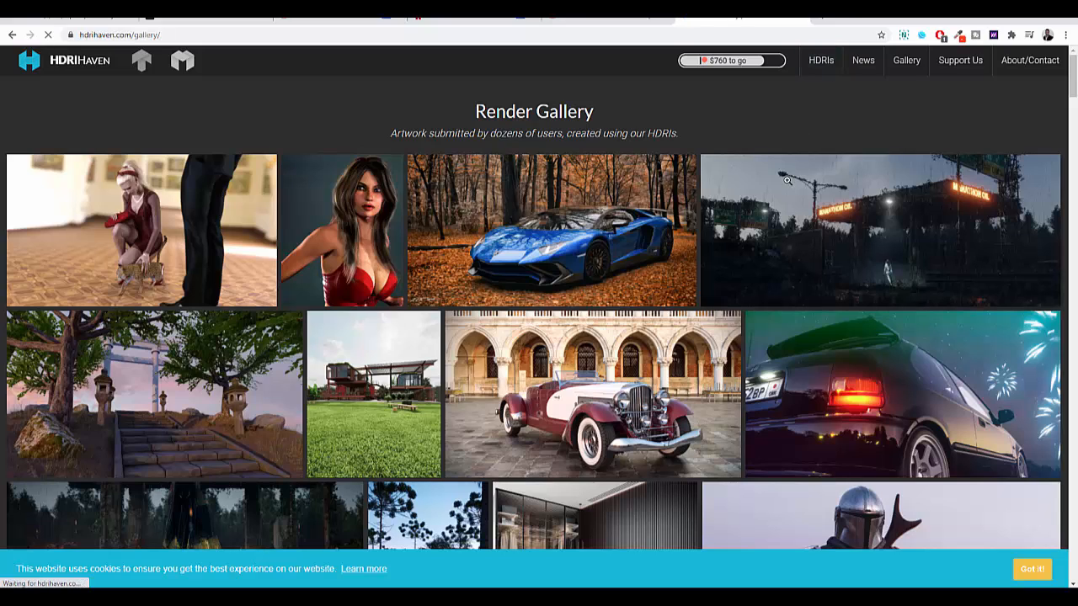
click(815, 77)
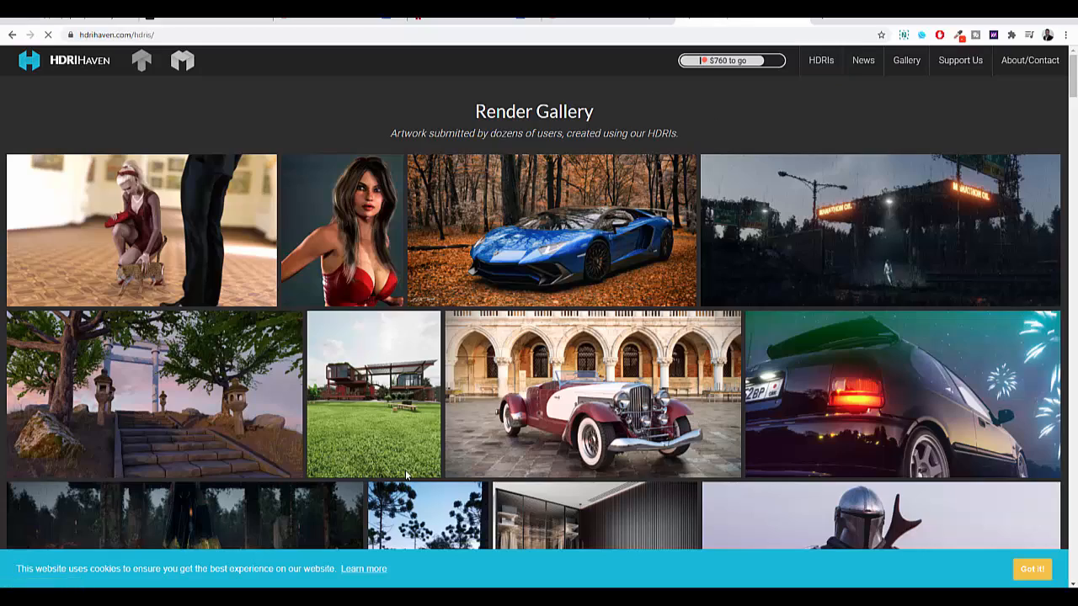
scroll(443, 409, down, 4)
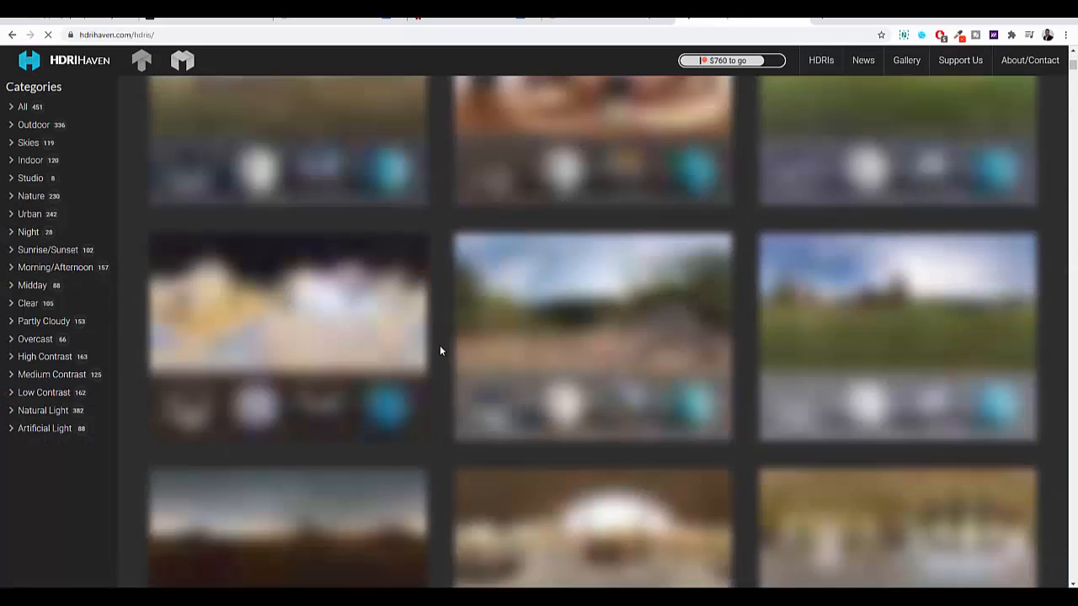
scroll(413, 317, up, 4)
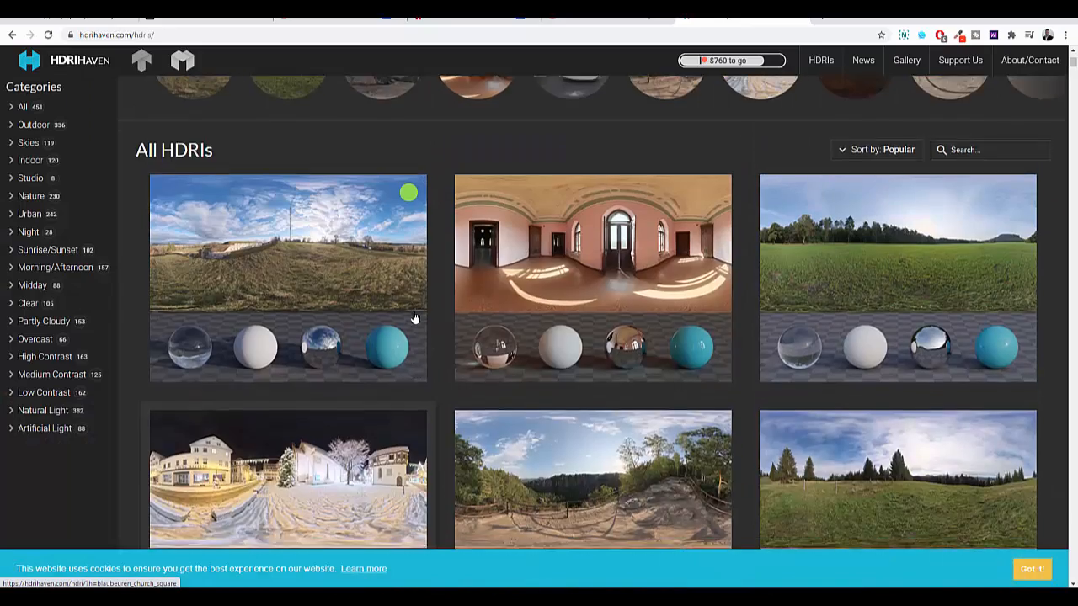
scroll(414, 318, down, 4)
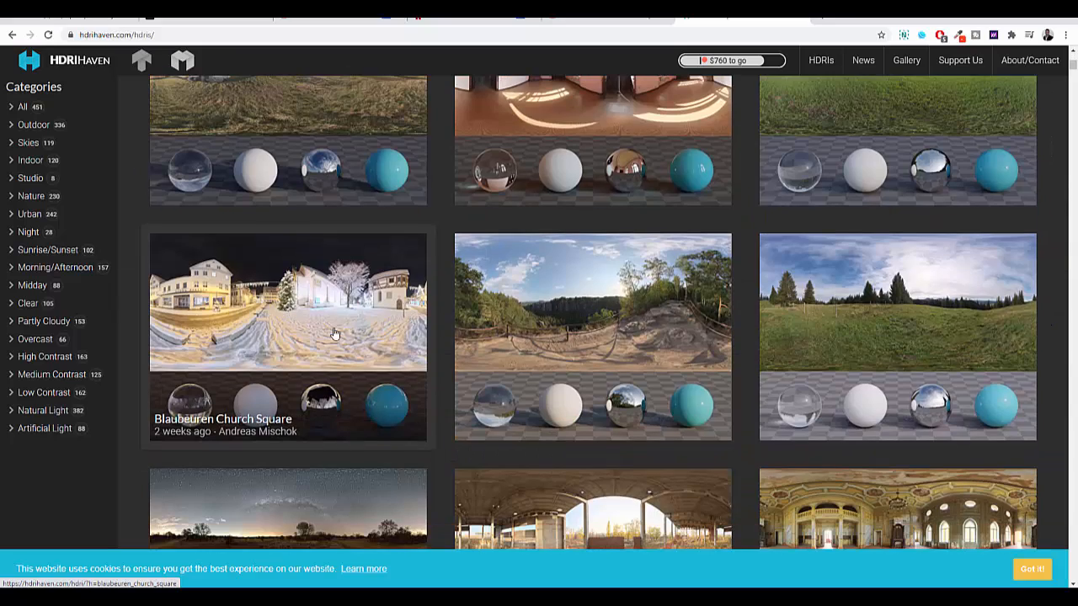
scroll(335, 334, down, 4)
scroll(328, 320, up, 4)
click(324, 304)
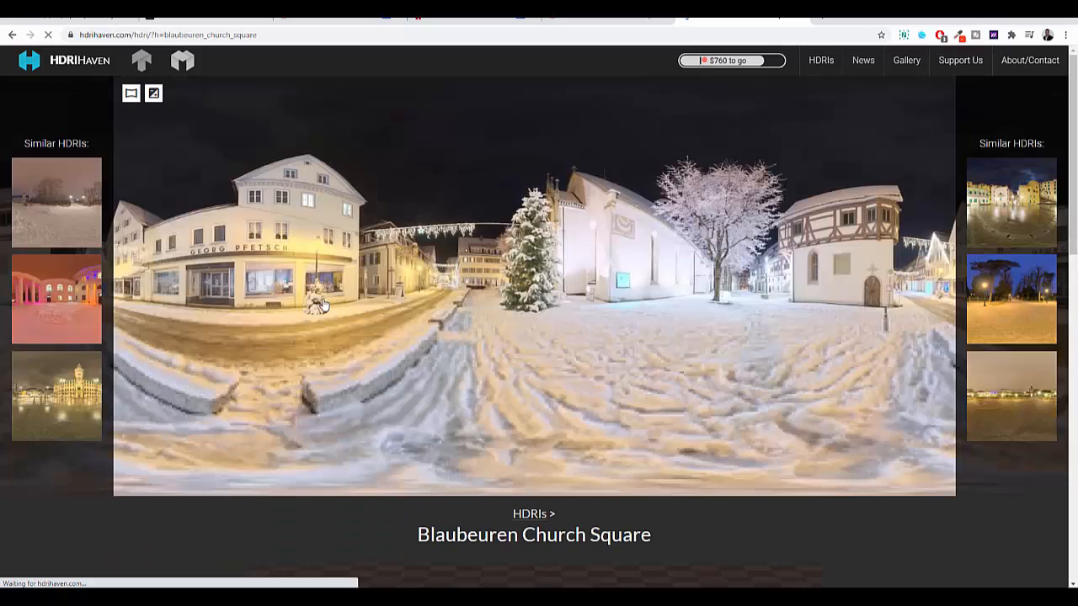
scroll(380, 354, down, 6)
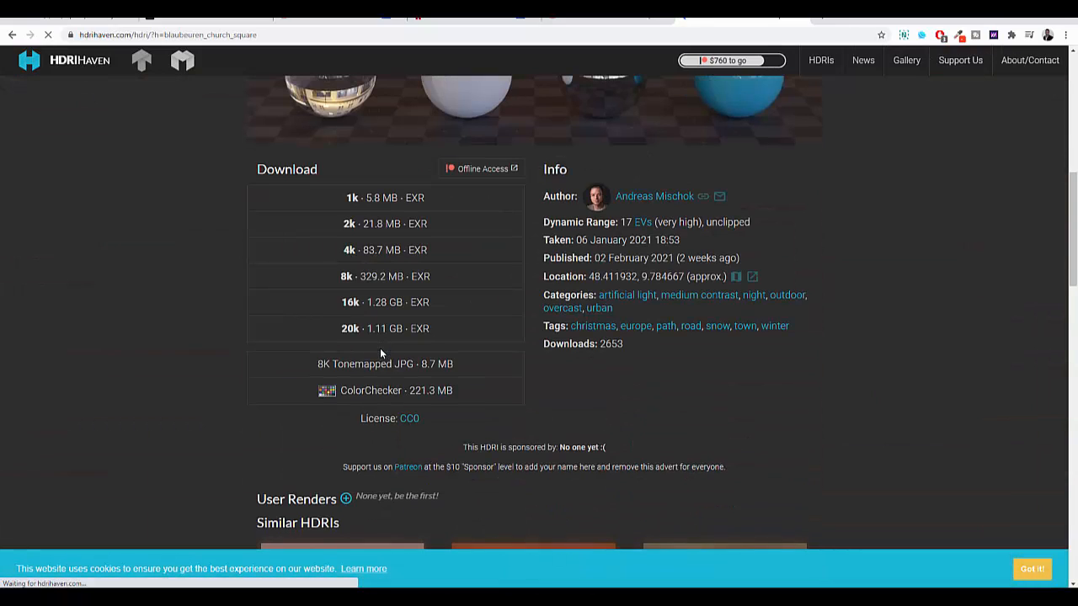
click(355, 223)
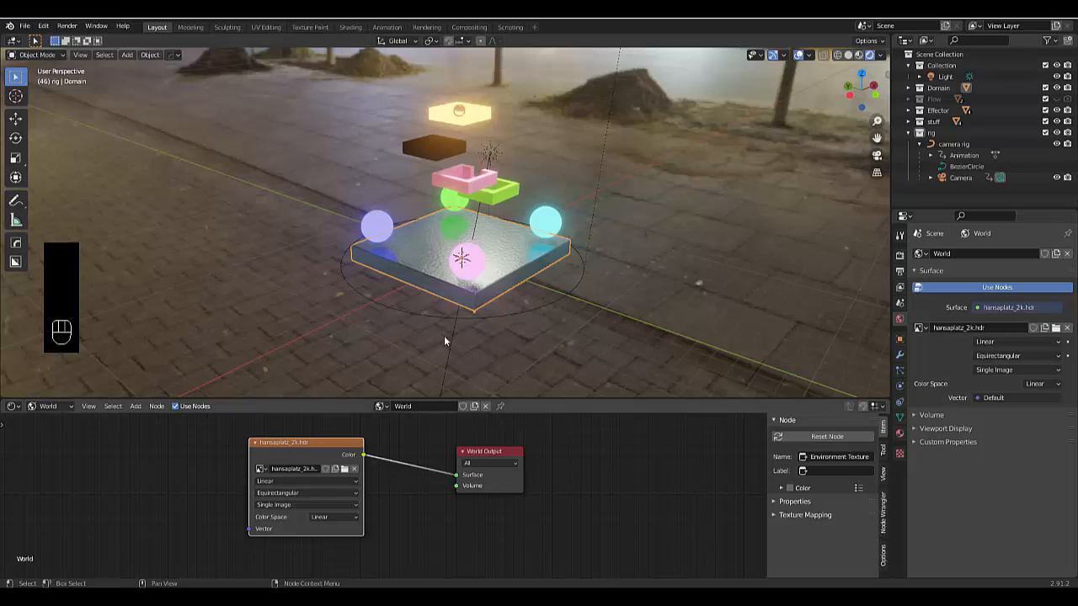
Switch to Blender, replace the environment image with blaubeuren_church_square_2k.exr from Downloads and inspect the scene under the new lighting
click(345, 470)
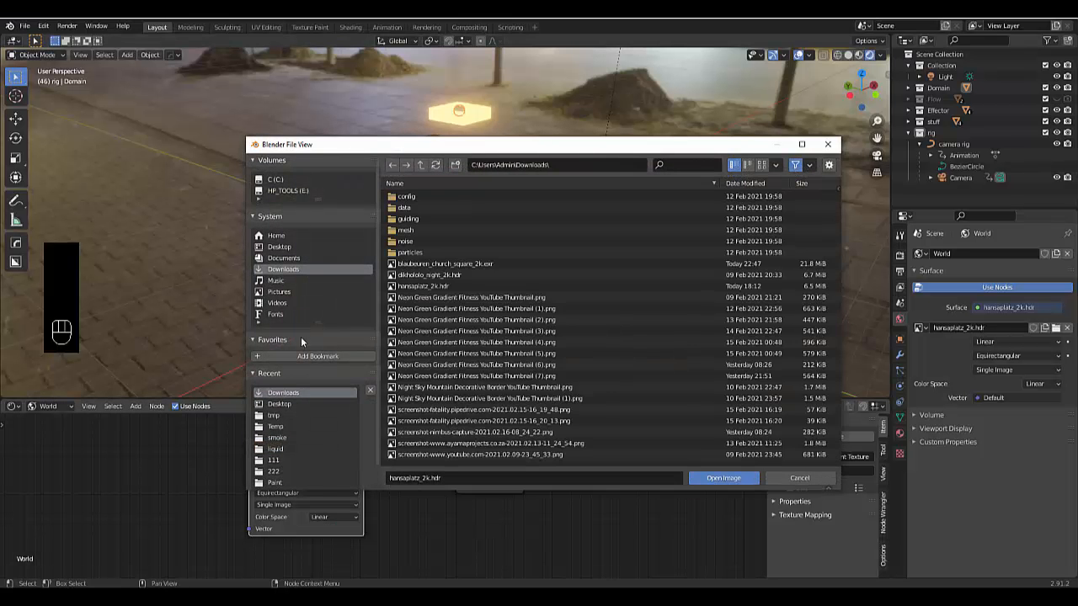
click(438, 275)
click(437, 263)
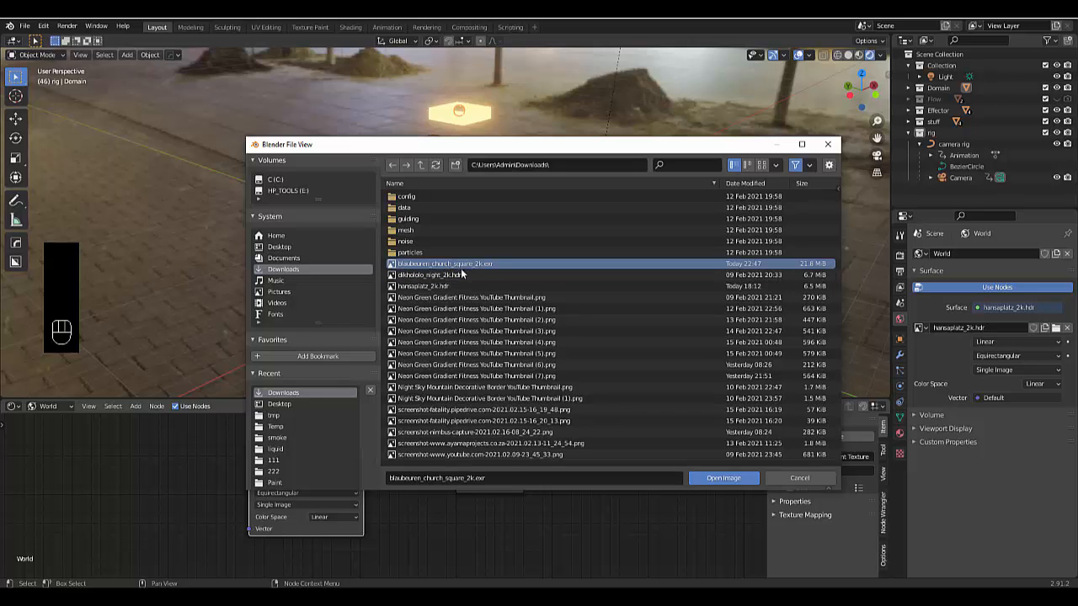
click(704, 478)
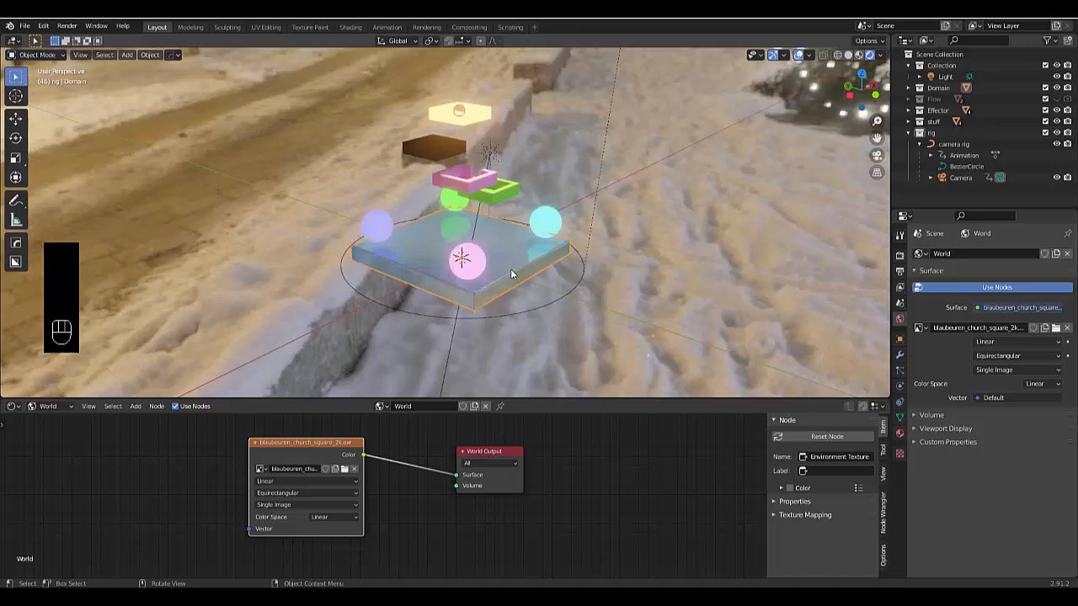
middle_drag(511, 273, 494, 298)
scroll(495, 297, down, 3)
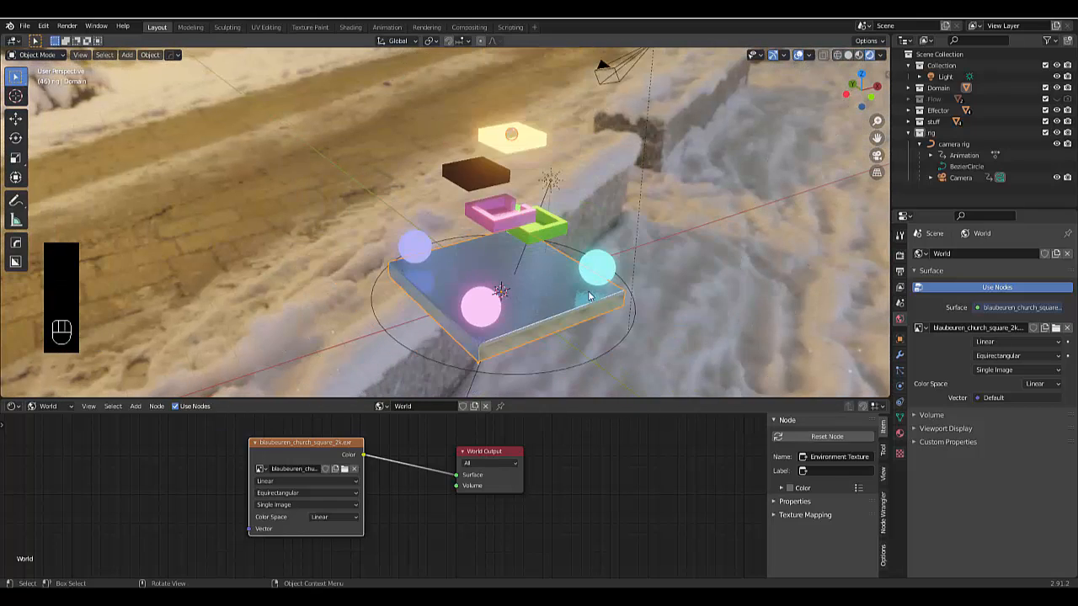
middle_drag(589, 296, 688, 322)
scroll(624, 255, up, 3)
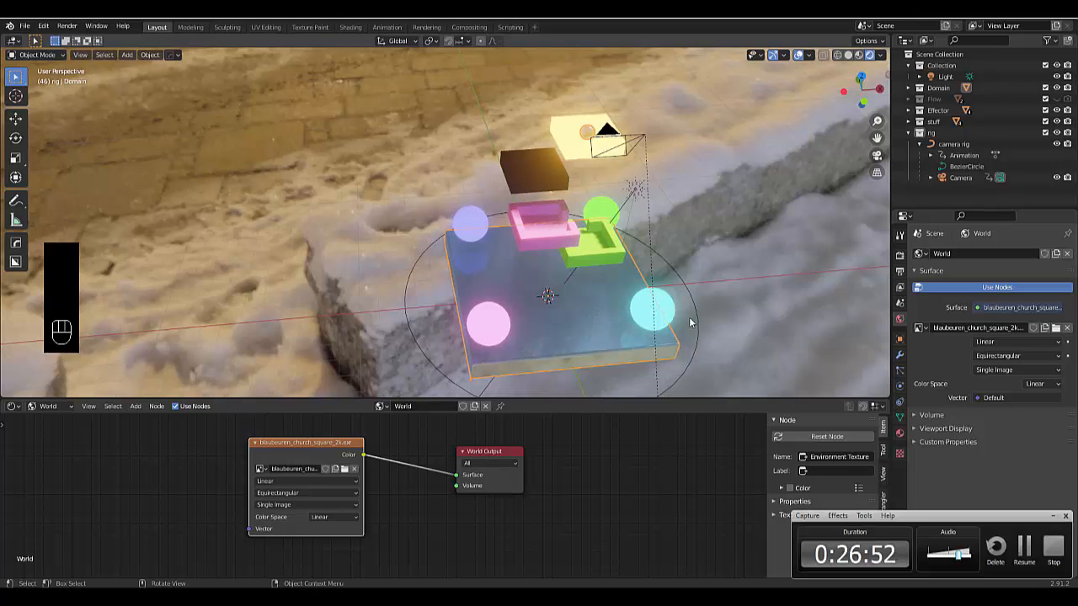
Set the PNG render output to a colour depth of 16 and a compression of 0%
click(899, 272)
click(899, 255)
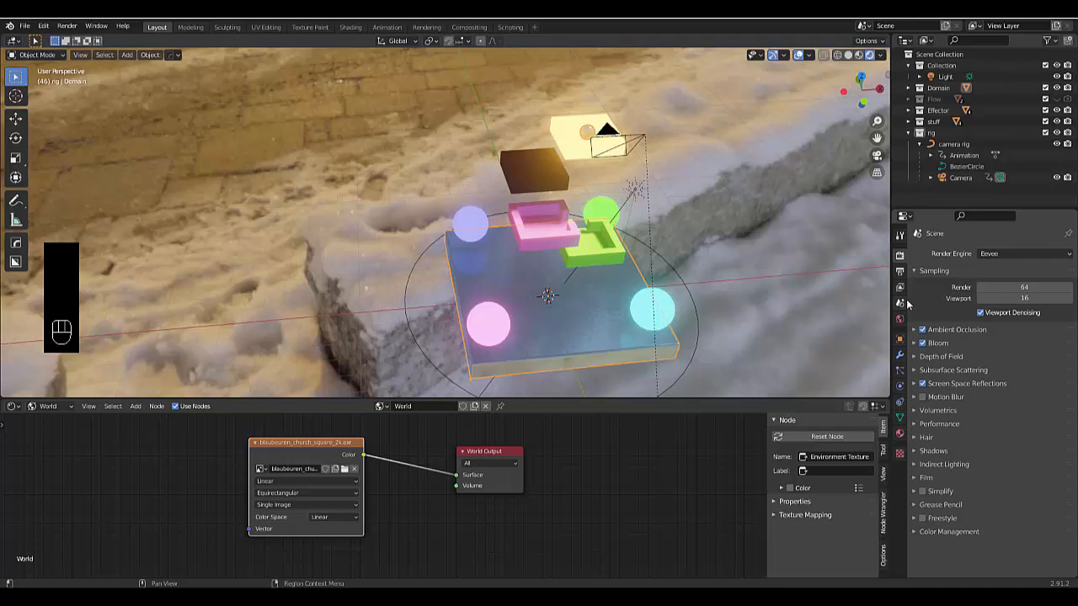
click(899, 272)
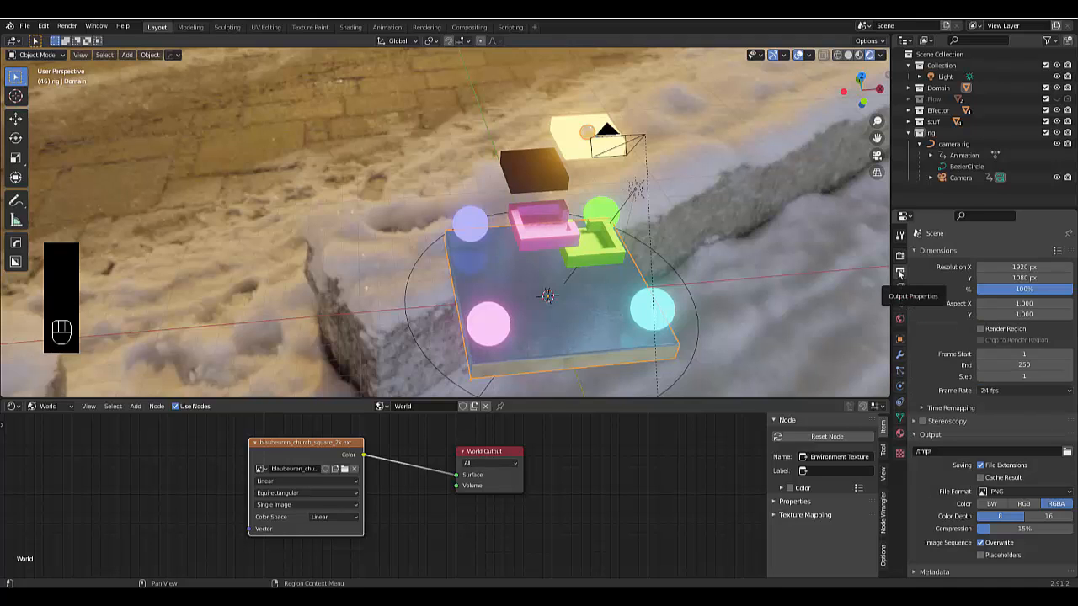
scroll(990, 455, down, 1)
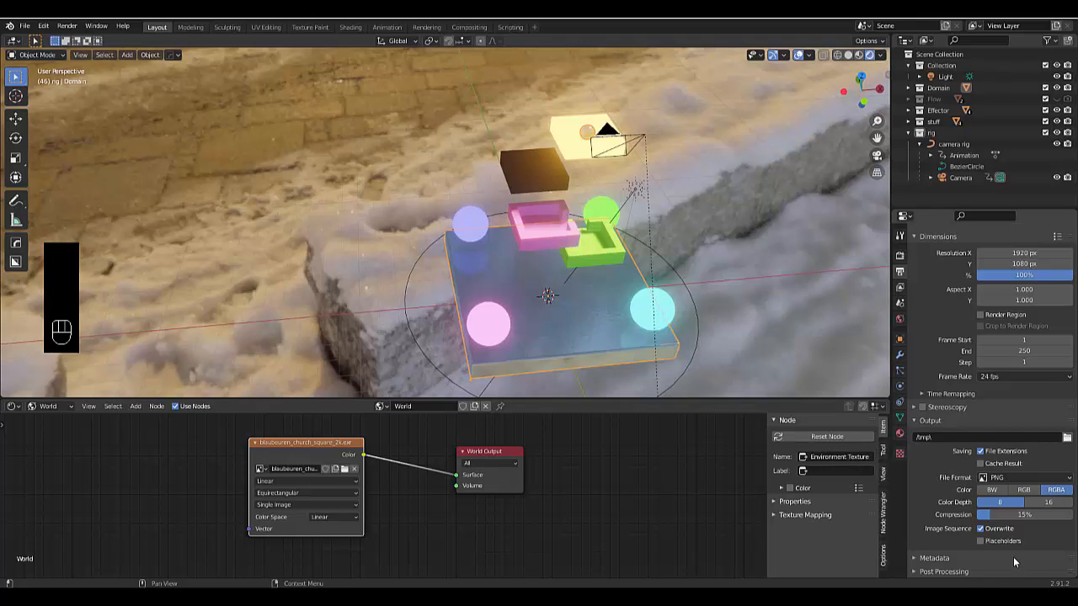
click(1044, 503)
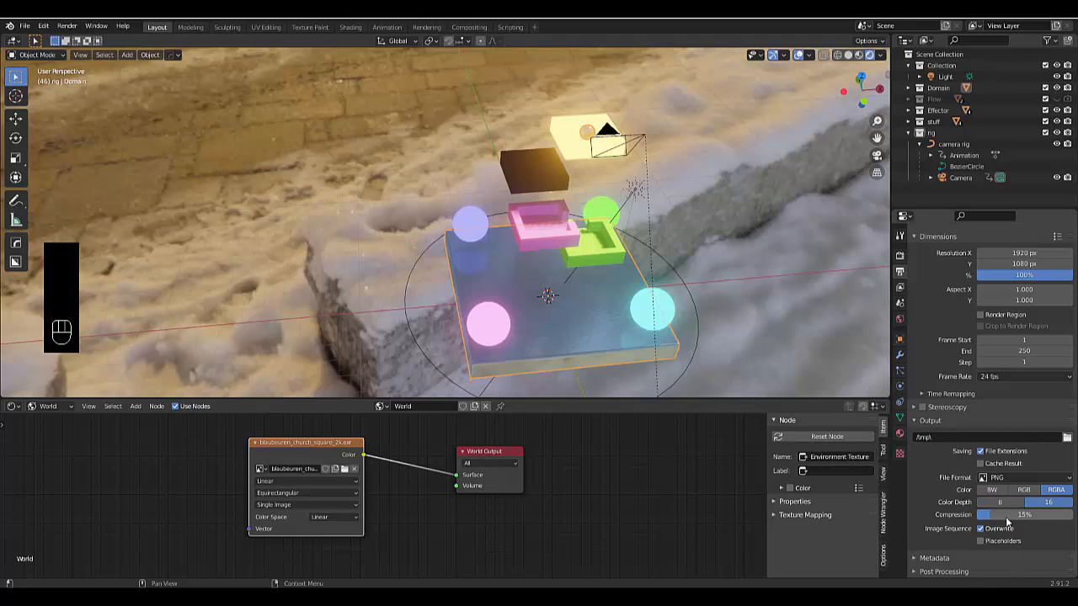
drag(1000, 517, 977, 517)
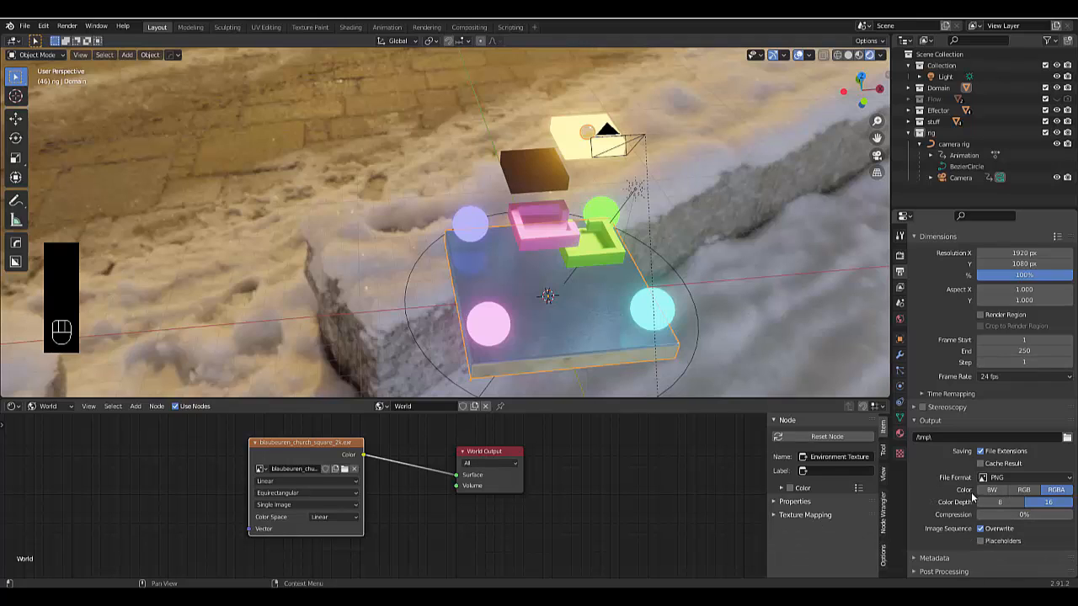
scroll(994, 469, up, 1)
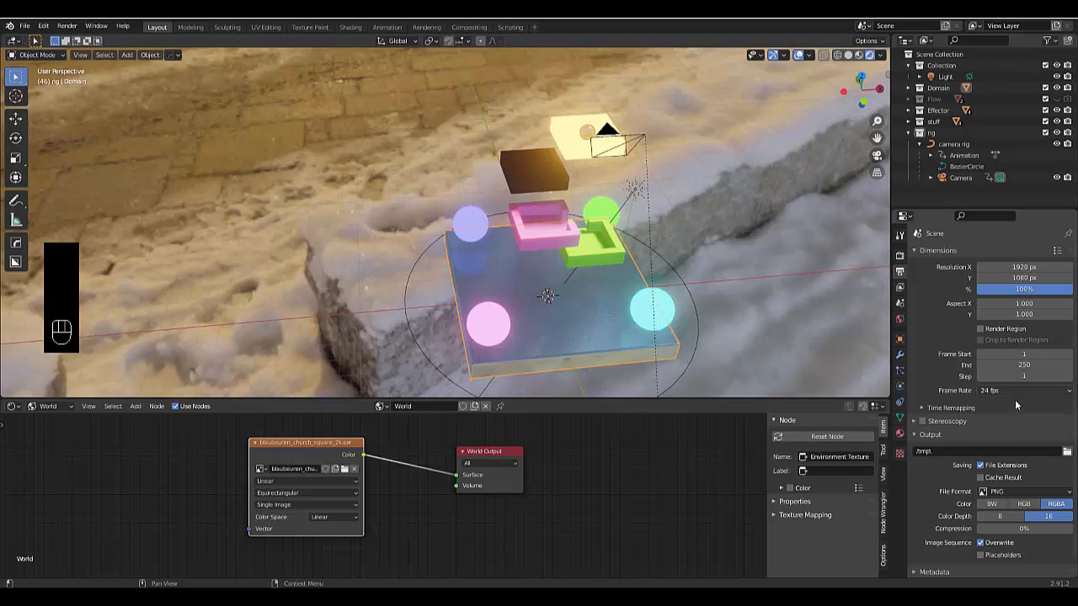
scroll(992, 449, down, 1)
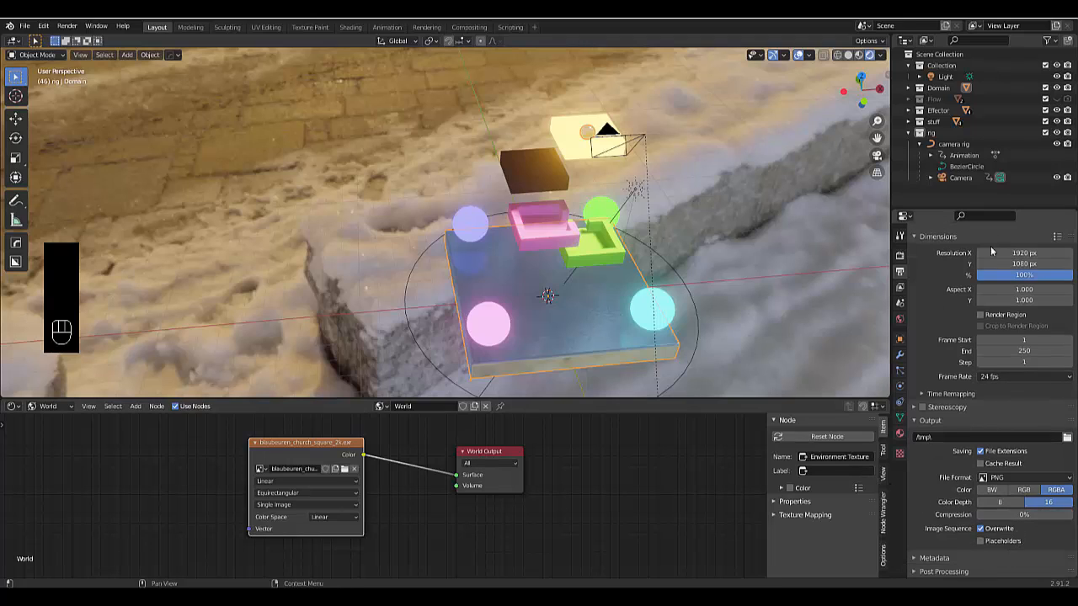
scroll(990, 246, up, 1)
scroll(577, 283, down, 3)
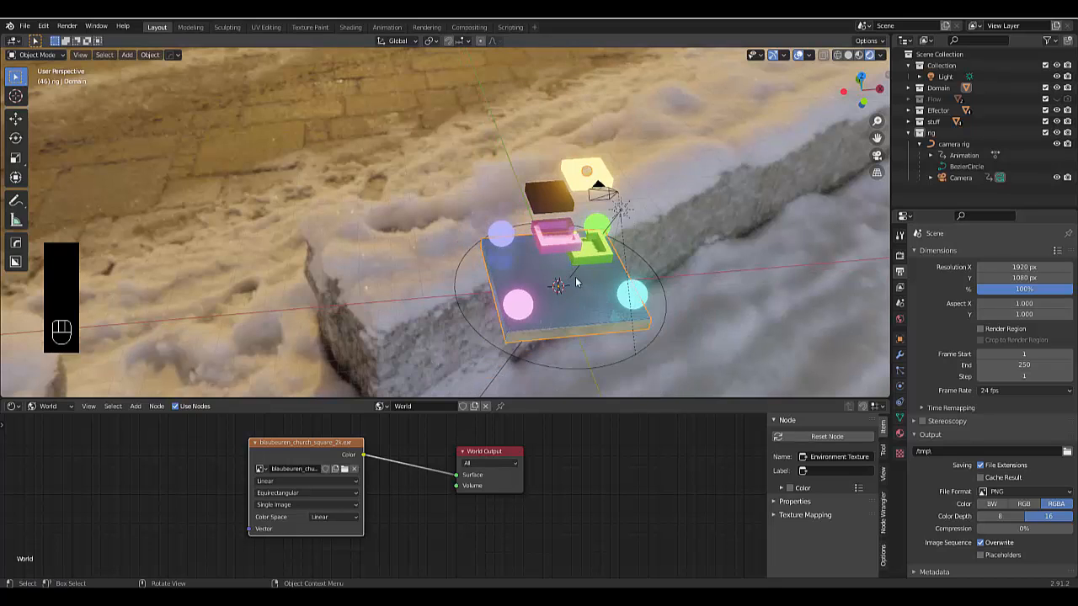
scroll(576, 282, up, 3)
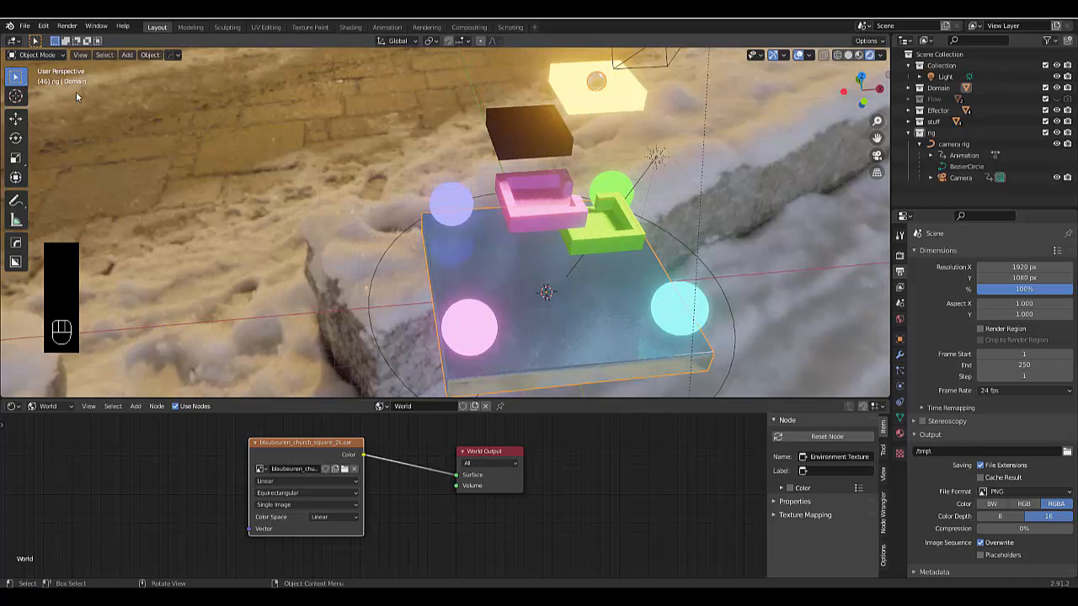
Change the Shader Editor area to the Video Sequencer, fit its timeline in view and enlarge the area upward
click(13, 407)
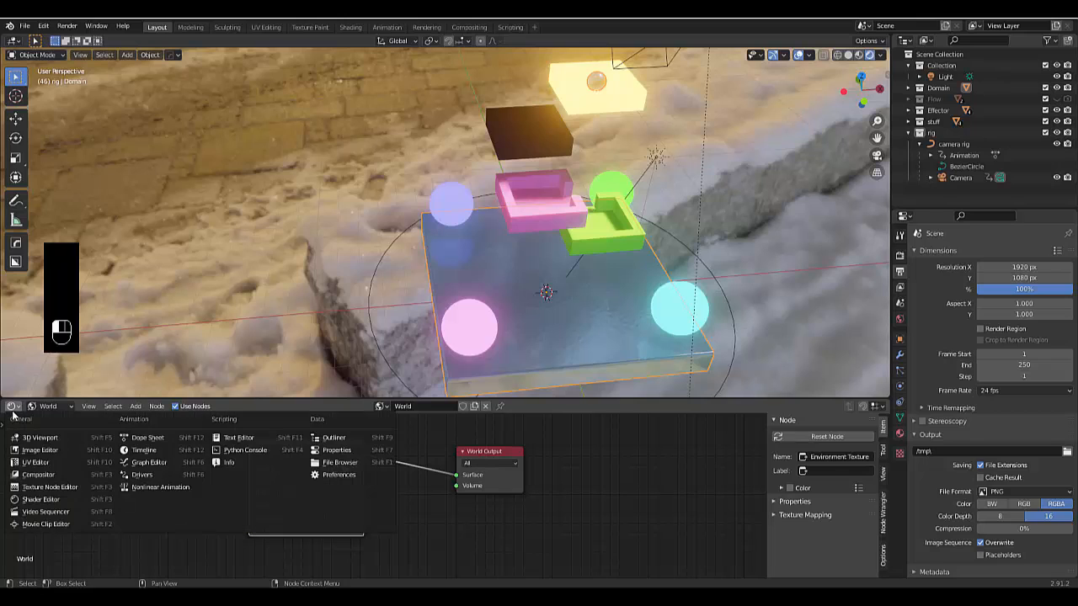
click(49, 511)
key(Home)
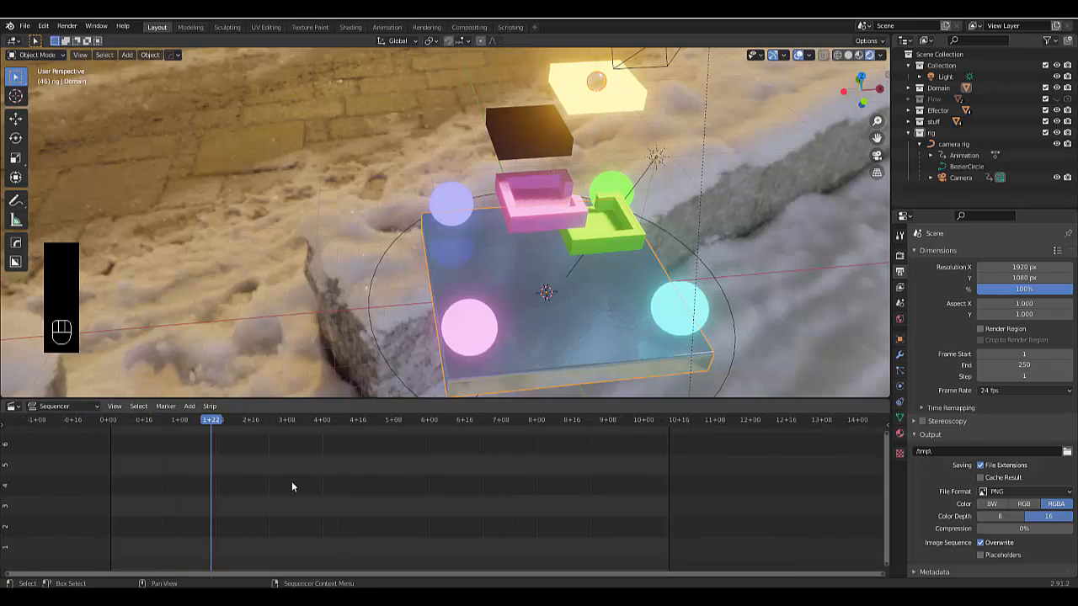
drag(256, 399, 303, 214)
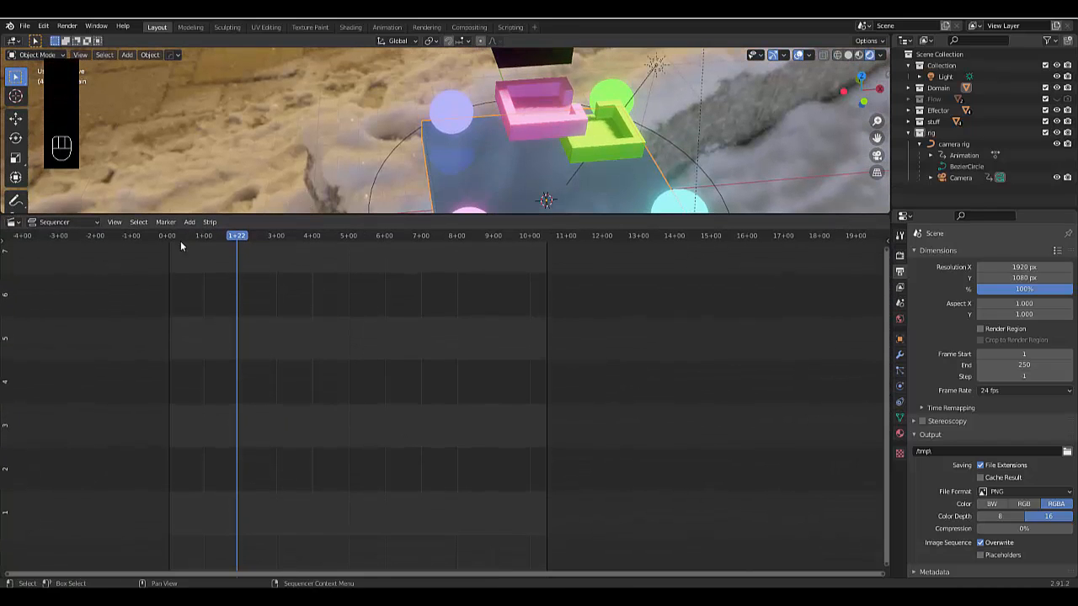
Add the rendered frames 0001.png through 0250.png from the Desktop tmp folder to the Video Sequencer as one image sequence strip
click(190, 221)
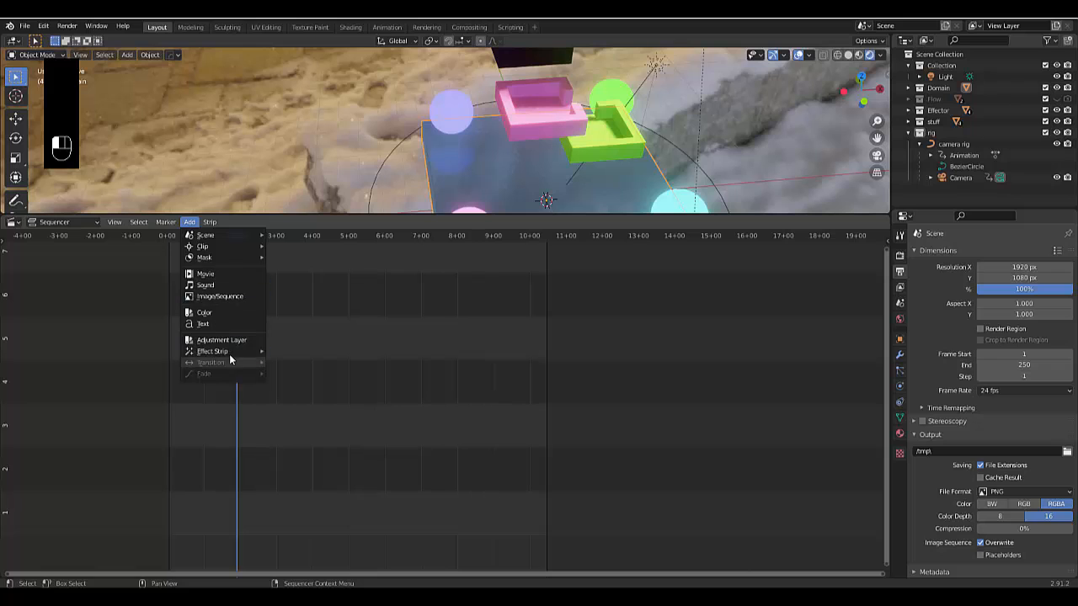
click(232, 298)
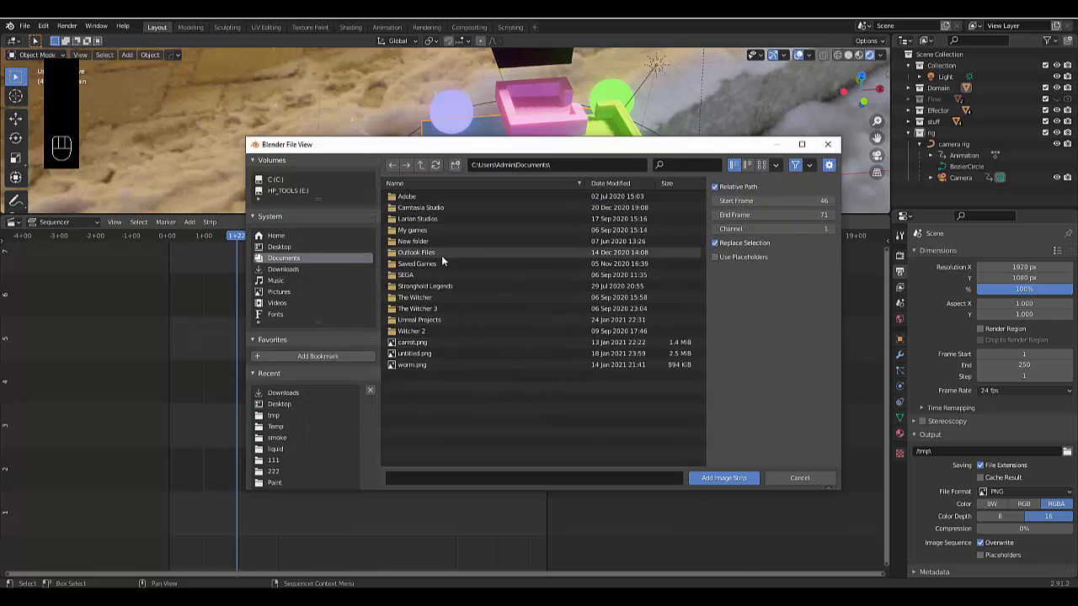
click(280, 246)
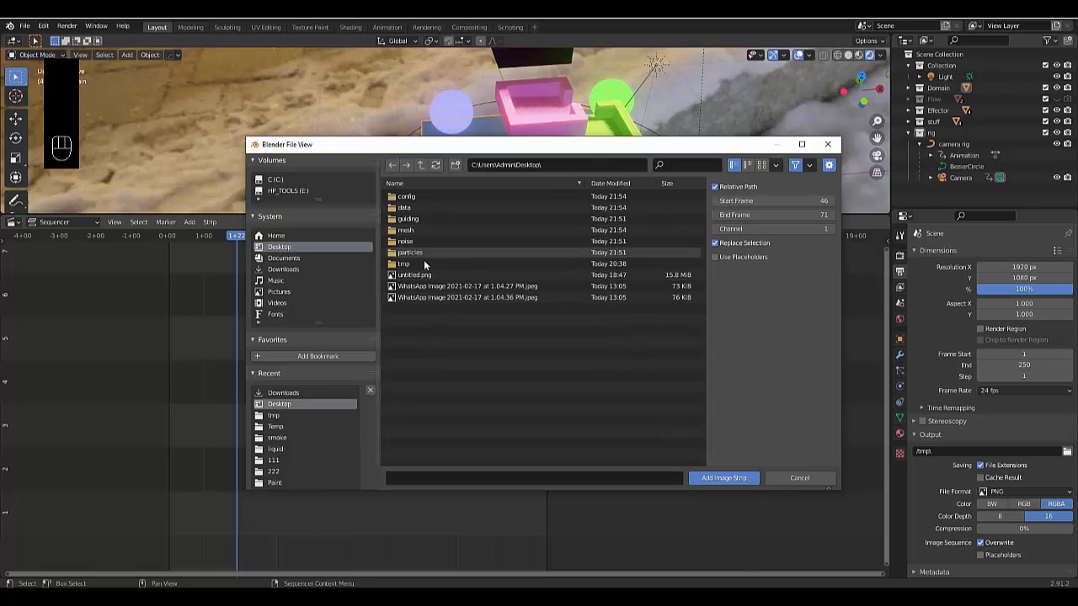
double_click(425, 263)
click(418, 198)
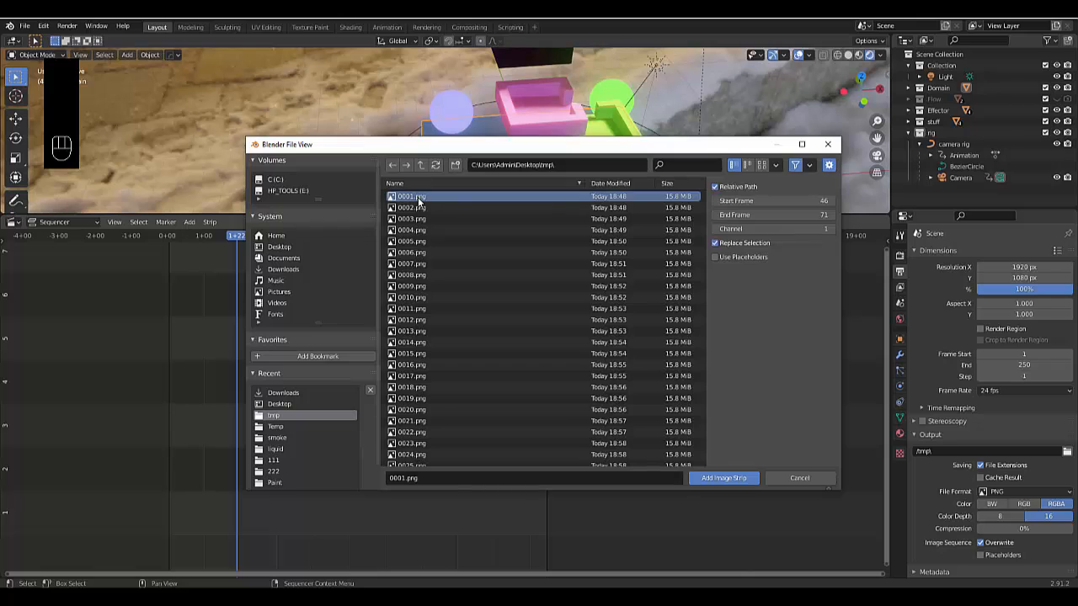
scroll(480, 282, down, 6)
scroll(480, 289, down, 16)
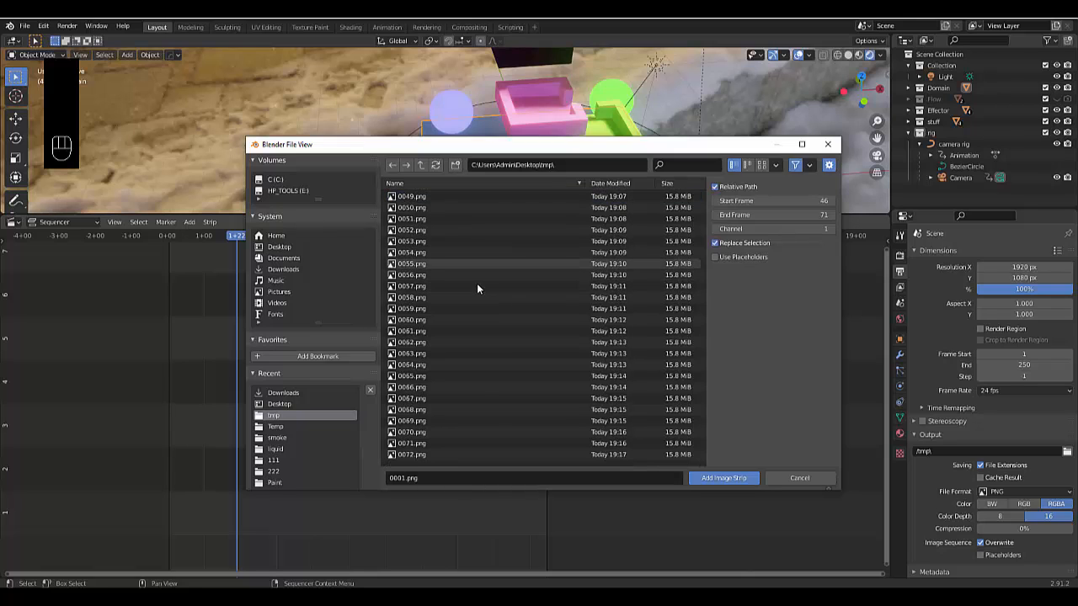
scroll(487, 320, down, 17)
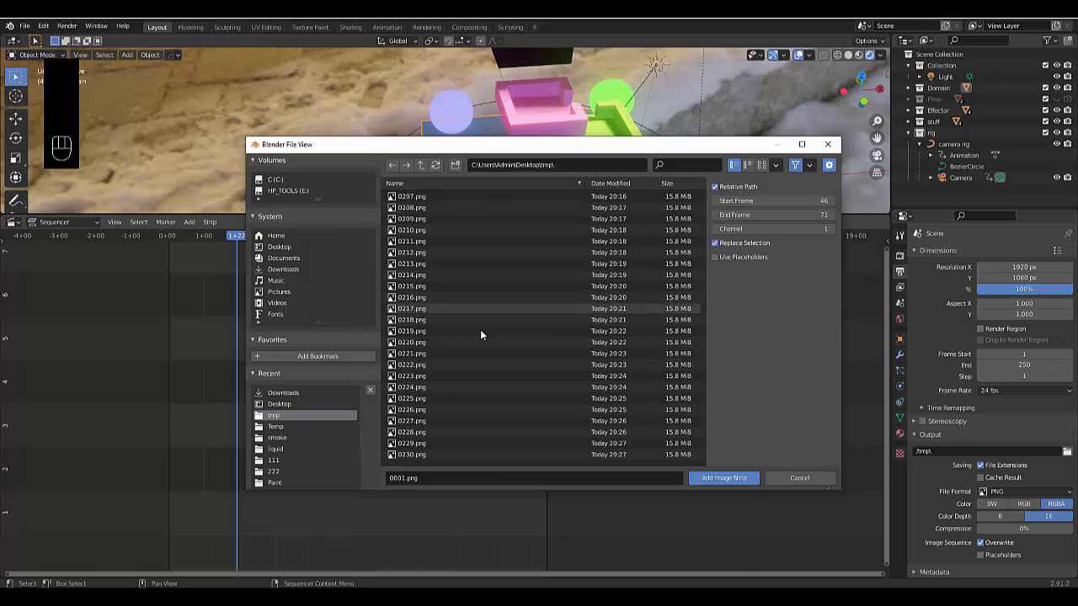
scroll(478, 333, down, 10)
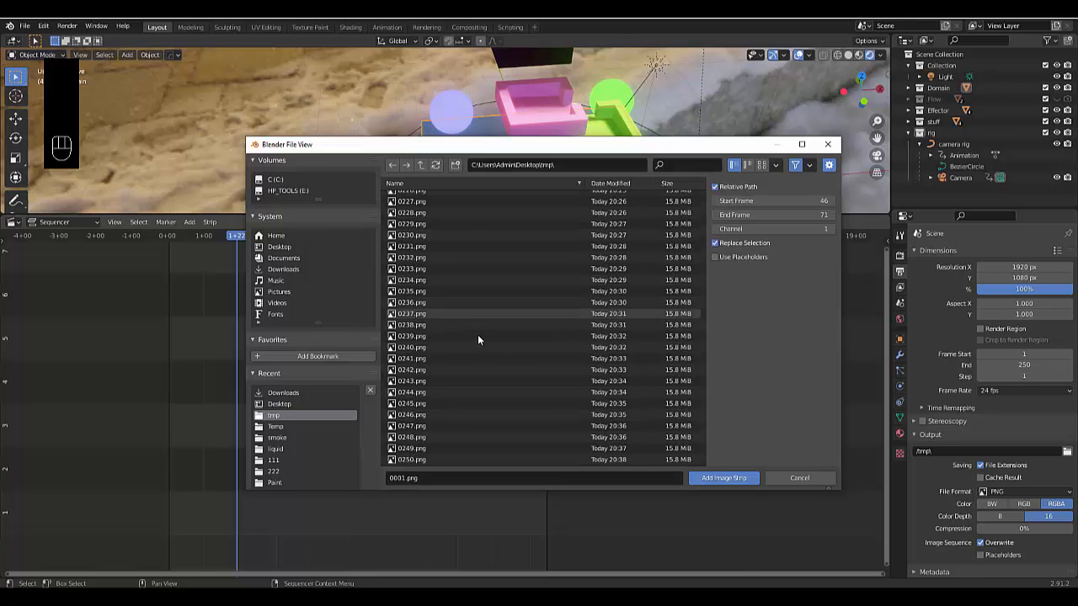
shift+click(423, 462)
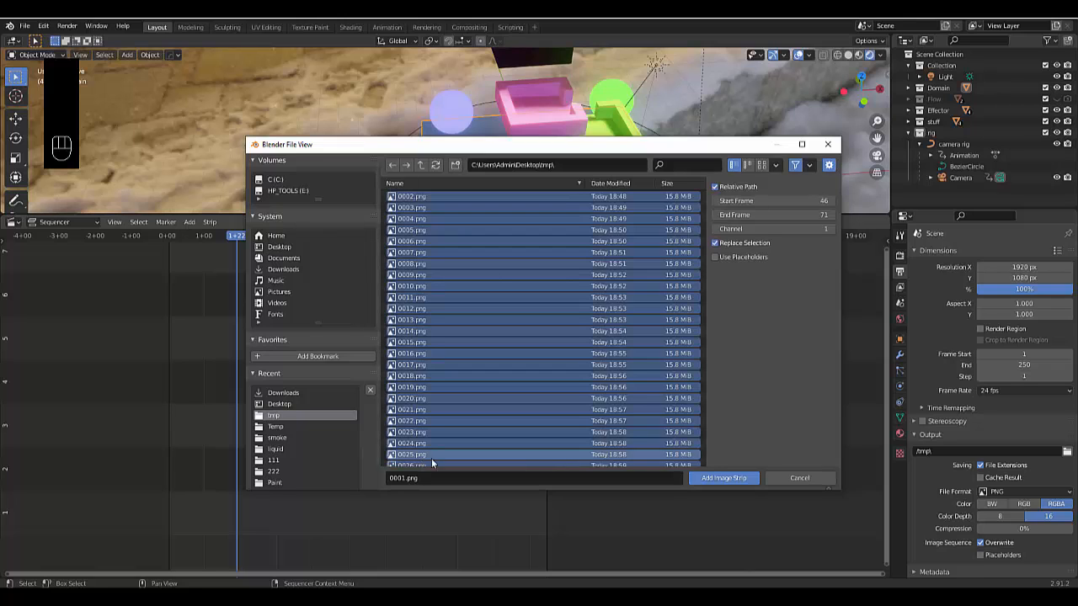
click(726, 478)
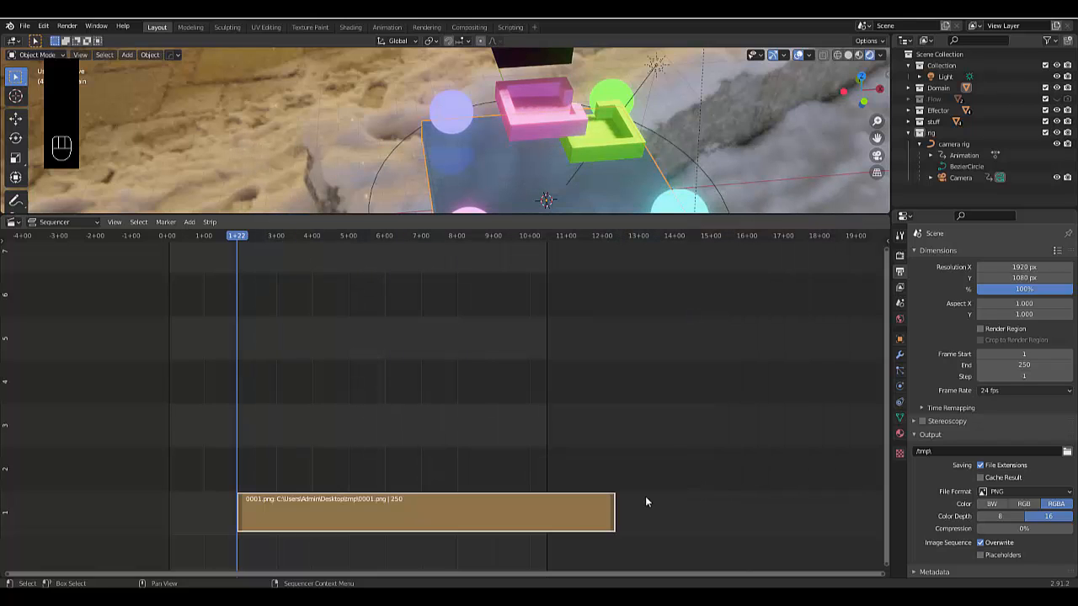
Slide the image strip back along channel 1 to line it up with the start of the scene's frame range
drag(315, 509, 249, 512)
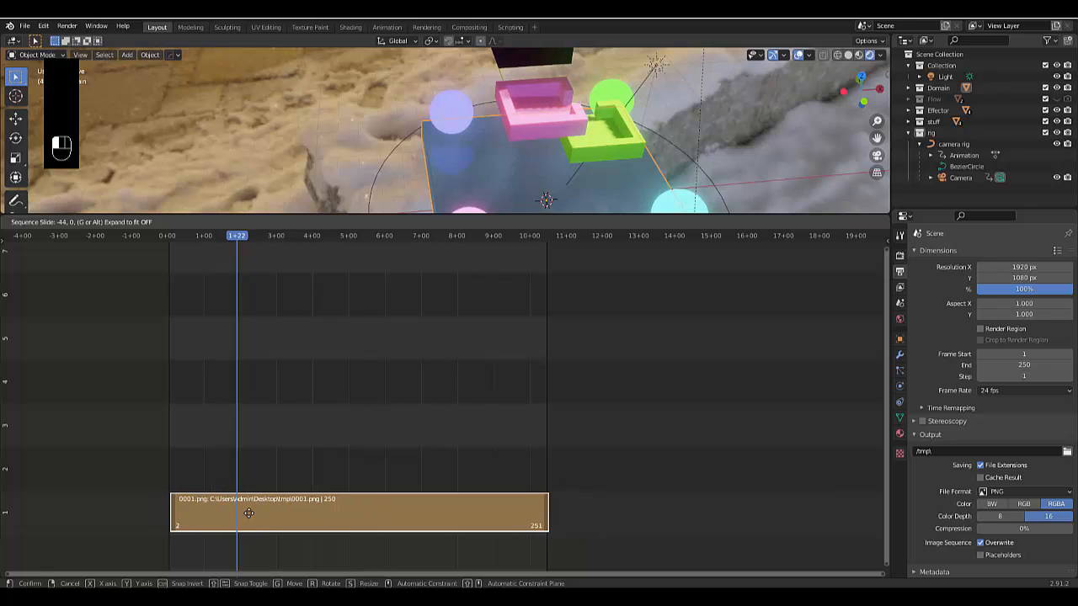
key(shift)
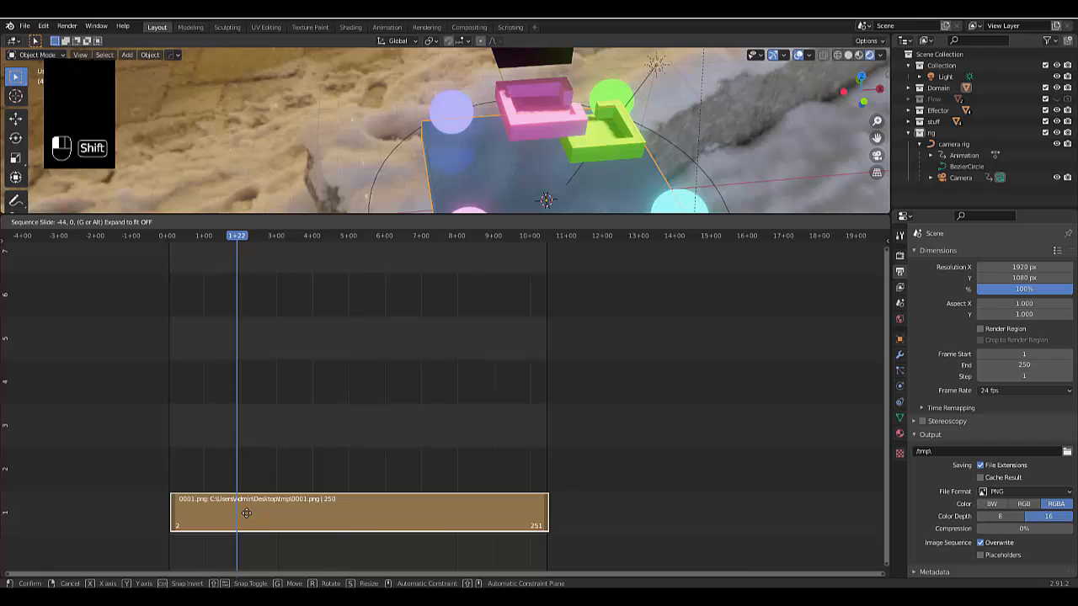
shift+drag(241, 513, 240, 513)
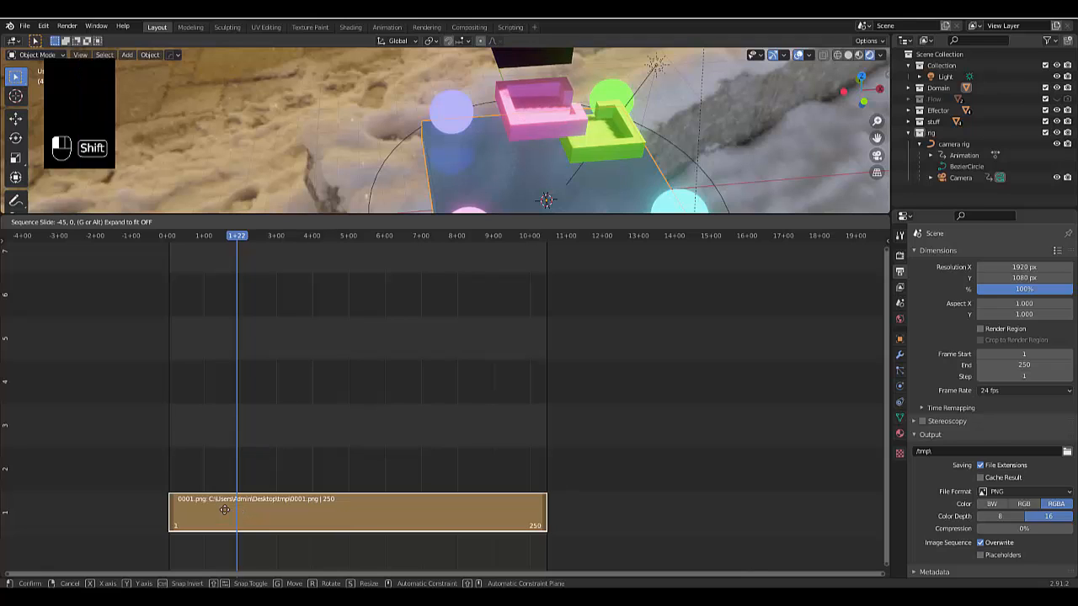
click(217, 509)
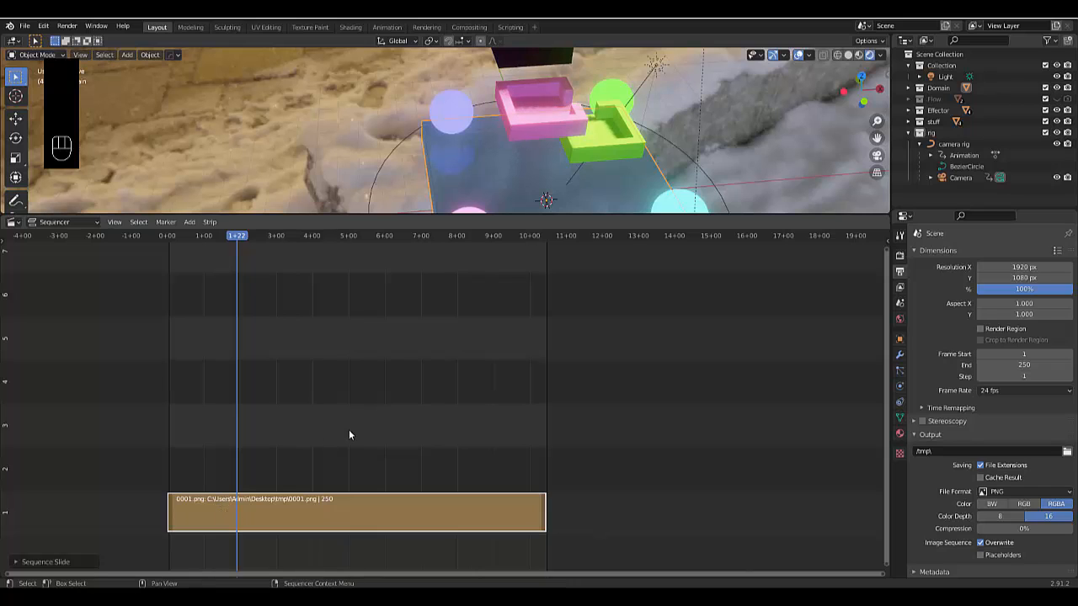
scroll(343, 459, down, 1)
scroll(329, 492, up, 2)
scroll(286, 483, down, 1)
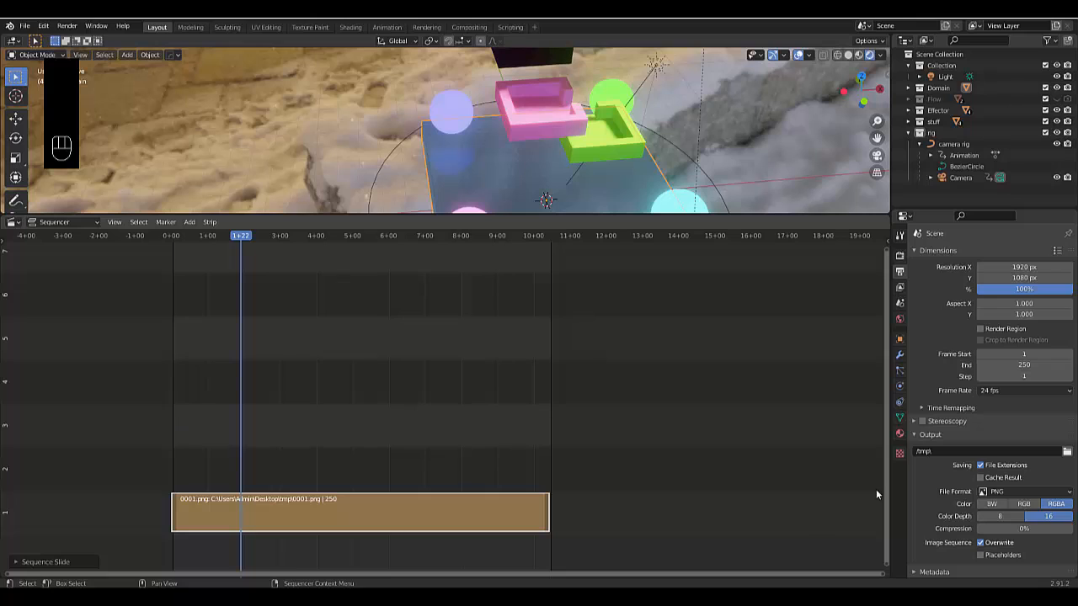
Set the output file format to FFmpeg video
click(1004, 492)
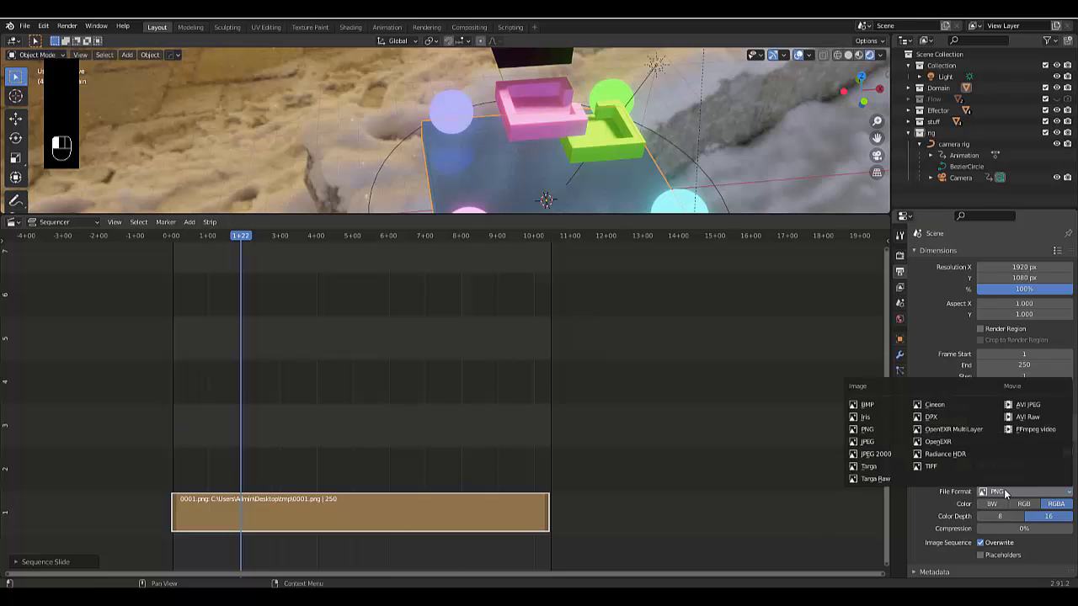
click(1050, 429)
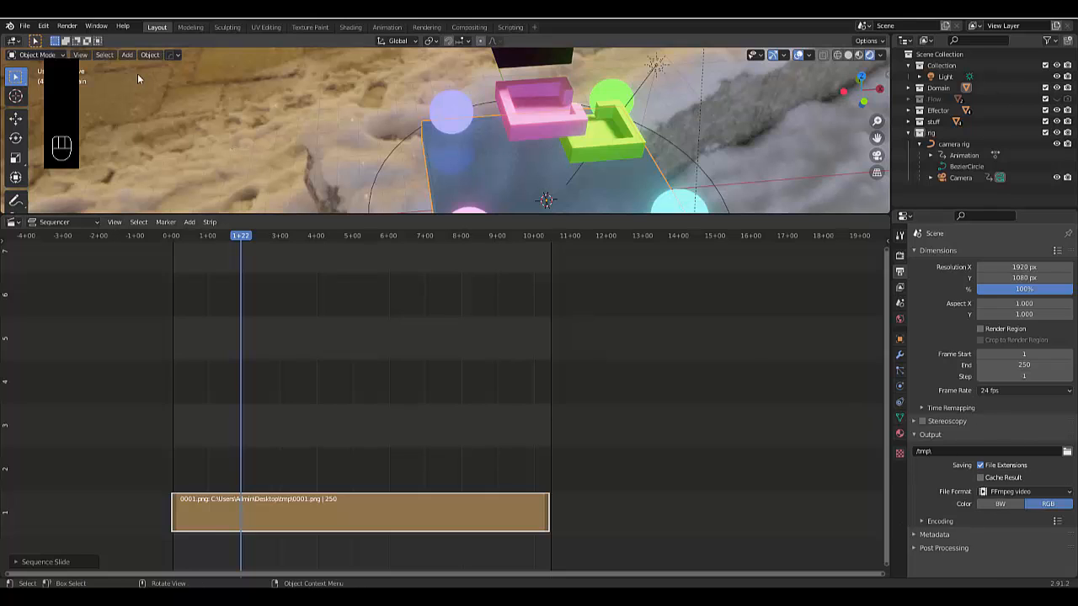
click(74, 26)
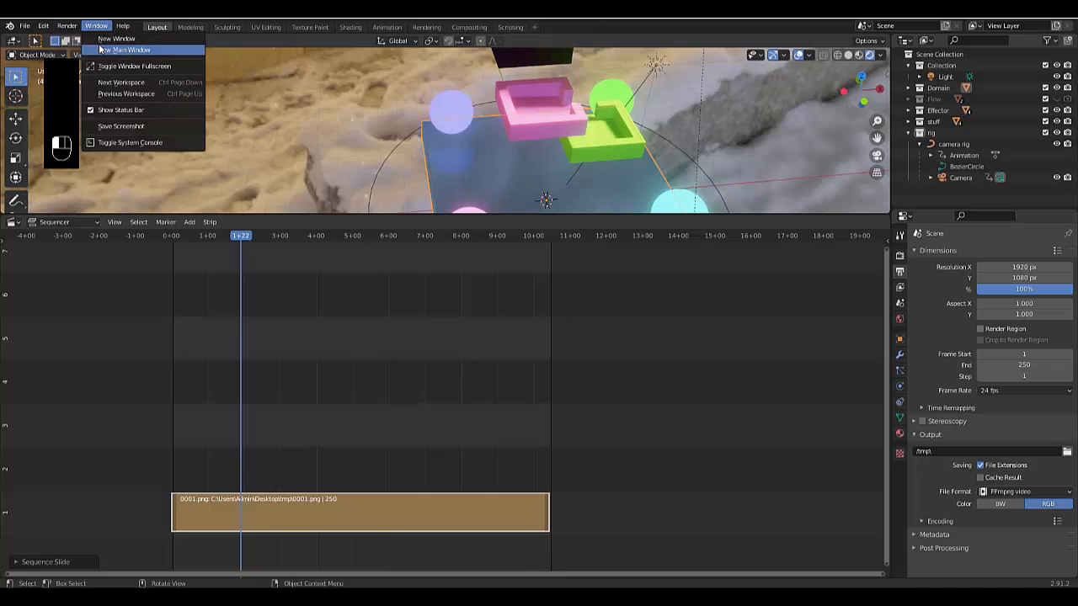